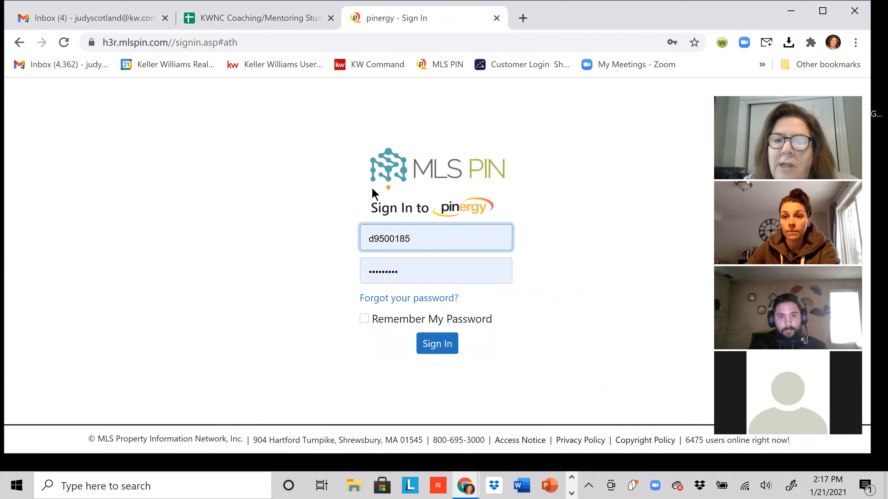
Sign in to the MLS PIN account with the autofilled credentials.
left_click(434, 344)
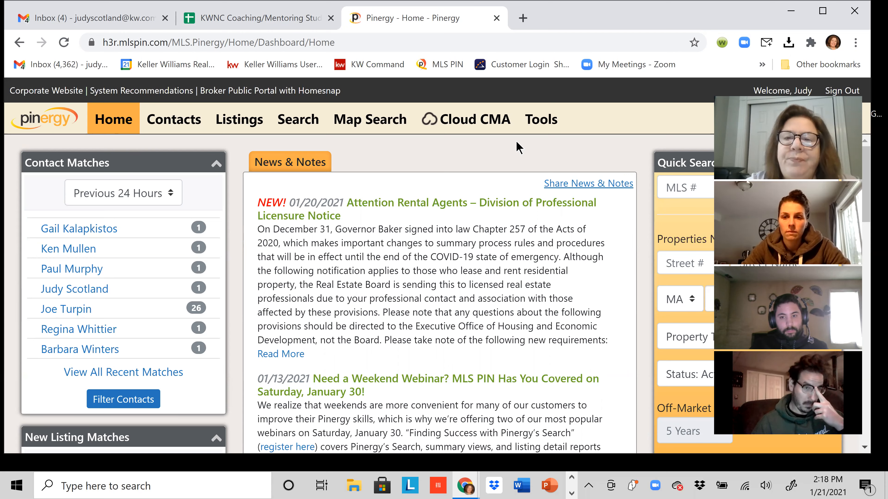
left_click(533, 126)
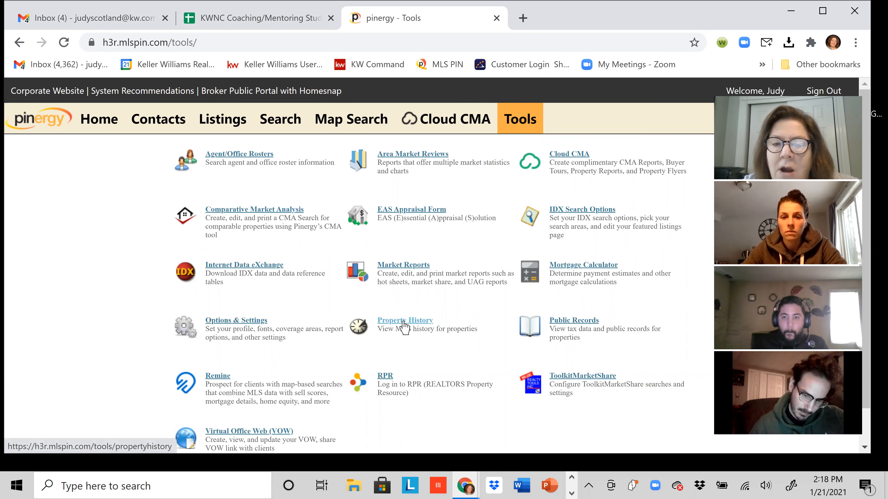
left_click(403, 322)
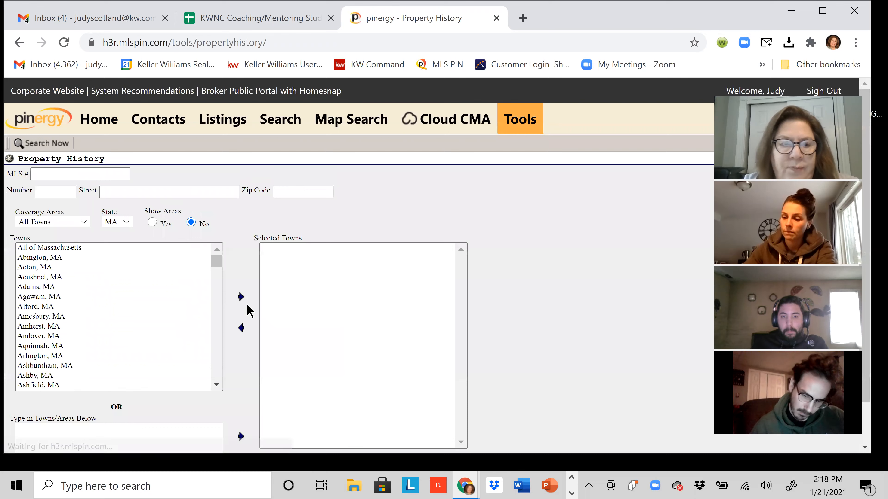
left_click(49, 194)
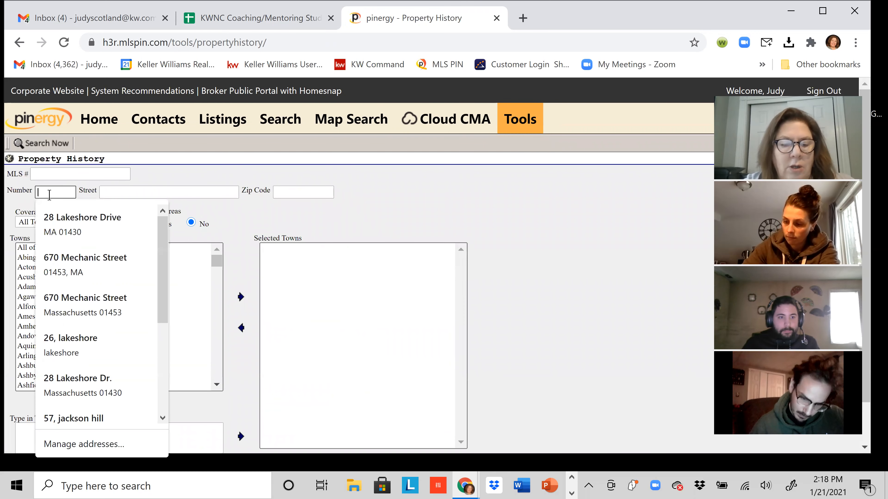
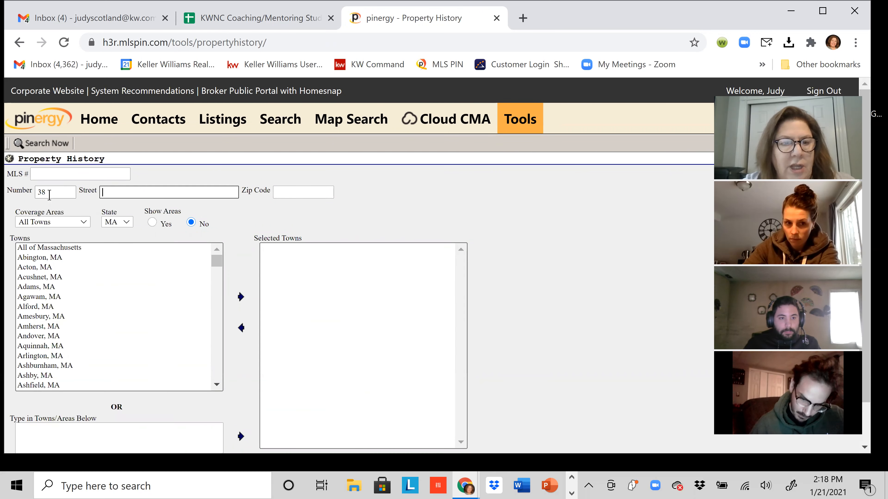
key("Tab")
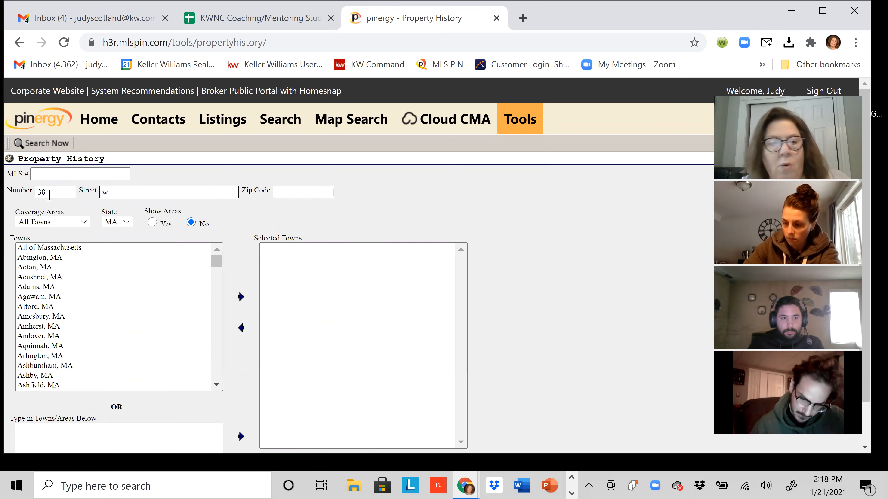
key("Tab")
type("014")
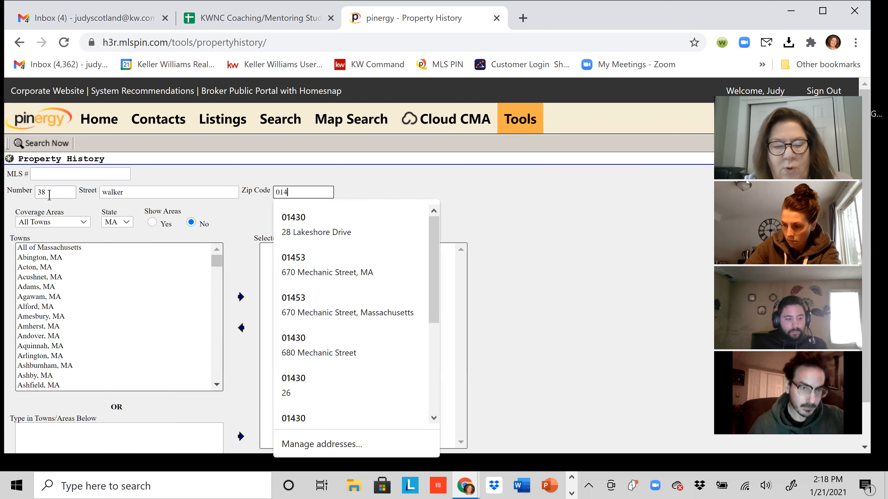
type("53")
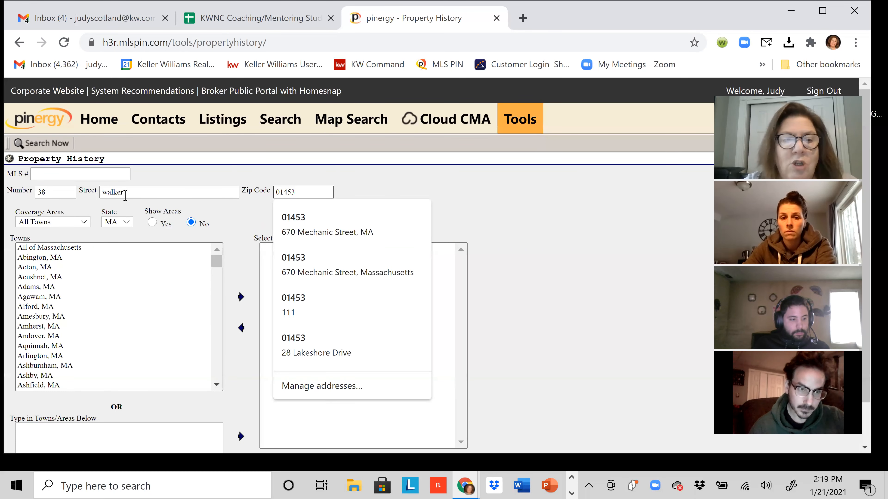
left_click(31, 144)
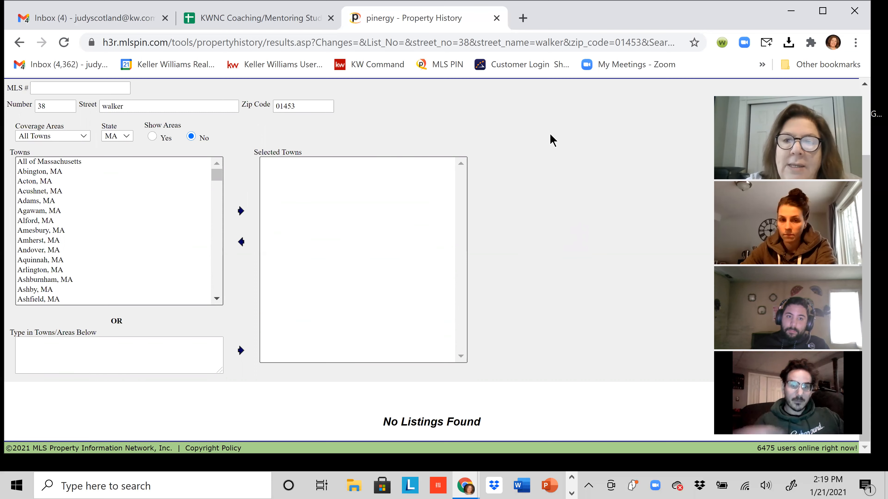
scroll(337, 149, "up", 3)
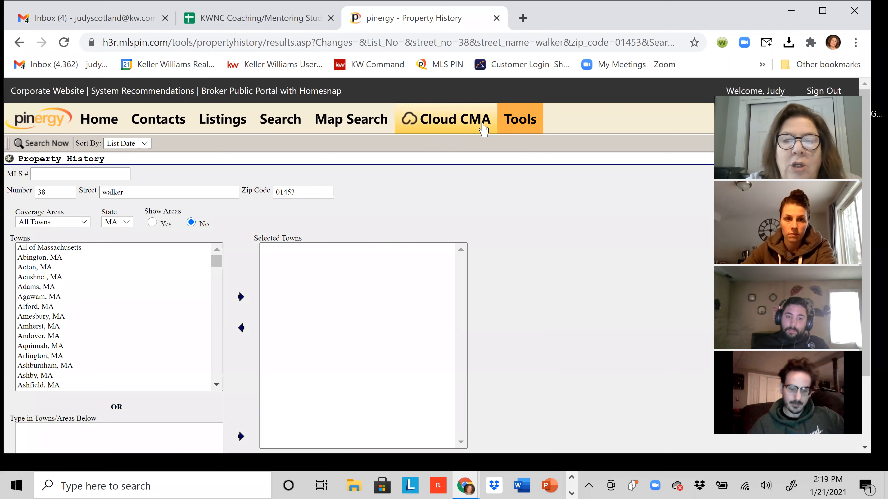
left_click(512, 122)
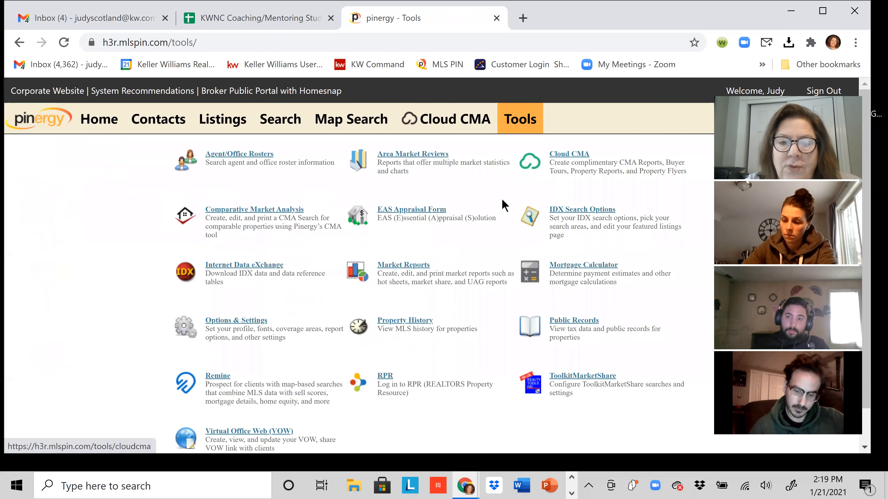
left_click(590, 323)
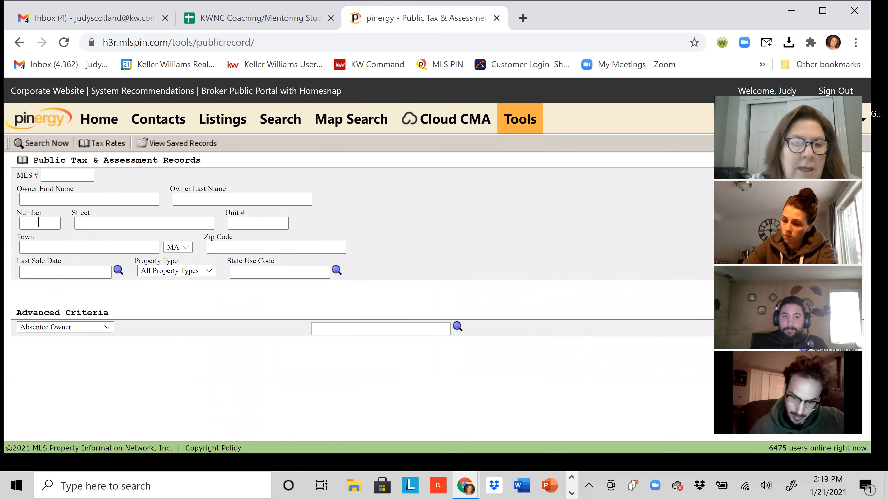
left_click(38, 223)
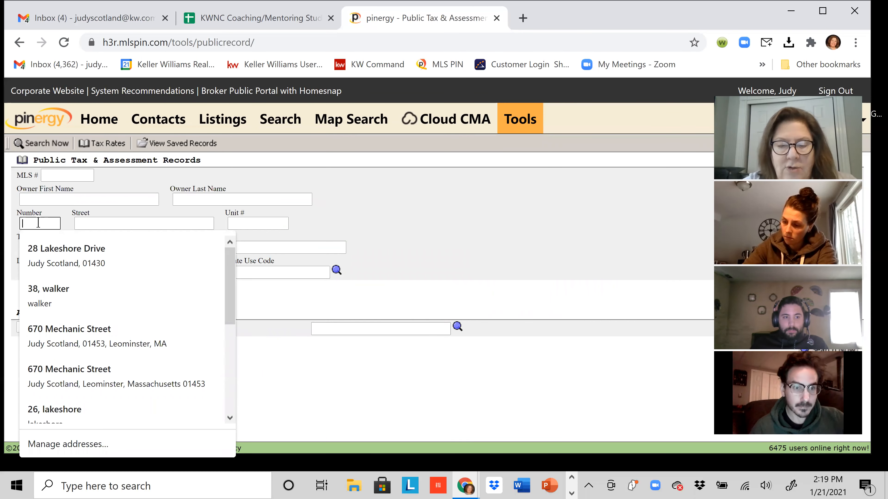
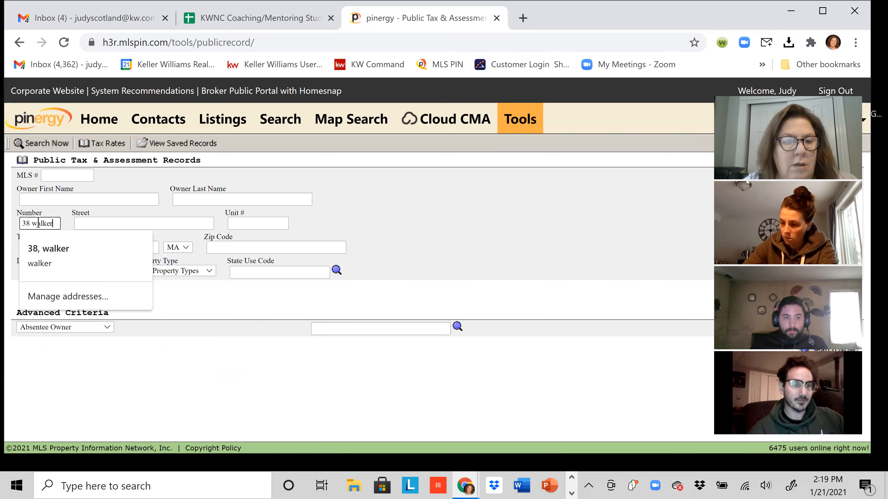
key("Tab")
key("Tab")
key("Tab")
key("Tab")
key("Tab")
type("01453")
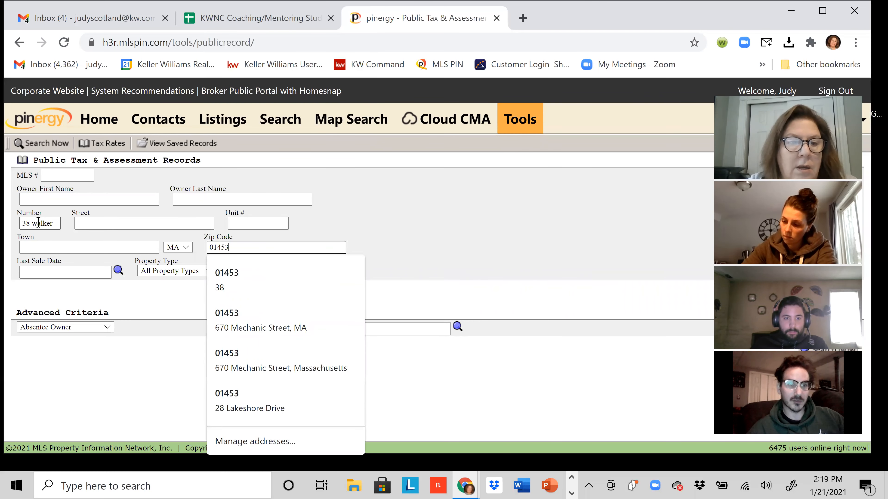
left_click(33, 223)
left_click_drag(32, 223, 56, 223)
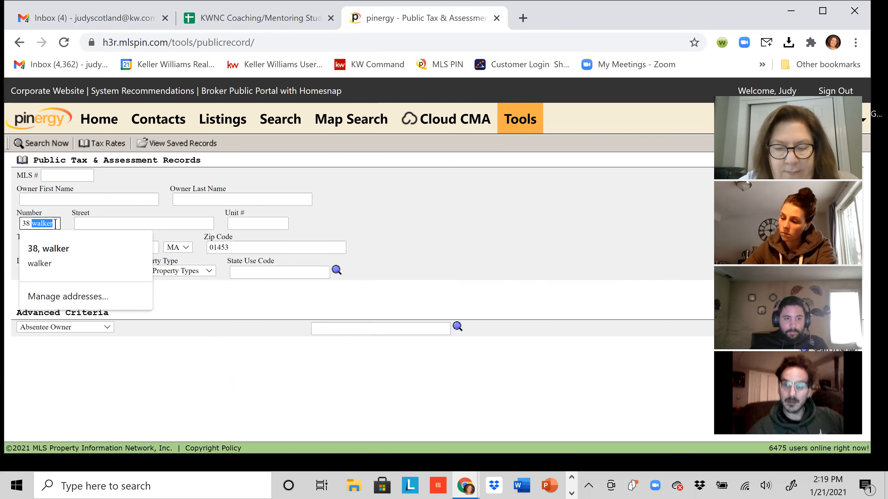
key("BackSpace")
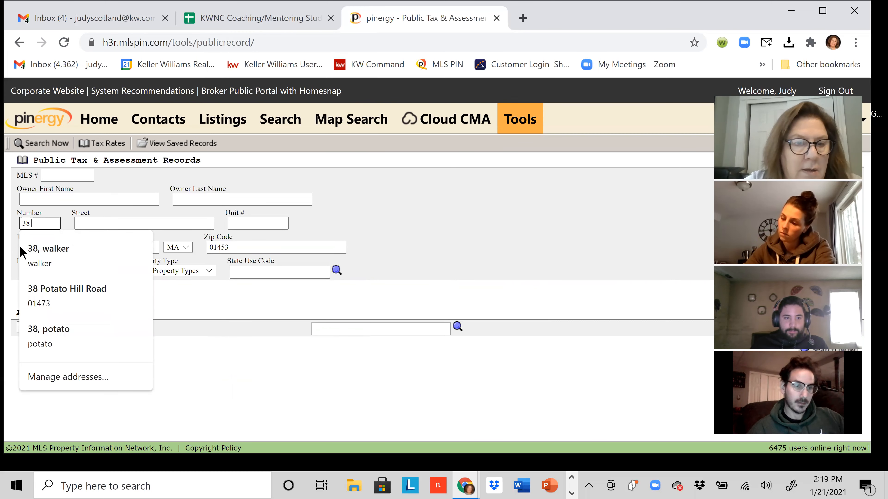
left_click(78, 225)
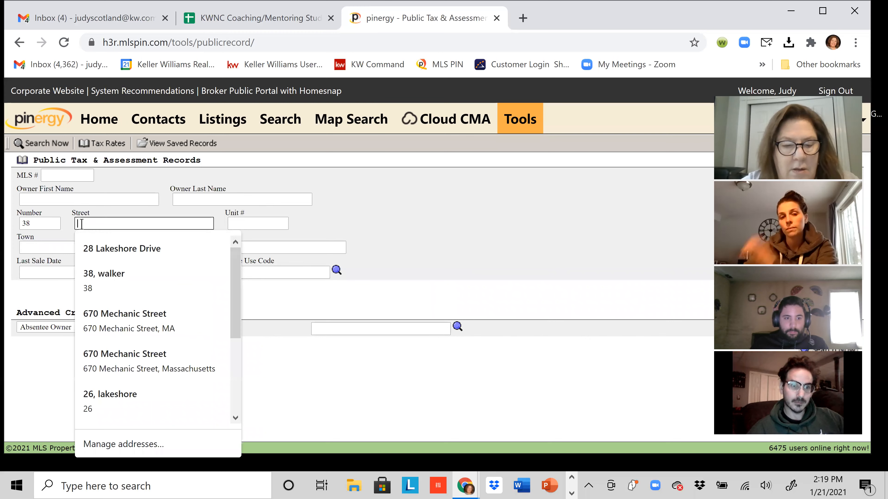
type("wa")
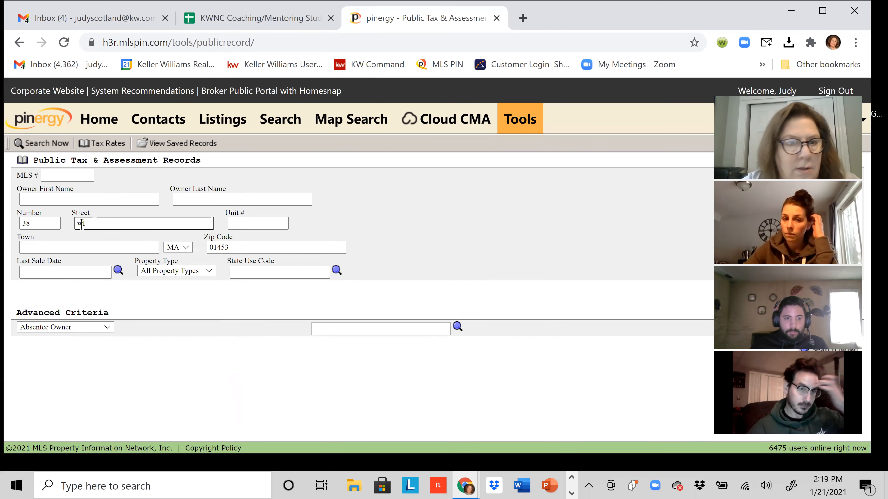
type("l")
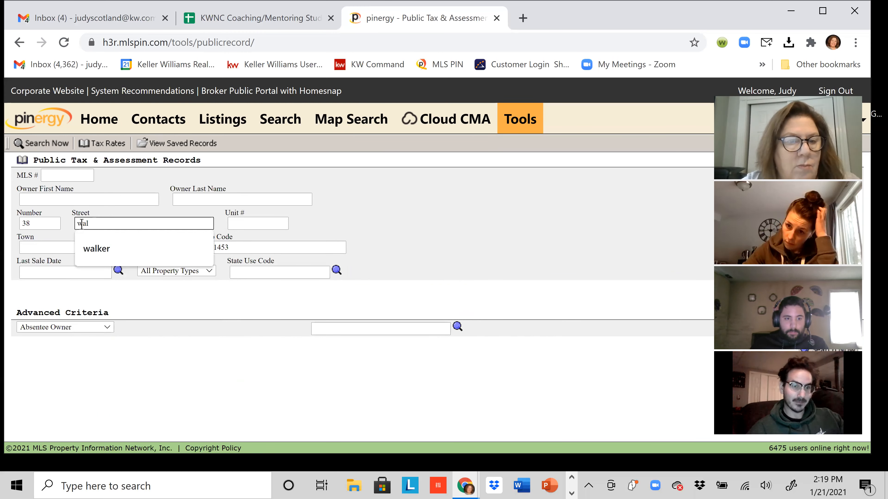
type("ker")
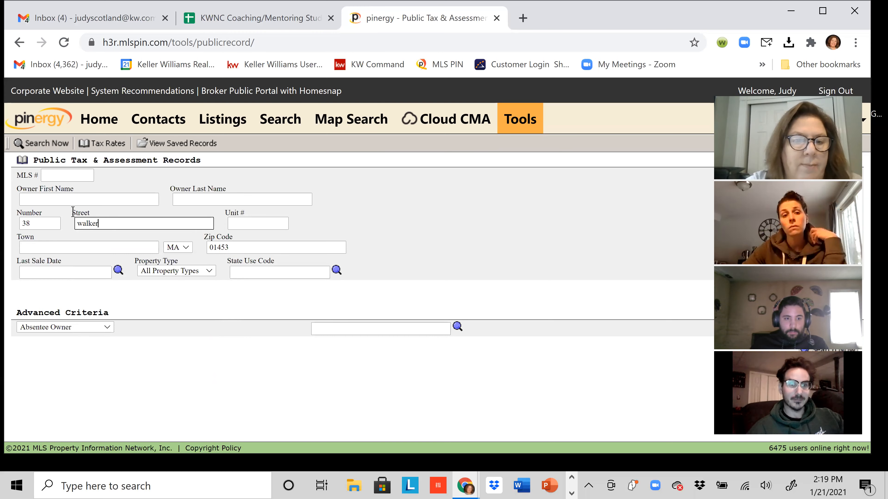
left_click(44, 143)
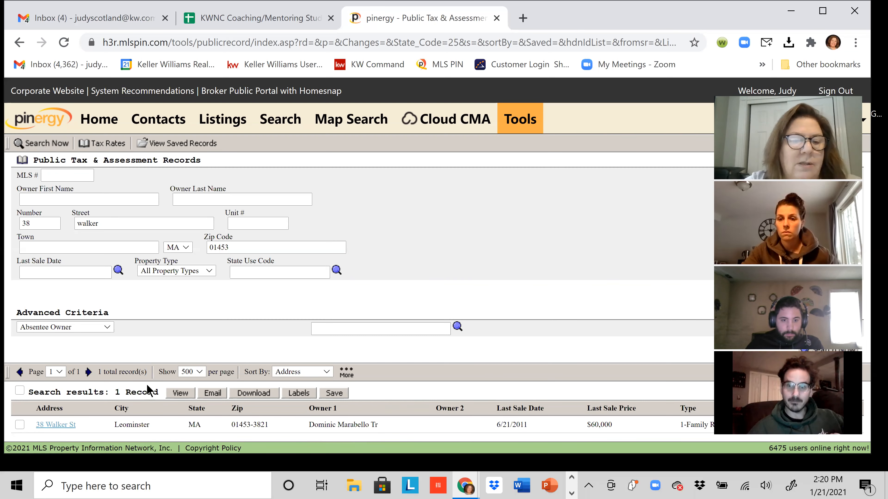
left_click(180, 392)
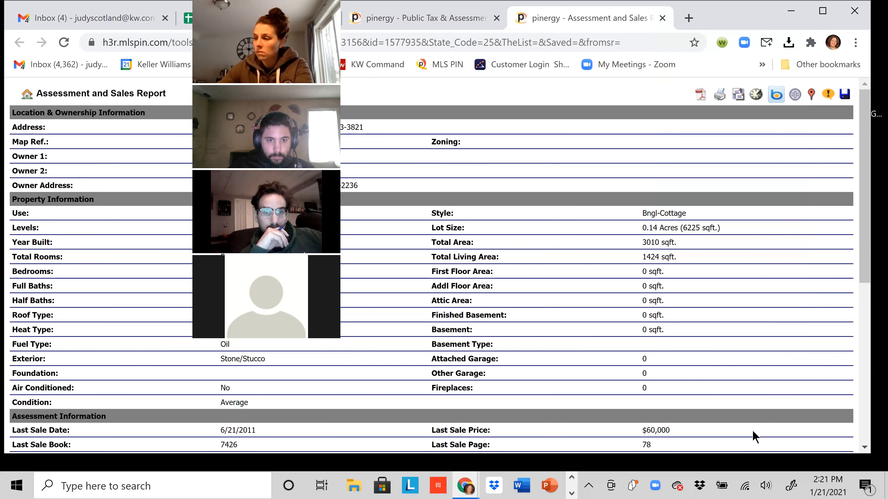
left_click_drag(278, 358, 395, 184)
left_click(361, 149)
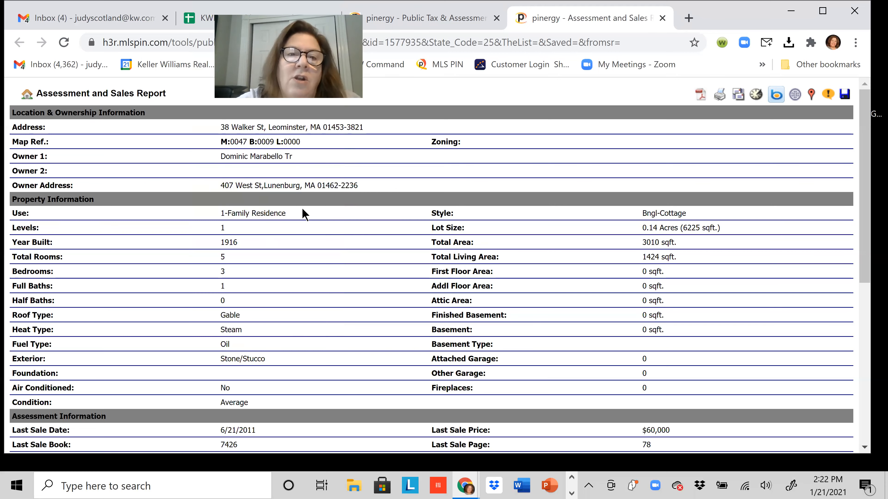
scroll(315, 228, "down", 1)
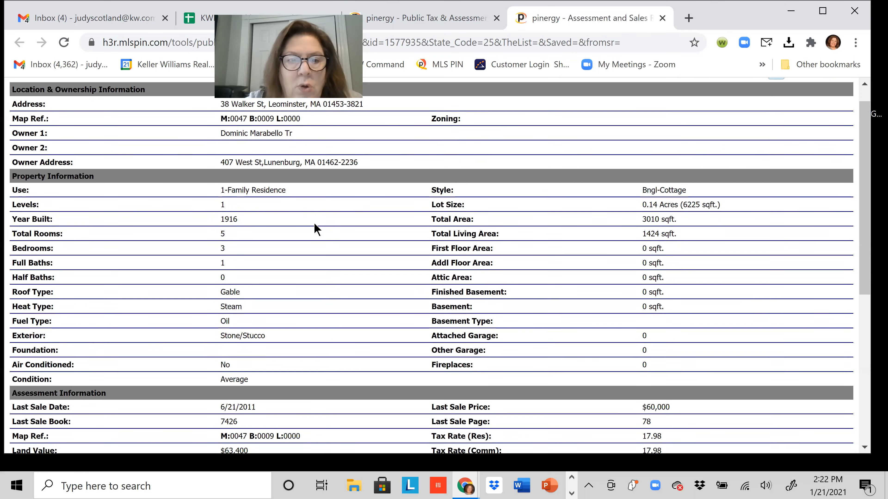
scroll(313, 224, "down", 2)
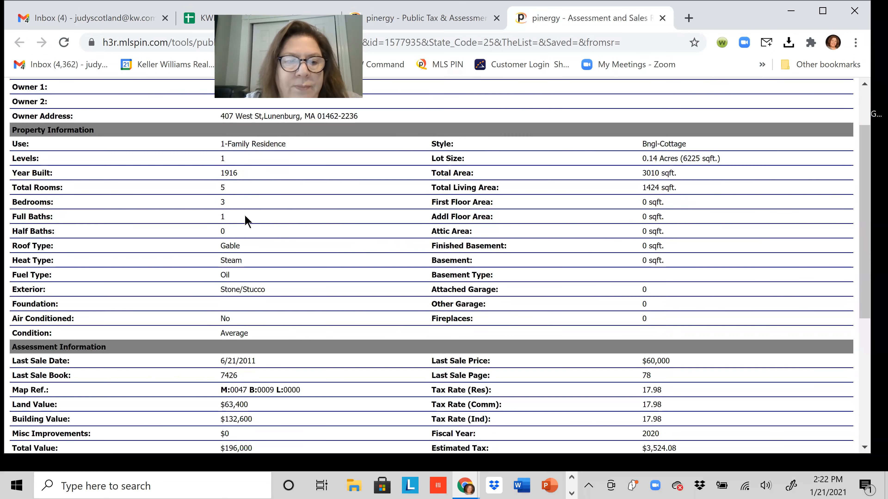
scroll(264, 252, "down", 1)
scroll(264, 251, "down", 1)
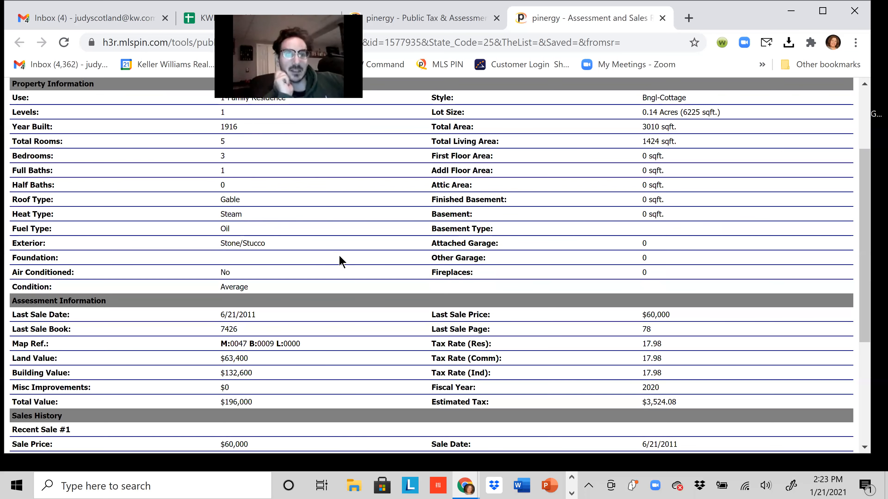
scroll(341, 262, "up", 2)
scroll(342, 263, "down", 2)
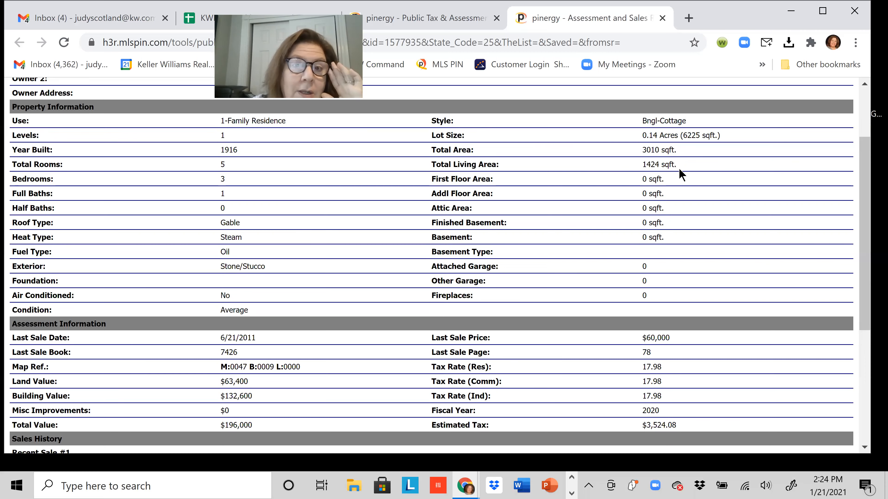
scroll(366, 262, "down", 1)
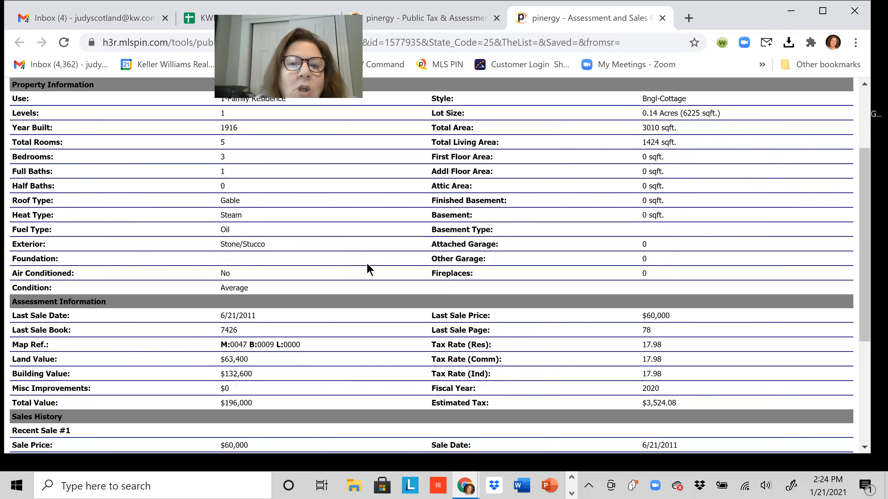
scroll(369, 269, "up", 1)
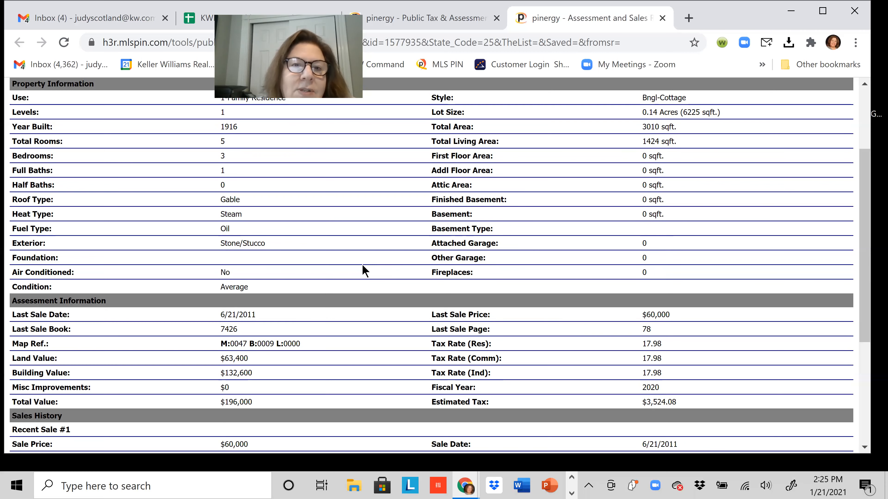
Scroll down to Sales History showing the $60,000 sale on 6/21/2011.
scroll(362, 269, "down", 1)
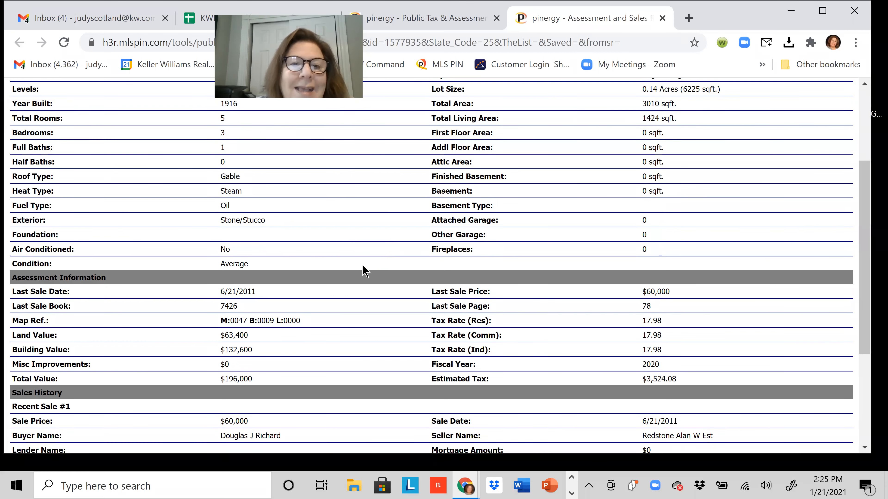
scroll(340, 307, "down", 2)
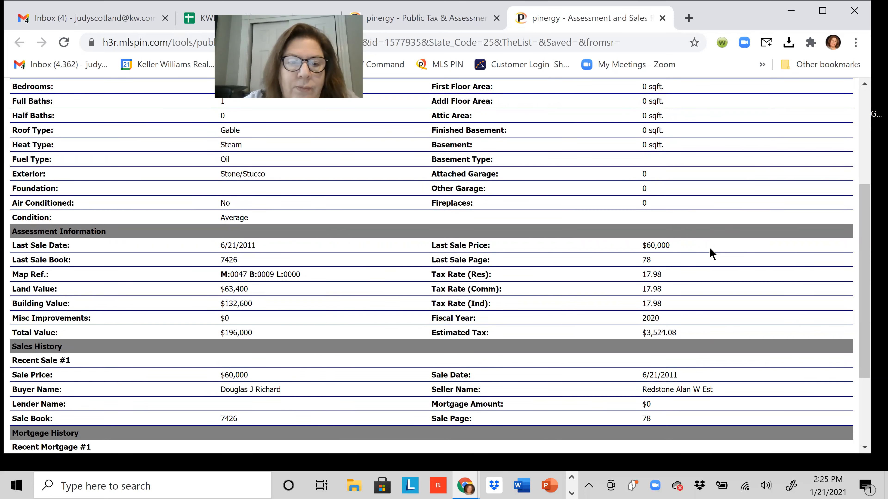
scroll(709, 247, "down", 1)
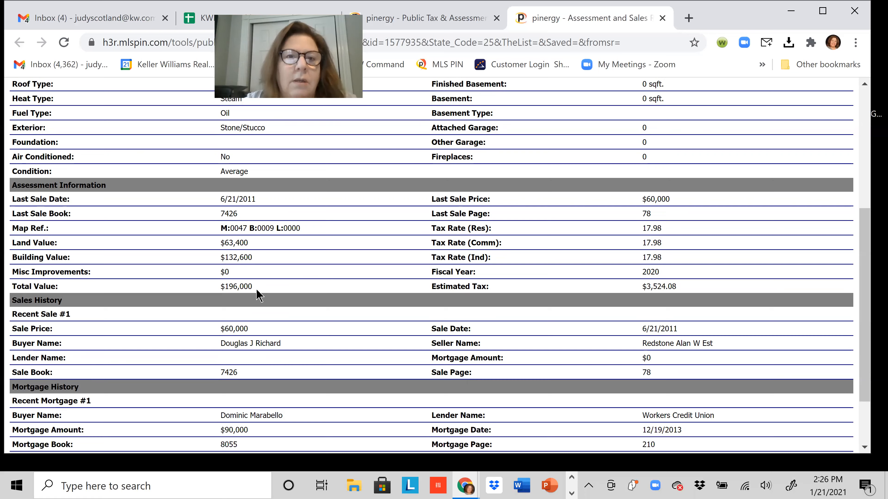
scroll(283, 314, "down", 2)
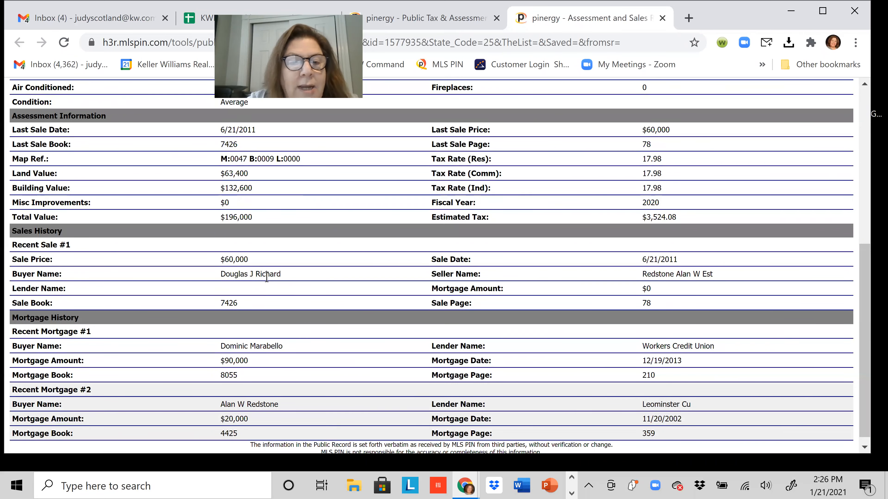
scroll(297, 294, "up", 4)
scroll(298, 288, "up", 4)
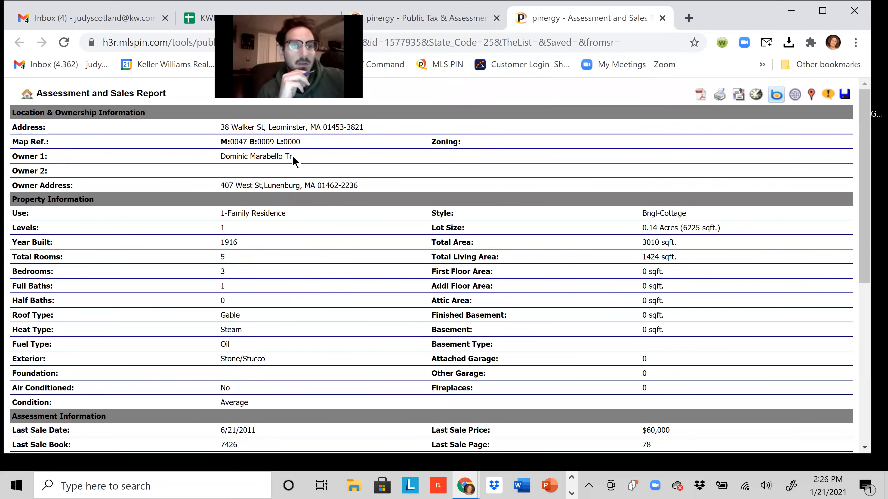
Scroll down to the $90,000 Workers Credit Union mortgage dated 12/19/2013.
scroll(344, 300, "down", 8)
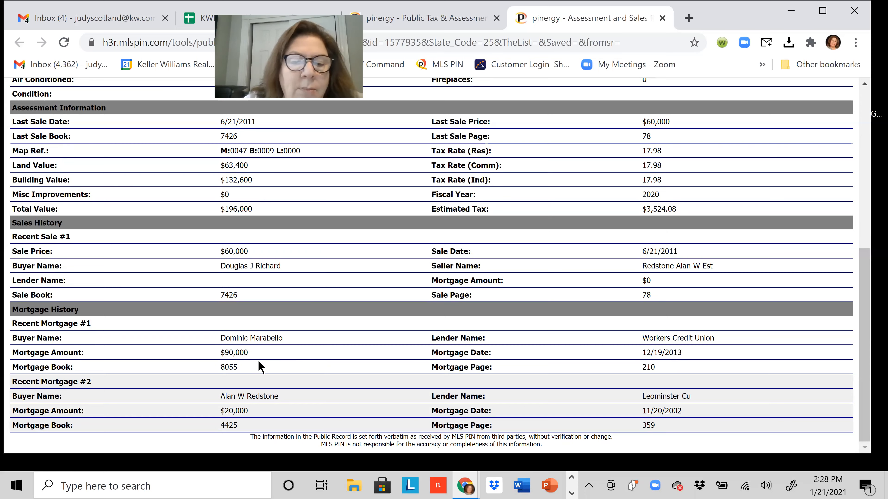
Scroll back up to the building details: gable roof, steam heat, stone/stucco exterior.
scroll(271, 351, "up", 1)
scroll(271, 350, "up", 6)
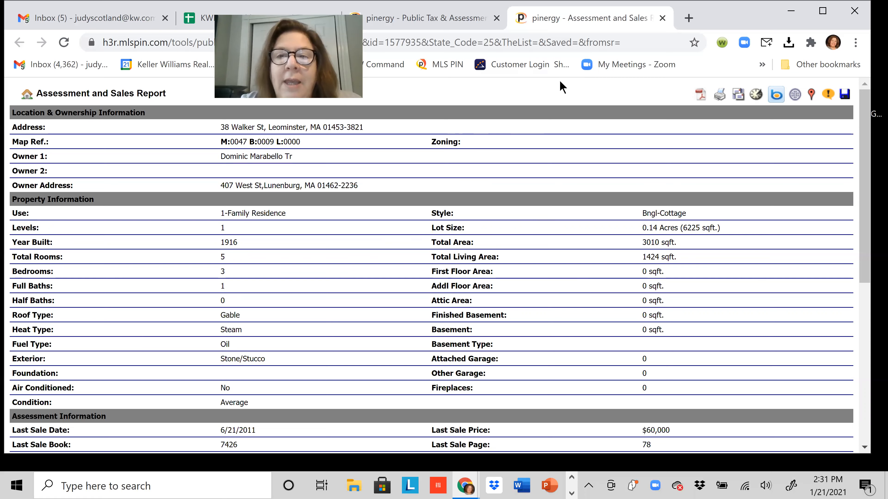
Google 'leominster ma gis' in a new tab and open the Leominster MA Web GIS result.
key("ctrl+t")
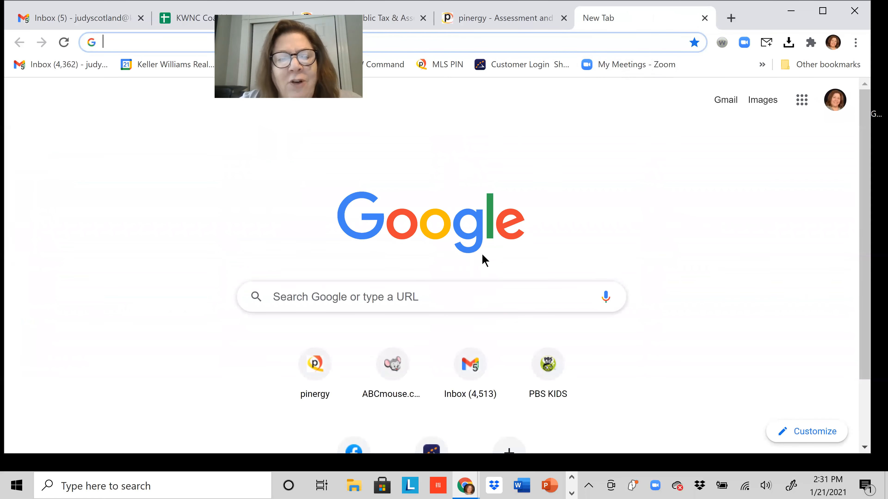
left_click(447, 298)
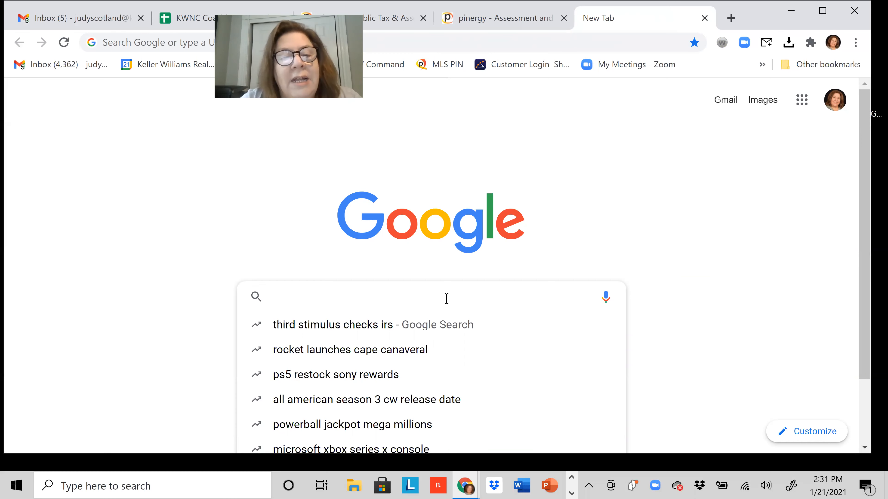
type("g")
key("BackSpace")
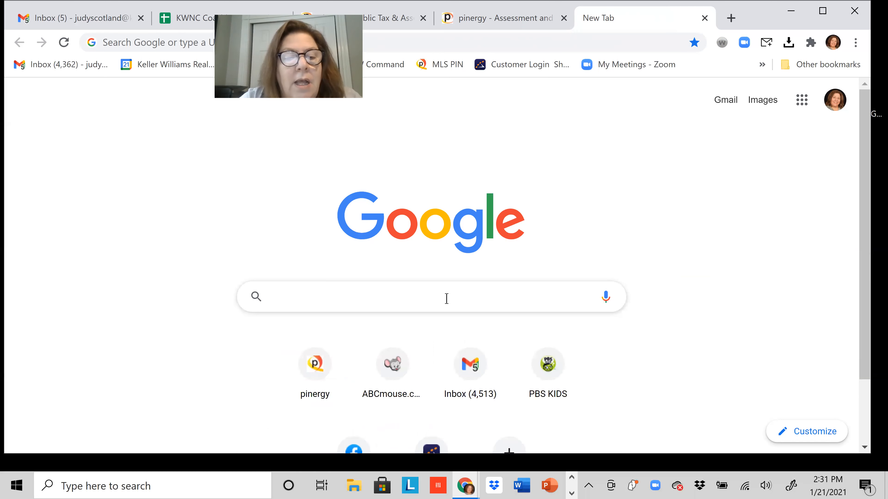
type("leominster ")
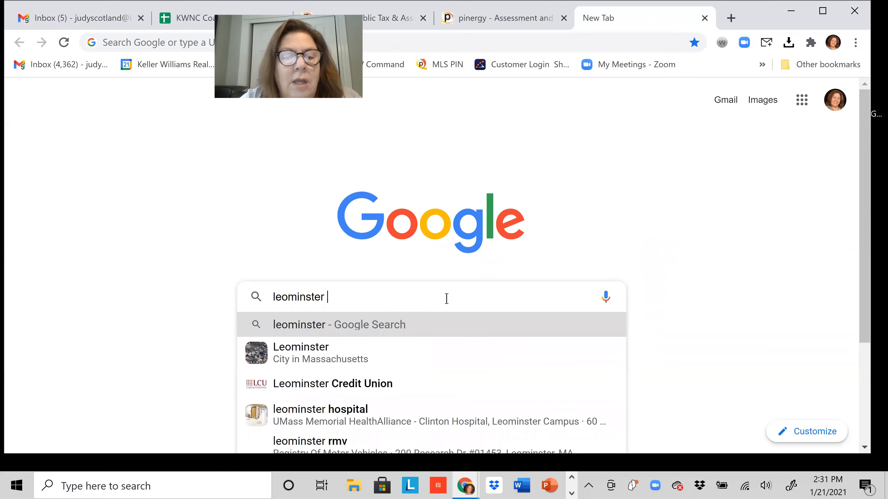
type("ma gis")
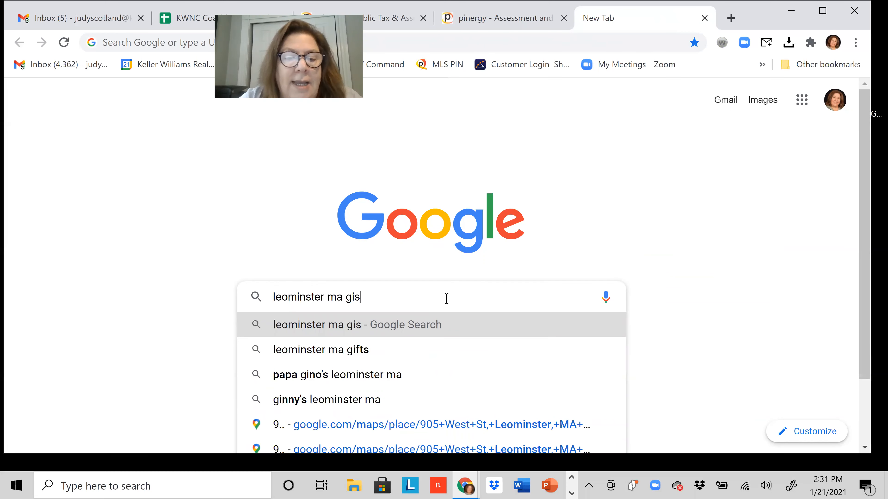
key("Return")
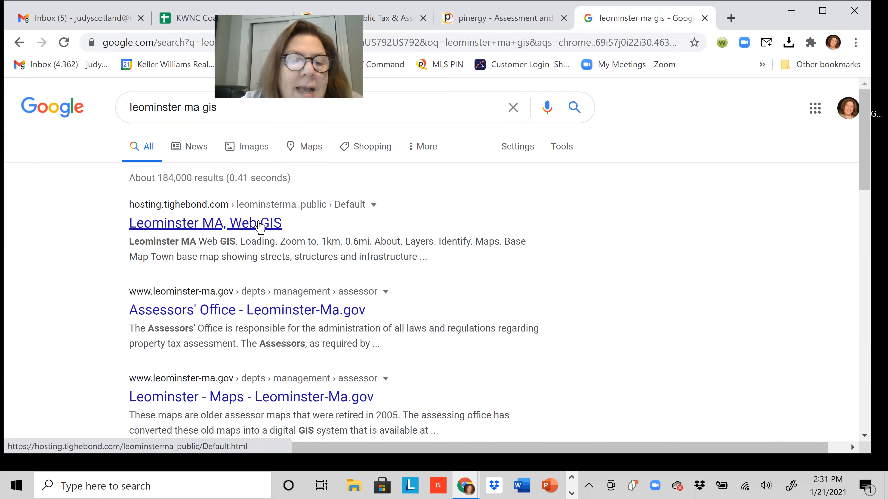
left_click(255, 224)
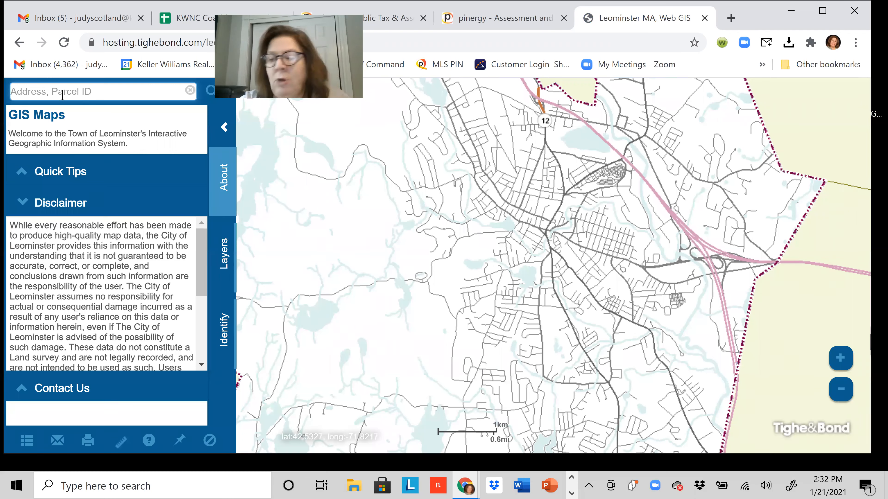
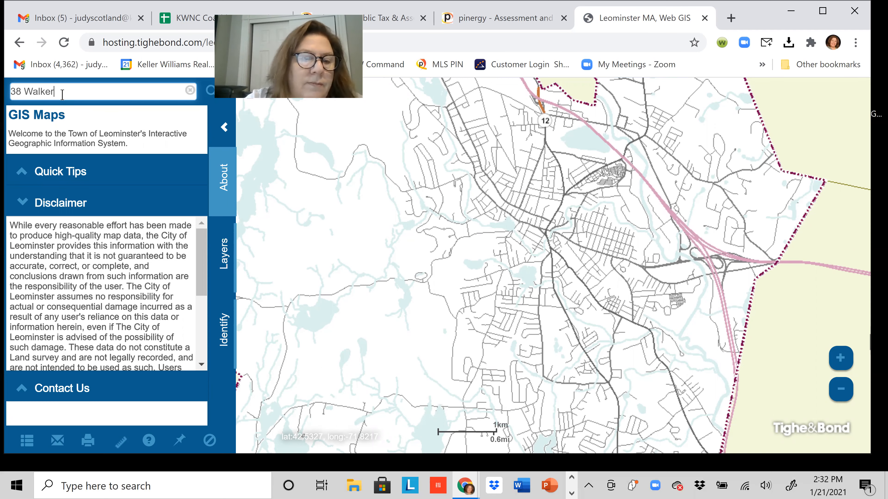
key("Return")
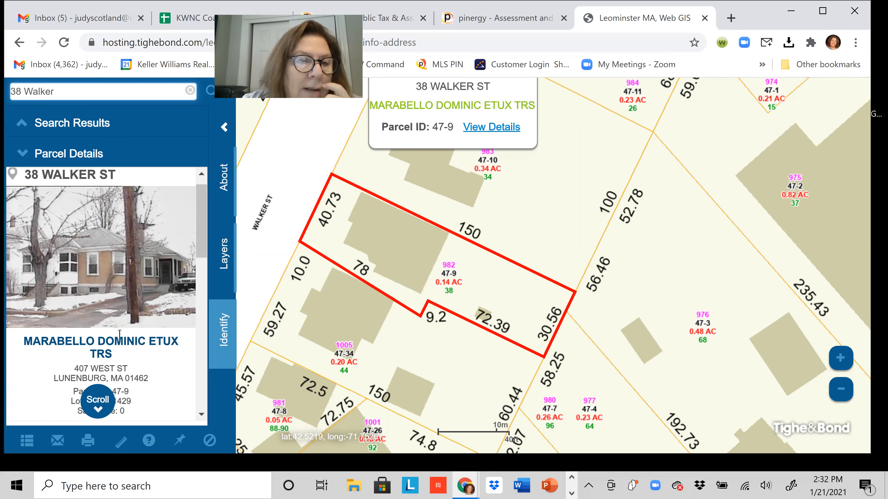
left_click(96, 154)
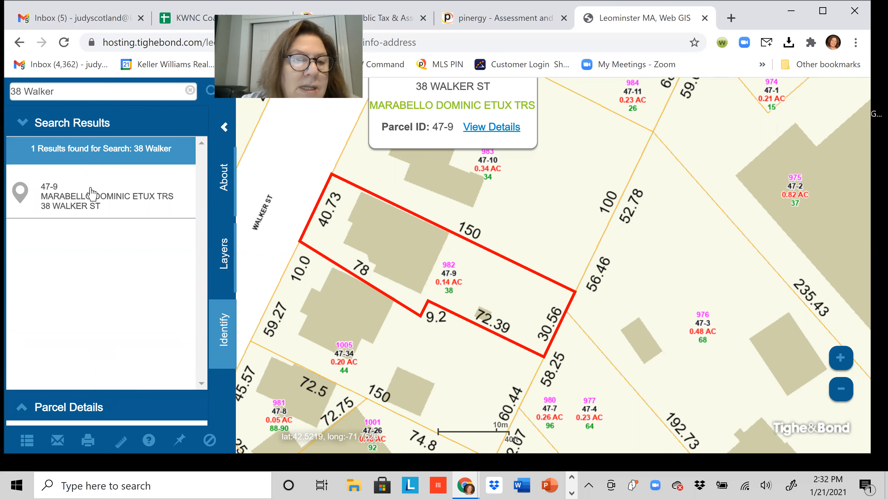
left_click(89, 199)
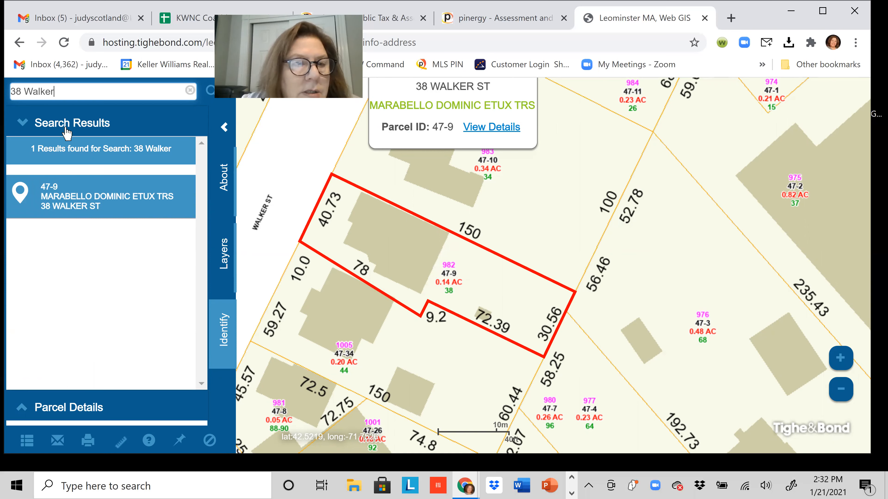
Review the available base map choices for parcel 47-9, then go back two page states.
left_click(223, 253)
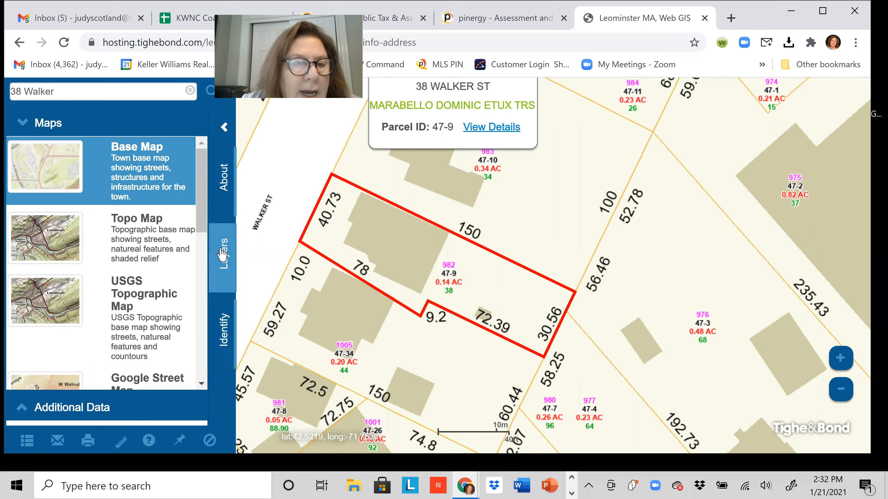
scroll(139, 262, "down", 5)
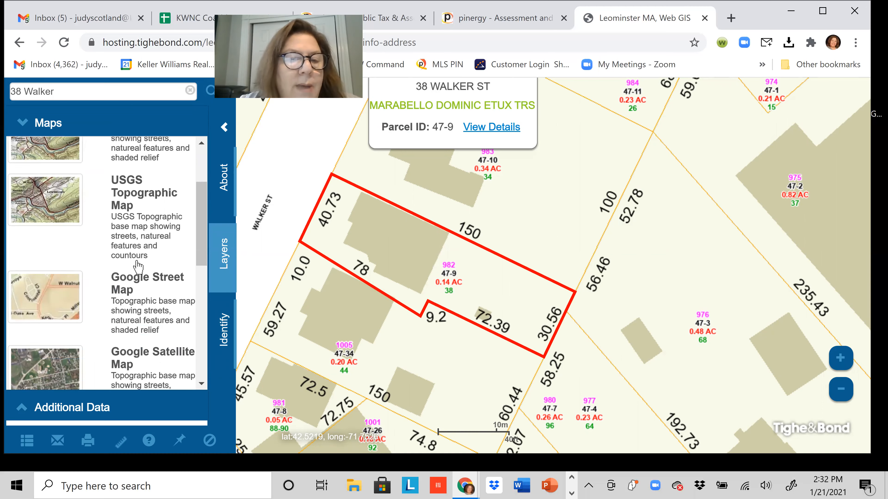
scroll(139, 267, "down", 6)
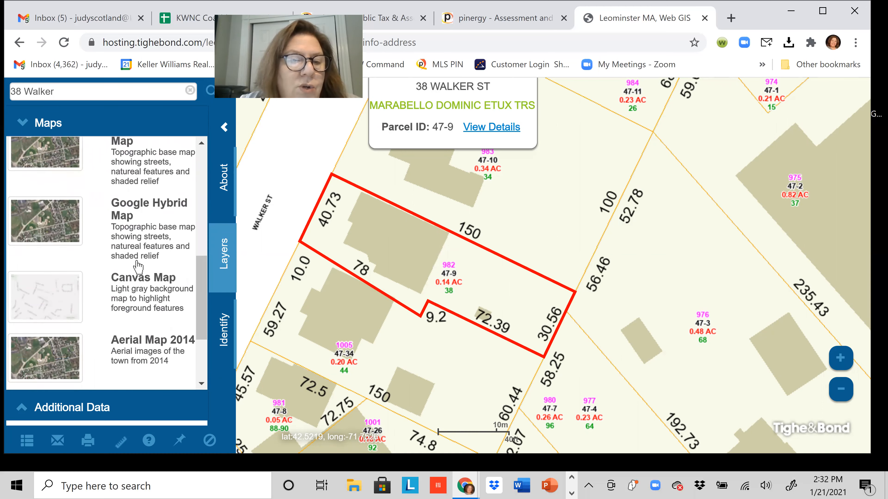
scroll(136, 274, "up", 10)
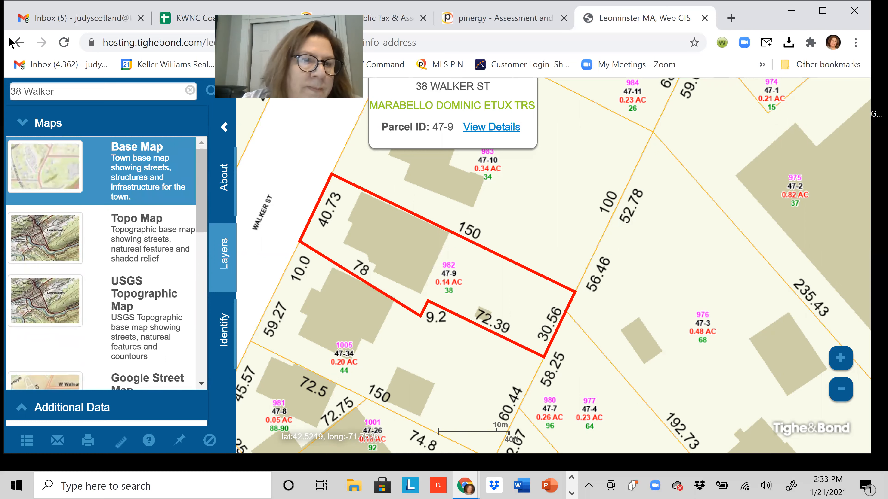
left_click(19, 42)
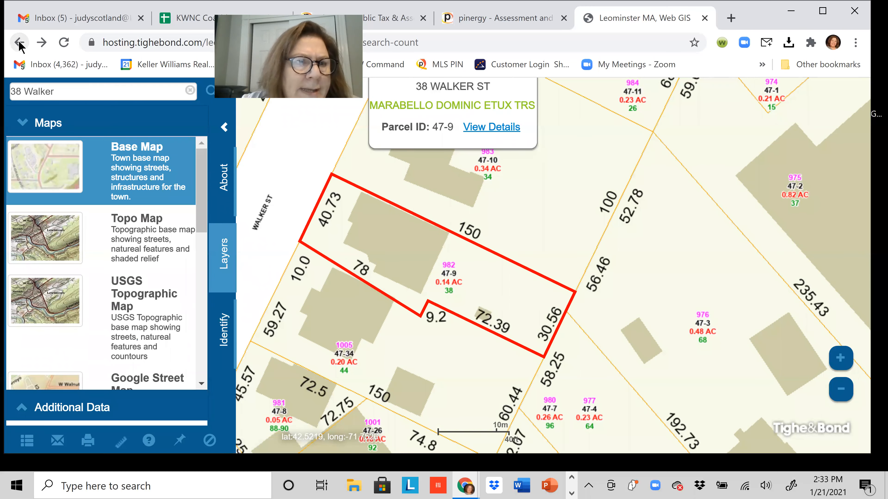
left_click(20, 43)
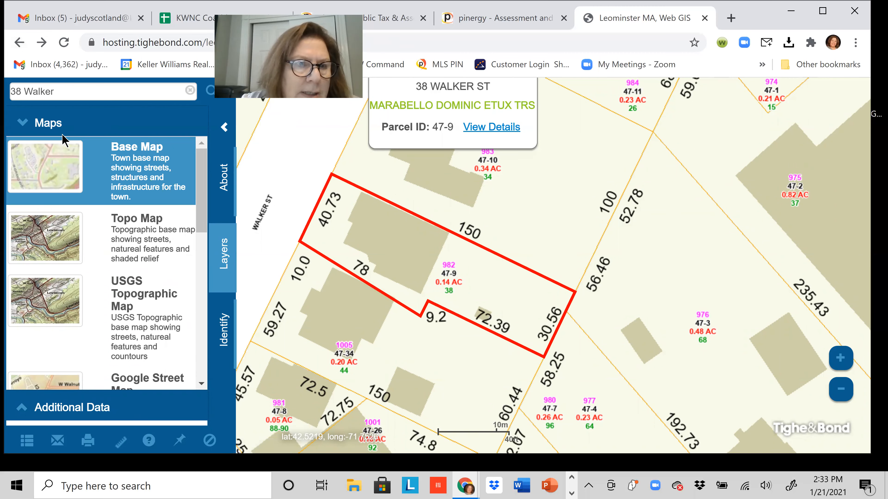
Expand Additional Data, browse its layers, and toggle the Buildings layer on and off.
left_click(41, 409)
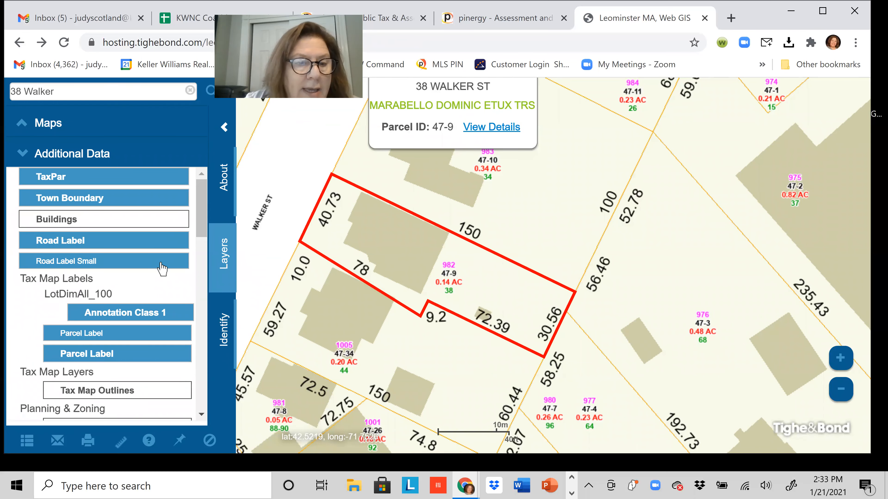
scroll(148, 311, "down", 6)
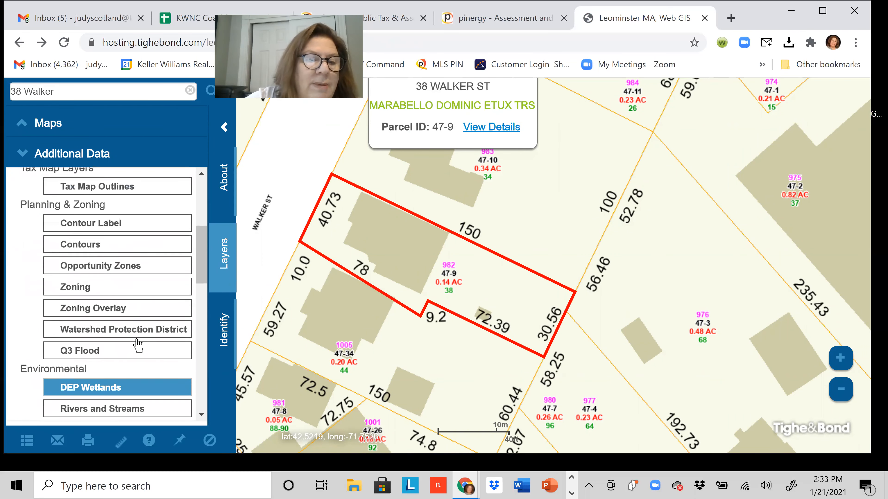
scroll(137, 336, "down", 10)
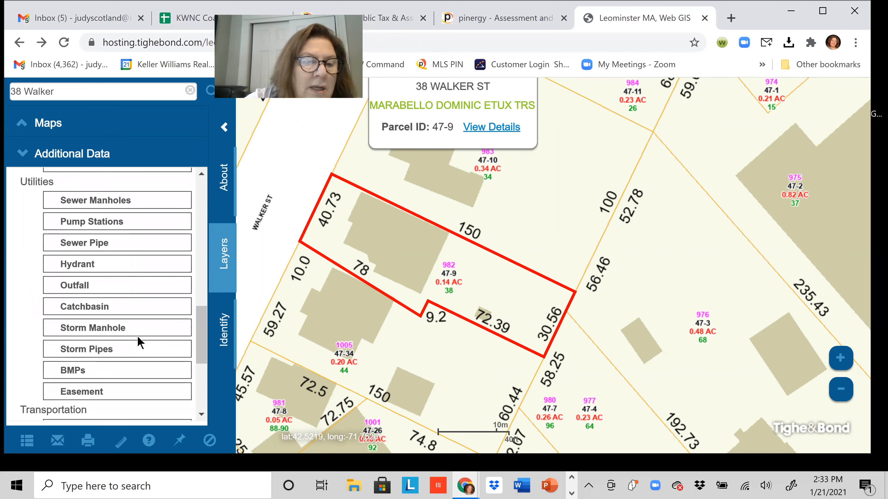
scroll(138, 339, "down", 3)
scroll(138, 341, "down", 3)
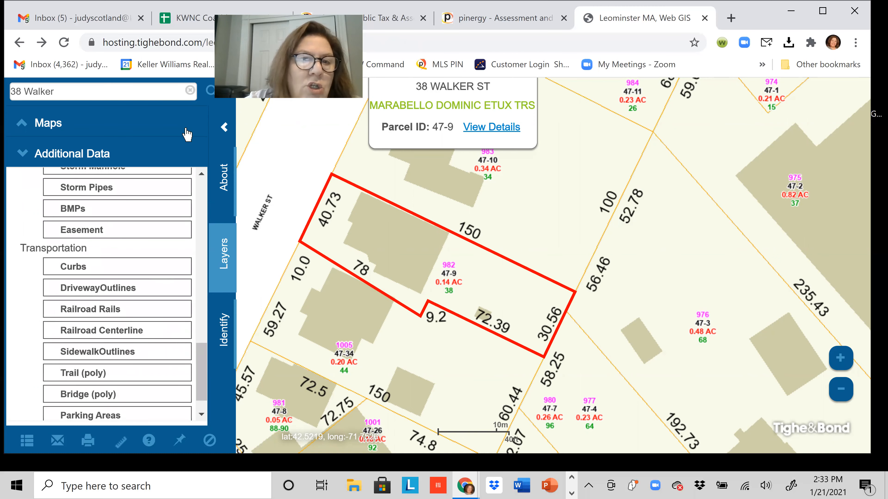
scroll(155, 244, "up", 8)
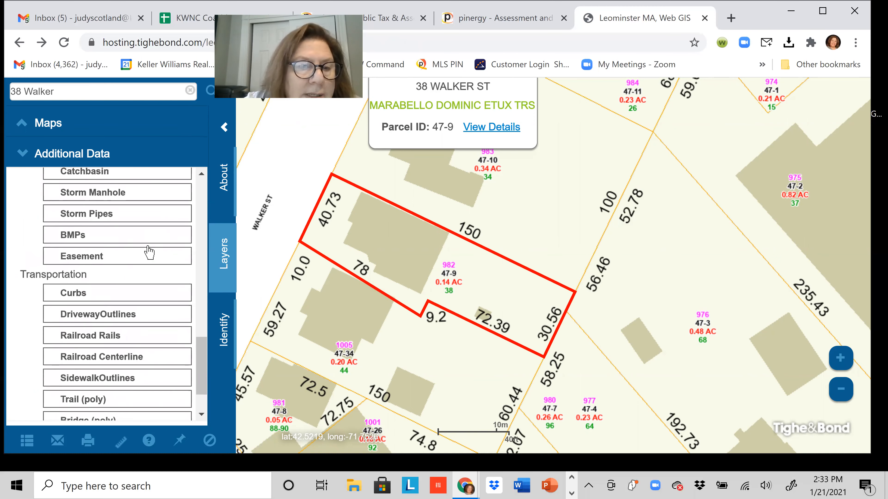
scroll(140, 268, "up", 8)
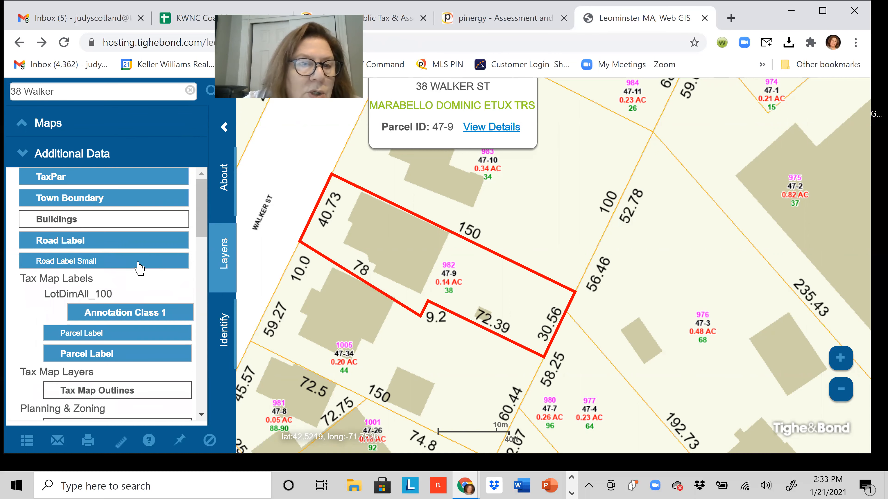
scroll(139, 267, "down", 4)
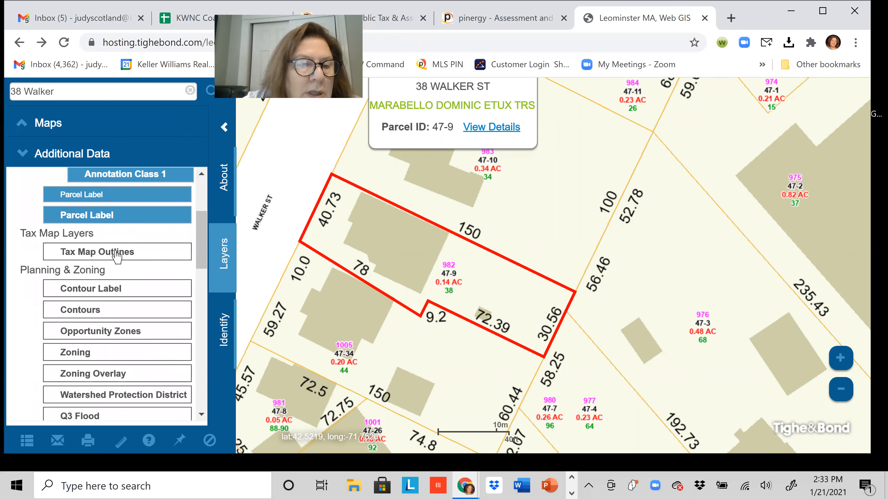
scroll(119, 252, "up", 4)
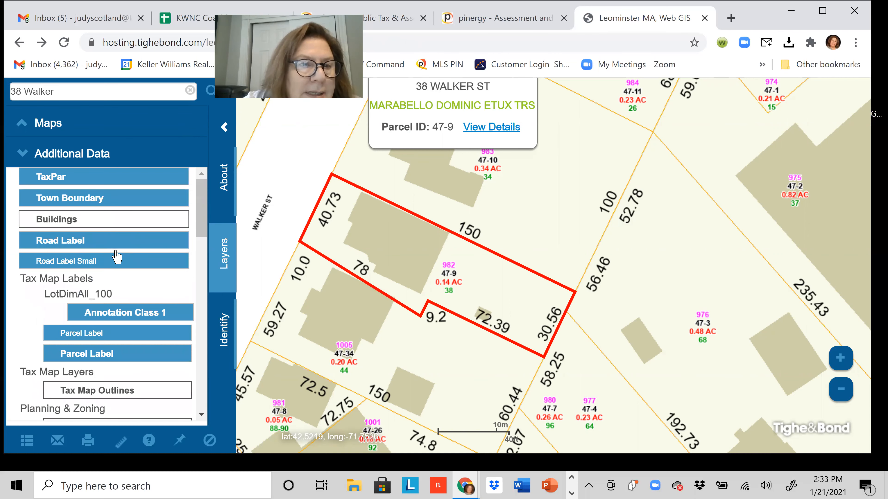
left_click(84, 227)
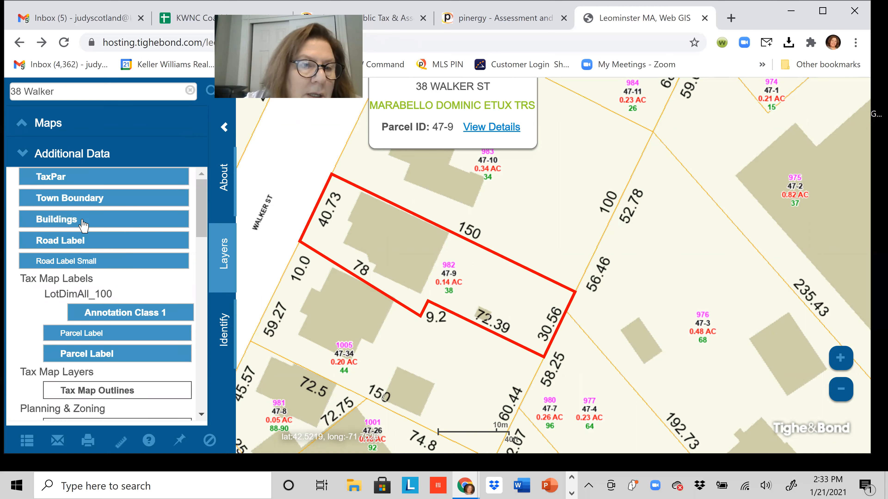
left_click(84, 224)
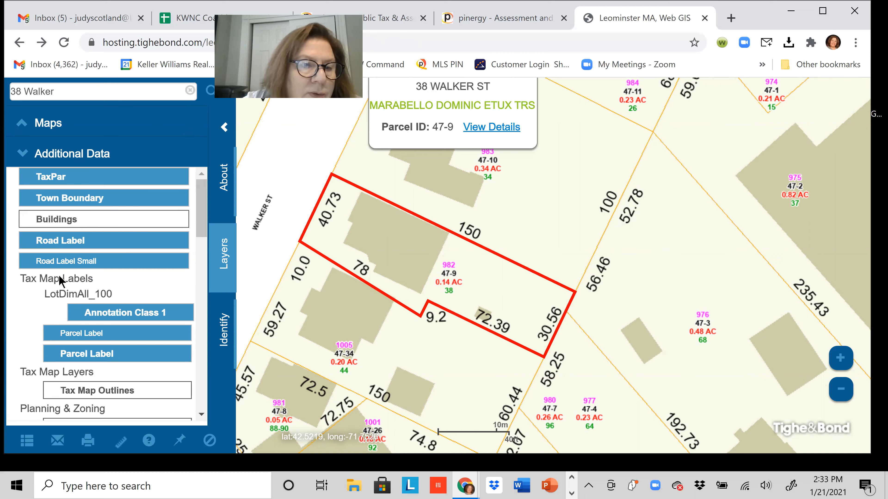
Bring up the map legend for the parcel map.
scroll(87, 288, "down", 3)
scroll(94, 285, "down", 6)
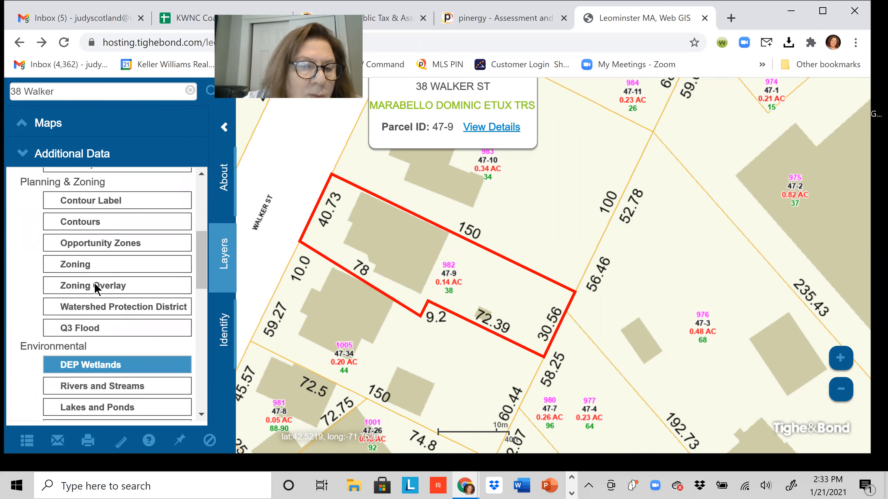
scroll(96, 288, "down", 6)
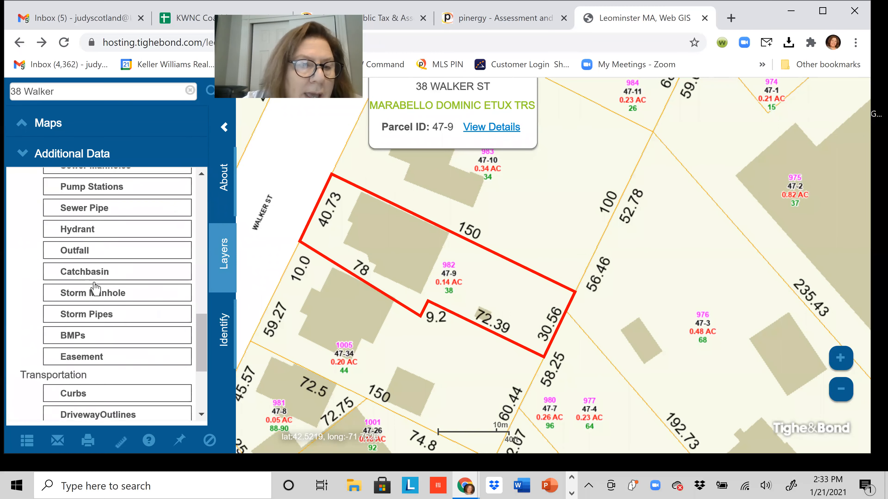
scroll(96, 289, "down", 2)
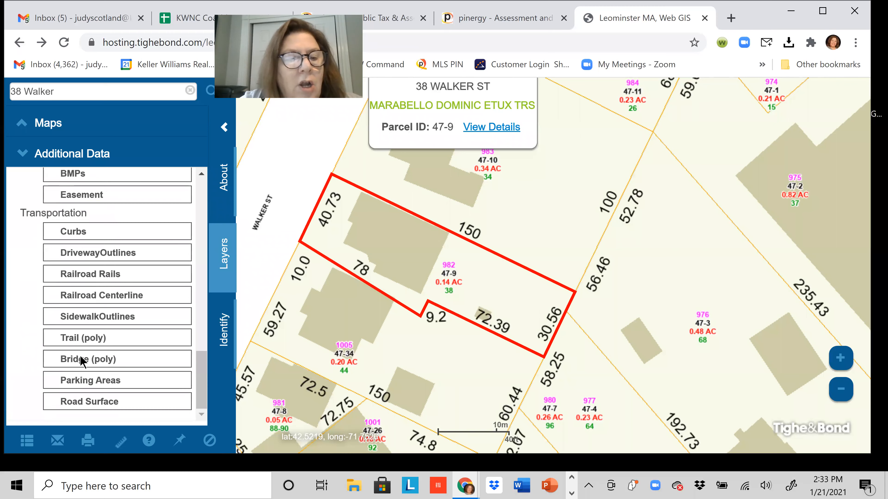
left_click(26, 441)
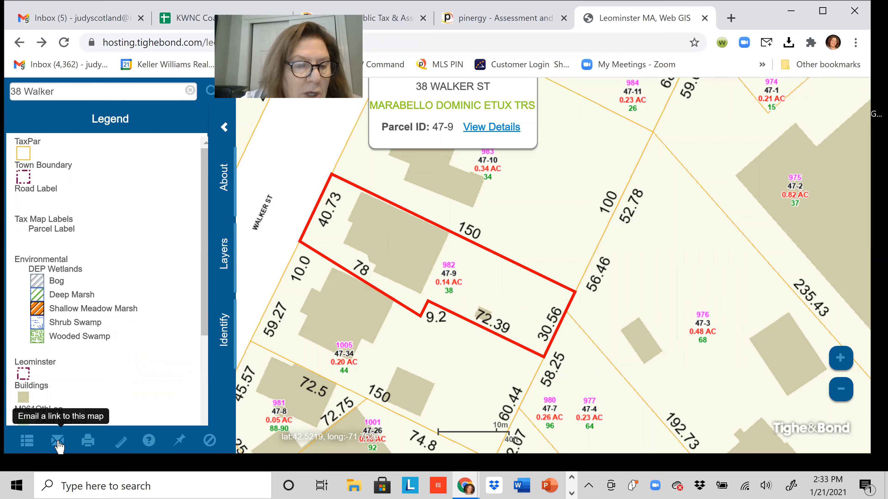
Preview the printable parcel map, then close the Leominster GIS tab.
left_click(87, 446)
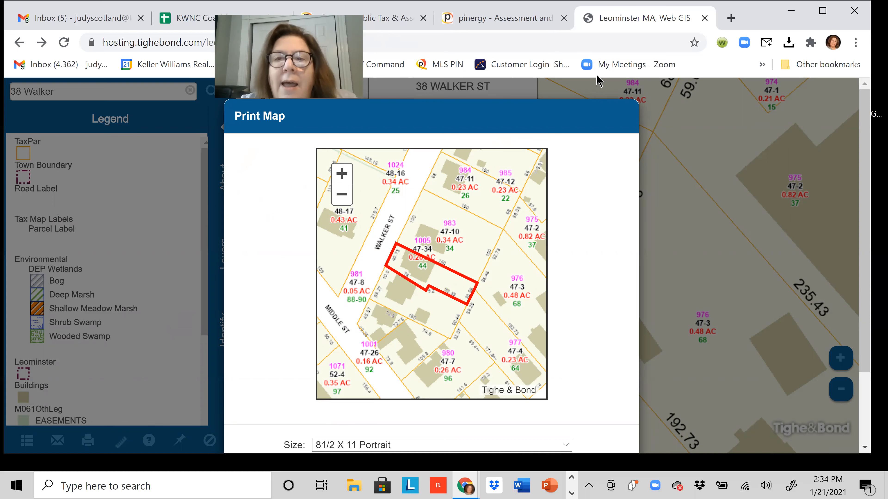
key("ctrl+l")
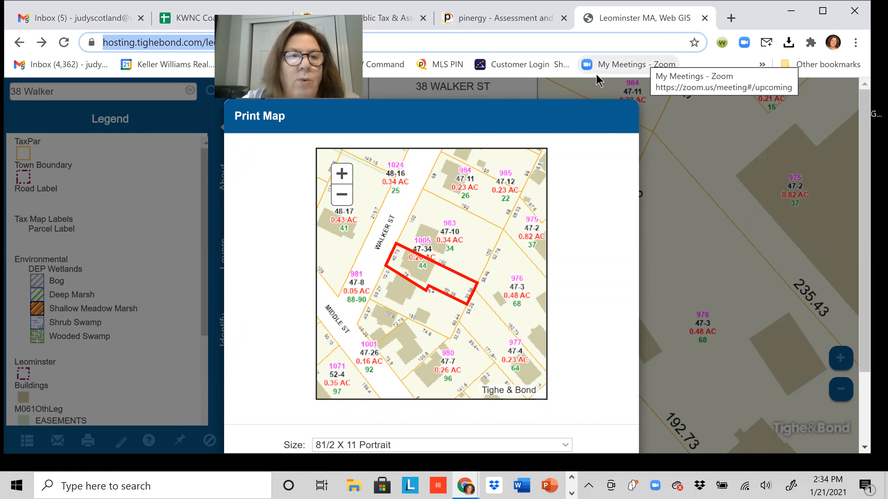
left_click(704, 18)
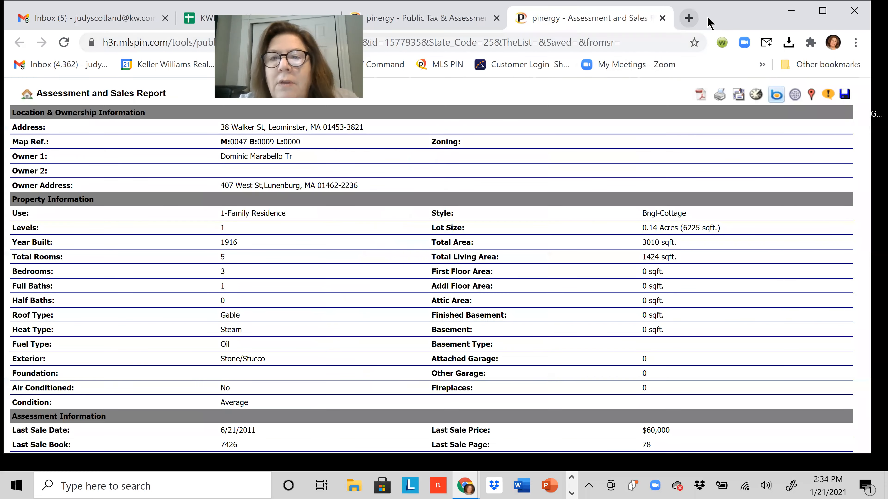
In a new tab, Google 'what county is leominster ma in'.
left_click(689, 18)
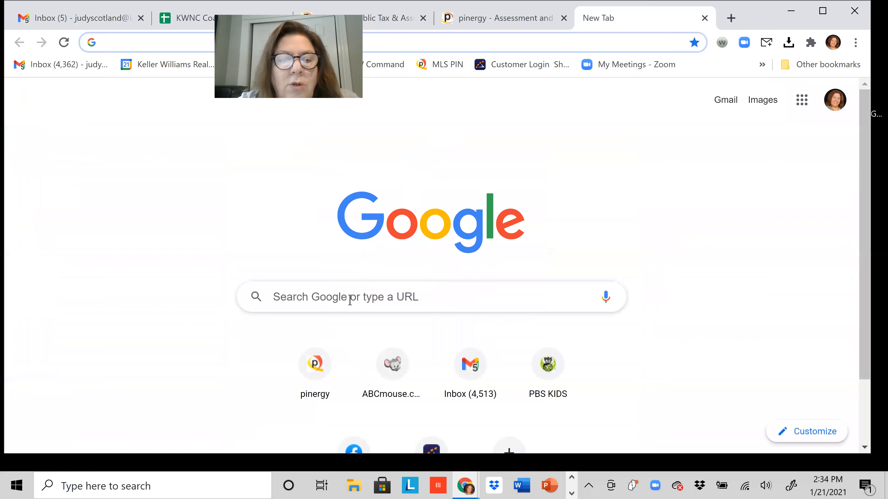
left_click(350, 300)
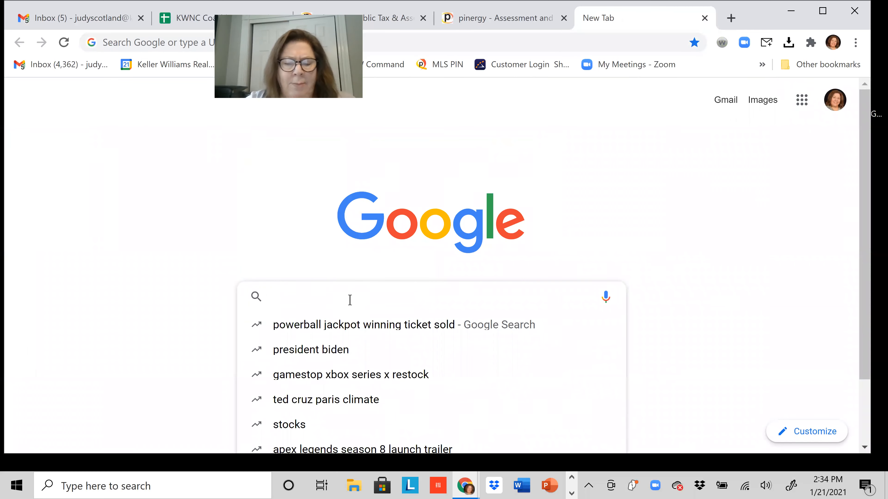
type("what ")
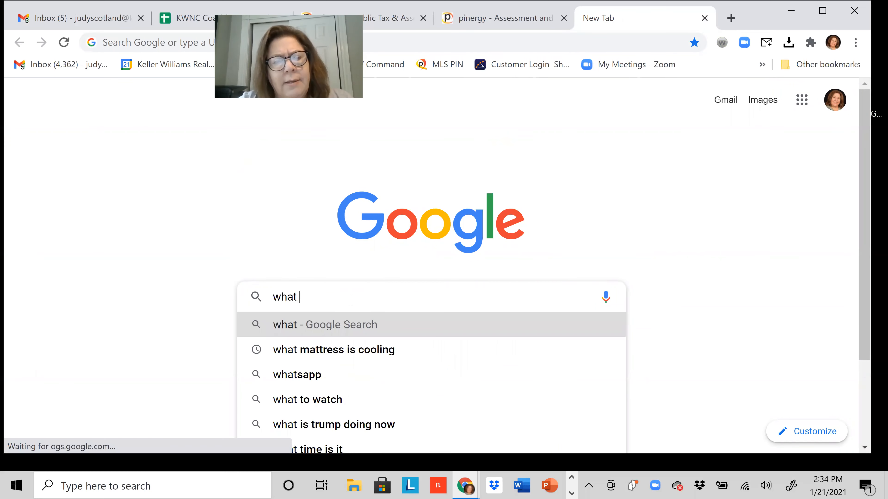
type("count")
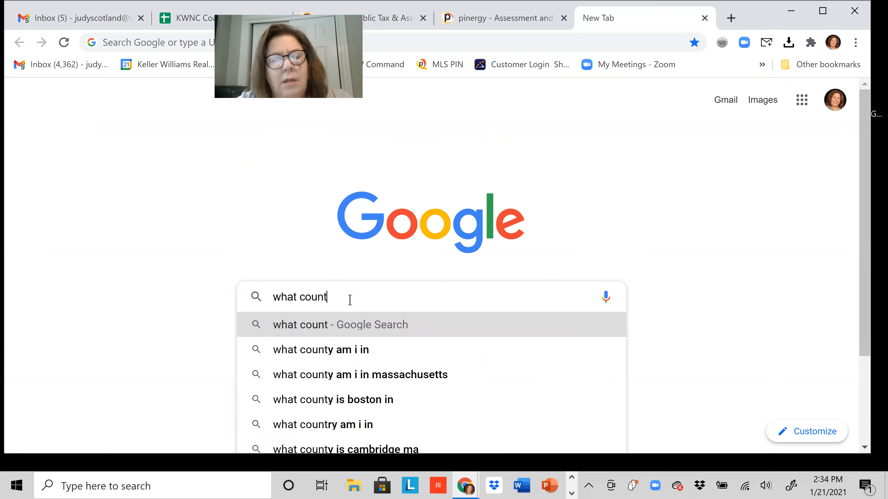
type("y is leomin")
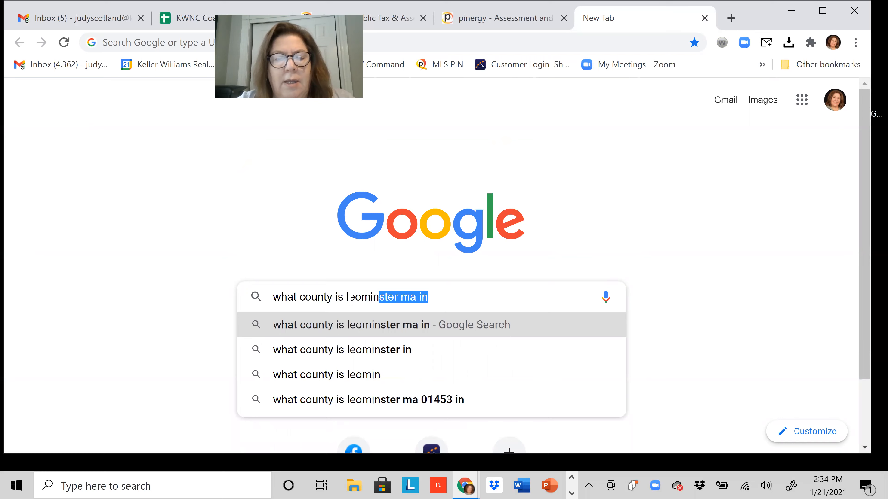
key("Return")
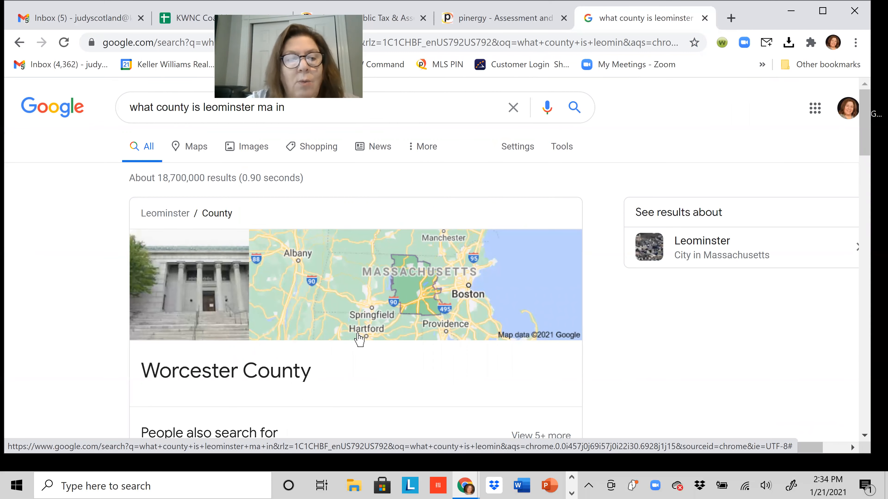
Scan the results to confirm Leominster is in Worcester County.
scroll(358, 336, "down", 5)
scroll(359, 339, "down", 3)
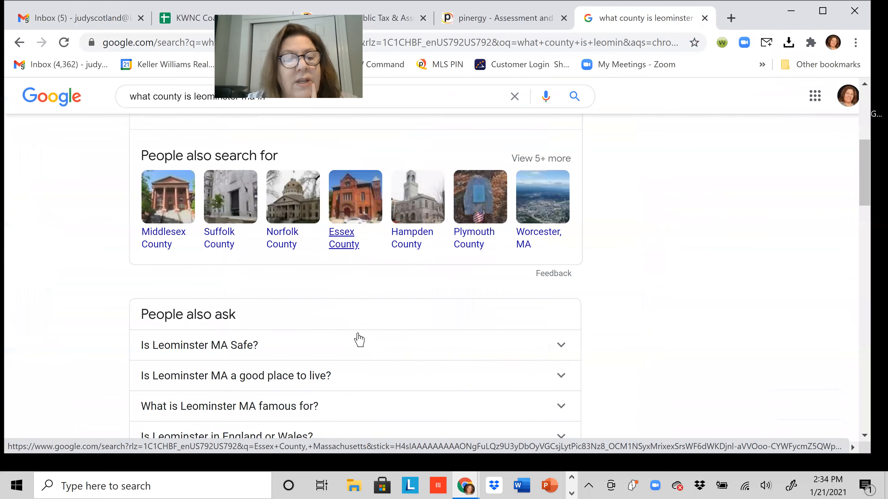
scroll(359, 339, "down", 2)
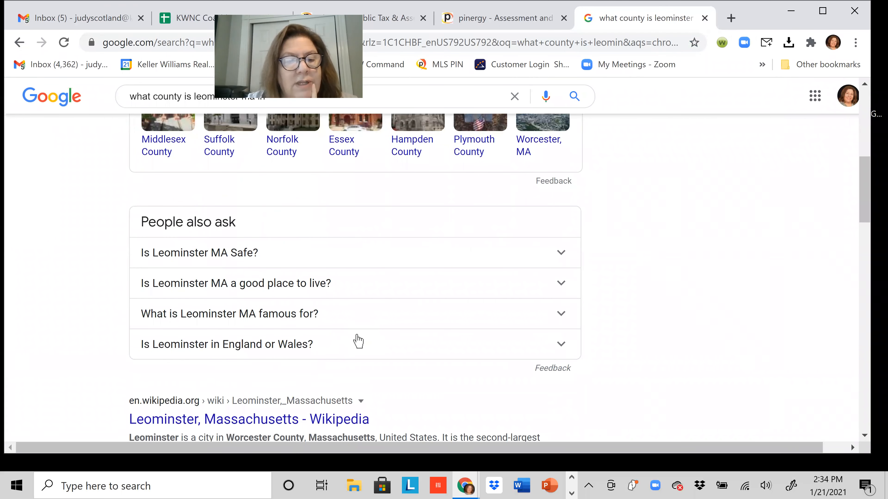
scroll(358, 341, "down", 3)
scroll(356, 335, "up", 1)
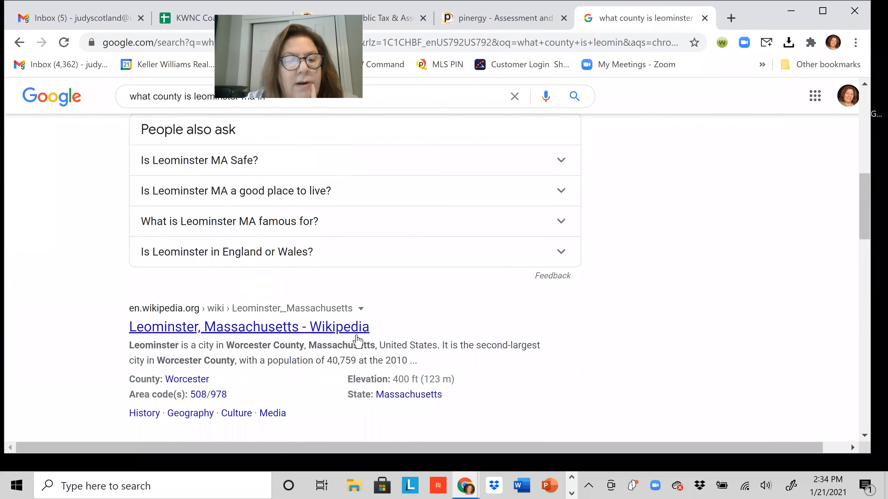
scroll(357, 341, "down", 2)
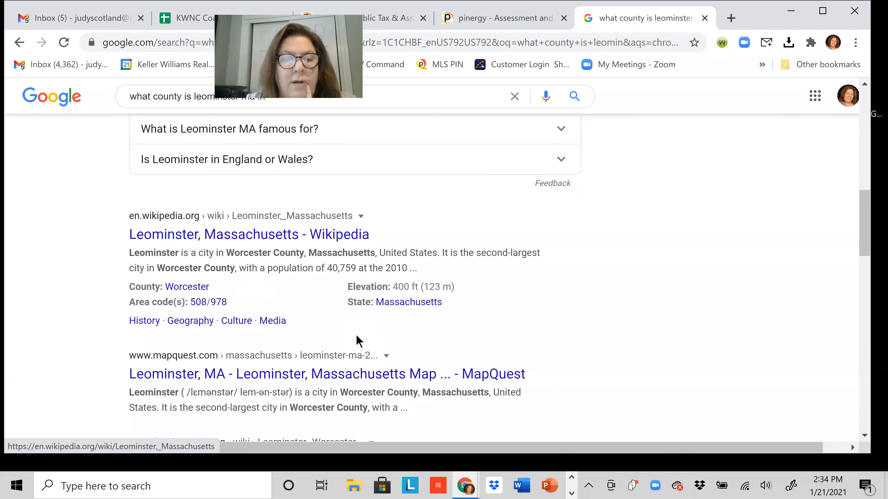
scroll(356, 341, "down", 1)
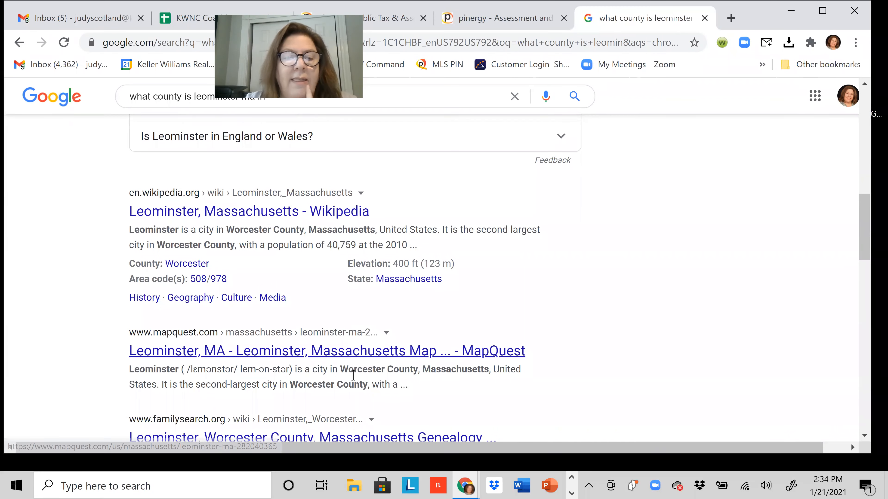
scroll(354, 380, "up", 1)
scroll(354, 380, "up", 10)
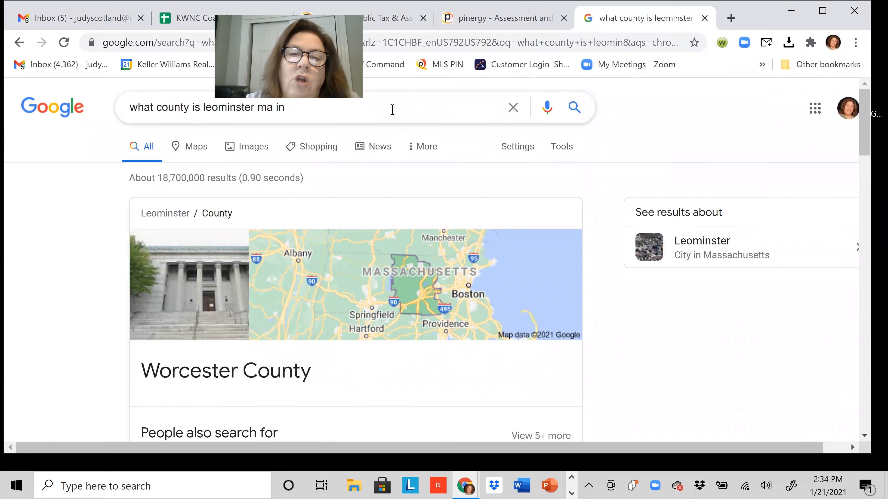
Replace the query with 'worcester county north' and pick the registry of deeds suggestion.
left_click(392, 109)
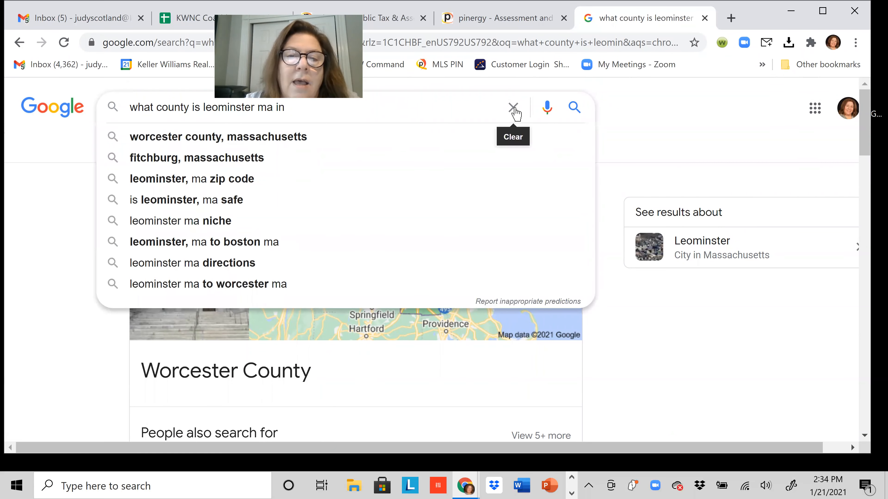
left_click(513, 108)
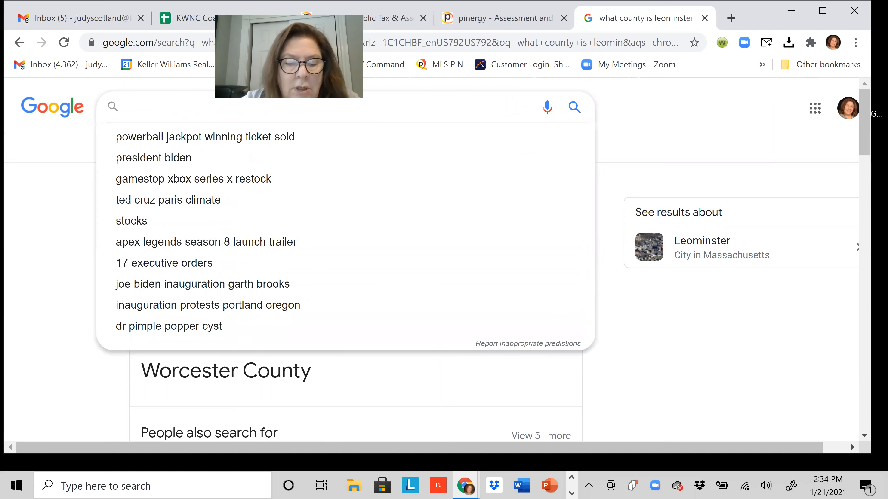
type("wor")
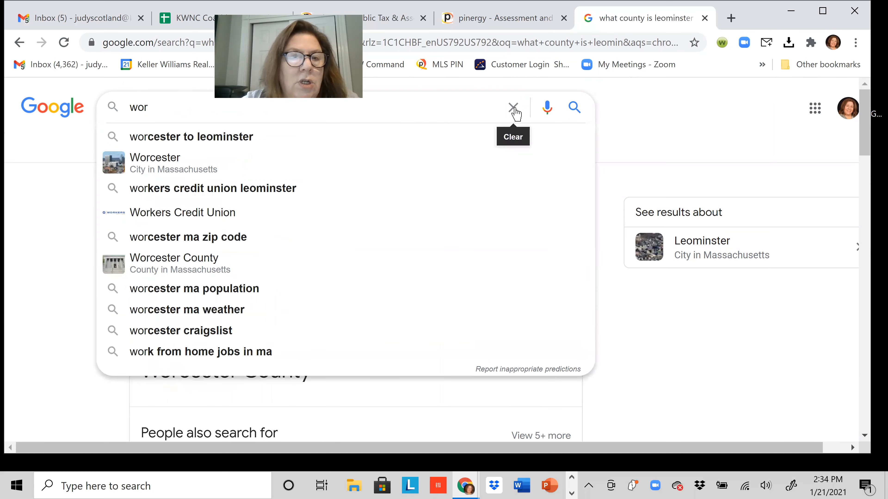
type("cest")
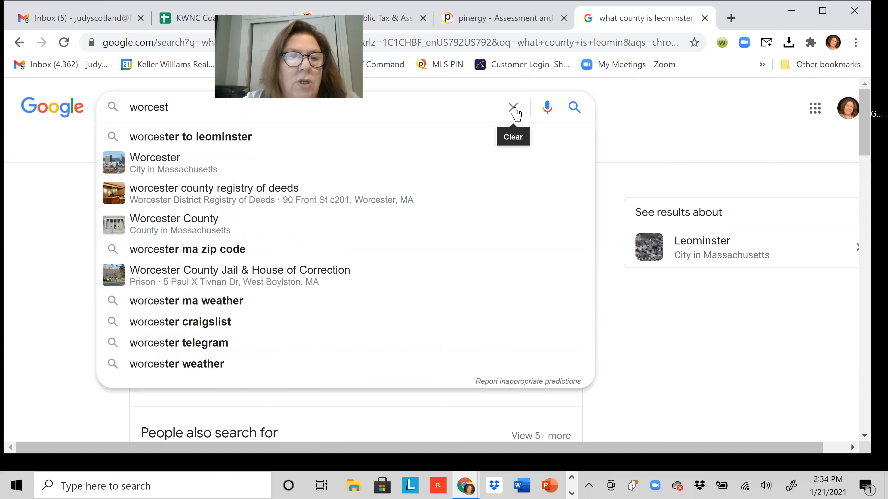
type("er count")
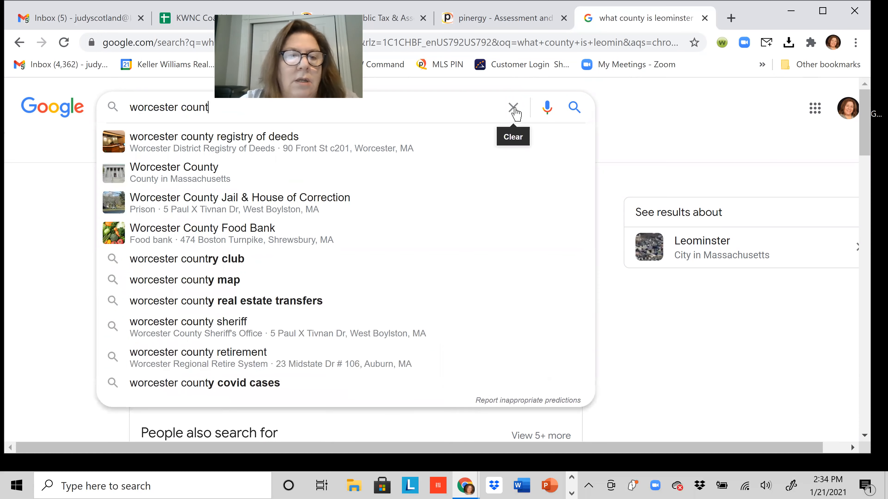
type("y north")
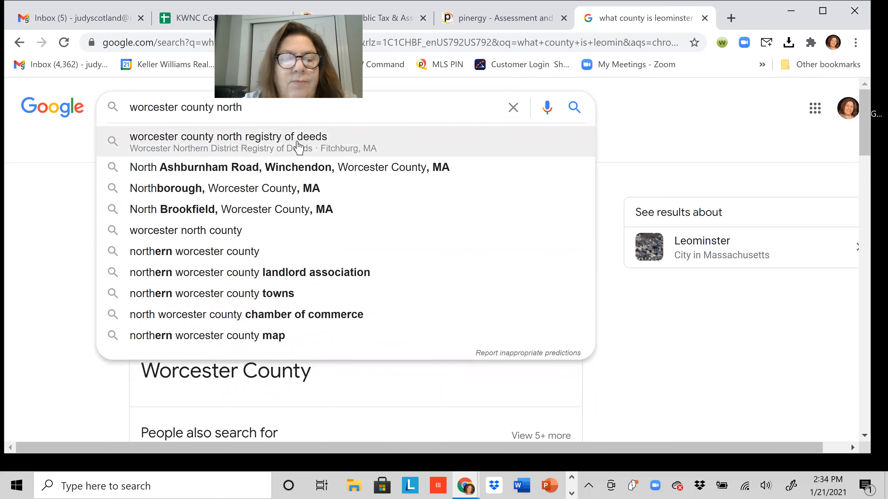
left_click(298, 146)
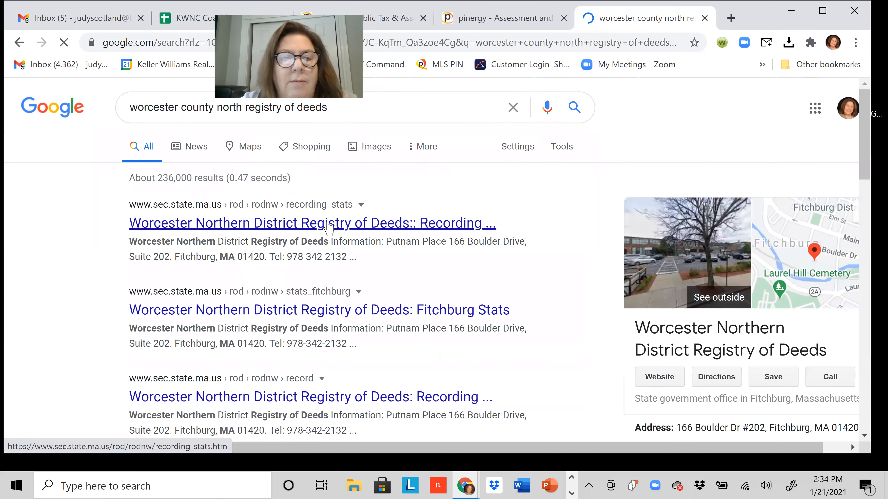
Open the Worcester Northern District Registry of Deeds site and browse it.
left_click(329, 227)
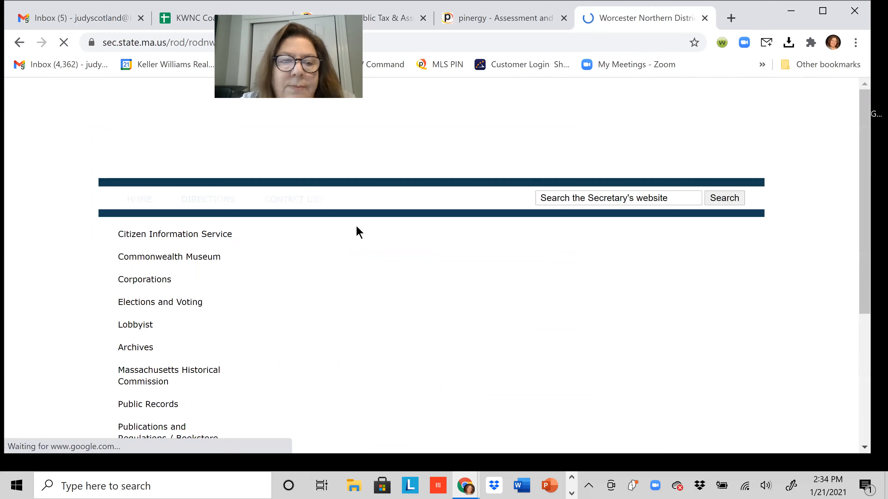
scroll(436, 270, "down", 2)
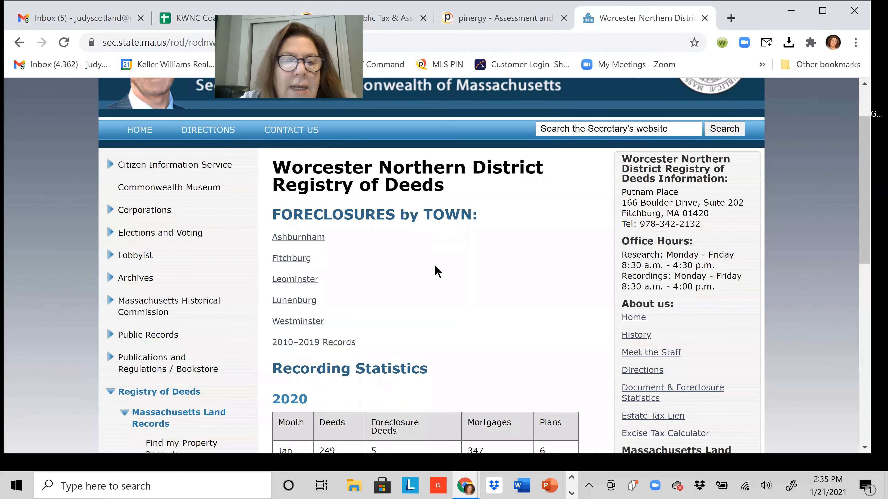
scroll(287, 301, "up", 1)
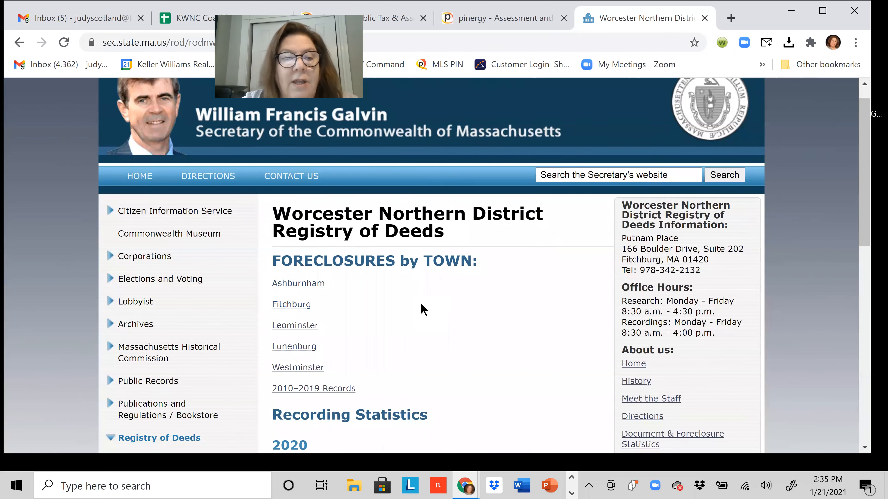
scroll(423, 310, "down", 1)
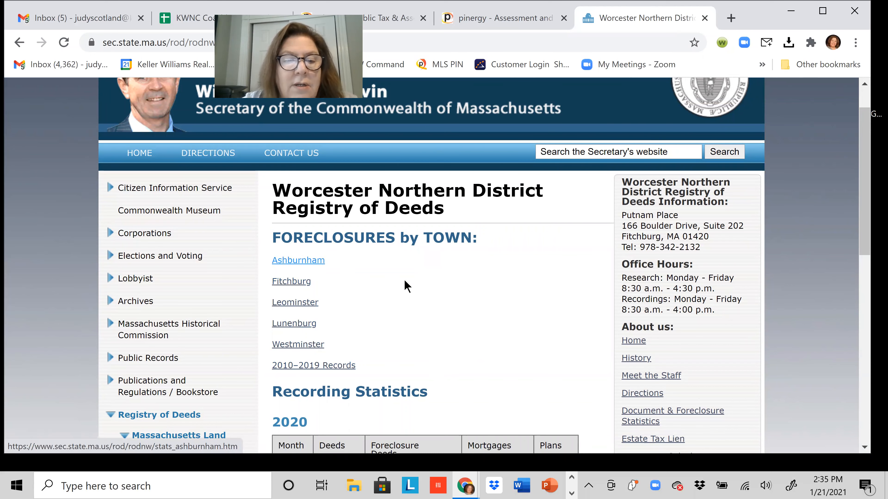
scroll(437, 284, "up", 2)
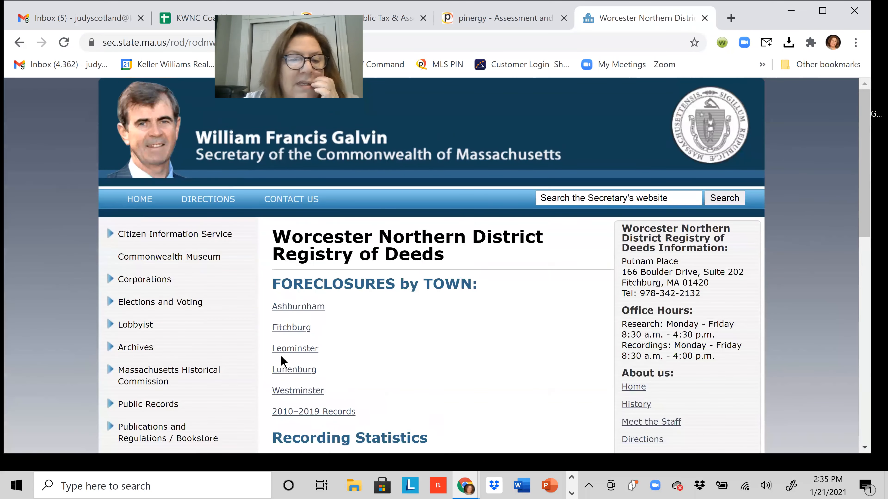
Follow 'Find my Property Records' to the Massachusetts Land Records site.
scroll(283, 363, "down", 1)
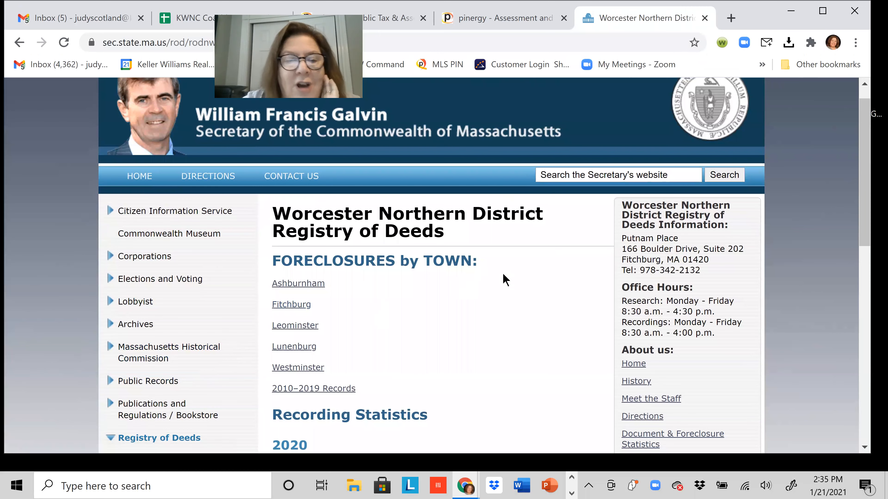
scroll(471, 292, "down", 7)
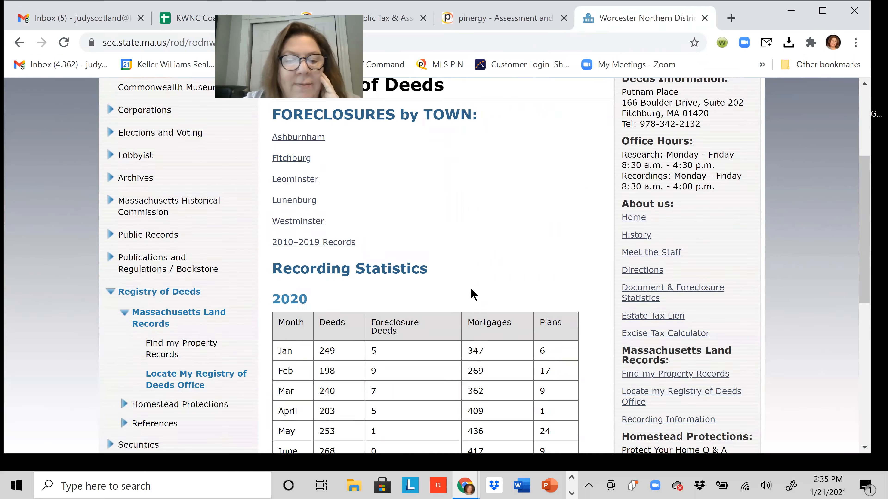
scroll(206, 341, "down", 1)
scroll(202, 347, "up", 6)
scroll(191, 347, "down", 5)
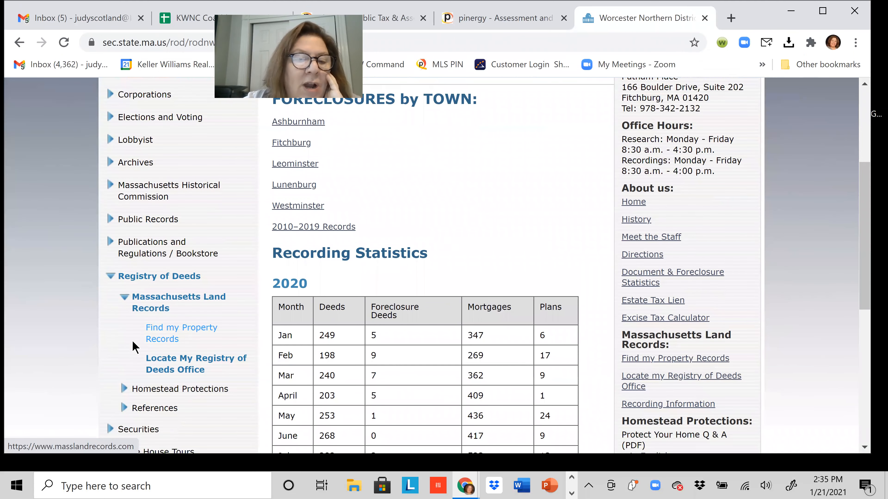
left_click(161, 335)
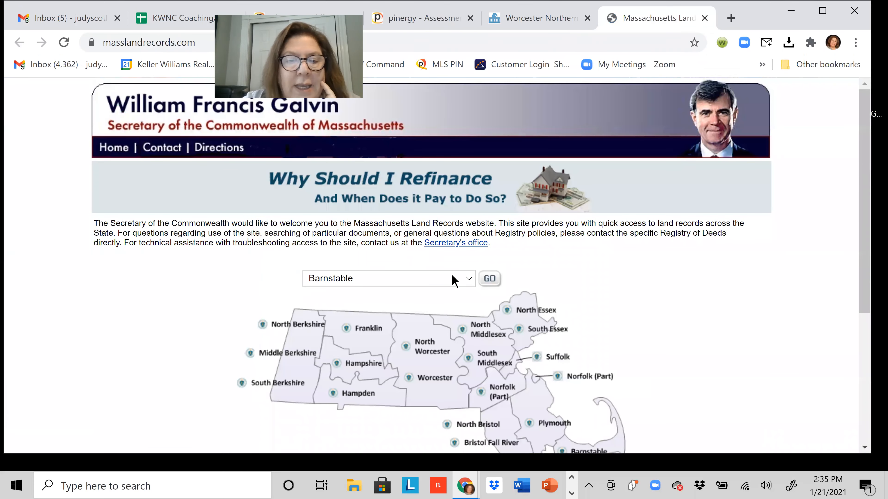
Select Worcester as the registry district and load its recorded land search.
left_click(470, 280)
scroll(451, 250, "down", 5)
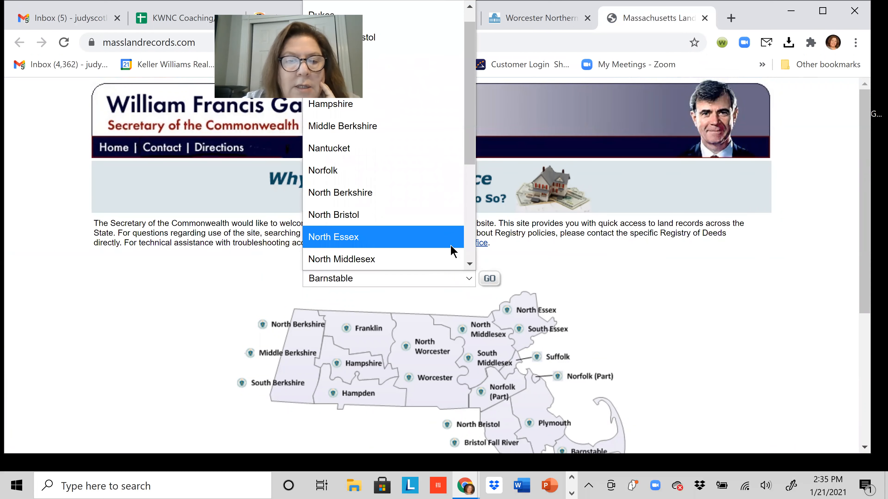
left_click(426, 239)
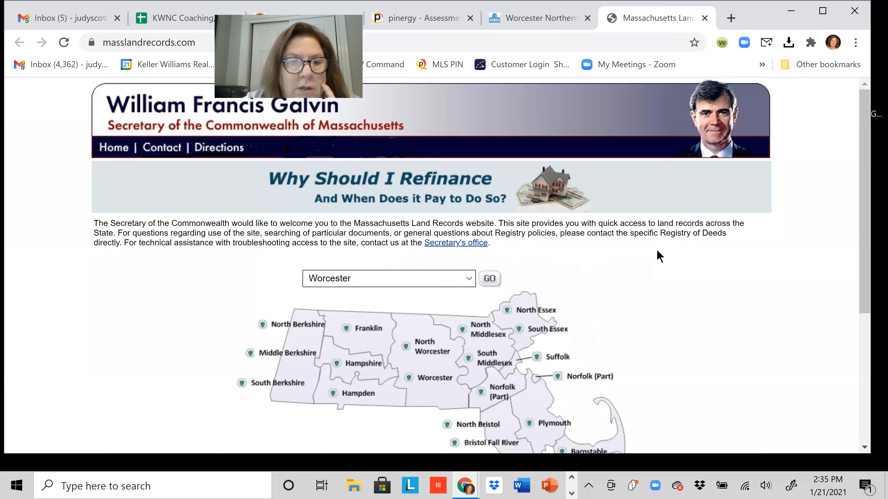
scroll(659, 256, "down", 5)
scroll(657, 259, "up", 5)
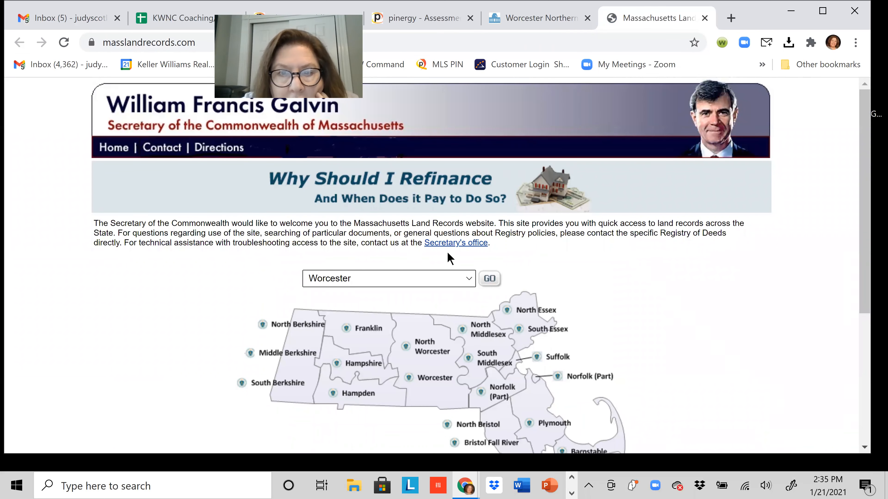
left_click(471, 280)
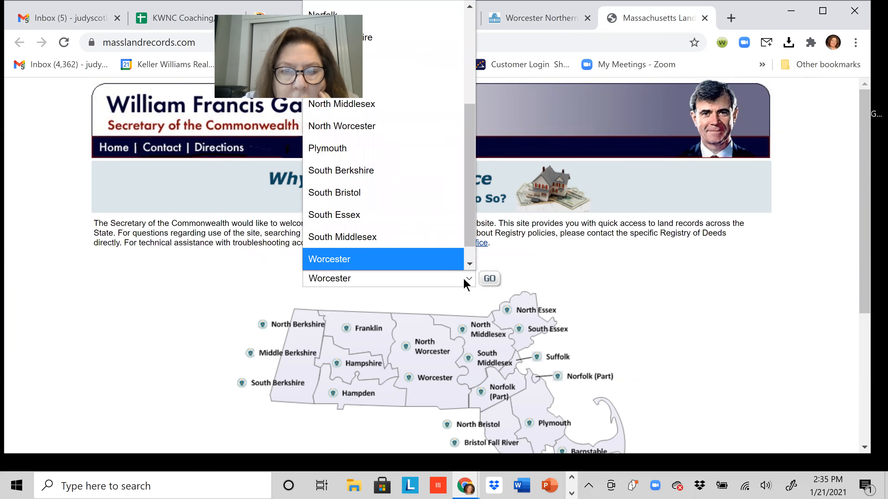
left_click(489, 279)
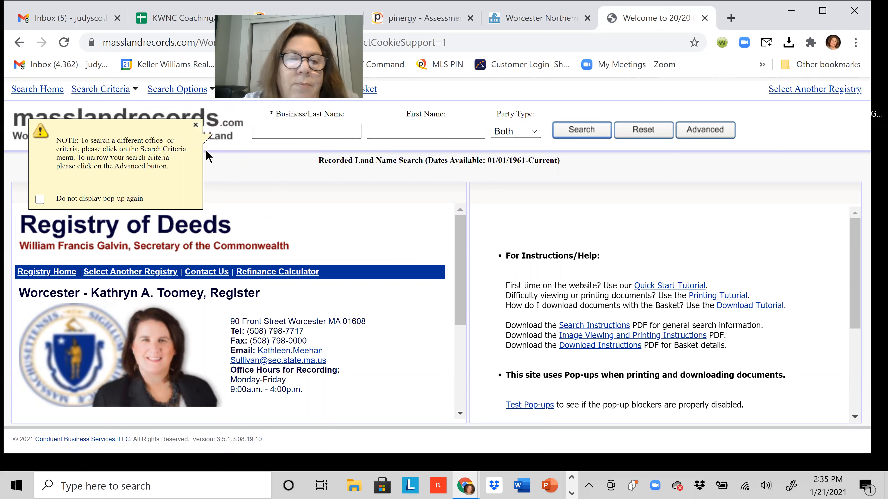
Switch to a book-and-page search and search Book 7426, Page 78.
left_click(195, 126)
mouse_move(116, 94)
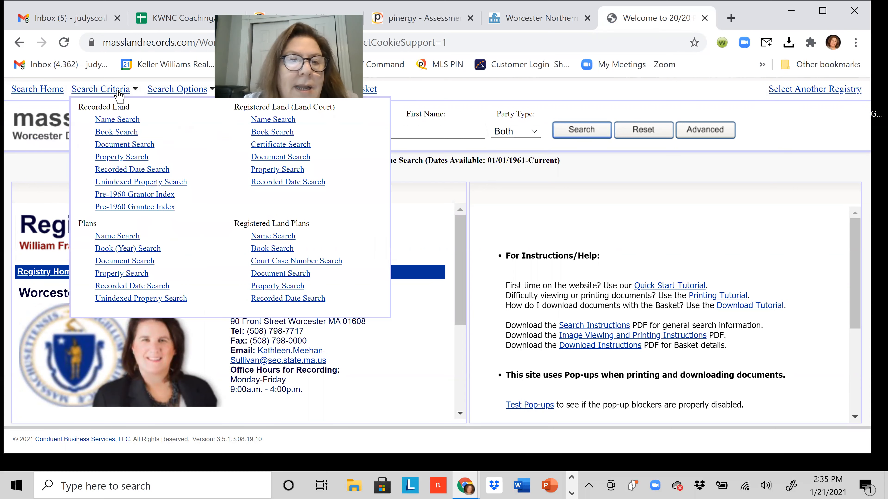
left_click(116, 134)
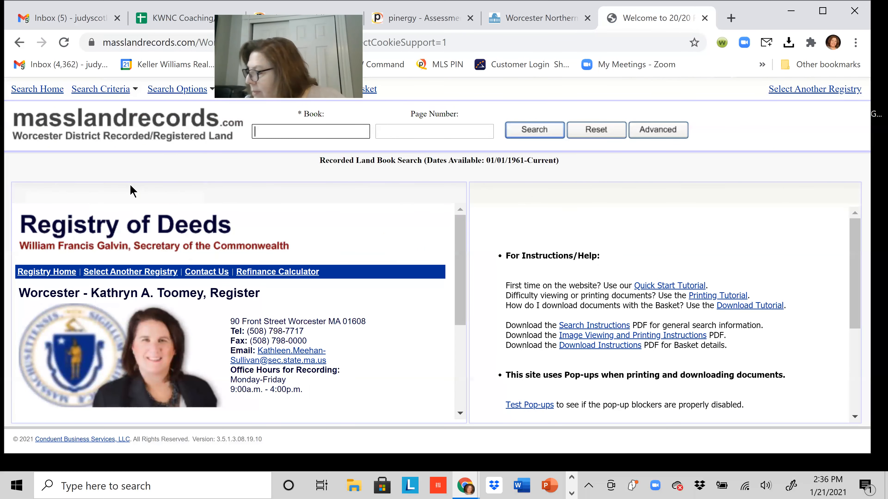
type("7426")
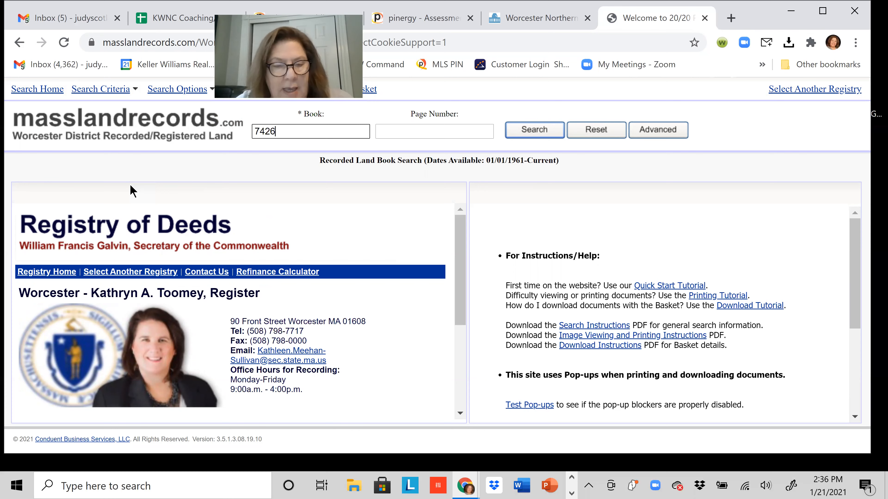
left_click(400, 136)
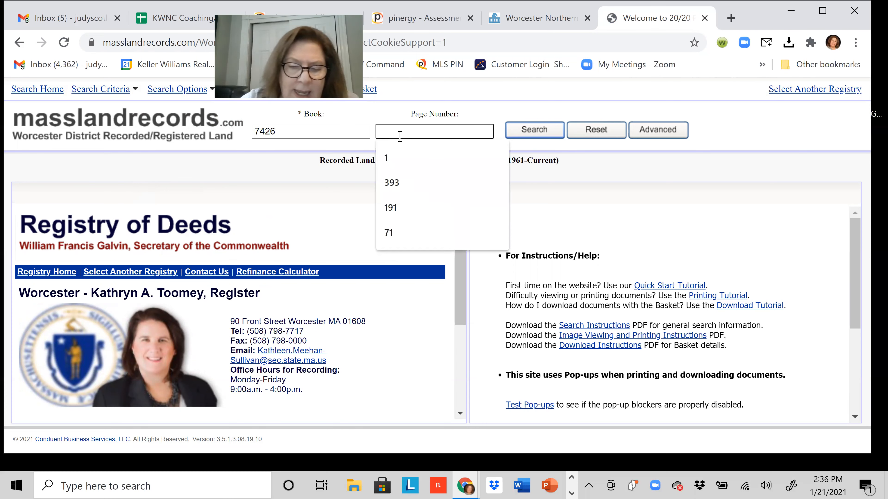
type("78")
left_click(505, 130)
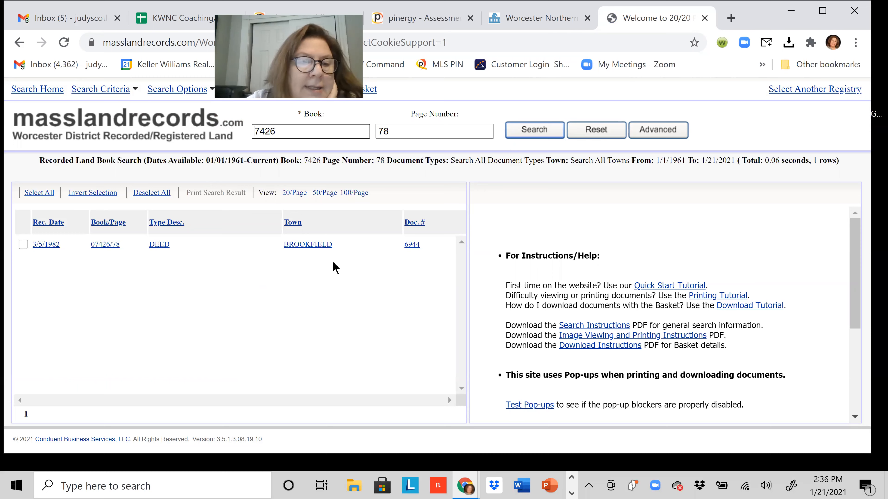
Open the 07426/78 Brookfield deed details, view its scanned image, then close the image.
left_click(160, 245)
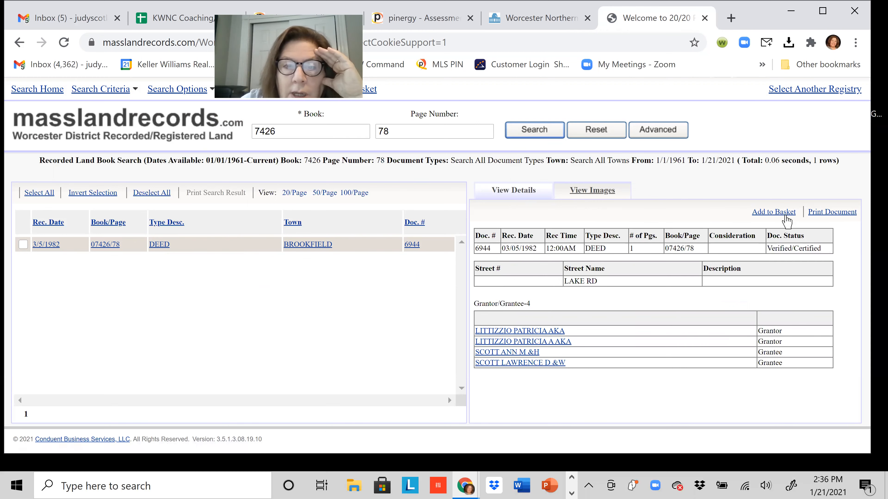
left_click(607, 196)
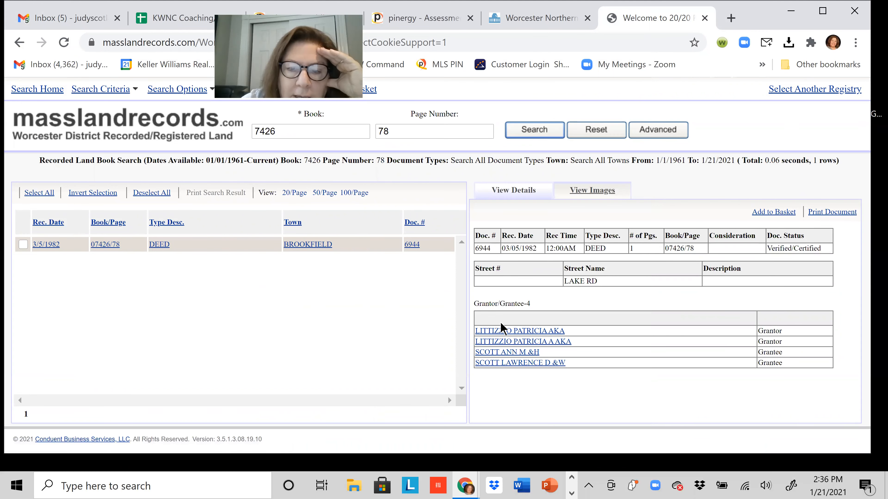
left_click(155, 244)
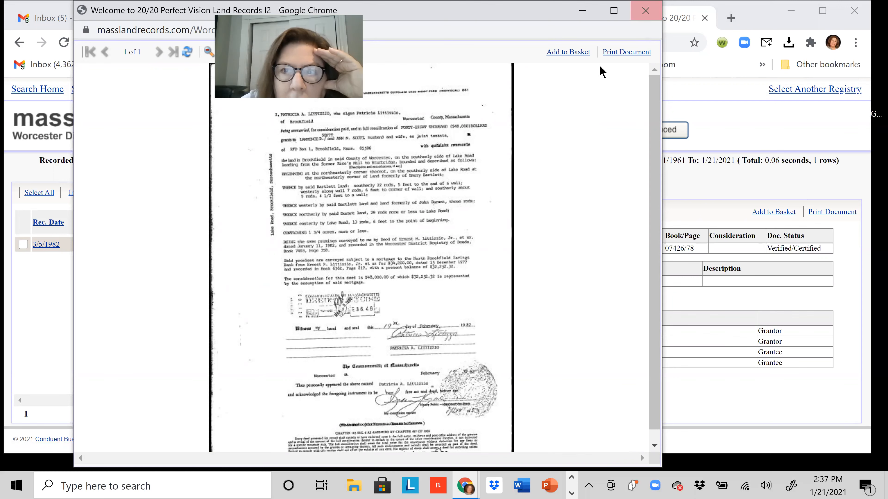
key("ctrl+w")
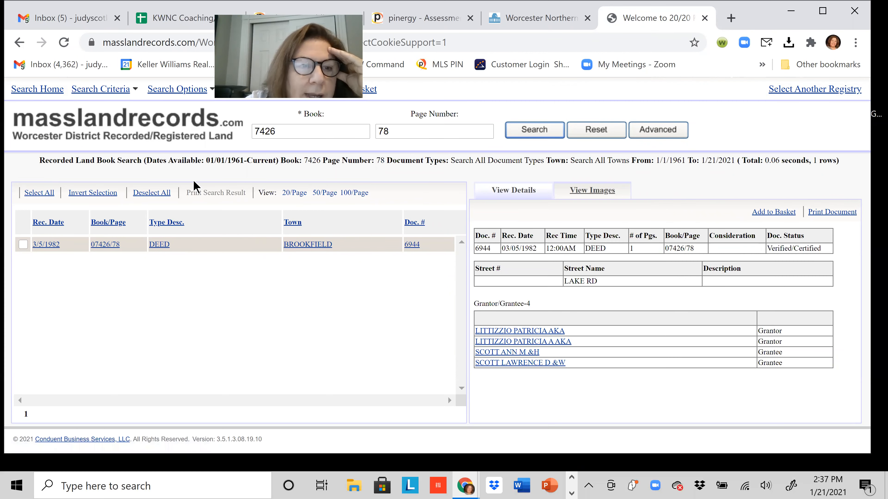
Dismiss the search tips note on the empty Worcester District Book Search form.
scroll(312, 241, "down", 1)
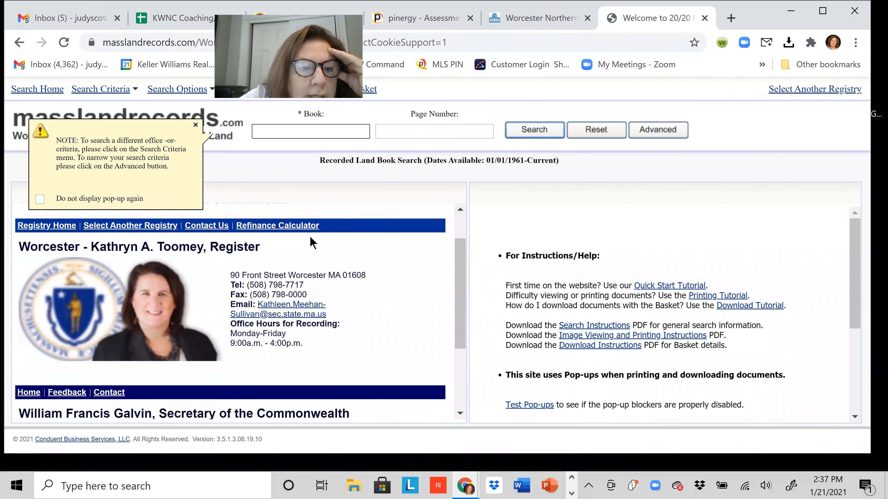
scroll(312, 241, "down", 3)
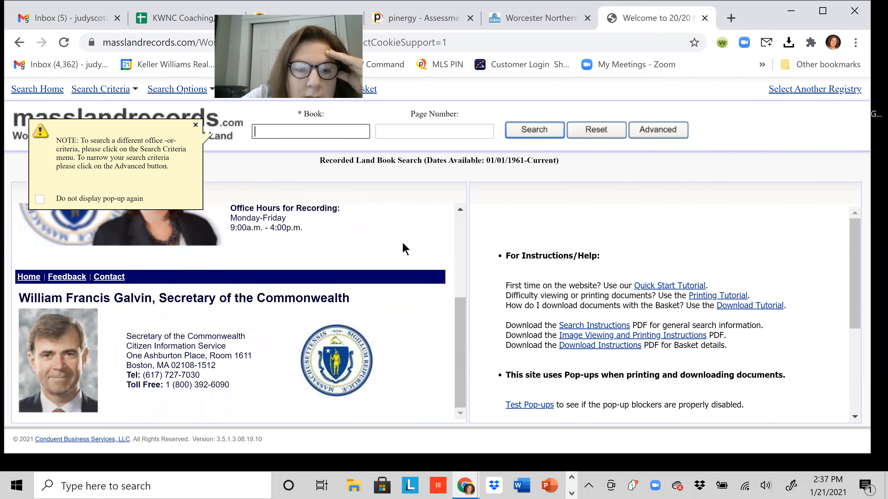
scroll(380, 254, "up", 4)
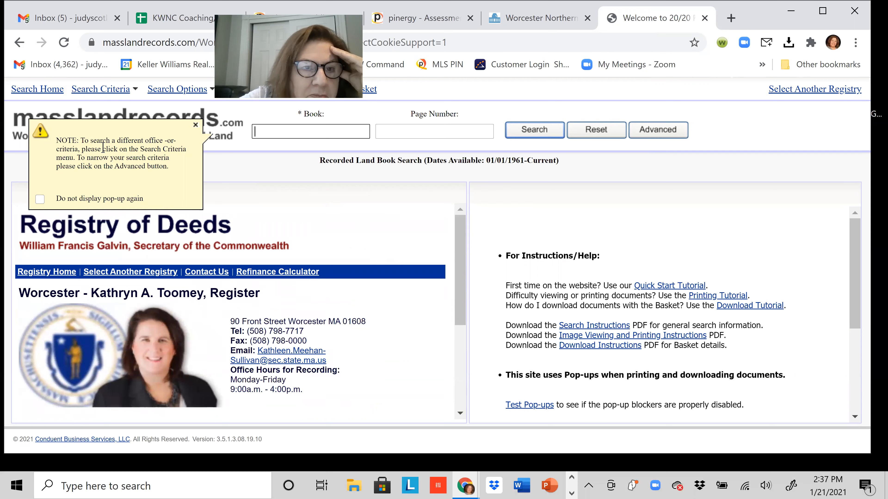
left_click(196, 125)
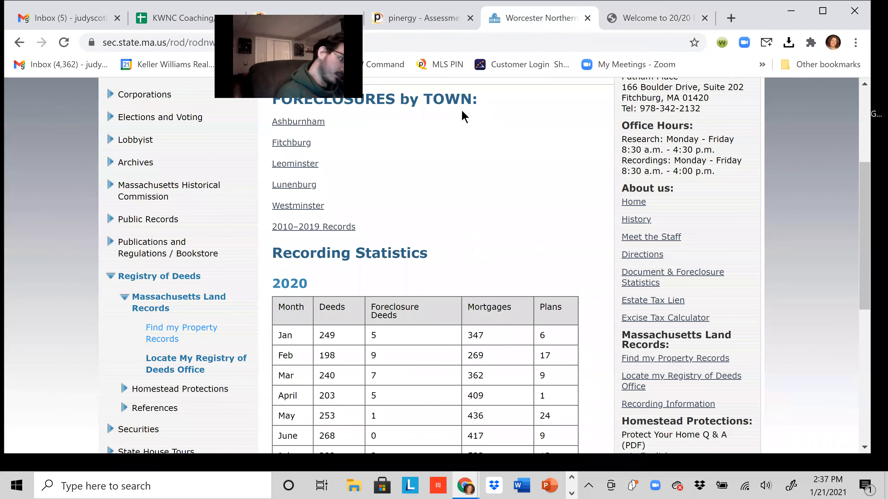
Return to the Worcester North registry tab and open its Massachusetts Land Records property search site.
left_click(538, 18)
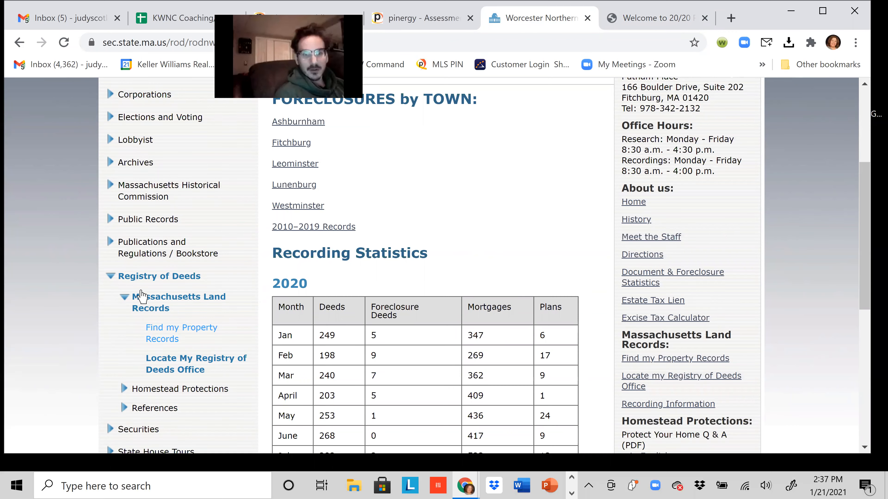
left_click(160, 332)
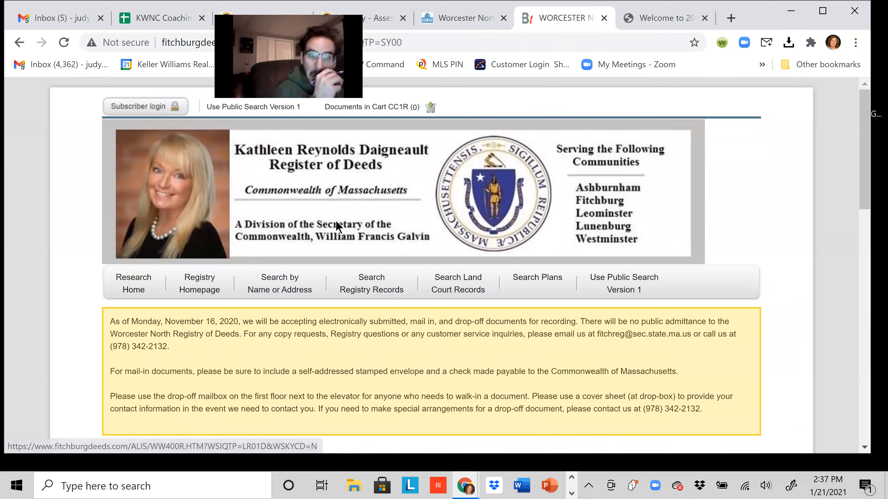
Open the registry's Book & Page search form and enter Book 7426.
left_click(280, 286)
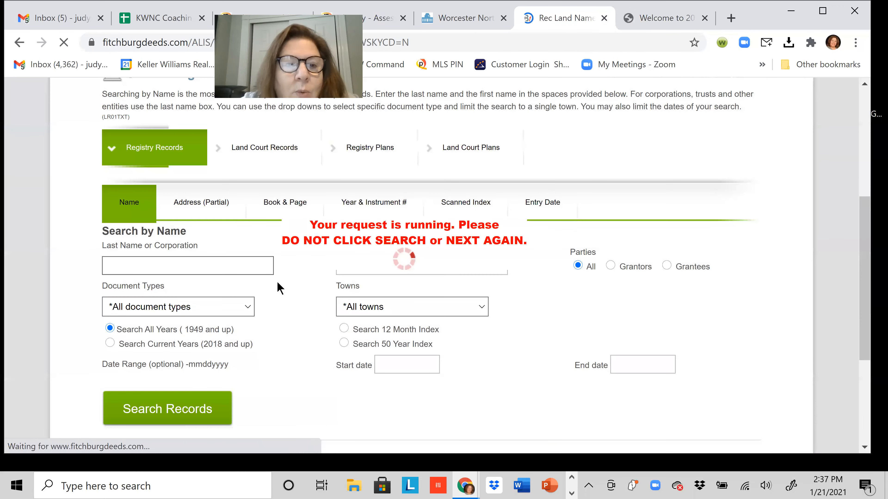
left_click(278, 205)
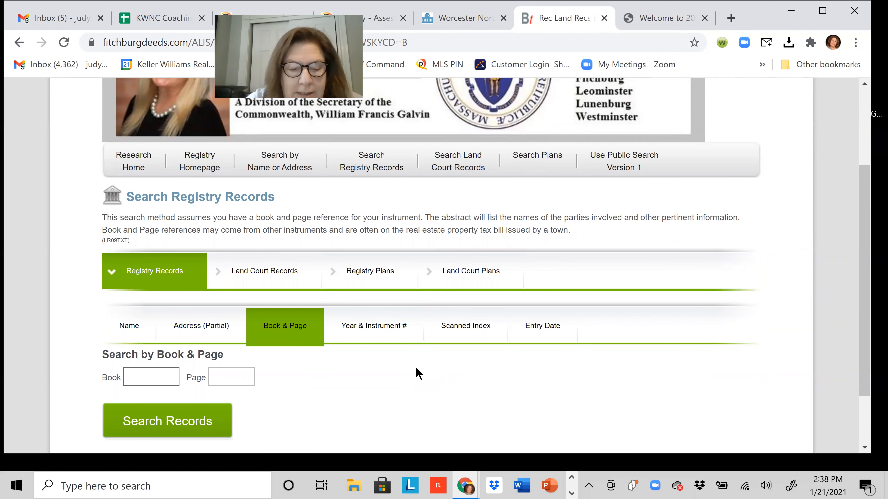
type("74")
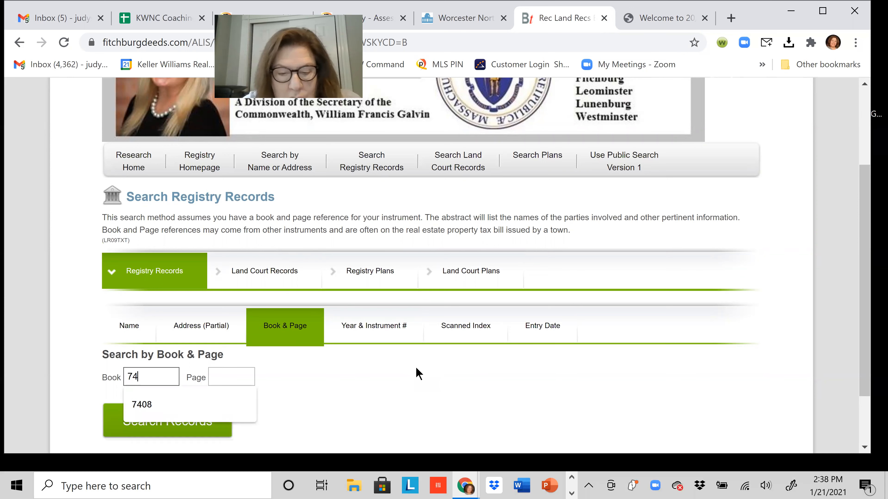
type("26")
left_click(252, 376)
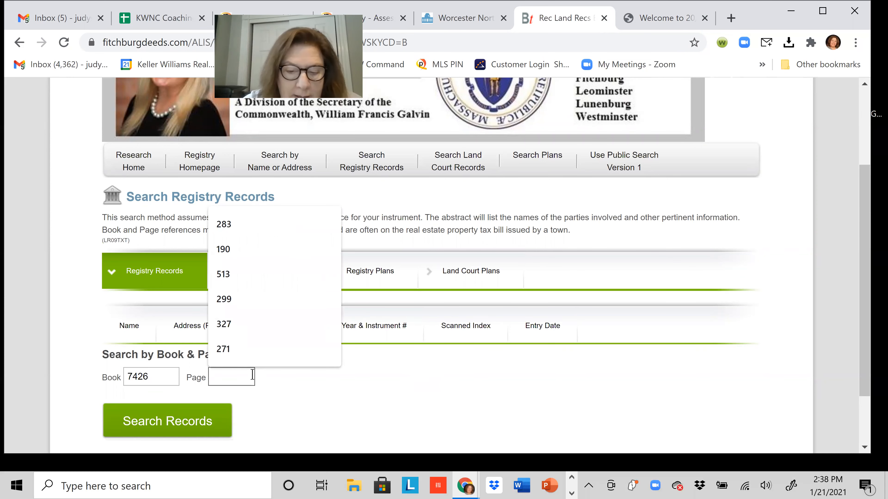
Search Book 7426 Page 78 and view all four pages of the 2011 fiduciary deed online.
type("78")
left_click(161, 433)
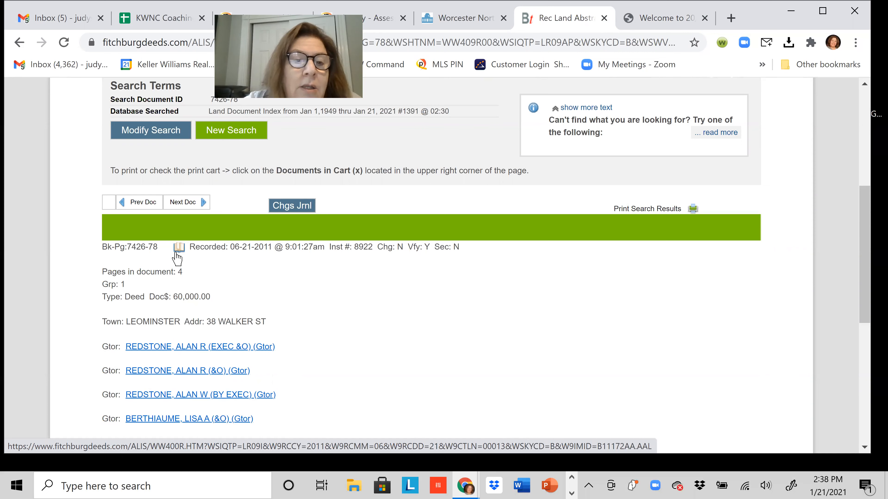
left_click(179, 248)
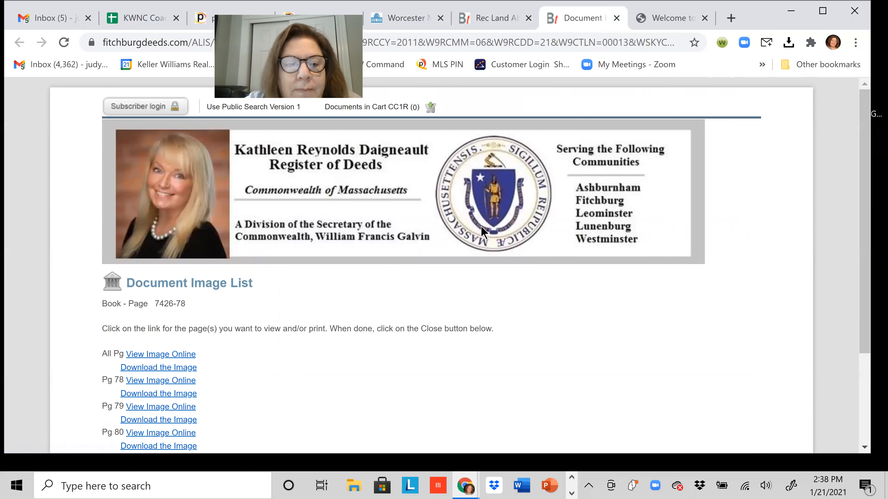
left_click(155, 354)
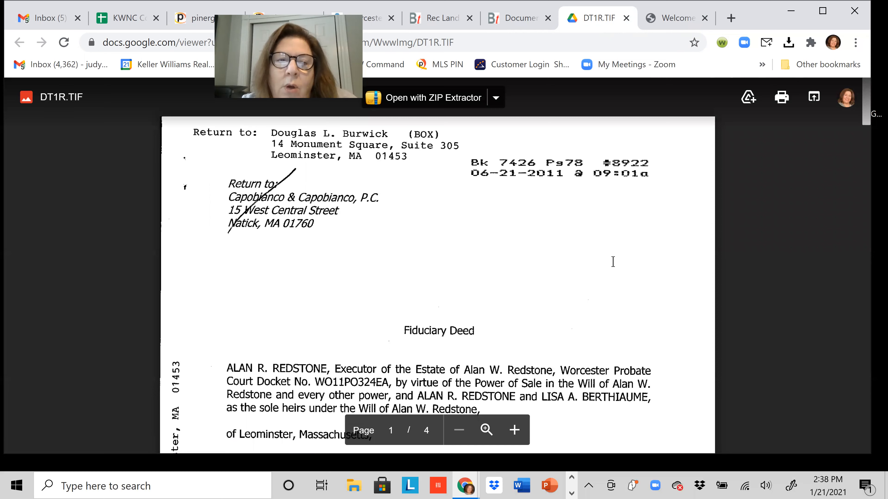
scroll(612, 261, "down", 5)
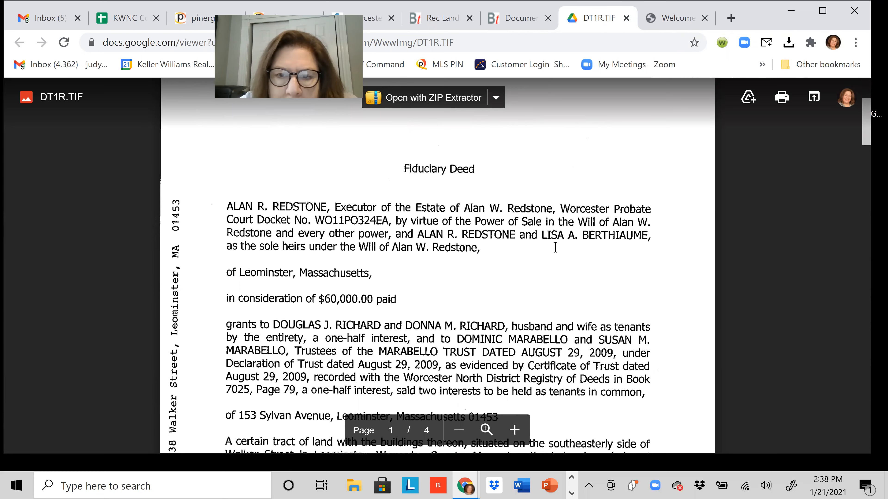
scroll(556, 248, "down", 1)
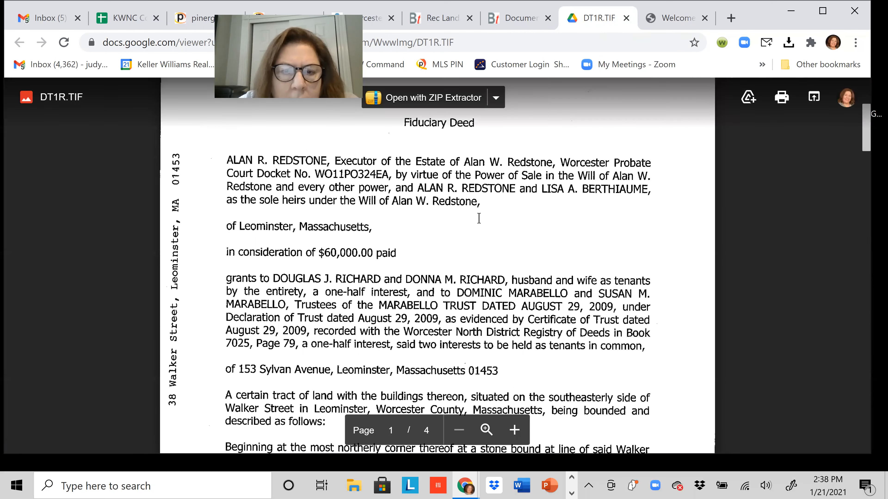
scroll(349, 227, "down", 1)
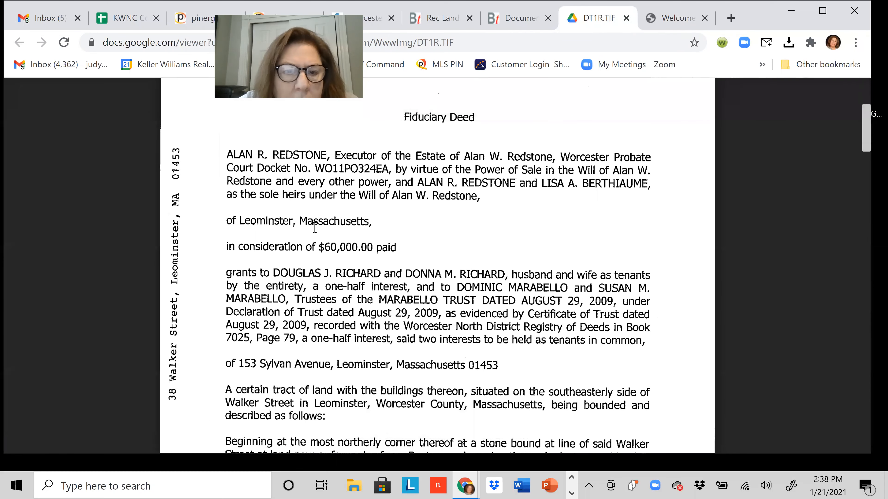
scroll(325, 235, "down", 1)
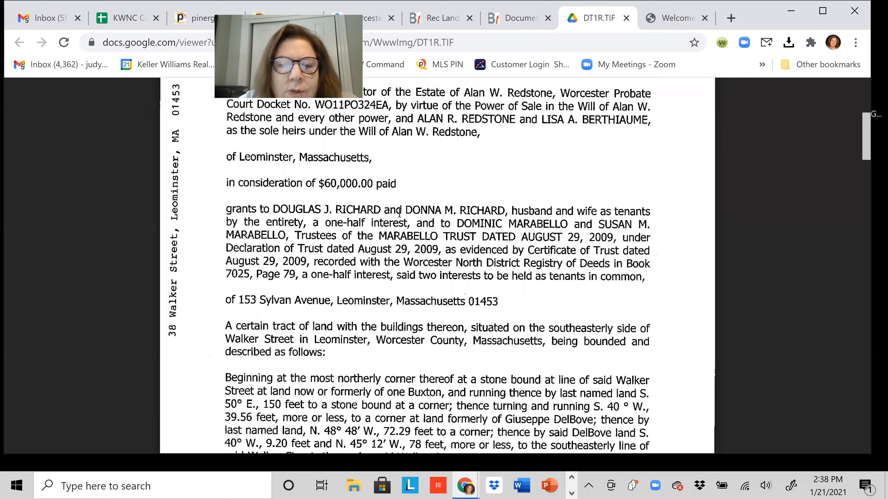
scroll(526, 211, "down", 2)
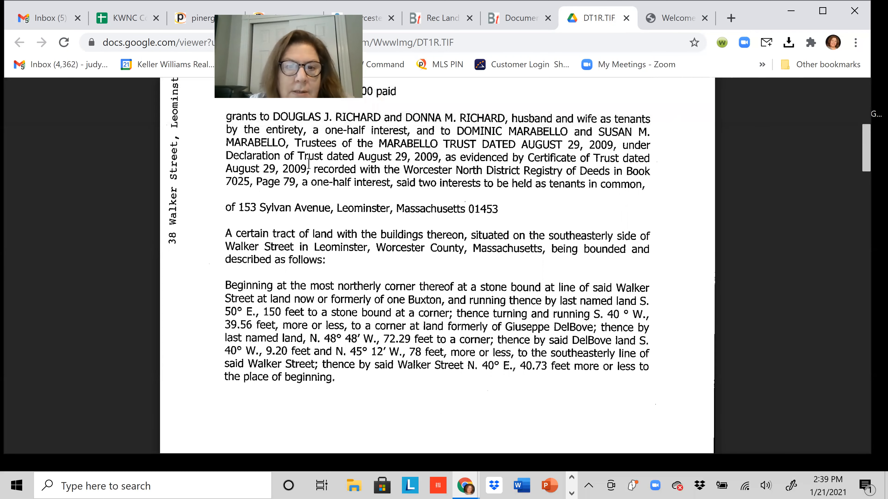
scroll(547, 217, "up", 2)
scroll(547, 215, "up", 2)
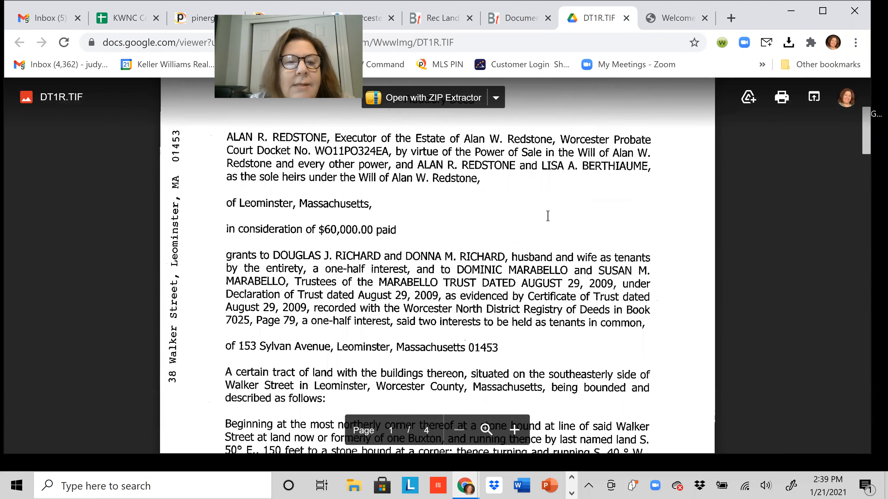
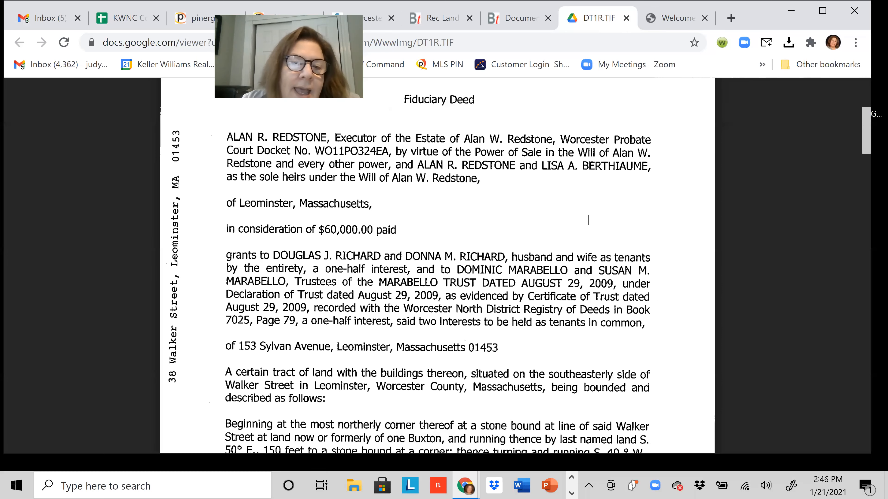
Review the DT1R.TIF fiduciary deed image, then close its viewer tab to return to the Document Image List.
scroll(596, 258, "up", 5)
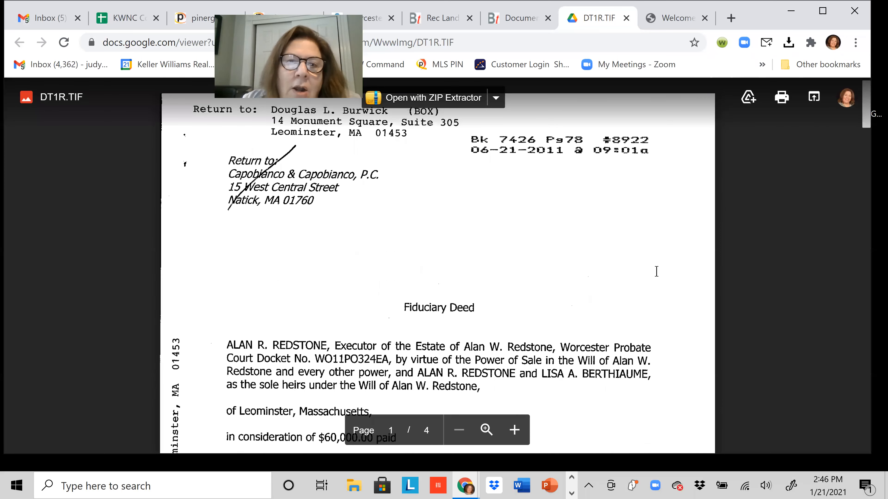
scroll(657, 271, "up", 1)
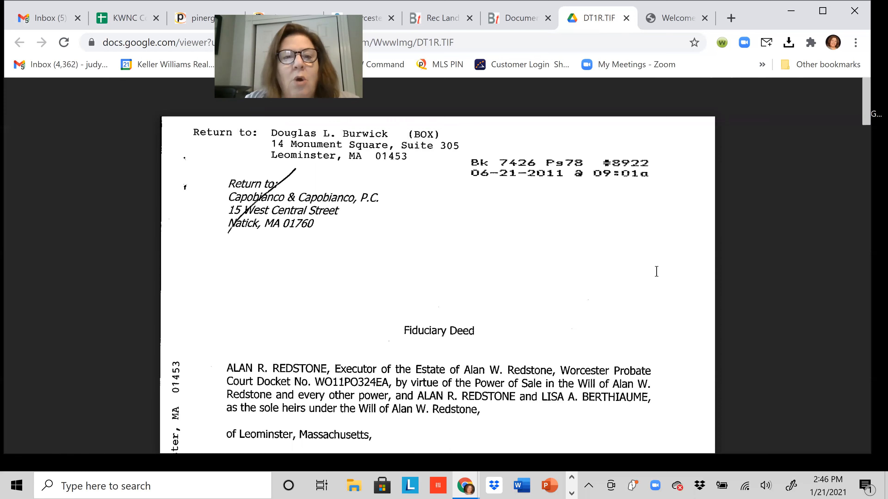
scroll(576, 296, "down", 1)
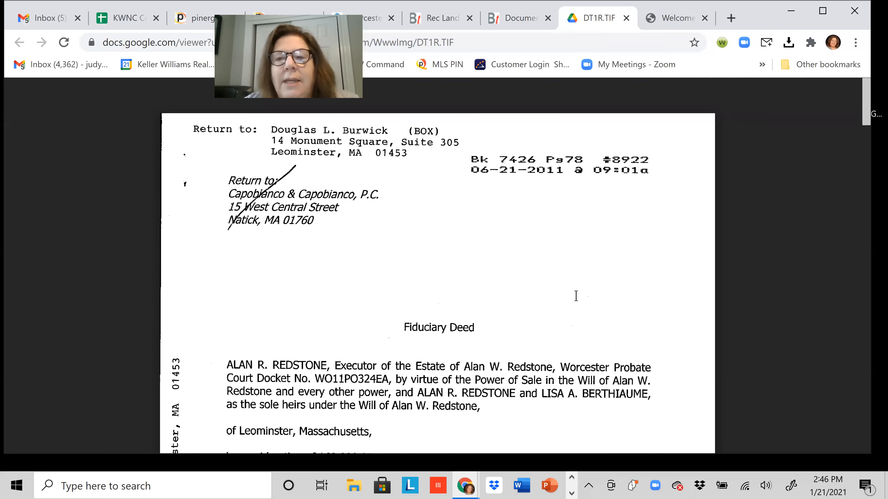
scroll(683, 224, "down", 5)
scroll(684, 224, "up", 6)
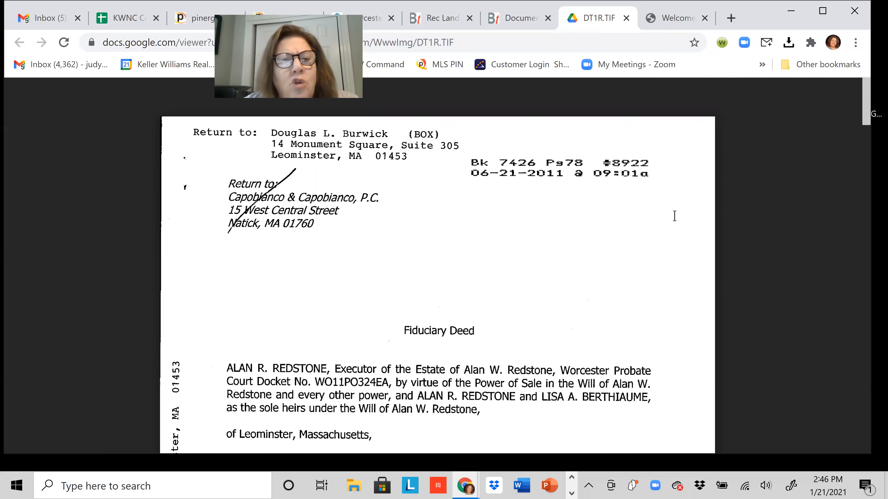
scroll(657, 227, "down", 1)
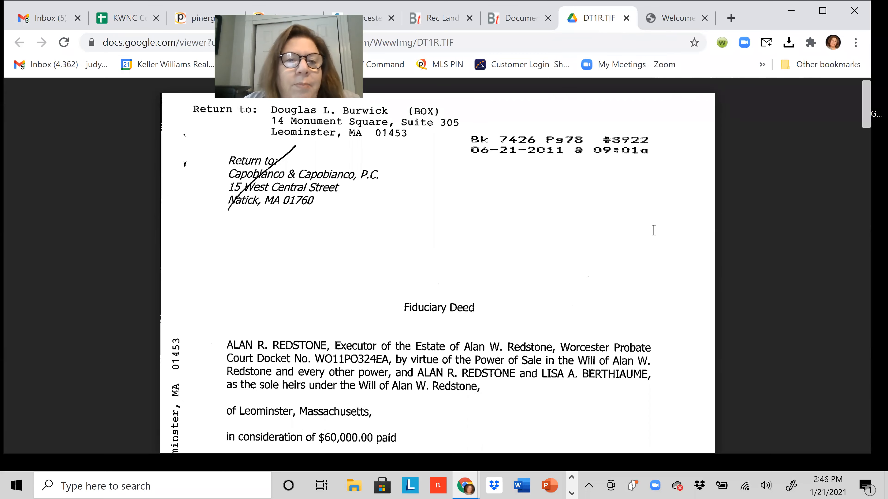
scroll(653, 230, "up", 1)
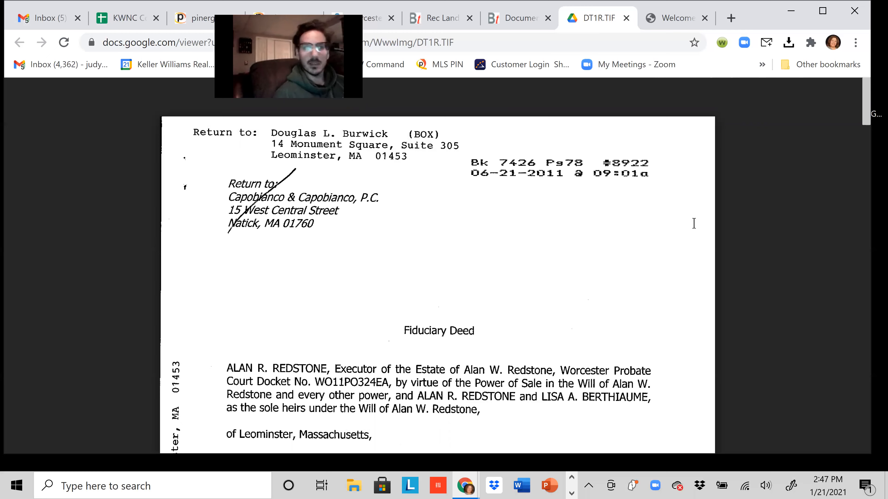
scroll(697, 225, "down", 3)
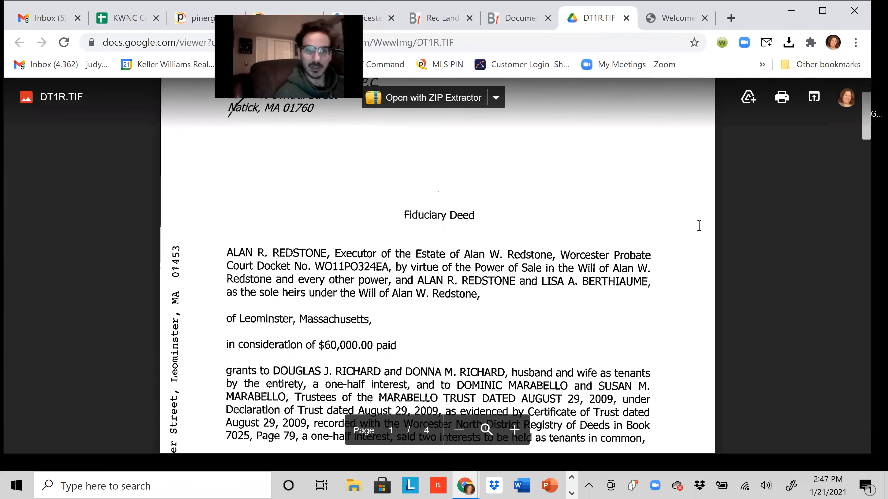
scroll(698, 264, "up", 3)
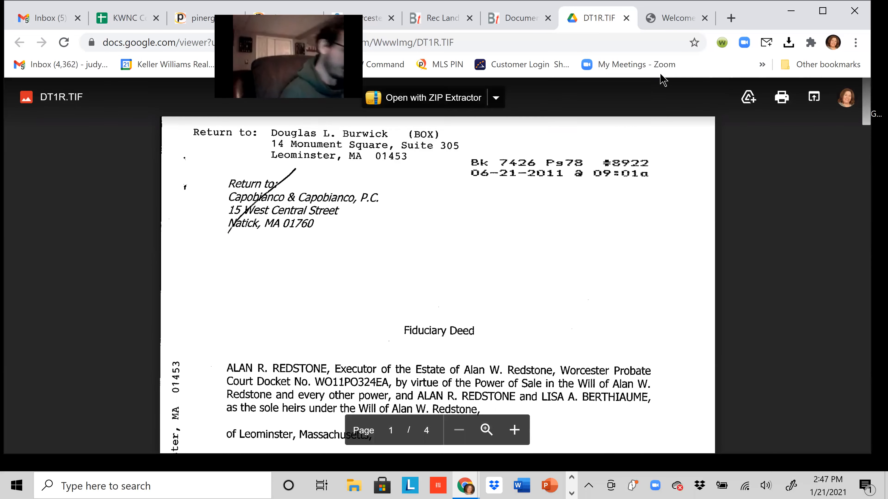
left_click(626, 18)
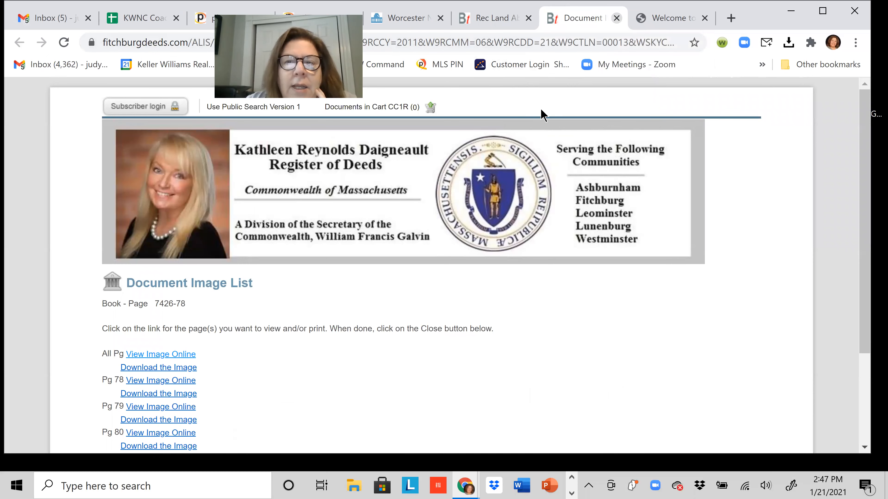
Close the leftover registry and assessment tabs to get back to Pinergy's tax record results.
key("ctrl+w")
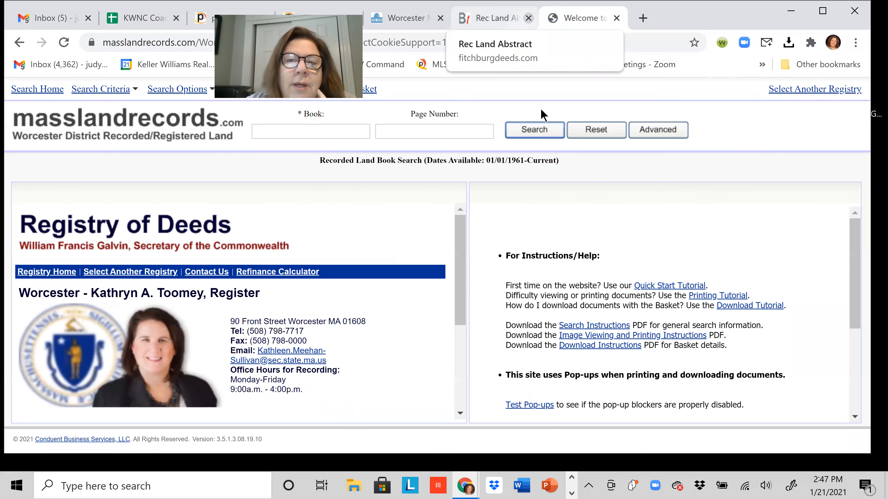
key("ctrl+w")
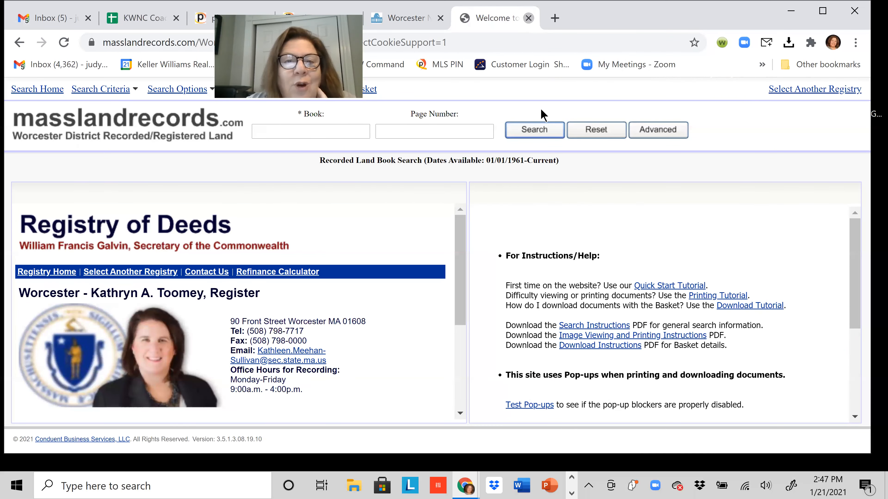
key("ctrl+w")
key("ctrl+w")
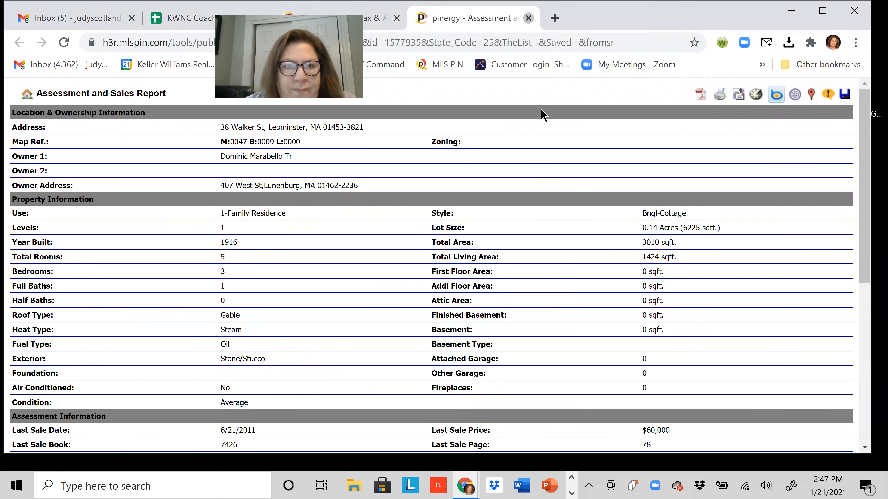
key("ctrl+w")
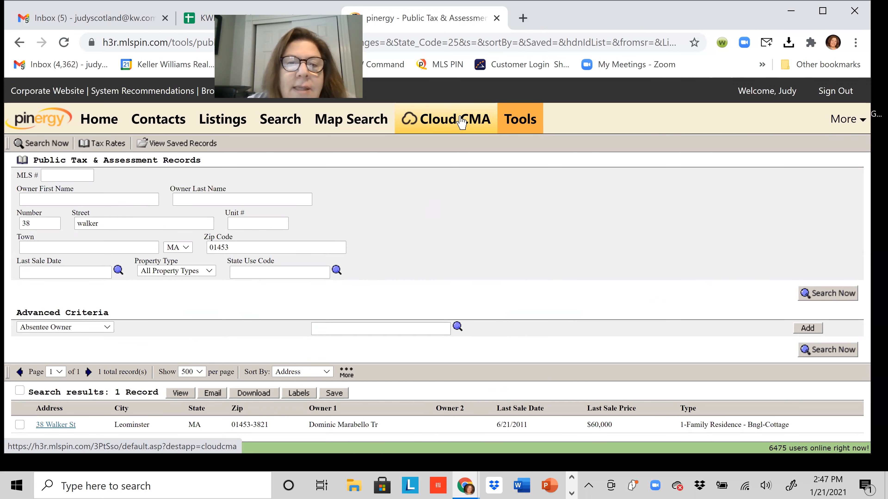
Launch Cloud CMA from the MLS portal and start a new report from Recent Reports.
left_click(435, 127)
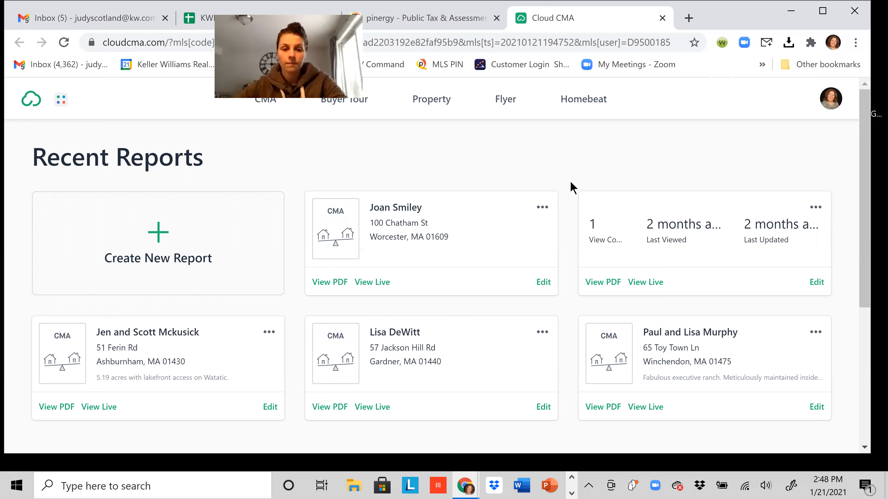
left_click(170, 241)
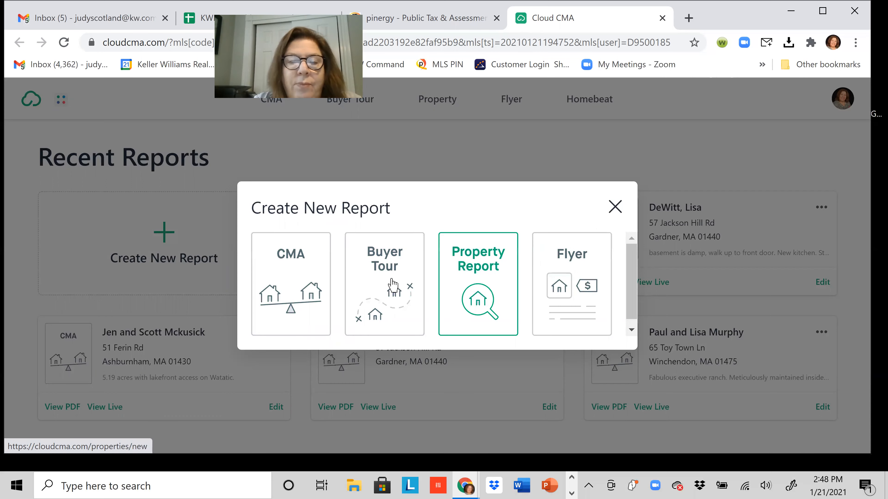
Choose the CMA report type and enter the client's trust name in the Client field.
left_click(307, 259)
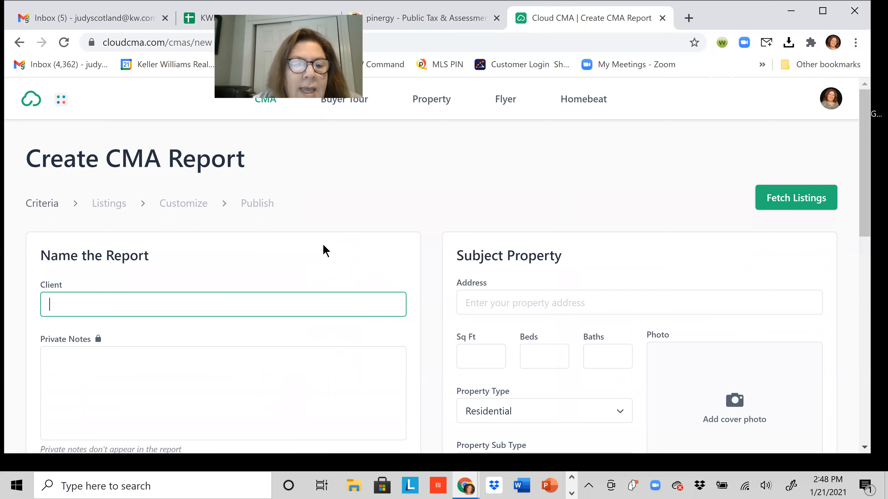
scroll(326, 251, "down", 2)
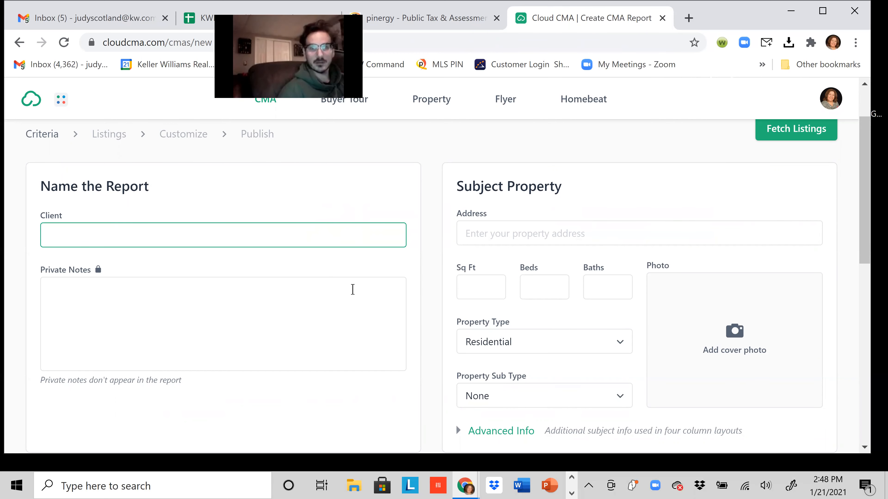
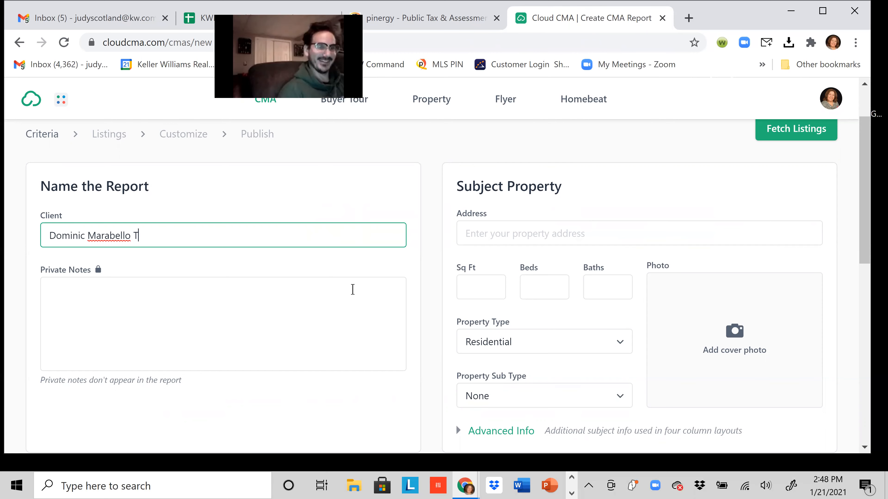
left_click(353, 290)
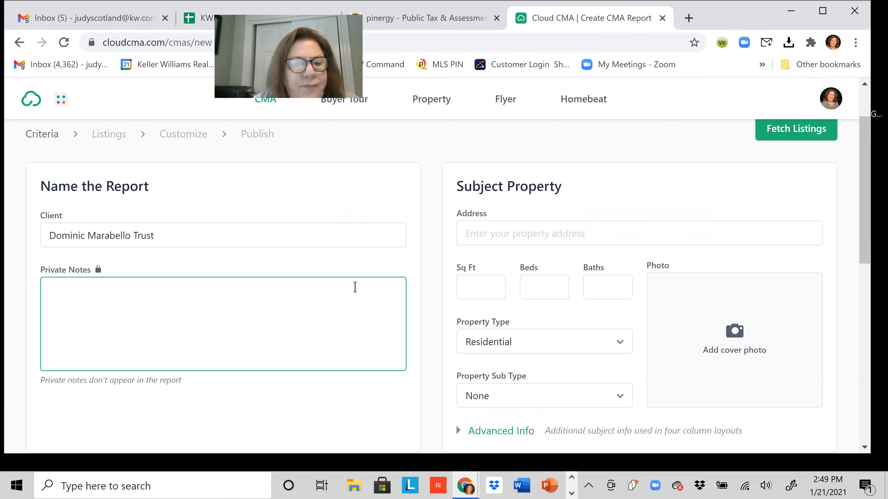
left_click(500, 233)
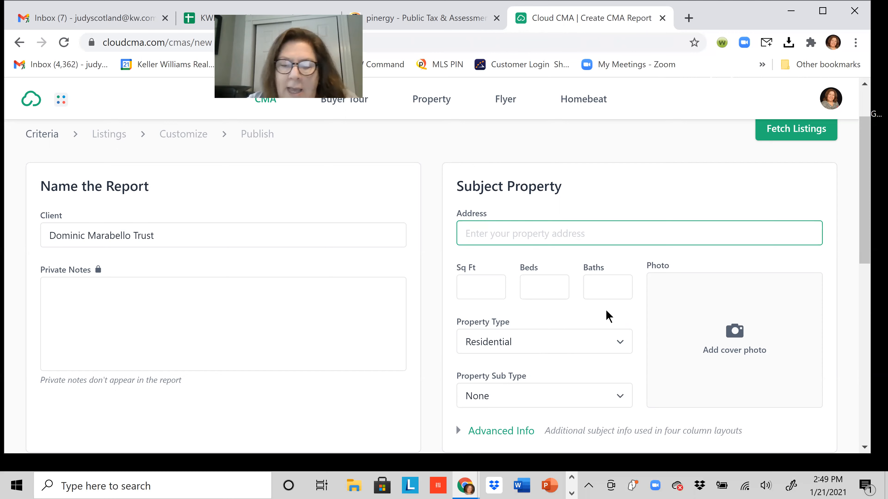
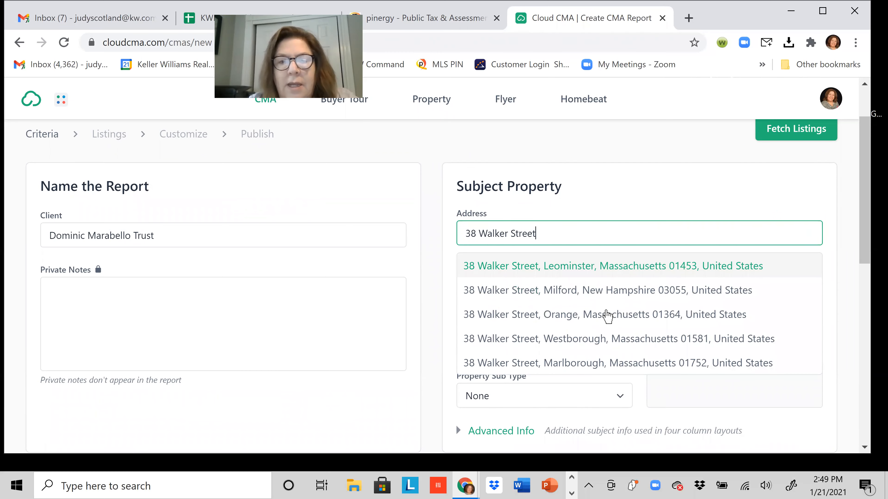
left_click(594, 267)
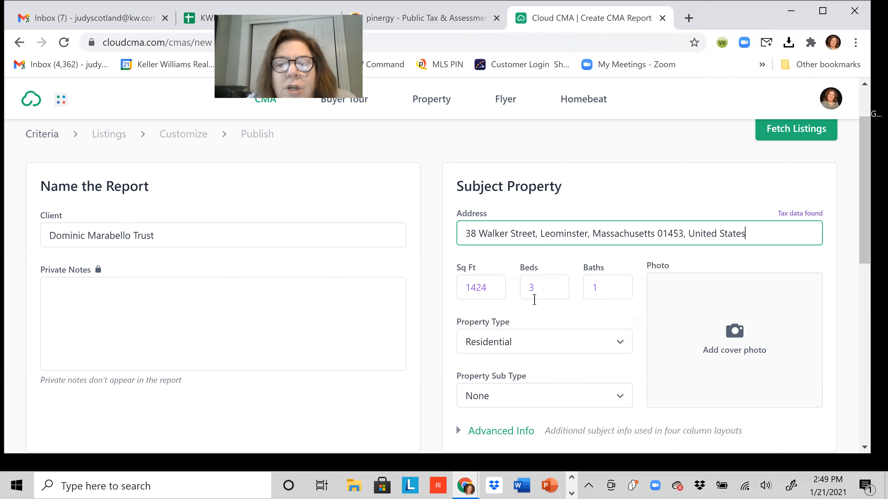
scroll(622, 291, "down", 2)
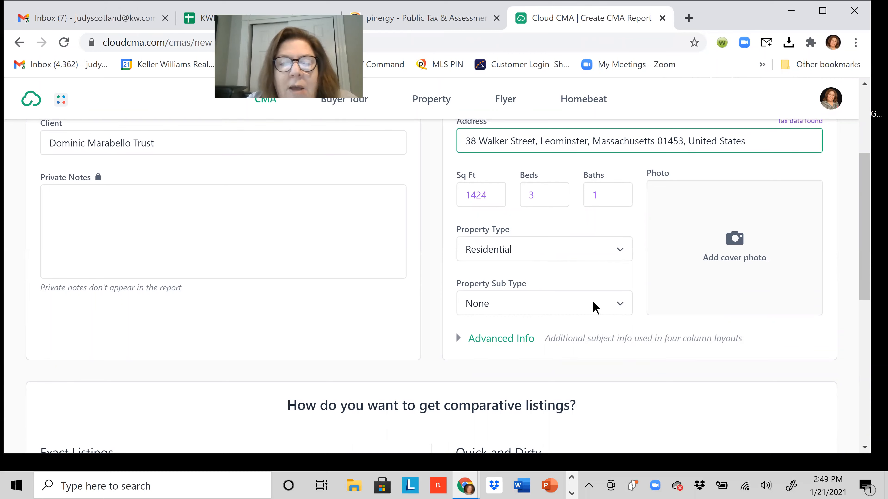
left_click(606, 307)
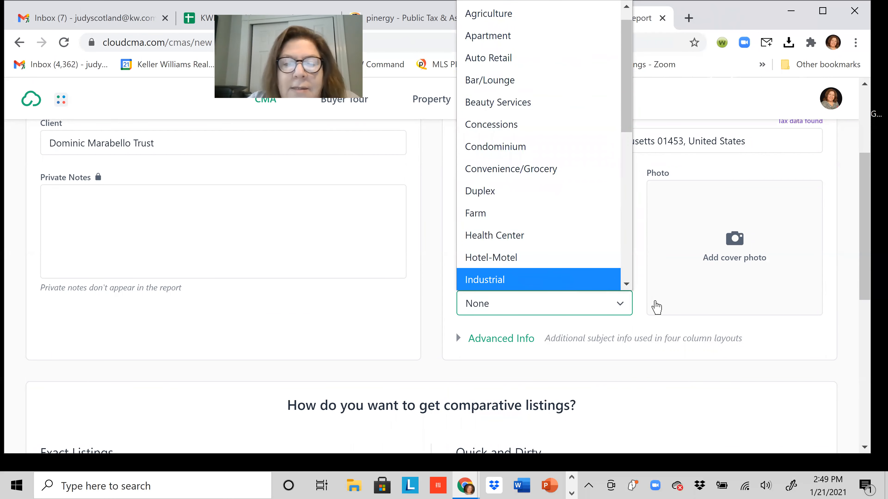
left_click(511, 309)
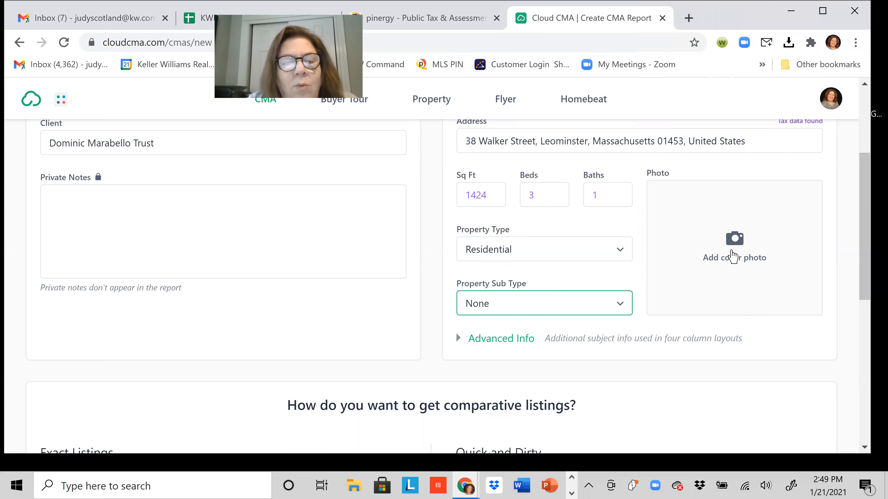
Turn on automatic comp search near the subject, keeping 10 listings and 1 year, and expand More Criteria.
scroll(733, 257, "down", 3)
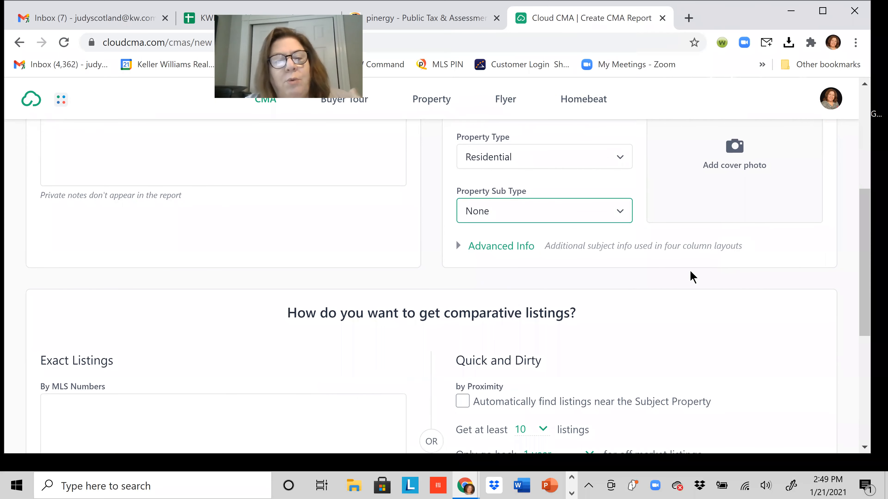
scroll(661, 288, "down", 2)
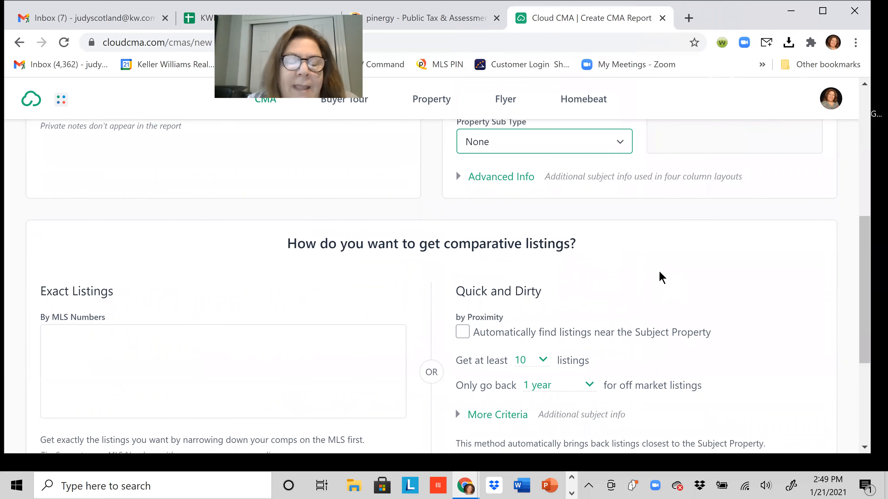
scroll(758, 257, "up", 4)
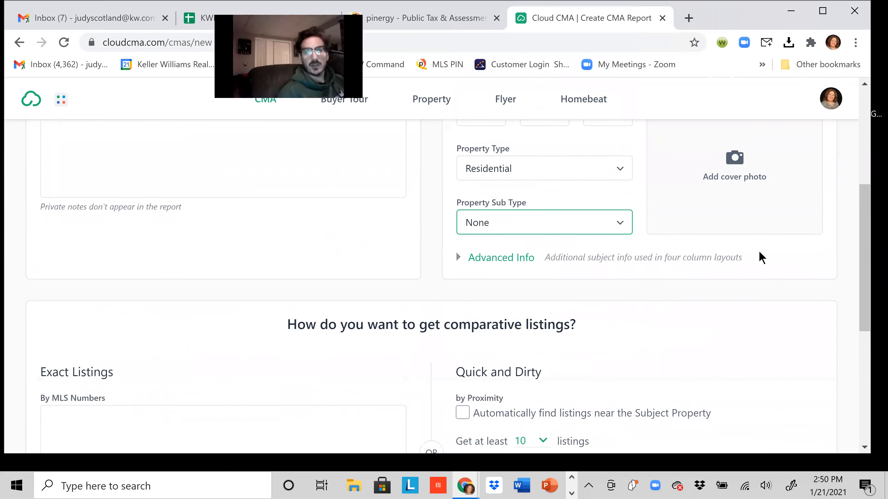
scroll(759, 257, "up", 1)
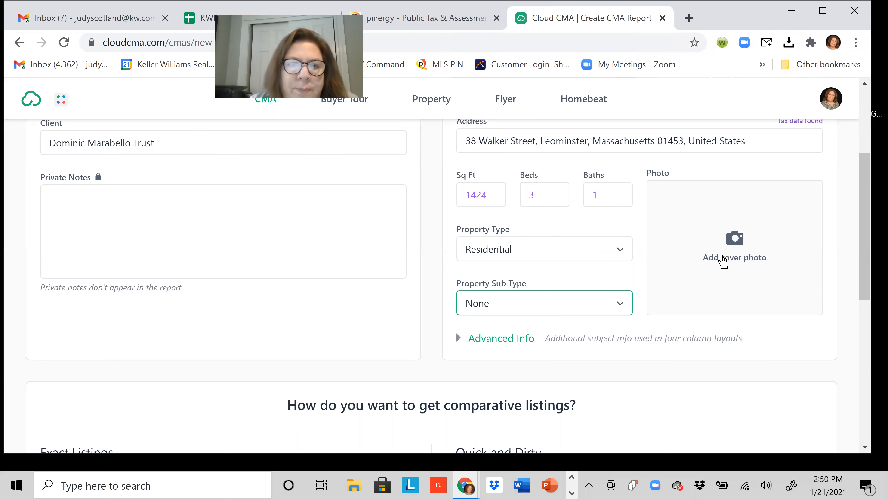
scroll(720, 264, "down", 5)
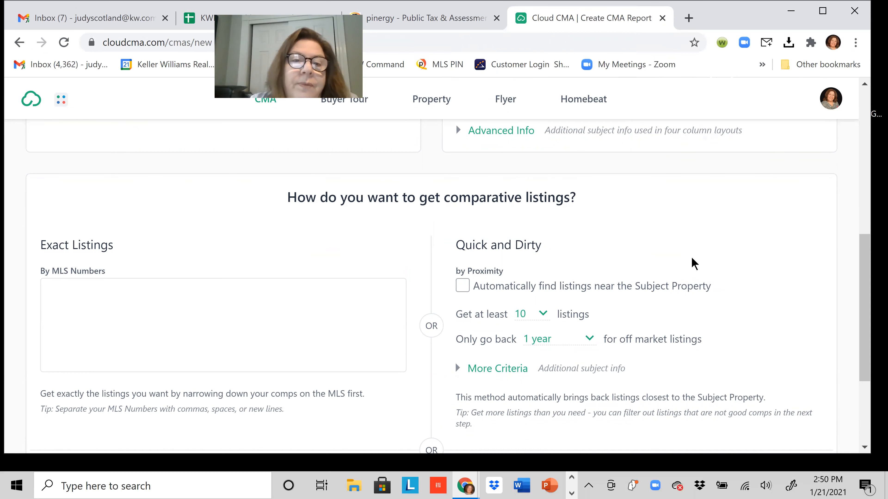
scroll(675, 264, "down", 1)
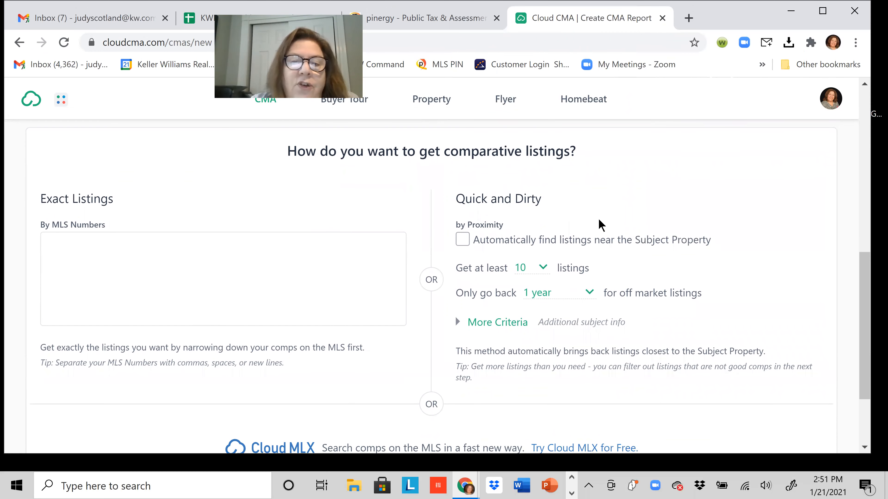
left_click(462, 245)
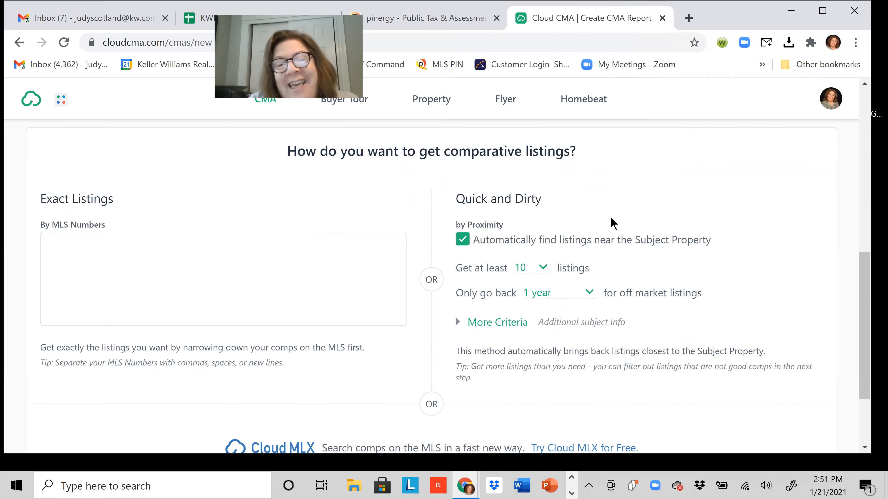
scroll(757, 213, "down", 1)
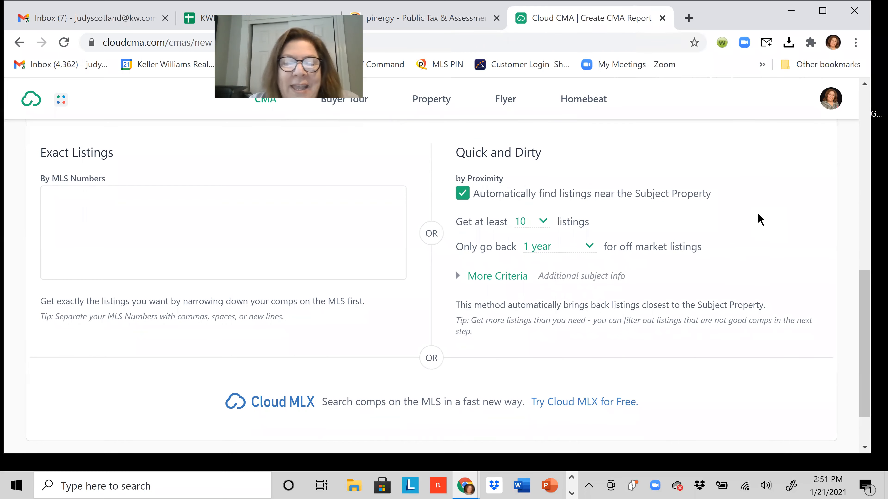
left_click(510, 281)
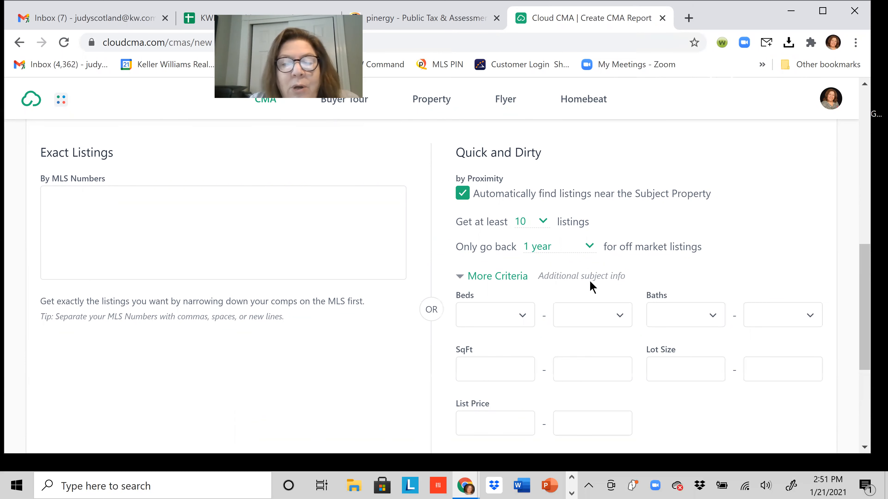
scroll(588, 291, "down", 2)
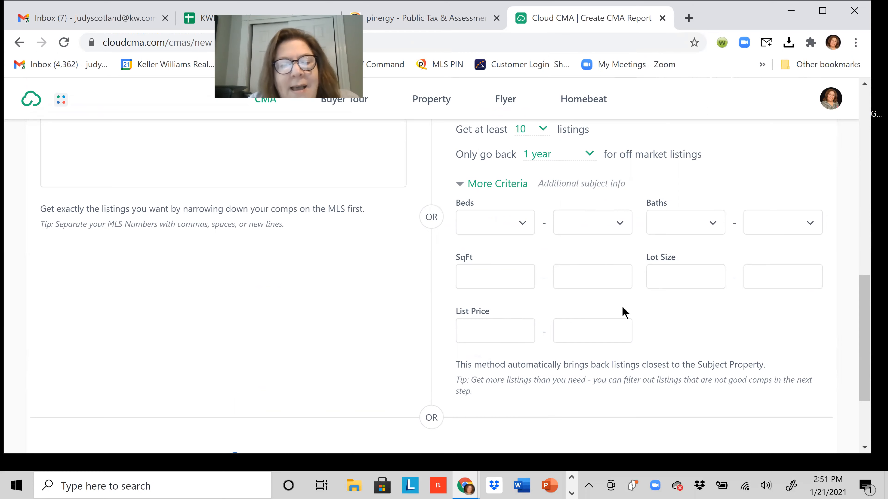
scroll(624, 312, "down", 3)
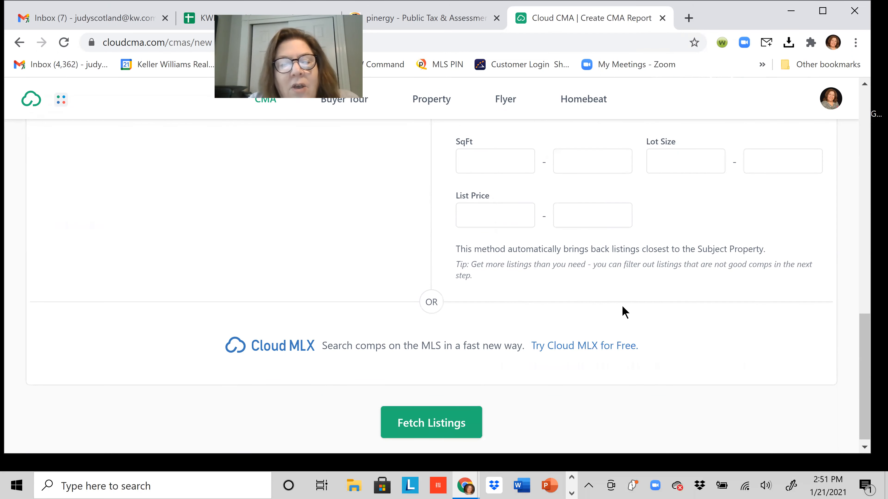
scroll(622, 310, "up", 2)
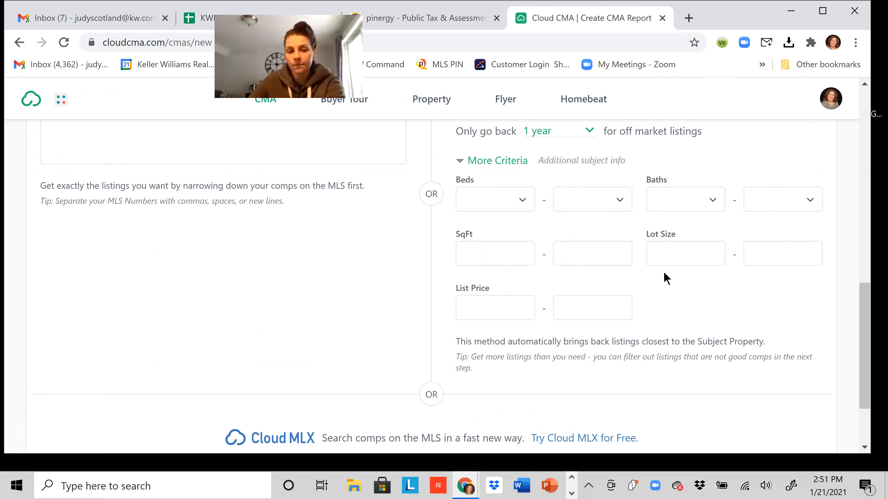
scroll(662, 289, "down", 3)
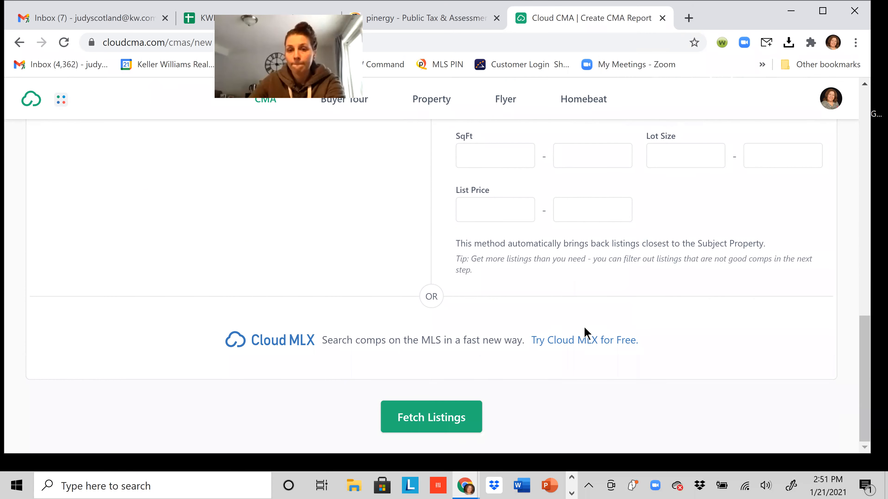
left_click(442, 420)
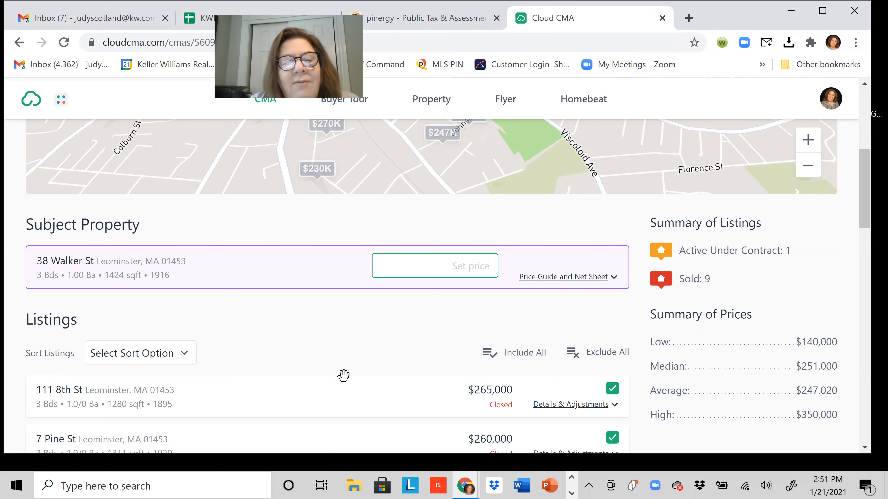
scroll(343, 375, "up", 2)
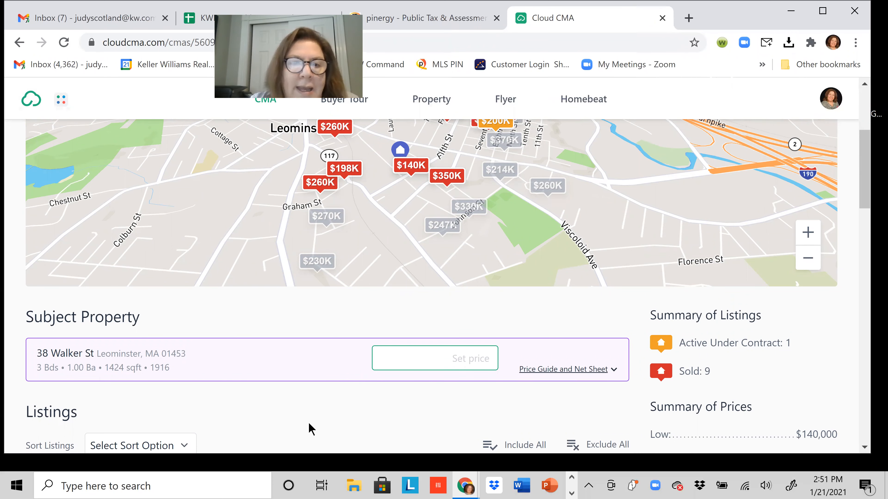
scroll(310, 429, "up", 2)
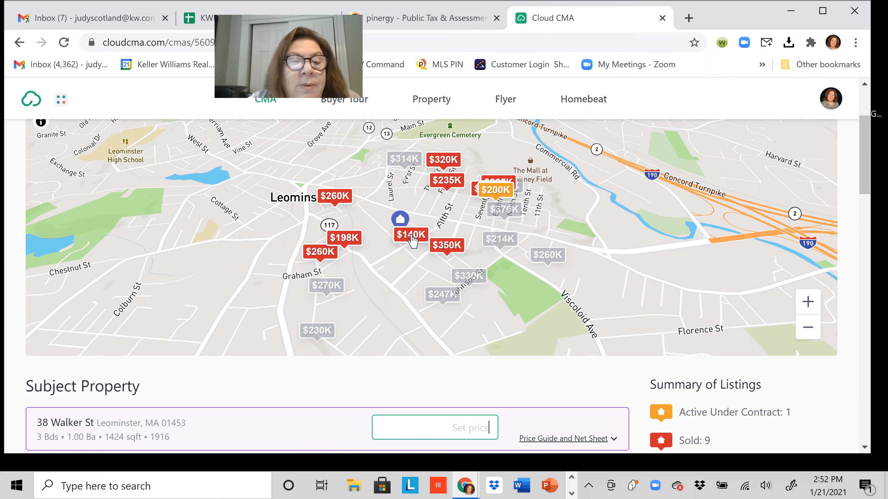
left_click(411, 237)
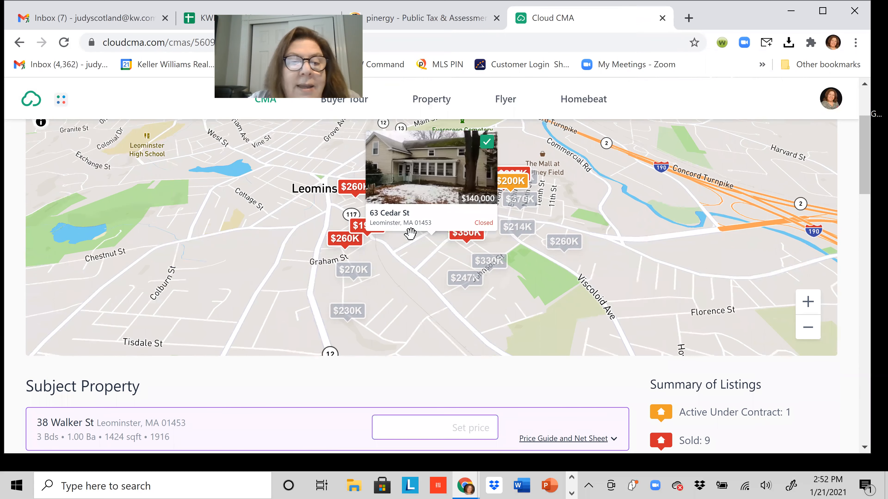
left_click(487, 147)
left_click(399, 341)
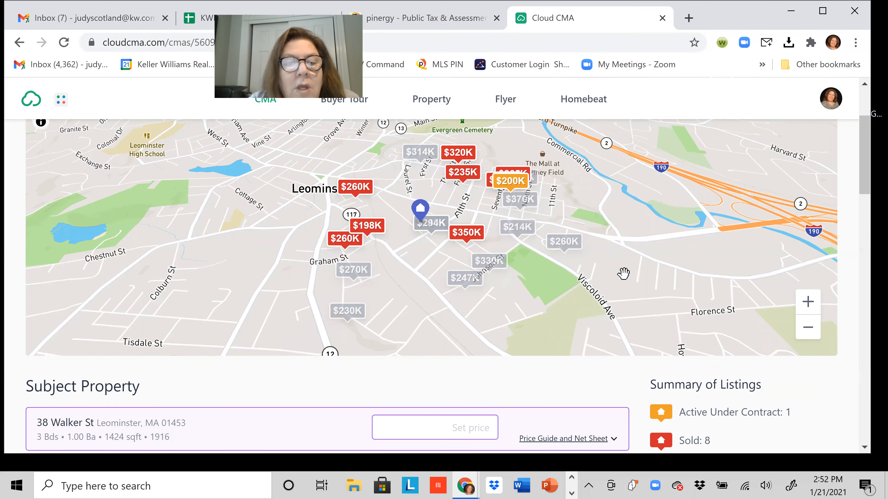
scroll(603, 287, "down", 5)
scroll(568, 307, "down", 10)
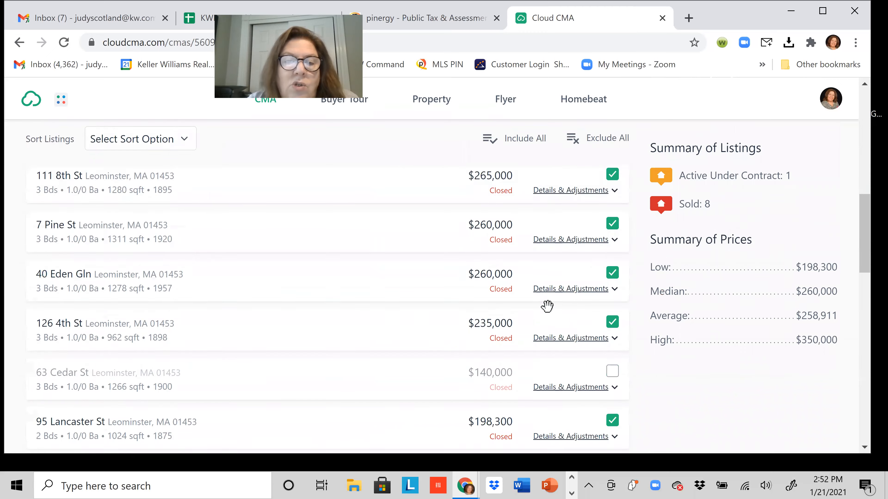
scroll(547, 306, "down", 5)
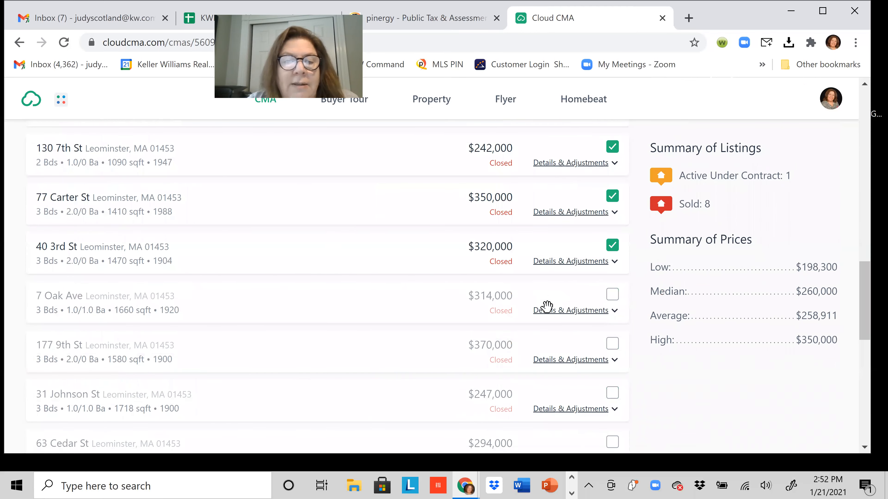
scroll(544, 307, "up", 15)
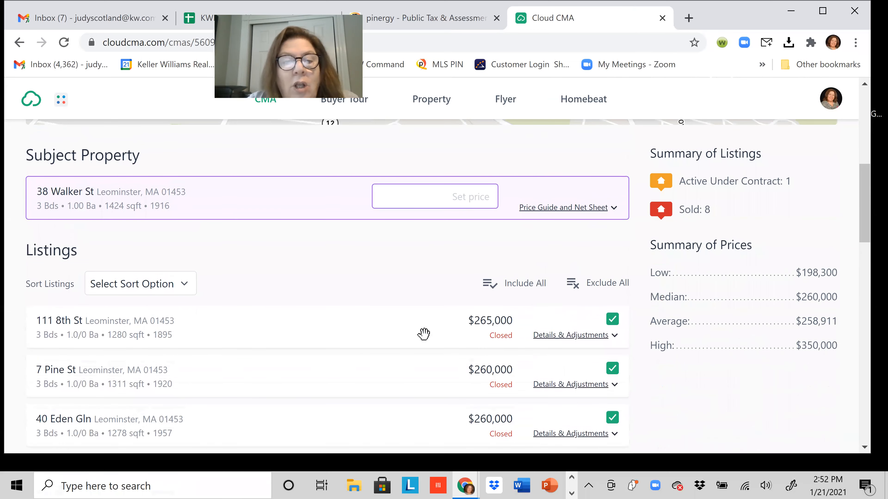
scroll(413, 334, "down", 5)
scroll(389, 323, "down", 4)
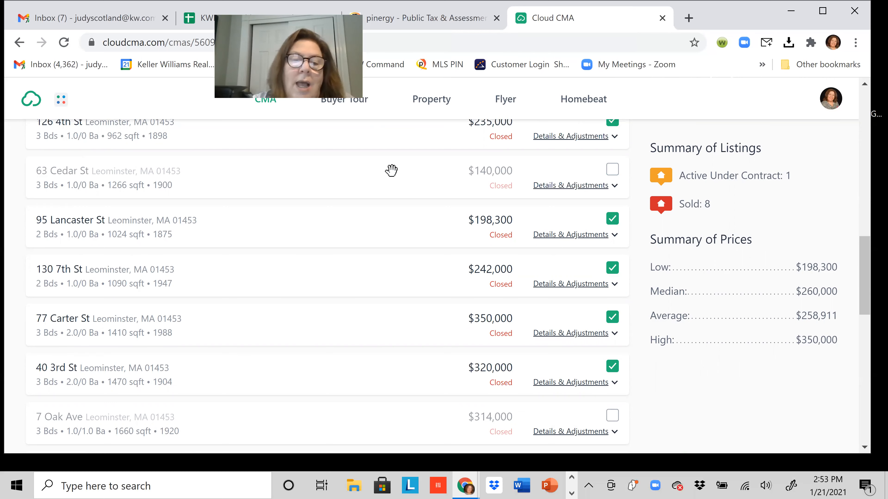
scroll(388, 240, "down", 5)
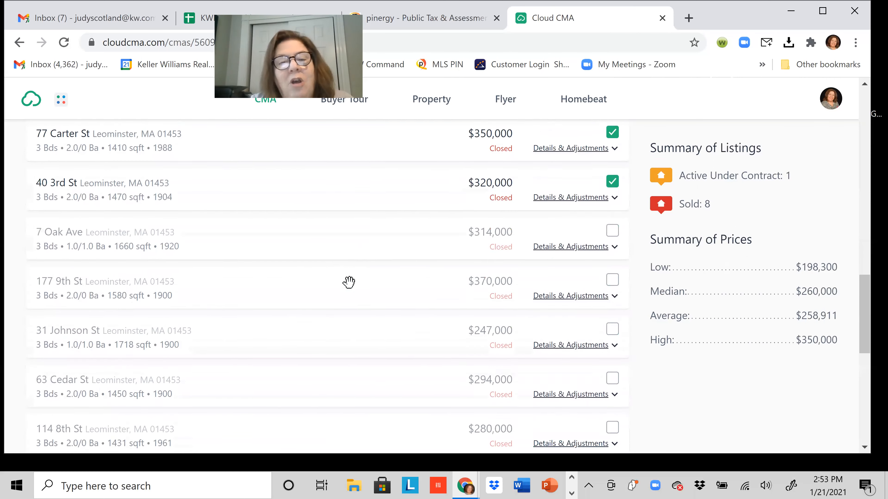
scroll(348, 282, "down", 2)
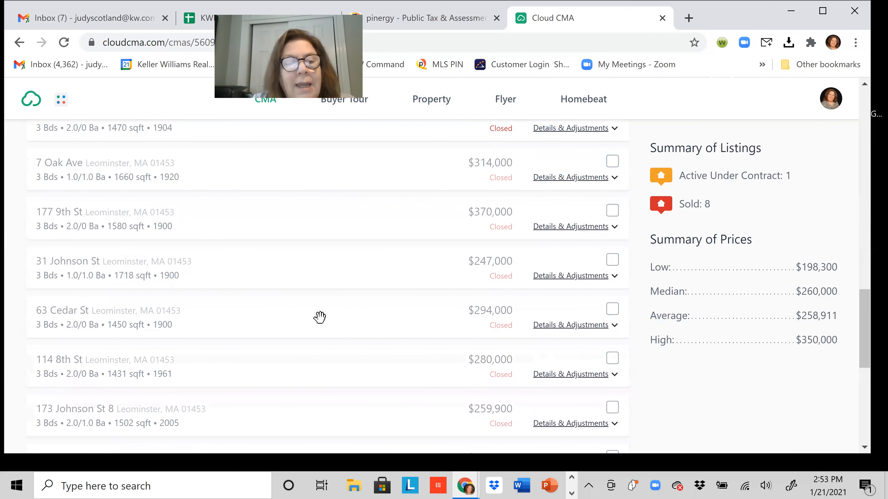
scroll(320, 317, "up", 1)
scroll(320, 317, "down", 10)
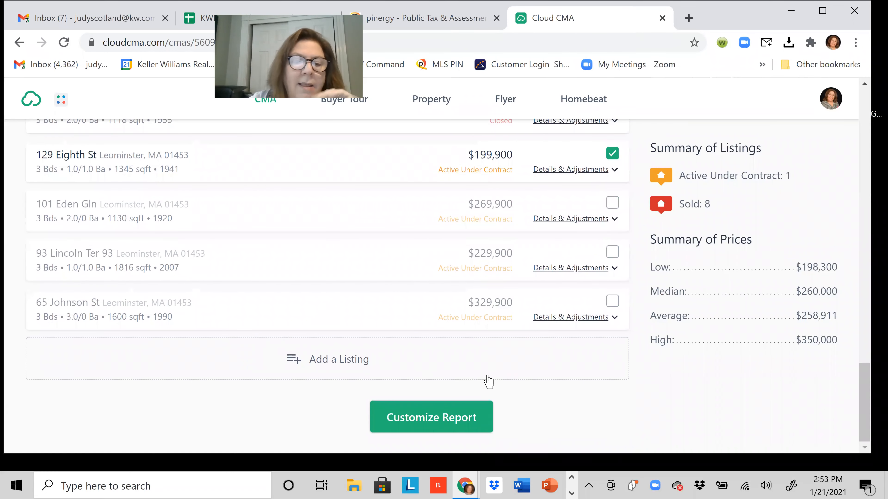
Open the Add a Listing form for an extra comparable, then scroll back up to the map.
left_click(333, 362)
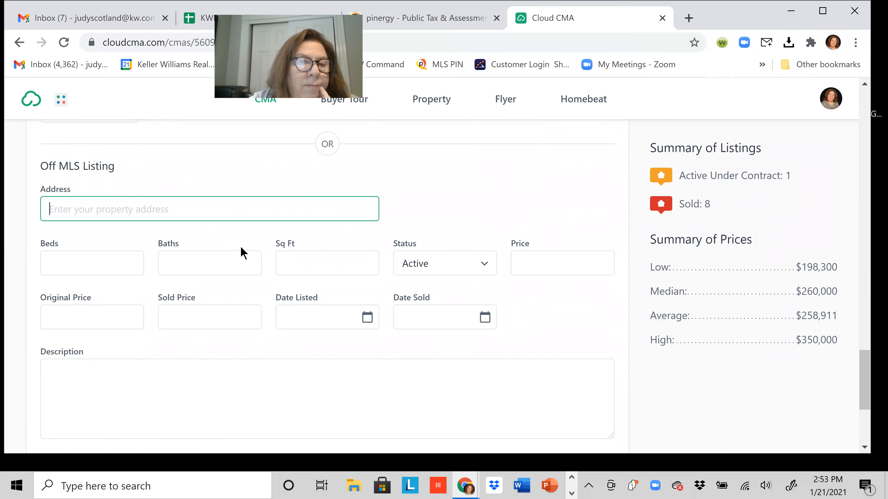
scroll(244, 253, "down", 5)
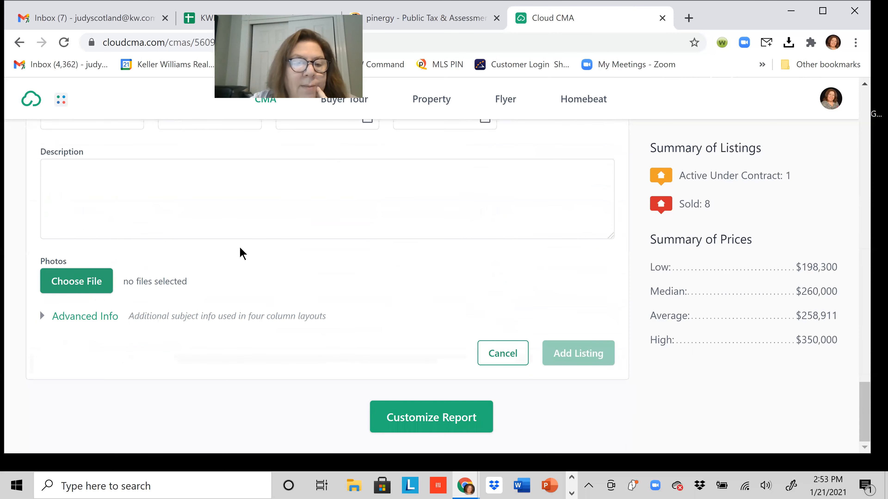
scroll(241, 253, "up", 8)
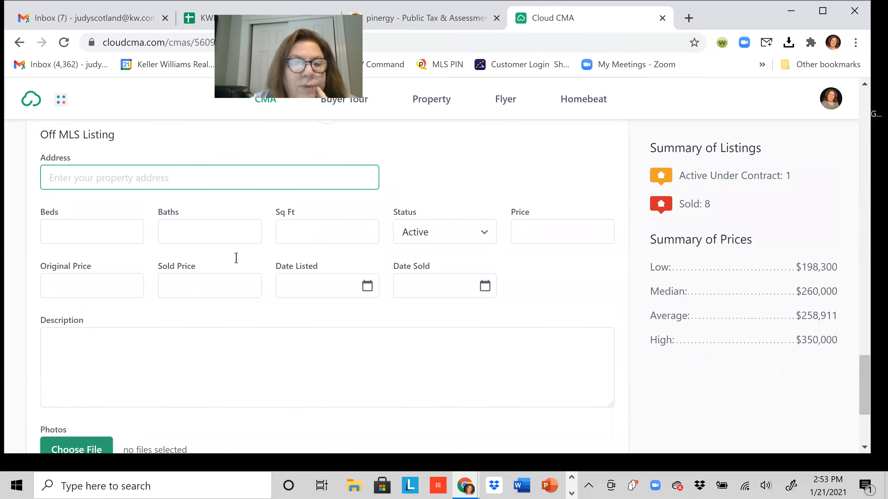
scroll(126, 262, "down", 1)
scroll(113, 254, "up", 2)
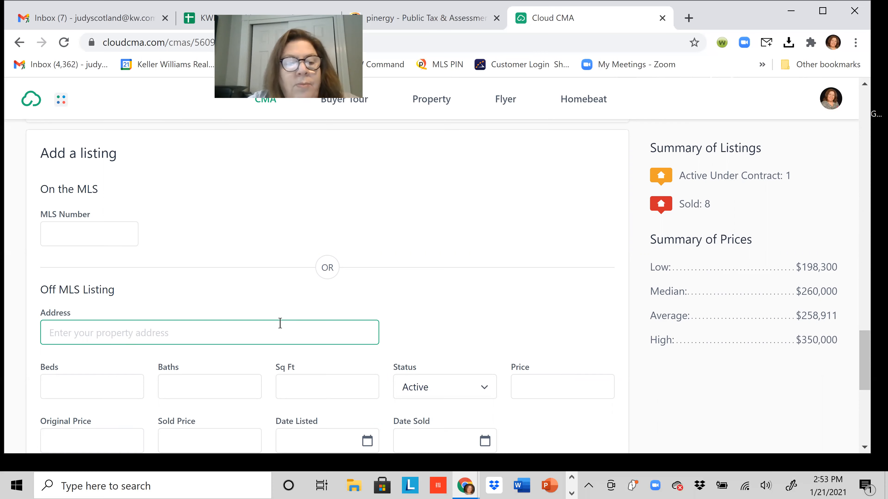
scroll(313, 323, "up", 5)
scroll(315, 323, "up", 2)
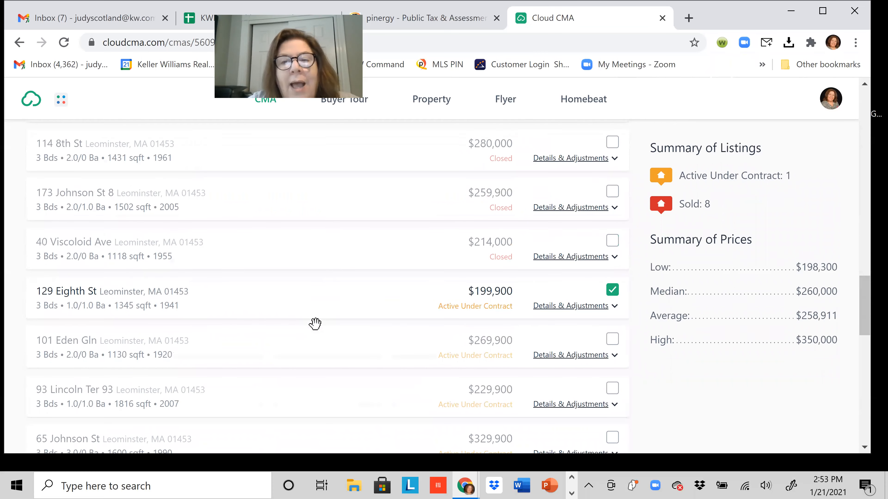
scroll(315, 324, "up", 15)
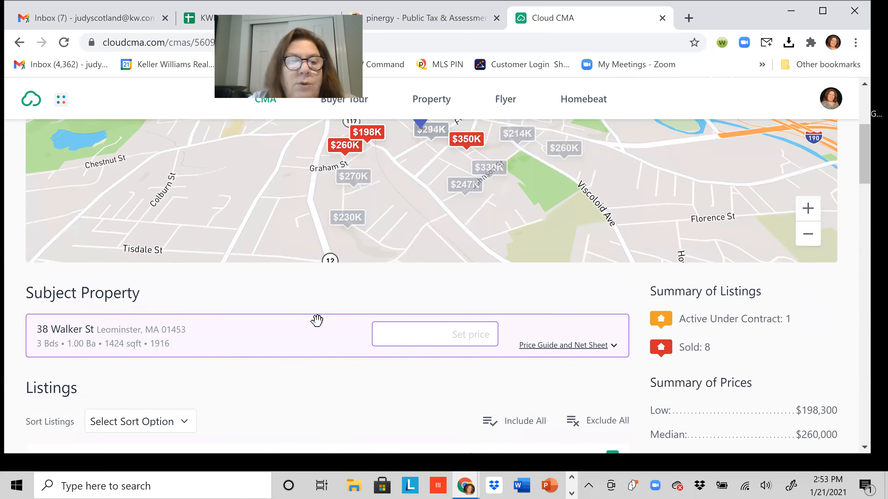
scroll(317, 321, "up", 5)
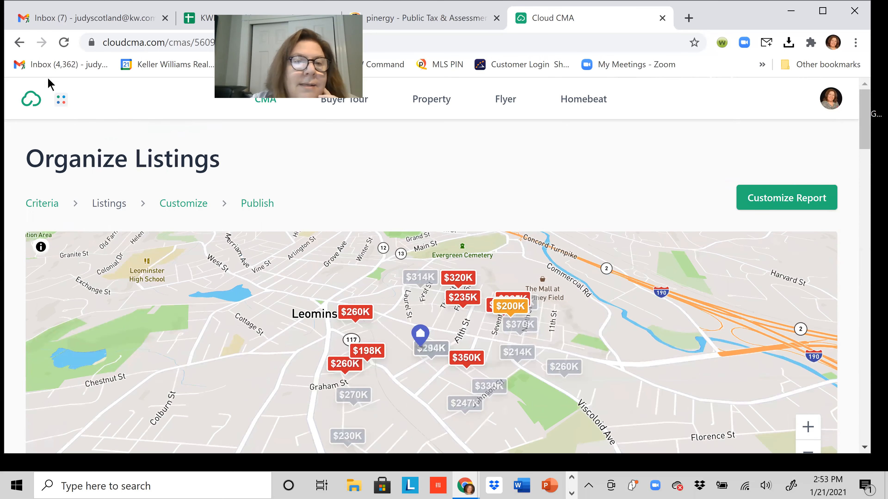
Return to Pinergy and open its listing search form.
left_click(405, 11)
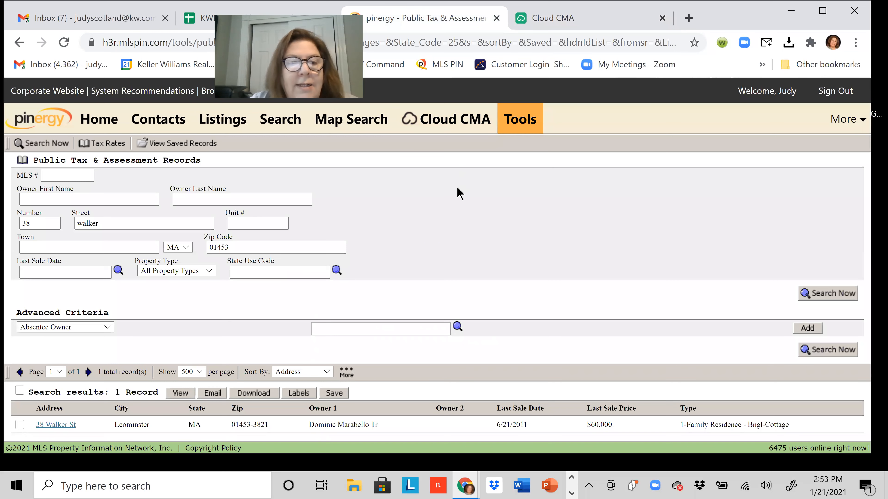
left_click(281, 129)
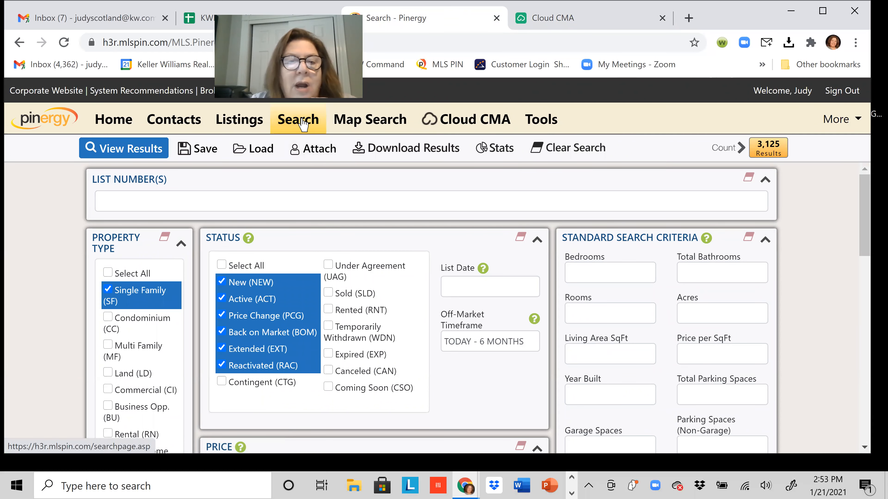
scroll(168, 224, "down", 1)
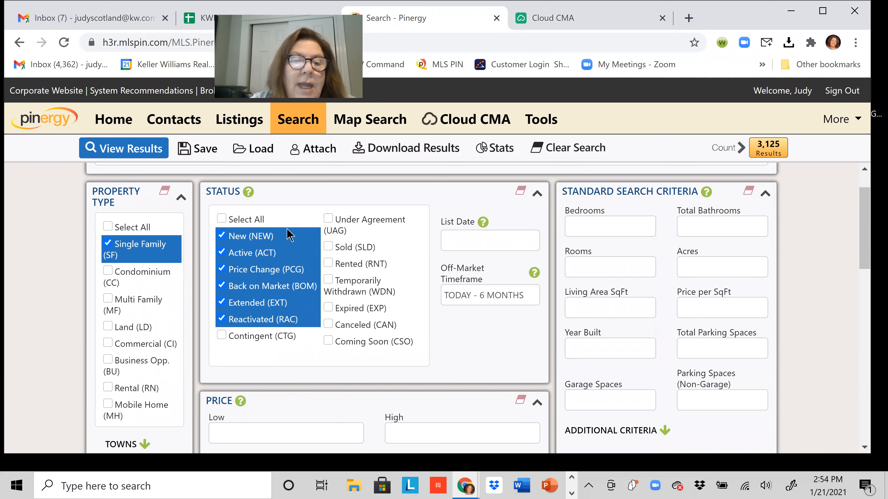
Select all statuses except Coming Soon, Canceled, Expired, Temporarily Withdrawn and Rented.
left_click(221, 218)
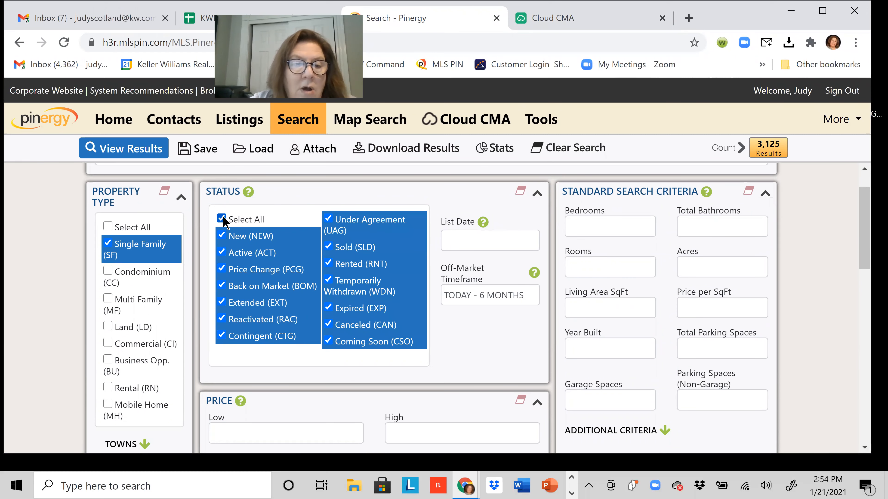
left_click(341, 339)
left_click(346, 325)
left_click(348, 310)
left_click(349, 283)
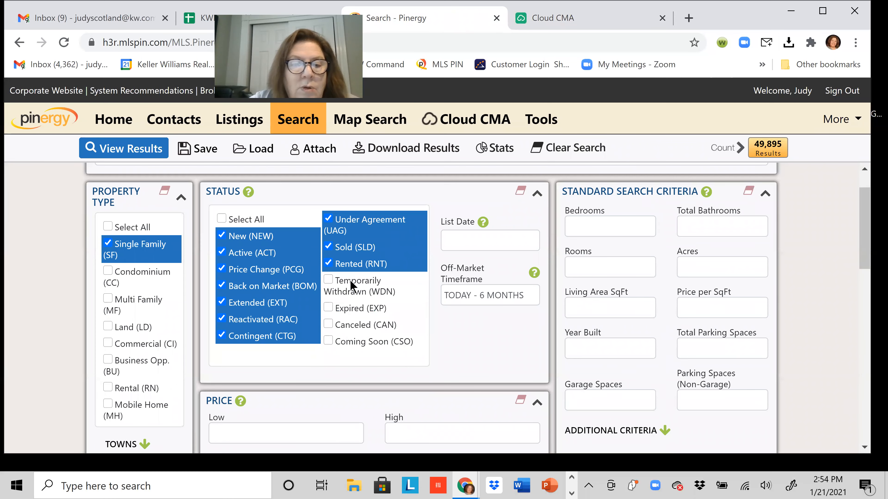
left_click(349, 265)
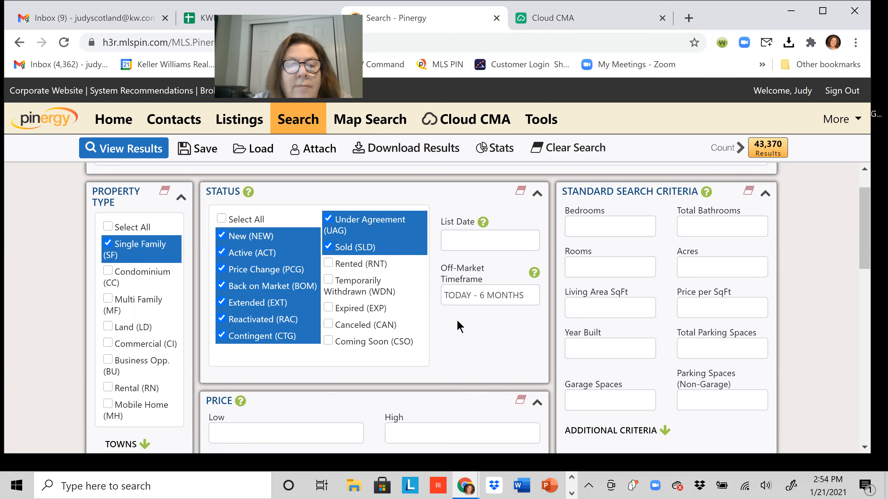
scroll(459, 326, "down", 2)
scroll(459, 326, "up", 1)
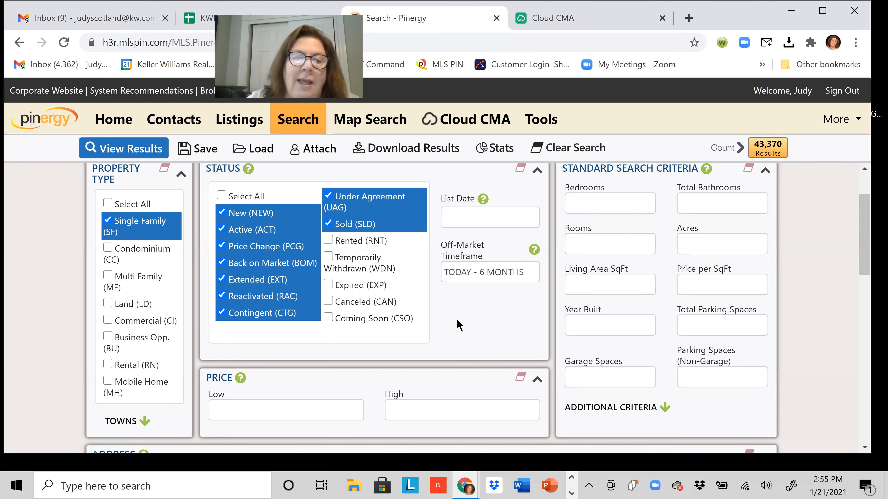
scroll(309, 357, "down", 3)
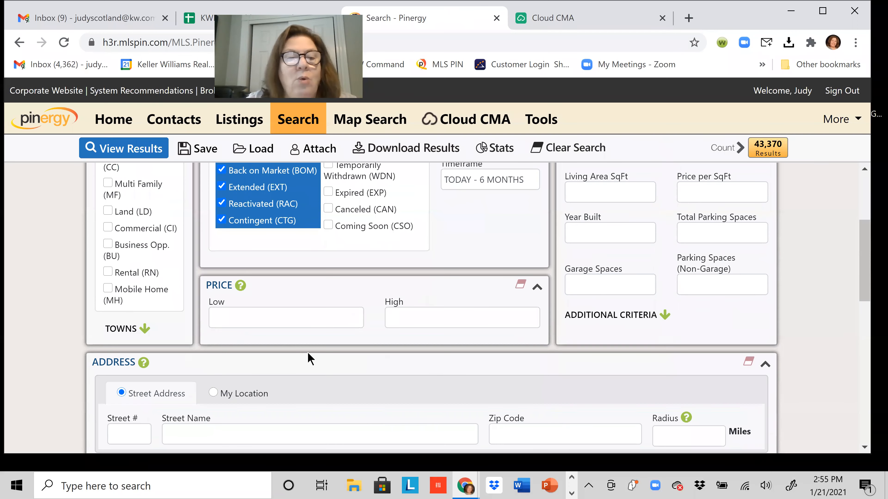
Set the price range to 175000 low and 300000 high.
left_click(303, 322)
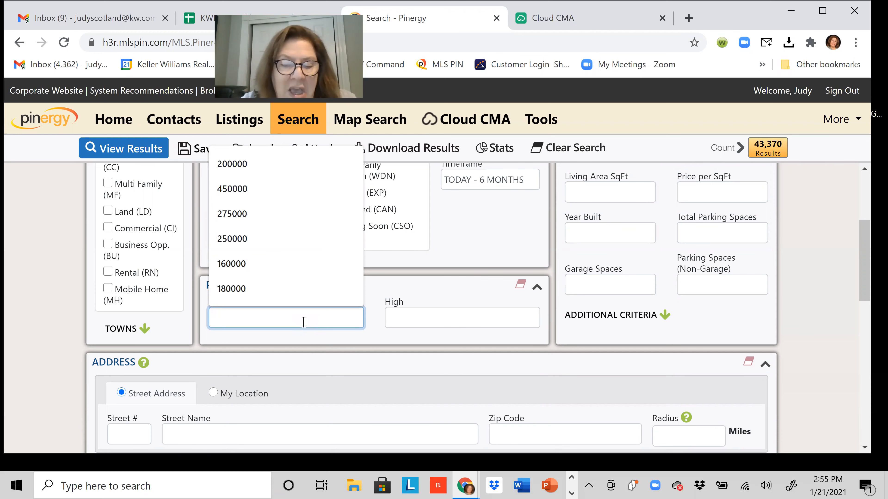
type("175")
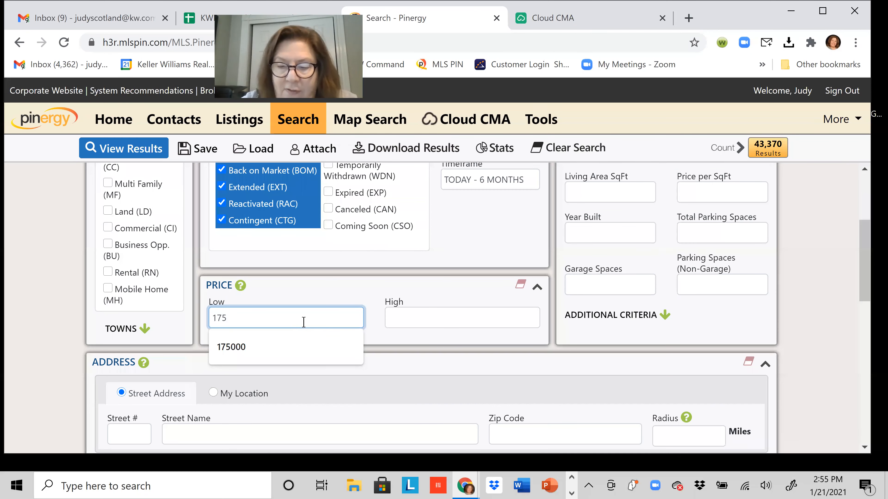
type("000")
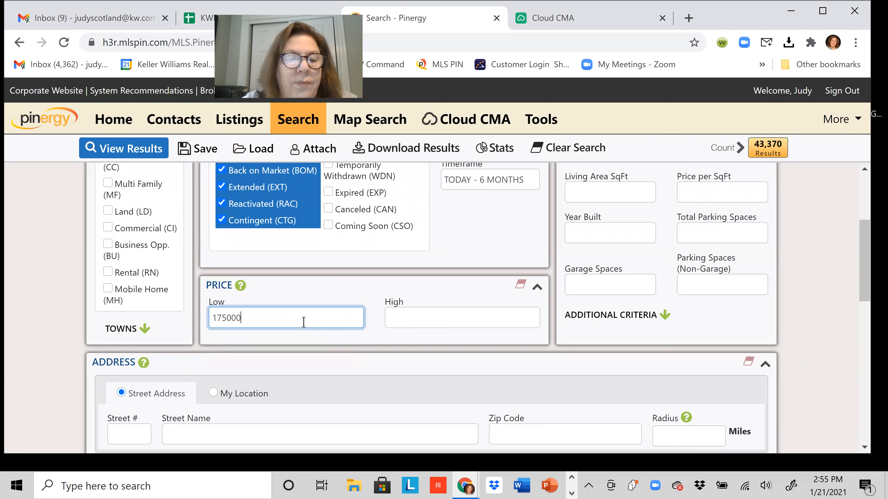
left_click(412, 318)
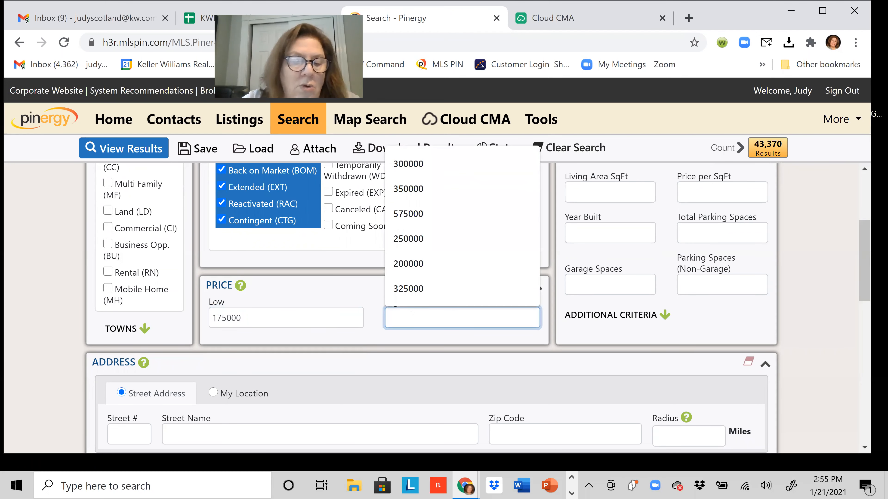
type("3000")
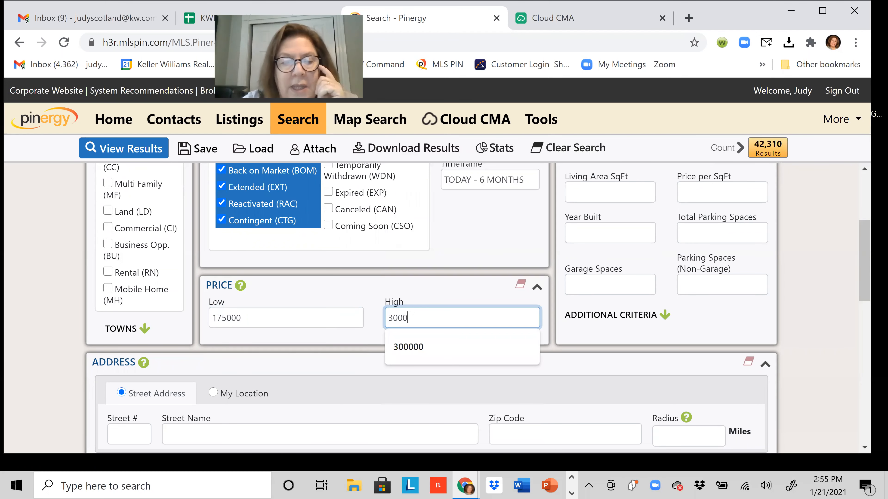
type("00")
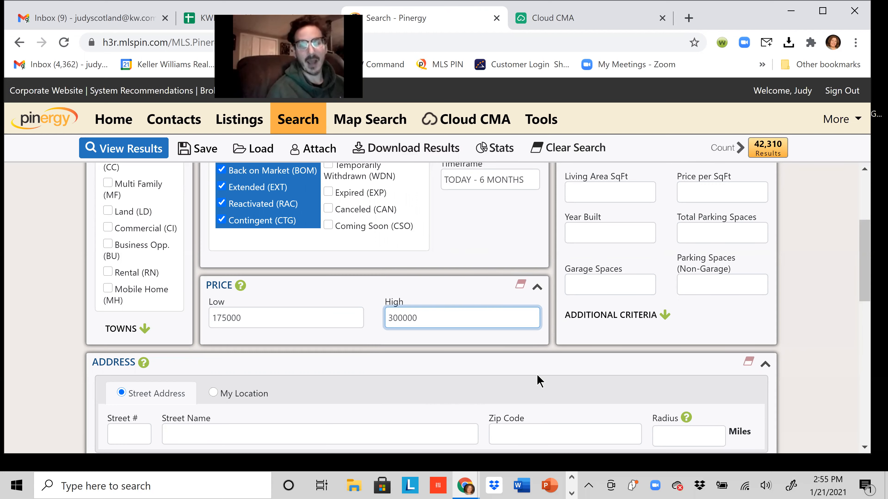
scroll(537, 374, "up", 5)
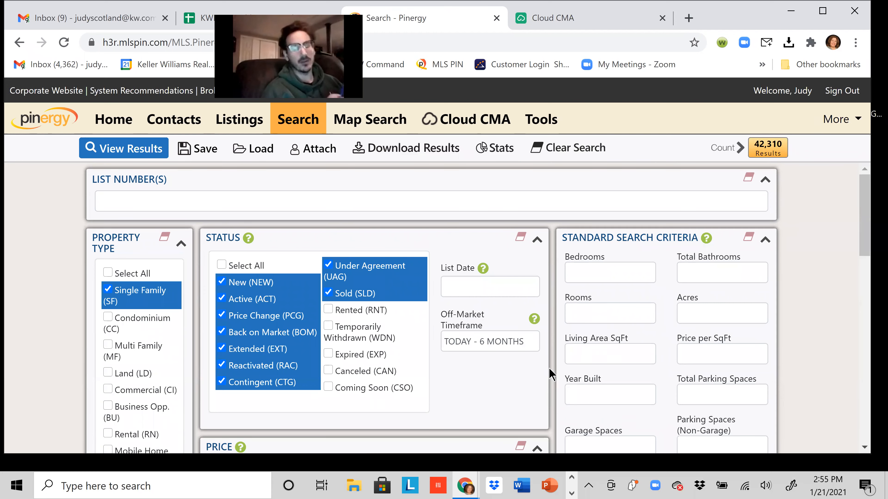
scroll(535, 384, "down", 1)
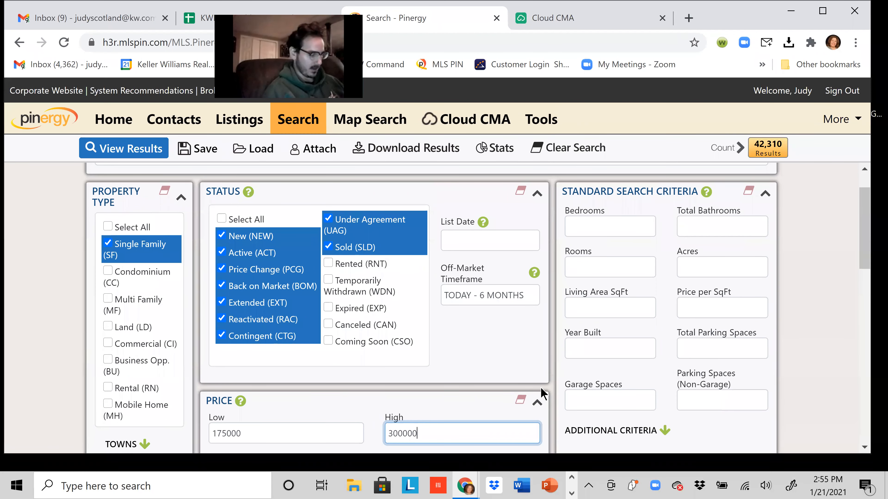
scroll(544, 385, "down", 3)
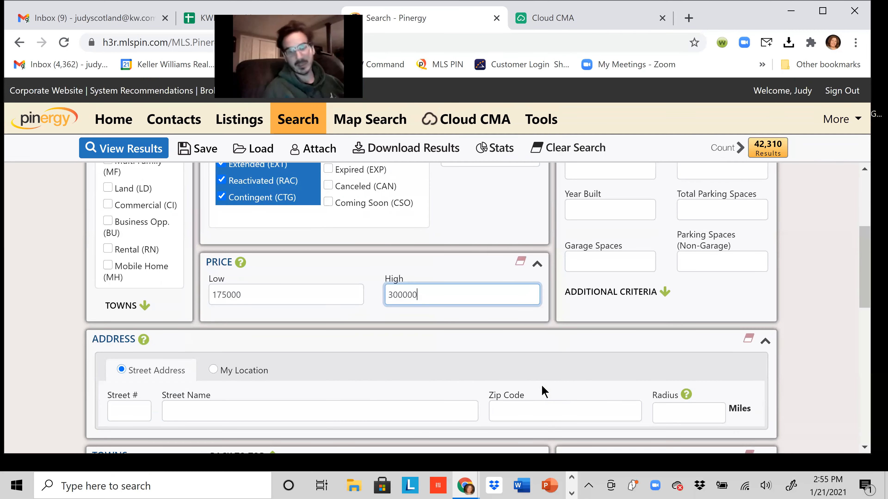
scroll(542, 387, "down", 3)
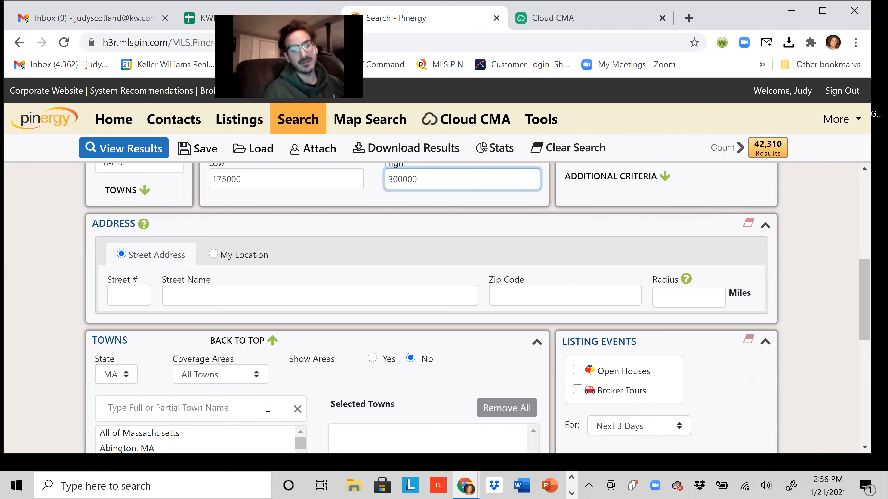
Add Leominster, MA as the selected town, cutting the search to 76 results.
scroll(268, 407, "down", 3)
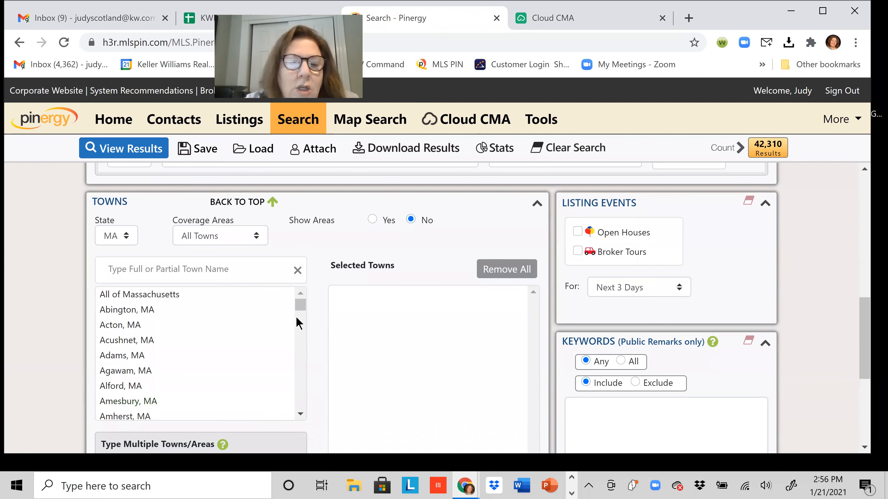
left_click(301, 307)
left_click_drag(301, 307, 296, 349)
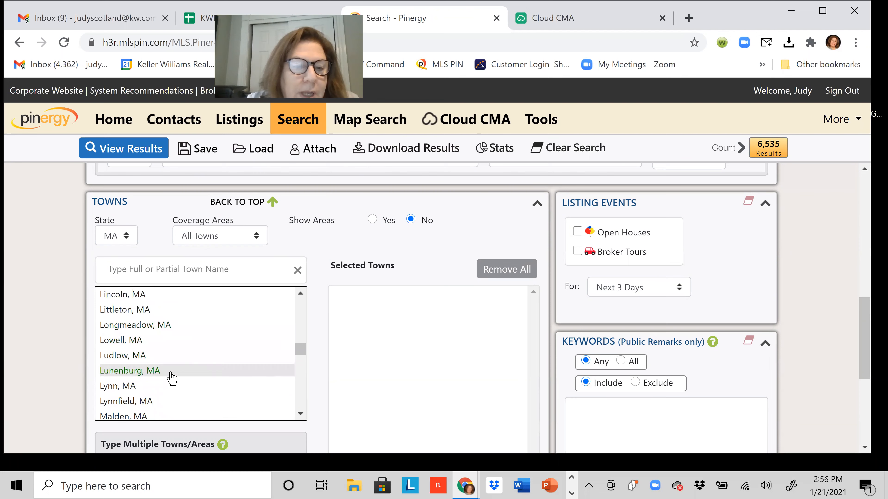
scroll(186, 327, "up", 2)
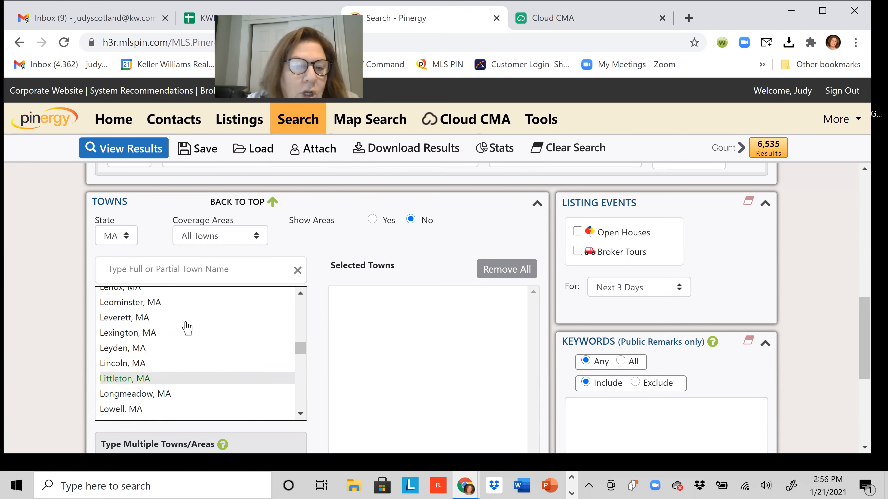
left_click(174, 308)
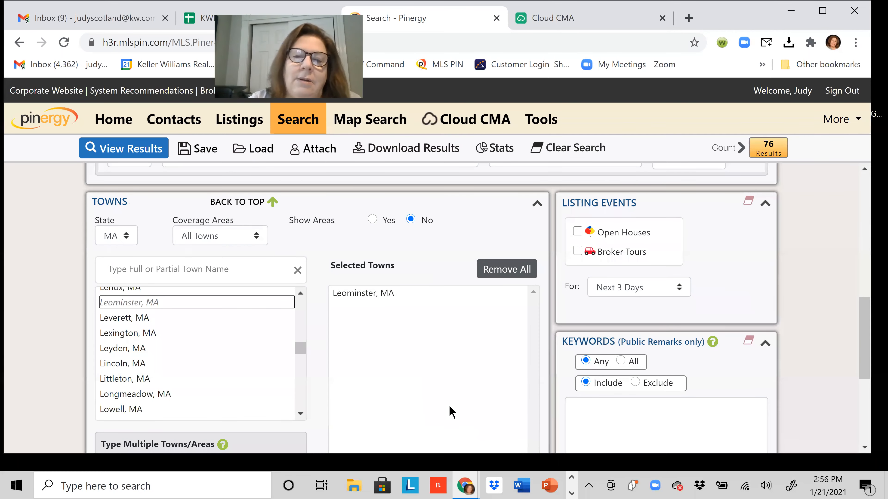
scroll(485, 390, "up", 1)
scroll(485, 391, "down", 1)
scroll(411, 402, "down", 5)
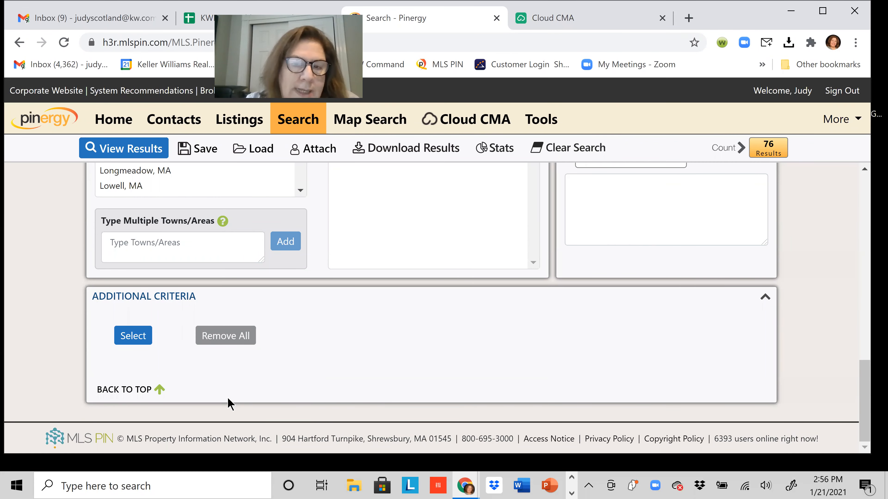
Bring up the Style (SF) options from the additional search criteria list.
left_click(129, 341)
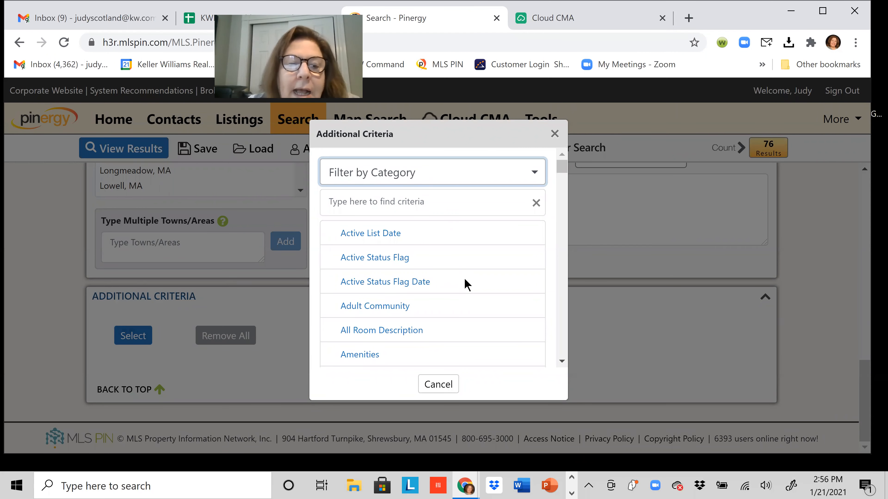
scroll(467, 286, "down", 4)
scroll(467, 286, "down", 10)
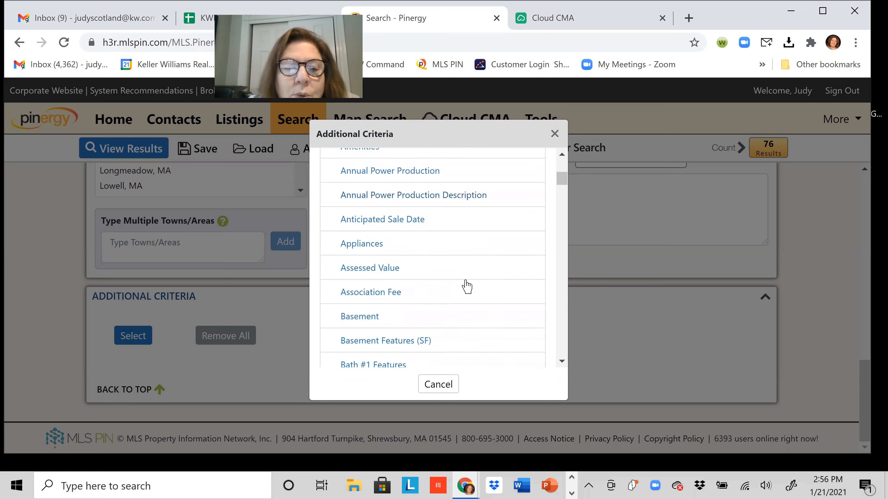
scroll(467, 286, "down", 10)
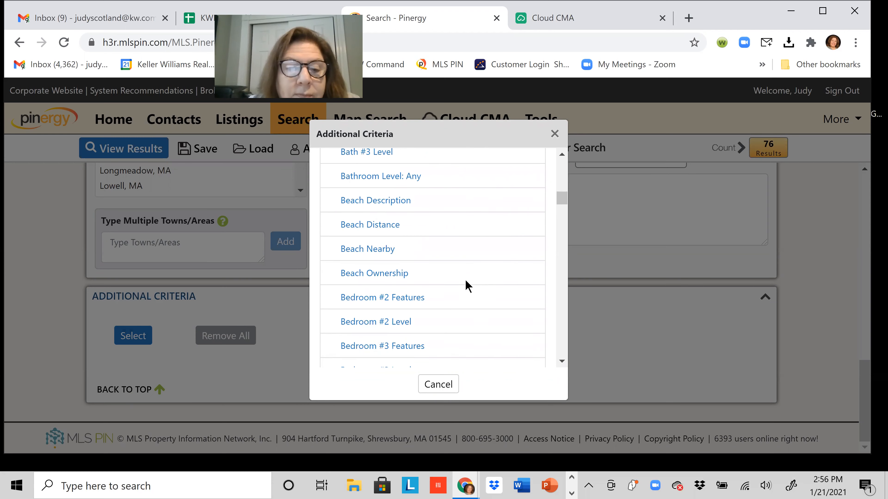
scroll(466, 281, "down", 5)
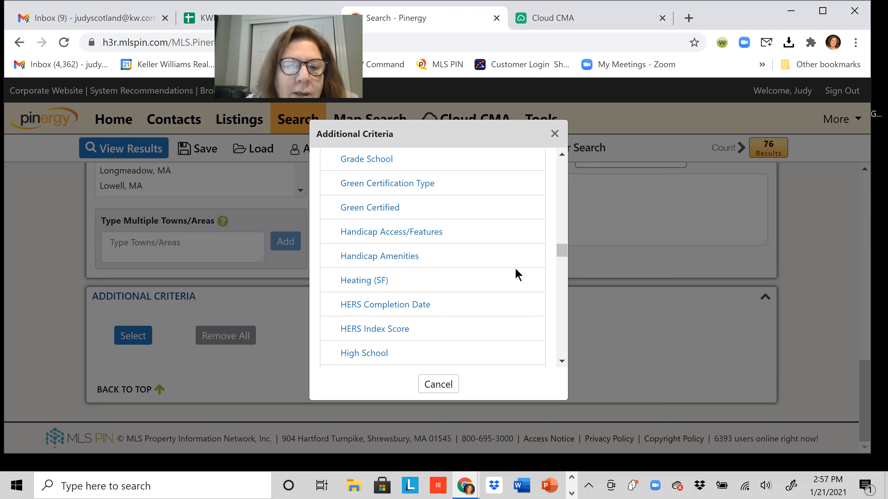
scroll(517, 274, "down", 10)
scroll(517, 274, "down", 12)
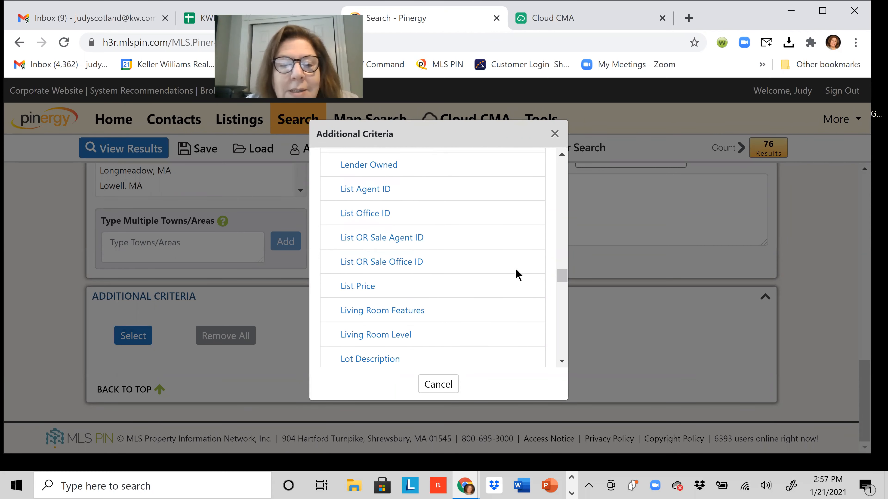
scroll(517, 274, "down", 15)
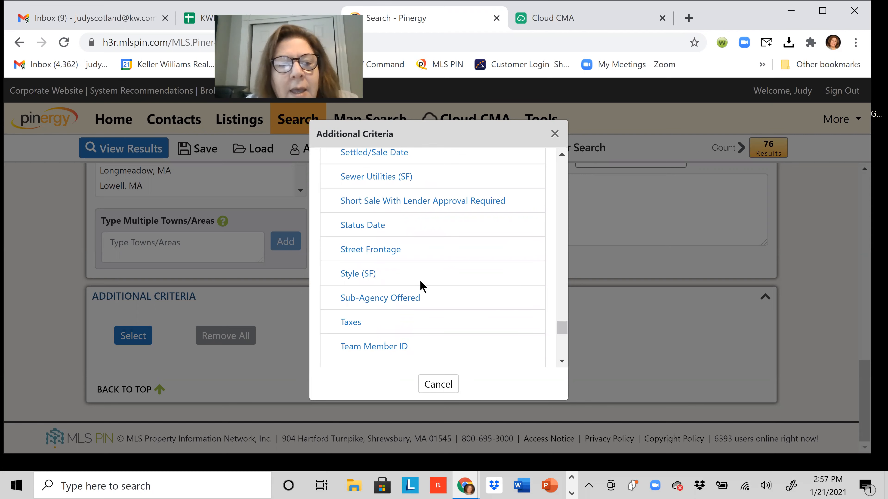
left_click(373, 275)
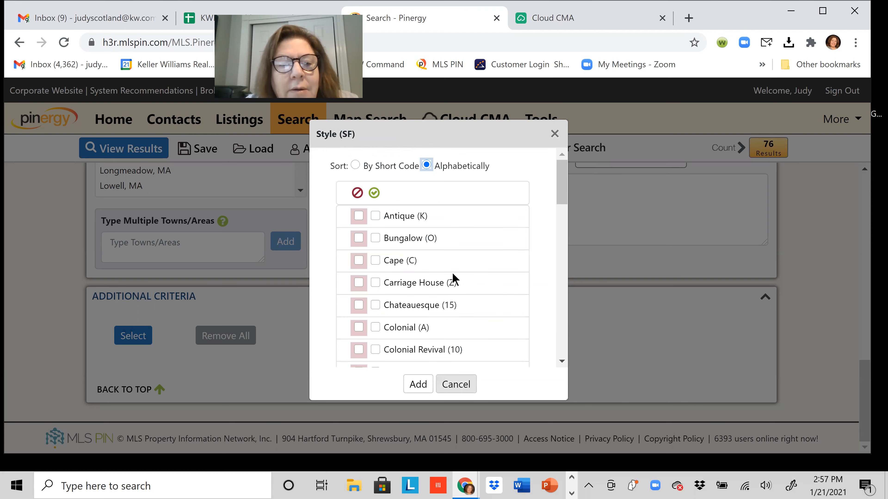
Check Bungalow, Ranch and Cottage styles and add them to the search.
left_click(375, 238)
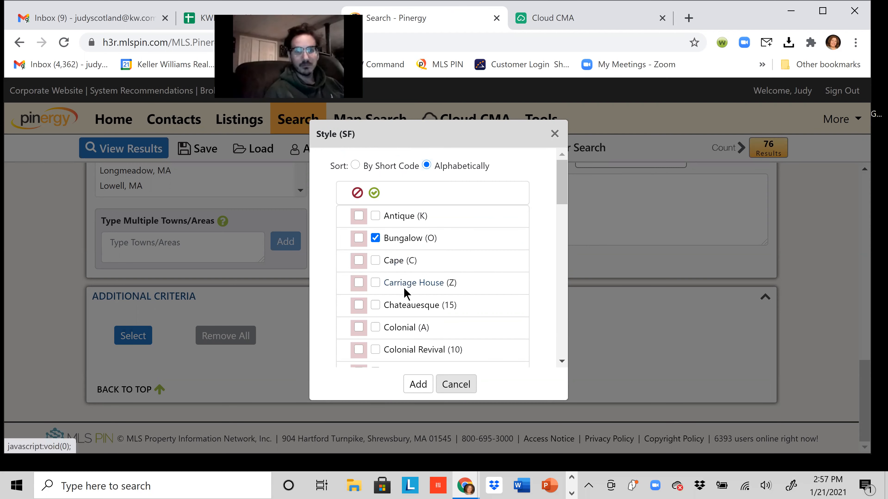
scroll(403, 285, "down", 1)
scroll(404, 289, "down", 4)
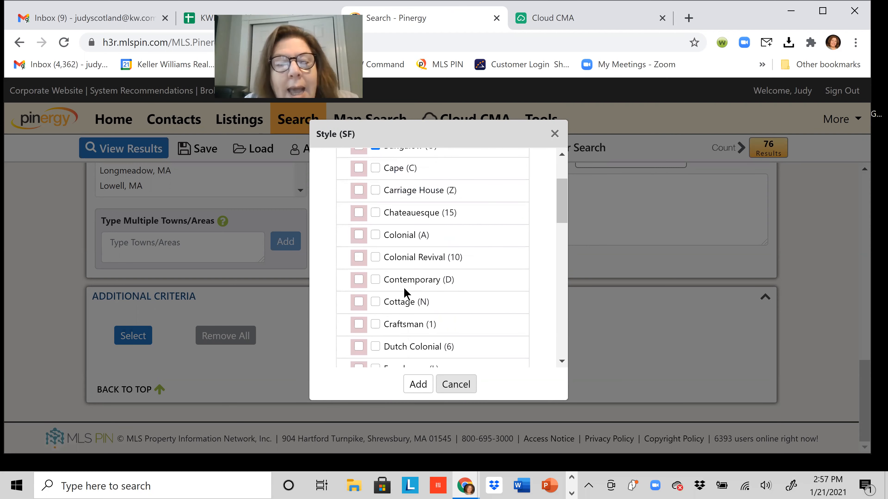
scroll(404, 289, "down", 7)
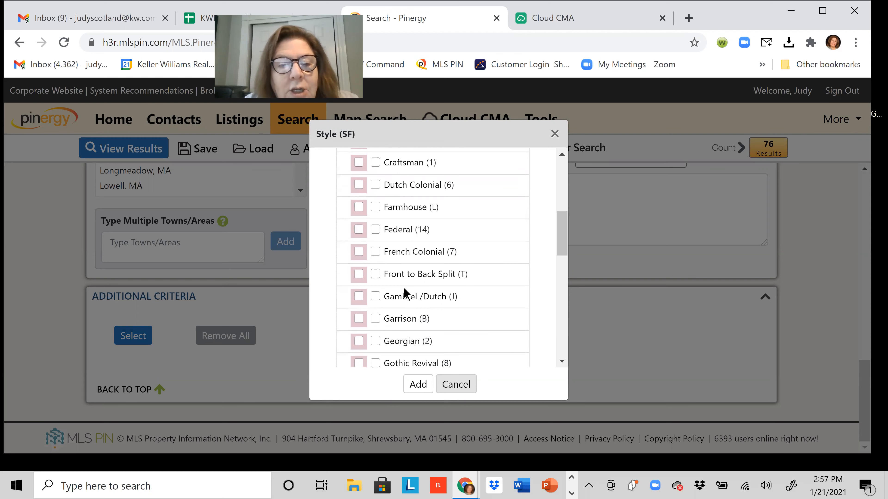
scroll(405, 293, "down", 10)
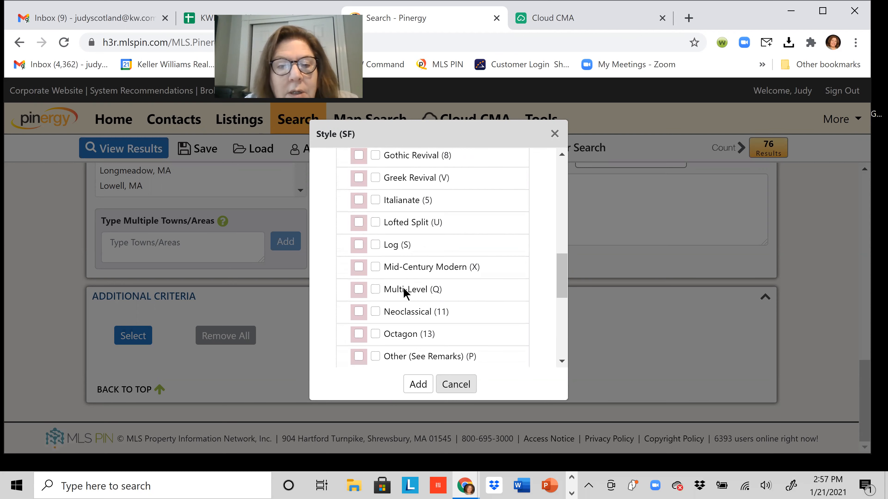
scroll(405, 292, "down", 9)
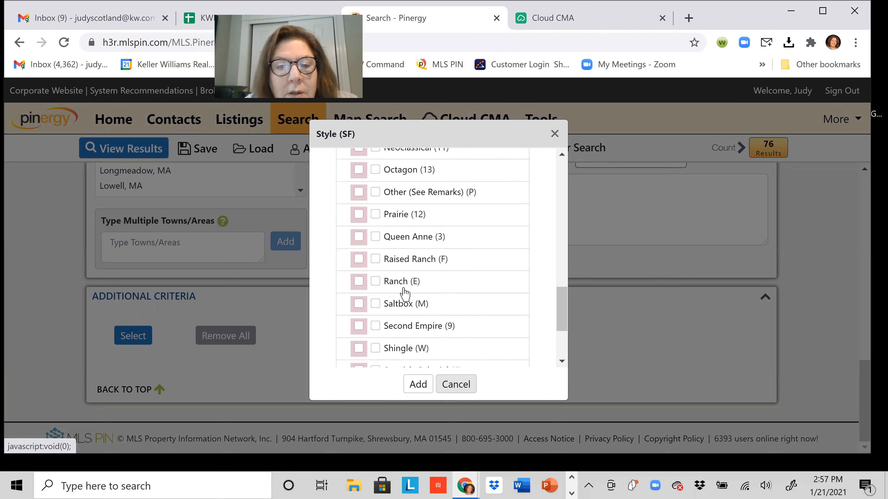
left_click(375, 260)
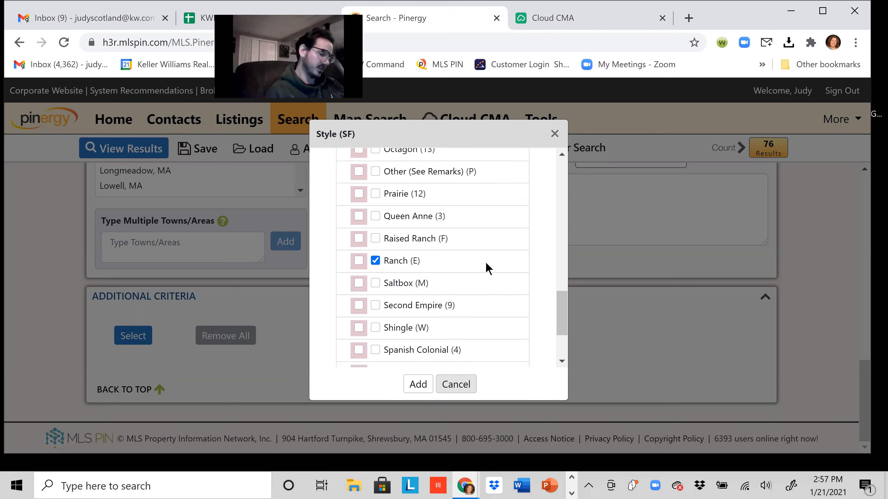
scroll(485, 263, "down", 2)
scroll(486, 264, "up", 11)
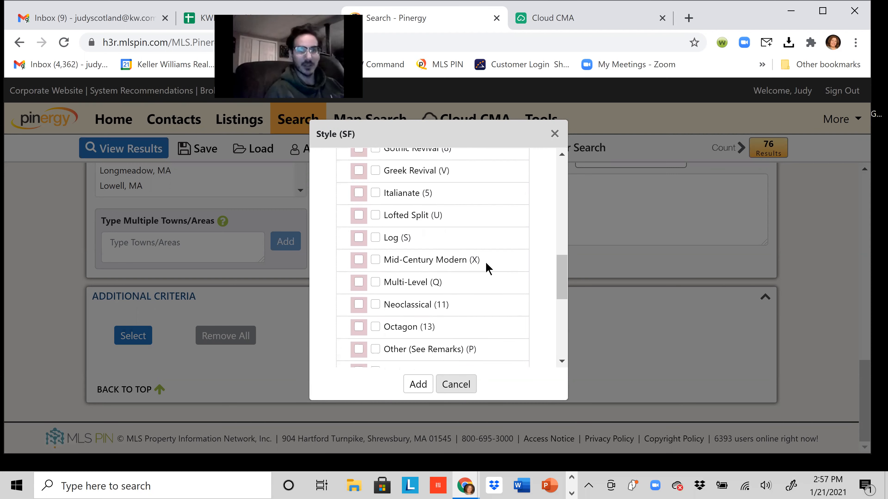
scroll(485, 266, "up", 11)
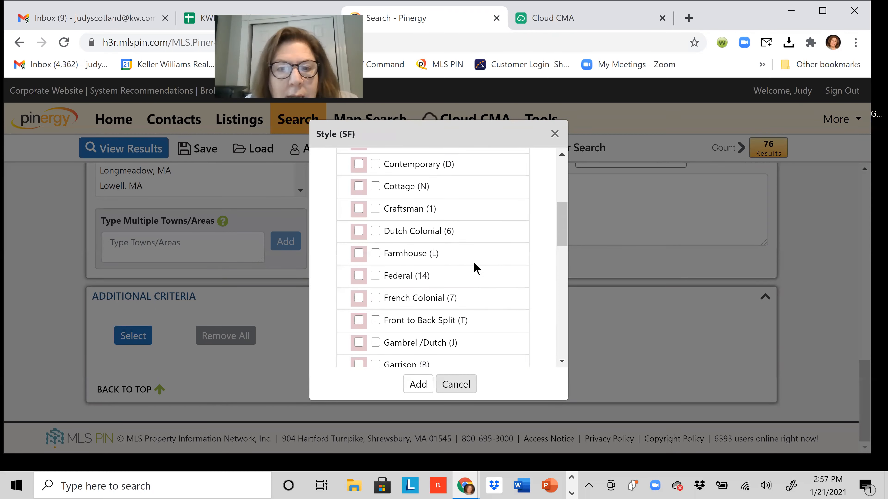
left_click(375, 186)
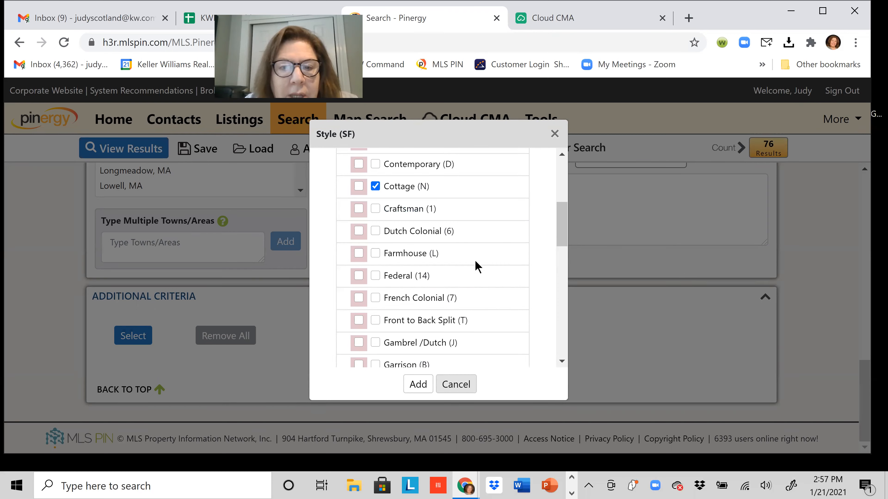
scroll(477, 266, "down", 3)
scroll(477, 267, "down", 20)
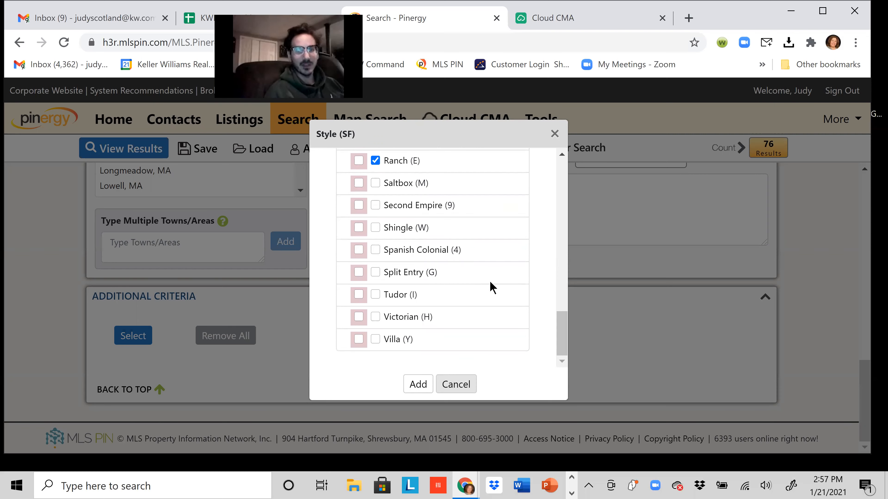
scroll(491, 287, "up", 1)
scroll(491, 287, "up", 20)
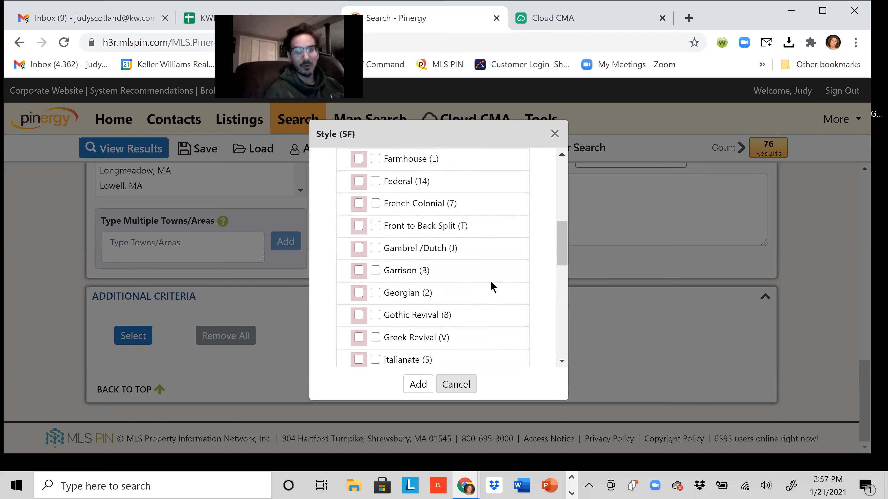
scroll(491, 287, "up", 3)
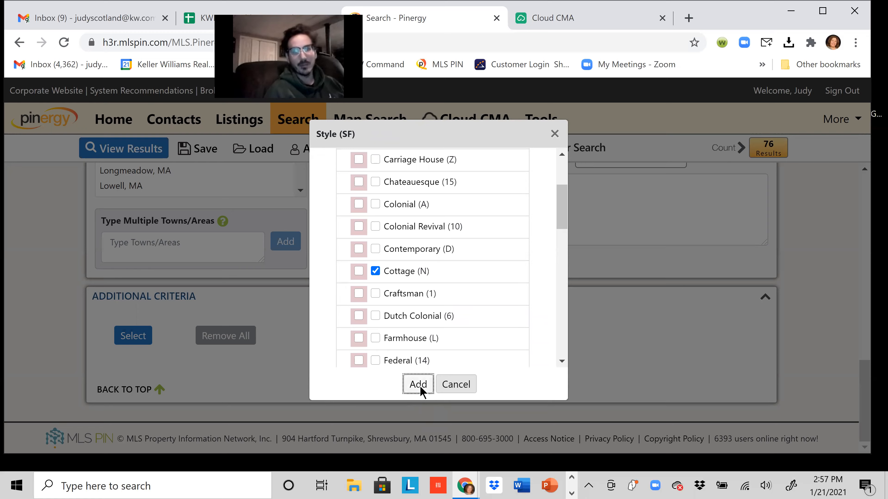
left_click(418, 384)
Scroll up to review the single-family, Leominster, $175,000–$300,000 criteria and the 34-result count.
scroll(432, 379, "down", 2)
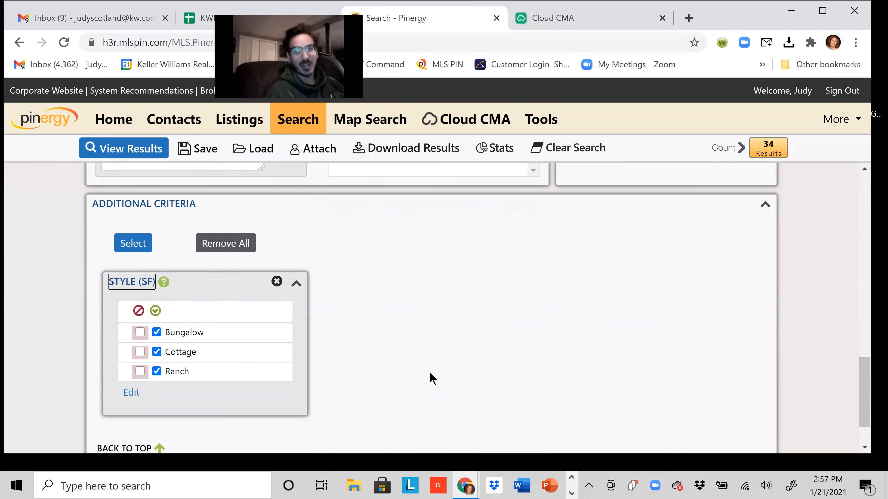
scroll(432, 379, "up", 1)
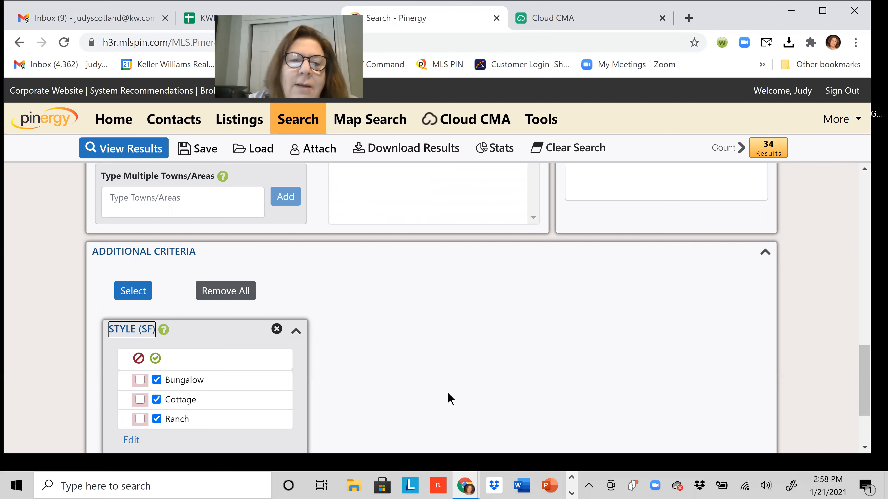
scroll(469, 397, "up", 3)
scroll(476, 398, "up", 6)
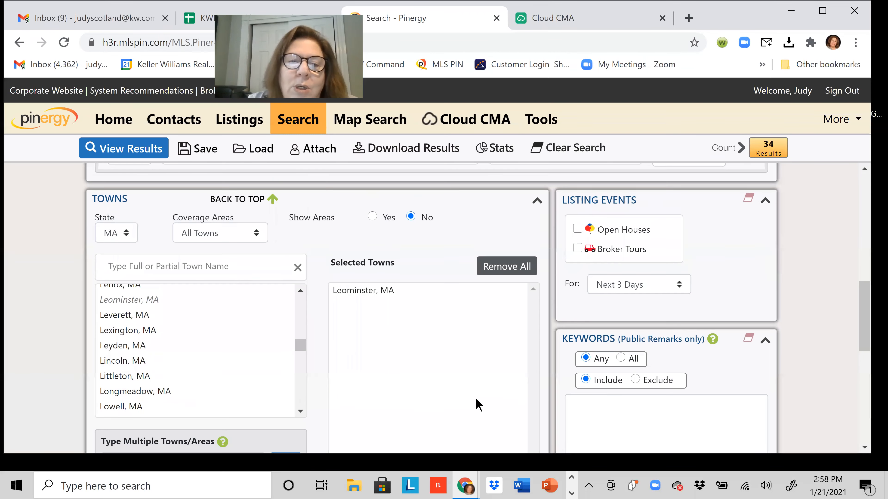
scroll(460, 415, "up", 6)
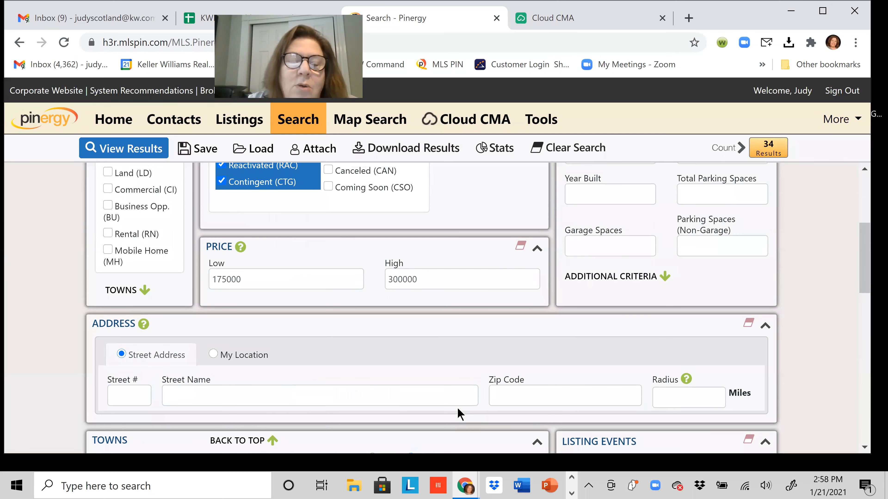
scroll(460, 414, "up", 3)
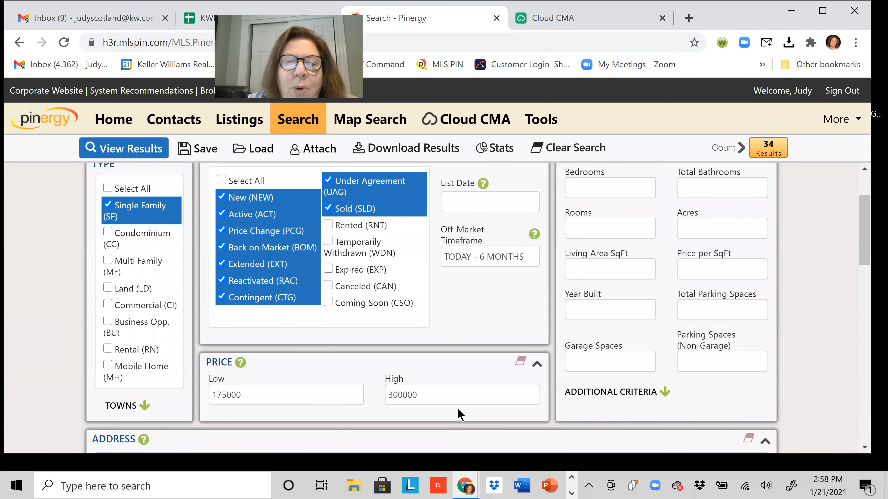
scroll(460, 414, "down", 4)
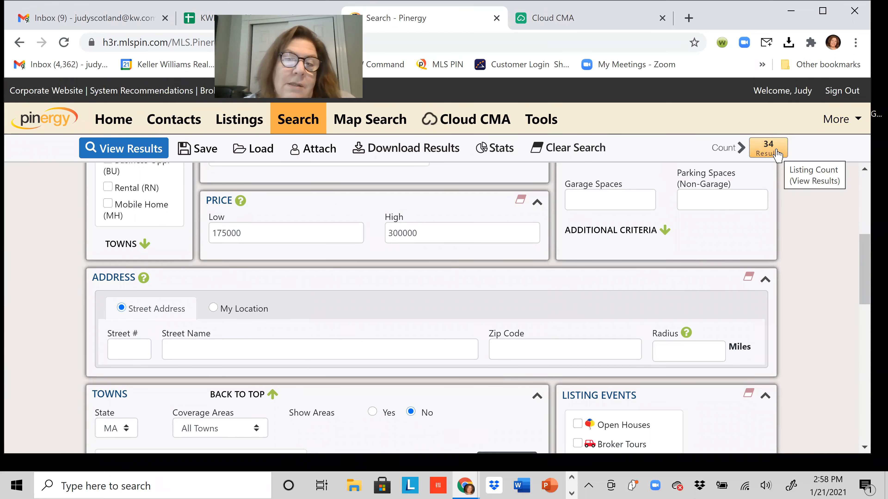
Show the 34 matching listings and browse their photo summaries down and back up.
left_click(775, 154)
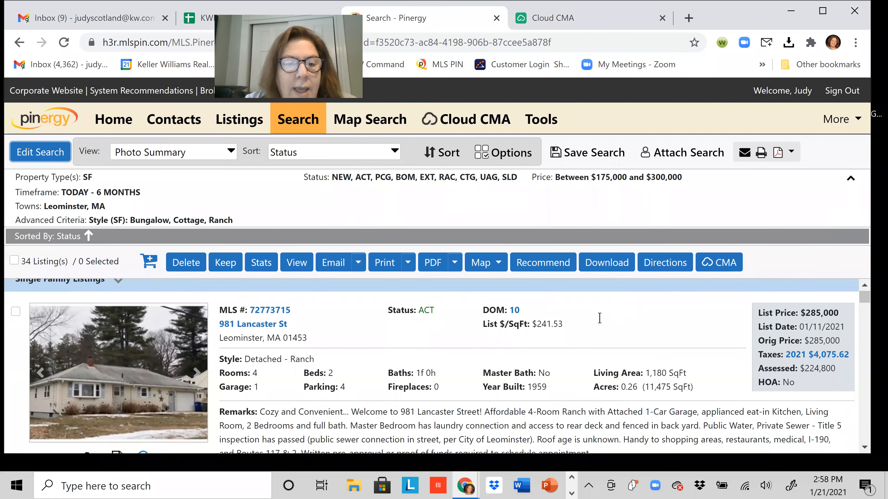
scroll(490, 367, "down", 2)
scroll(363, 428, "up", 3)
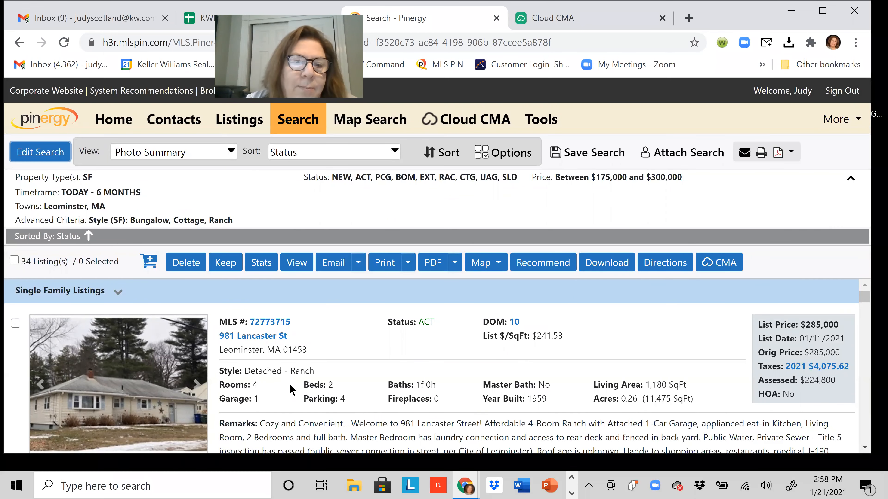
scroll(288, 385, "down", 6)
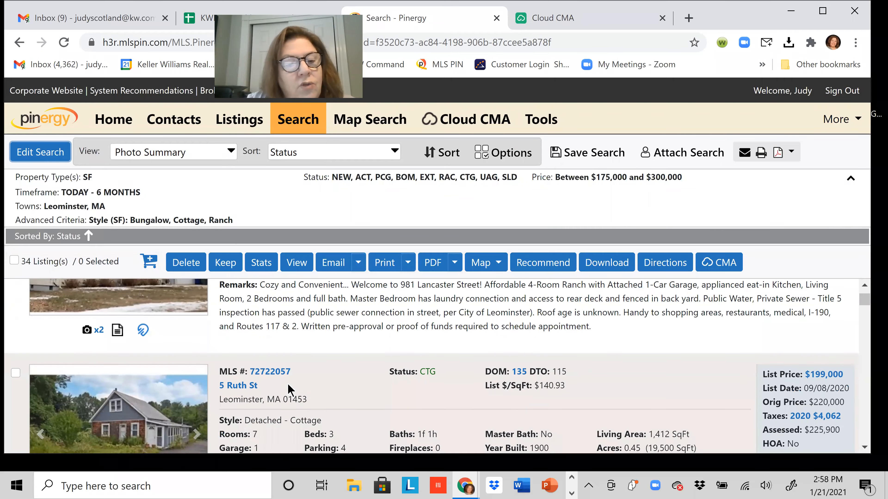
scroll(288, 383, "down", 5)
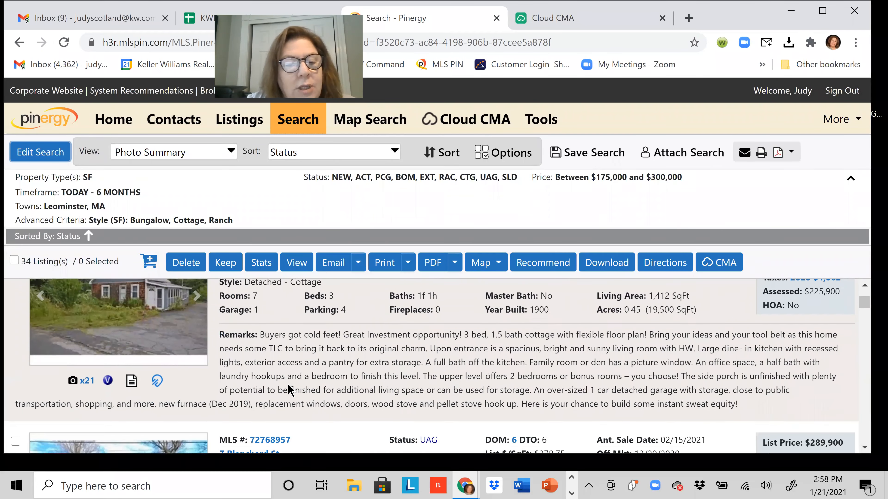
scroll(288, 385, "down", 6)
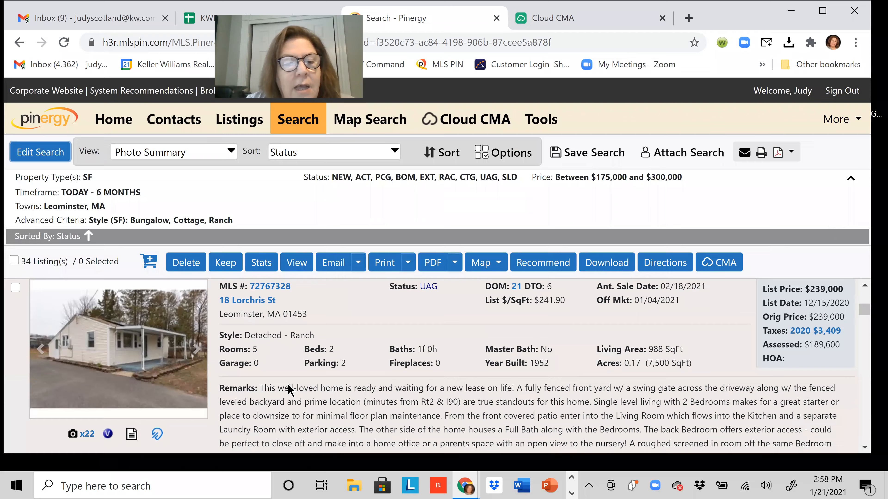
scroll(288, 384, "down", 6)
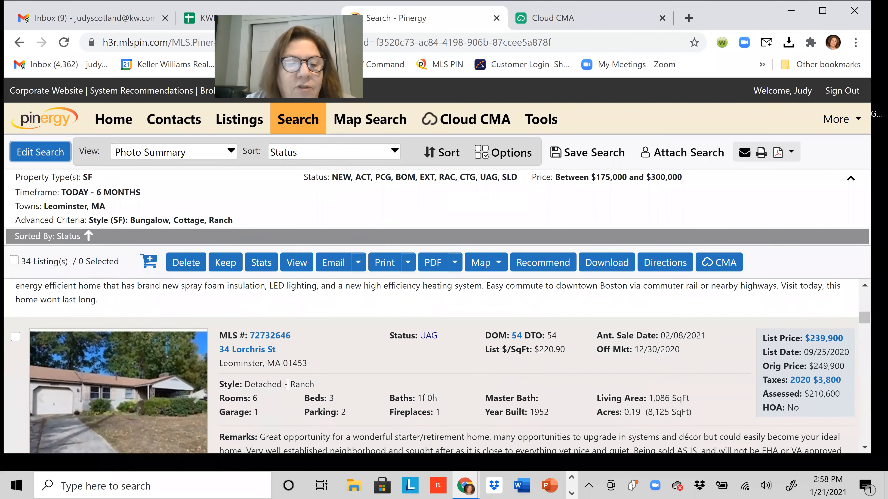
scroll(289, 384, "down", 6)
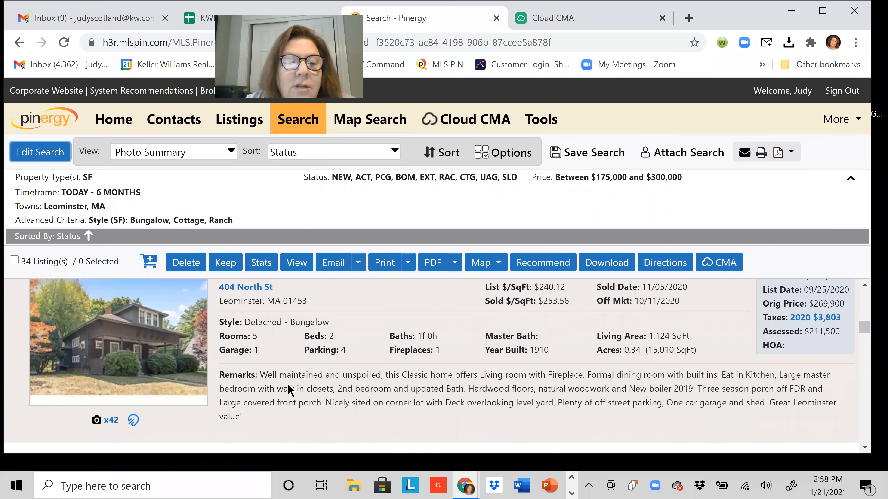
scroll(288, 388, "down", 4)
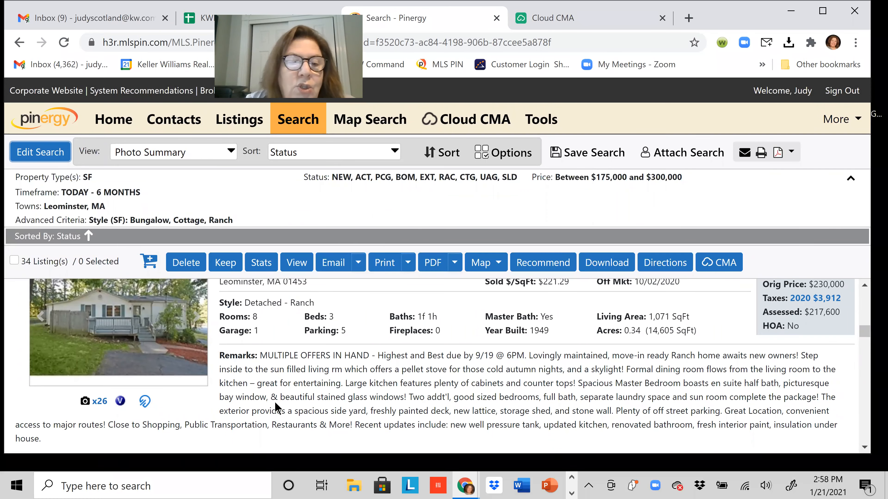
scroll(263, 398, "down", 4)
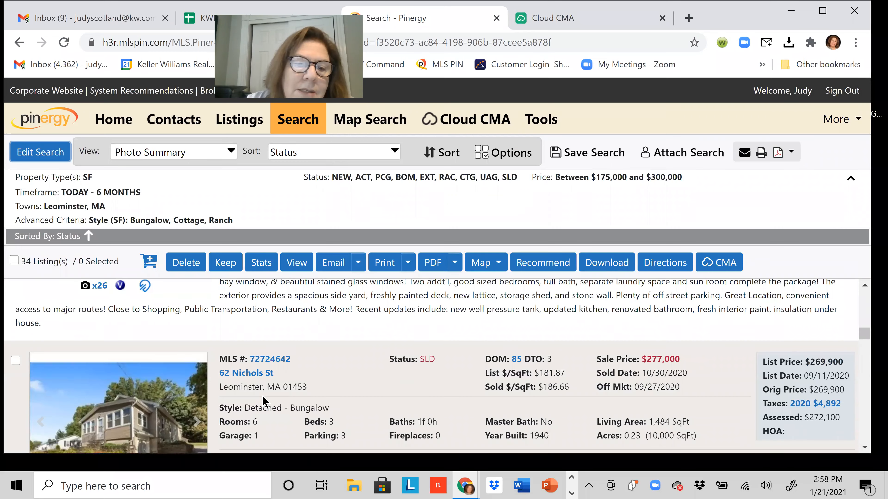
scroll(262, 396, "down", 8)
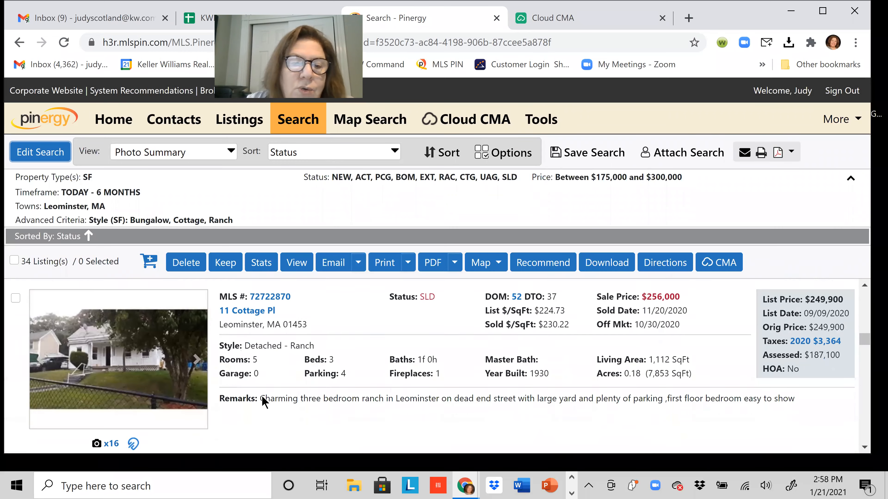
scroll(259, 399, "up", 8)
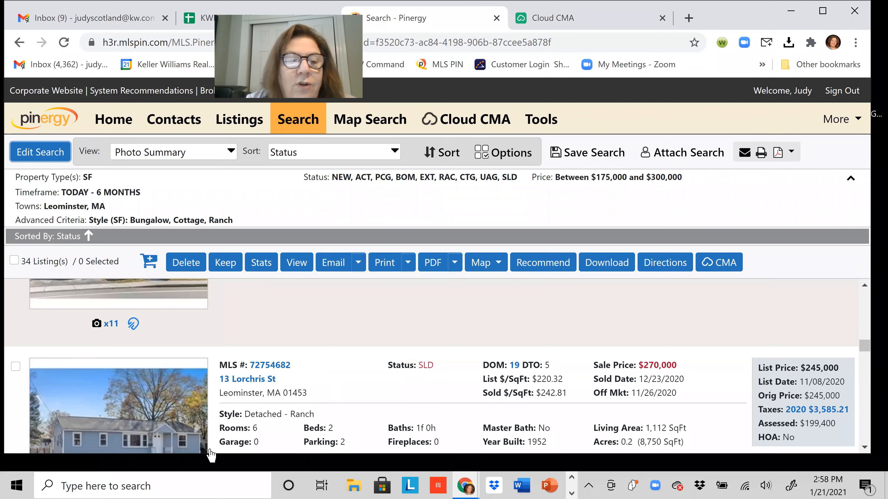
scroll(252, 447, "up", 10)
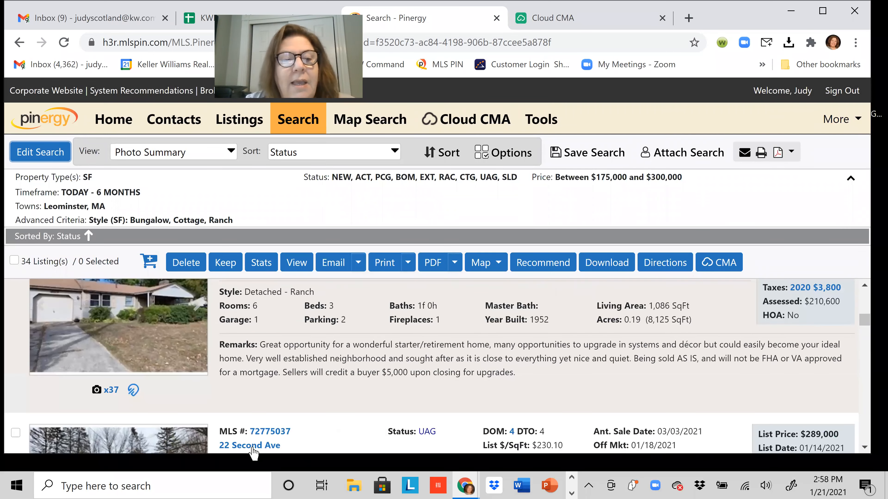
scroll(250, 441, "up", 10)
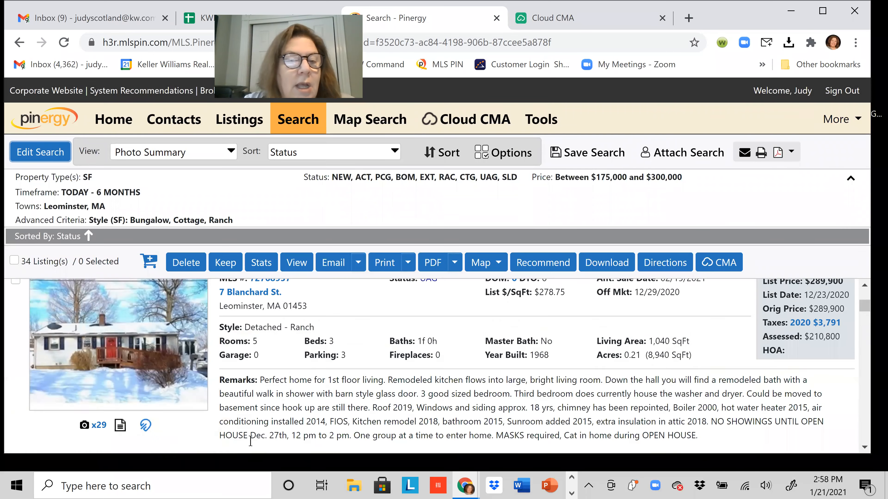
scroll(250, 440, "up", 5)
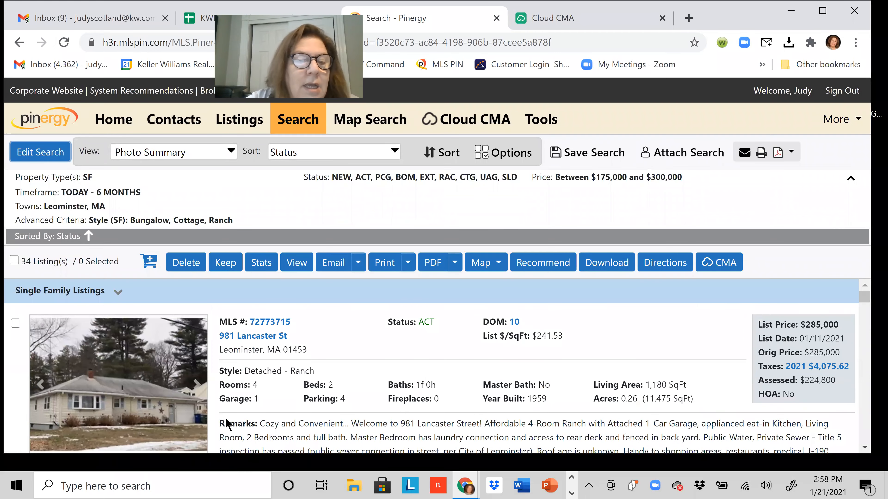
left_click(16, 323)
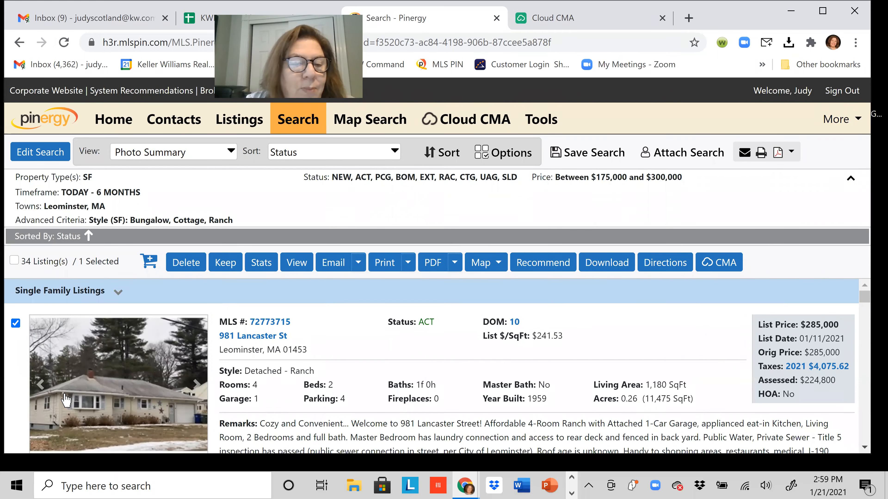
scroll(19, 343, "down", 5)
scroll(42, 381, "down", 5)
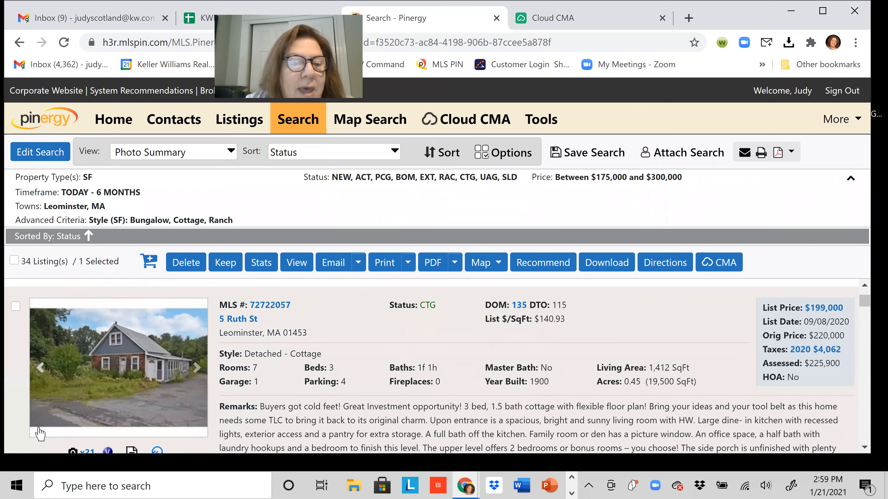
scroll(70, 382, "up", 2)
scroll(75, 384, "up", 3)
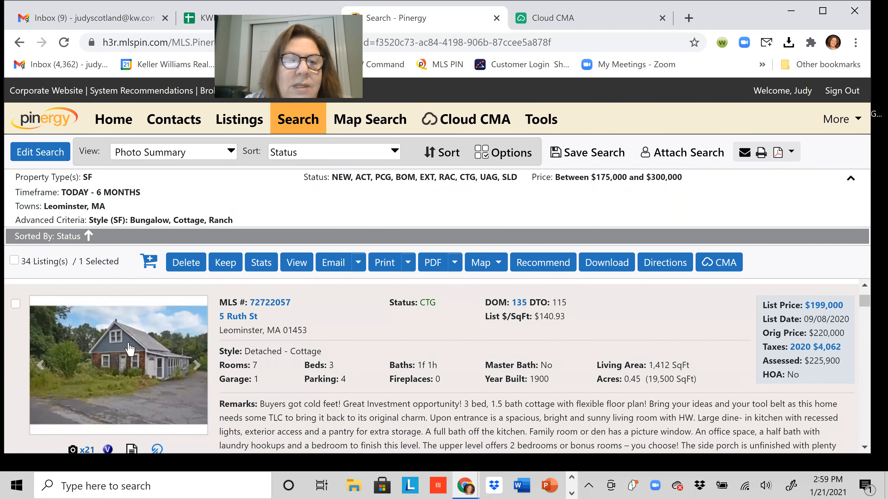
scroll(72, 402, "down", 5)
scroll(71, 402, "down", 1)
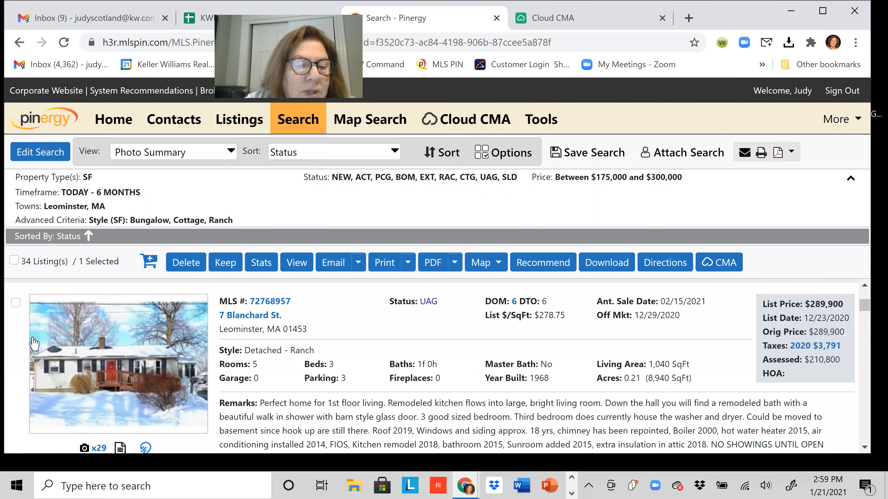
left_click(16, 302)
scroll(66, 394, "down", 3)
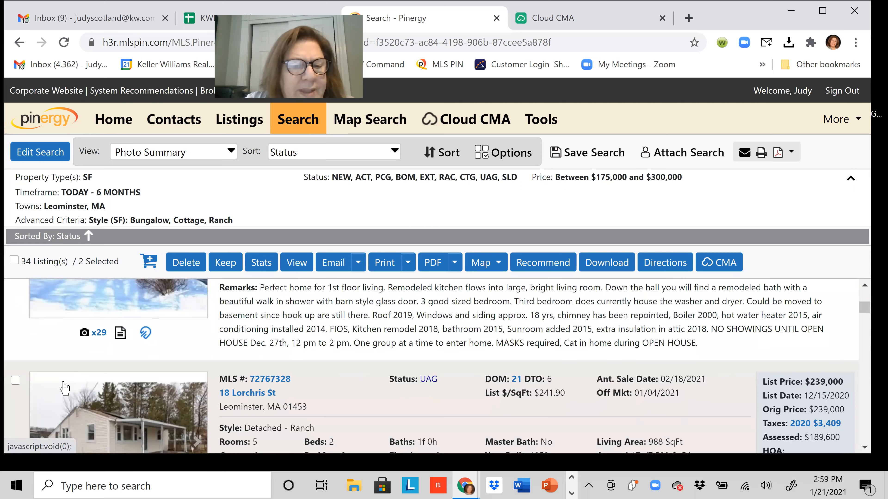
scroll(67, 335, "up", 2)
scroll(67, 335, "down", 4)
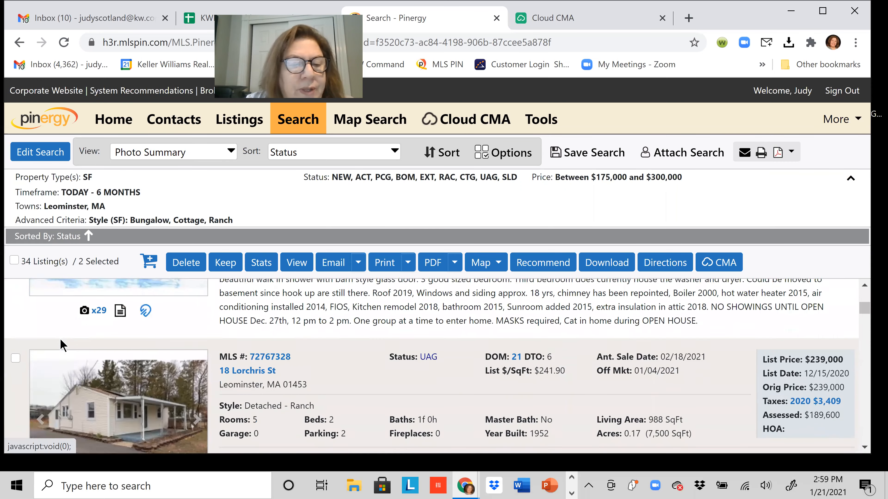
left_click(15, 334)
scroll(40, 386, "down", 7)
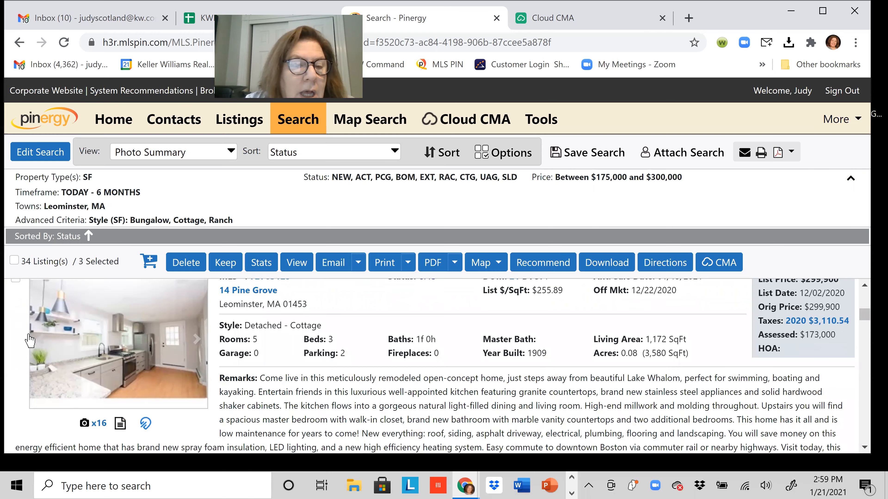
scroll(37, 346, "up", 1)
scroll(37, 346, "up", 2)
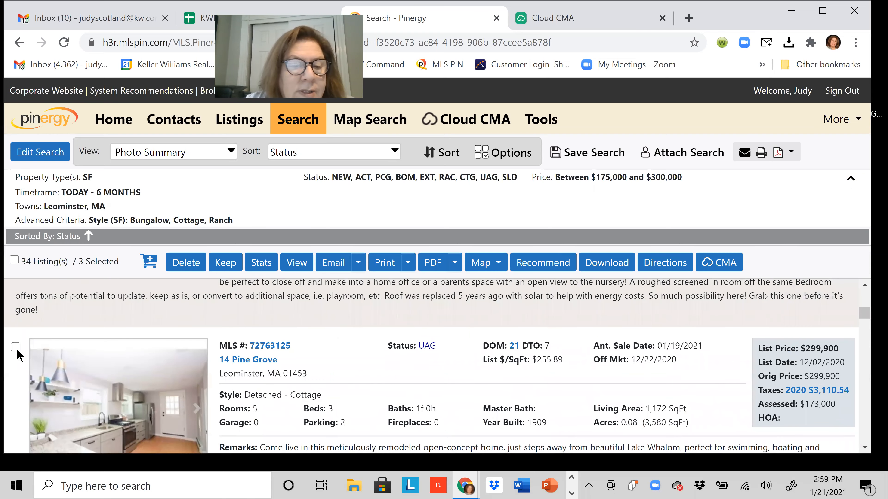
left_click(15, 348)
scroll(99, 386, "down", 4)
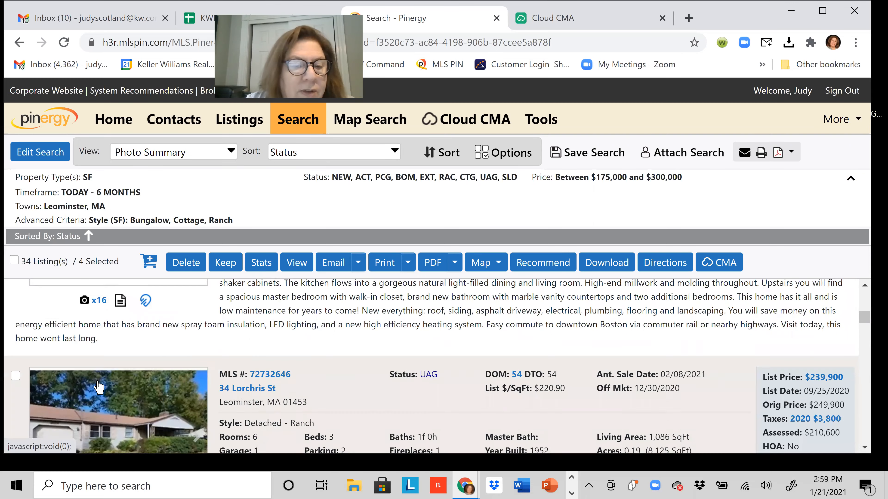
scroll(99, 386, "down", 3)
left_click(16, 290)
scroll(21, 309, "down", 6)
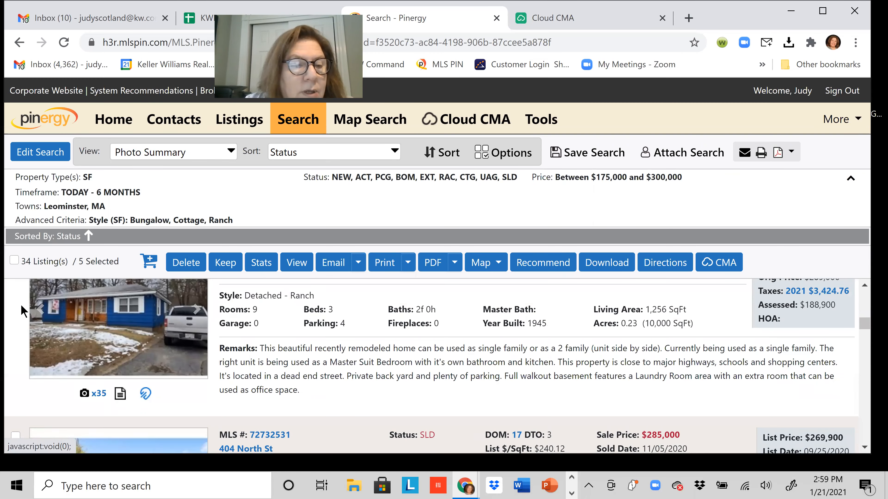
scroll(21, 309, "up", 2)
left_click(16, 317)
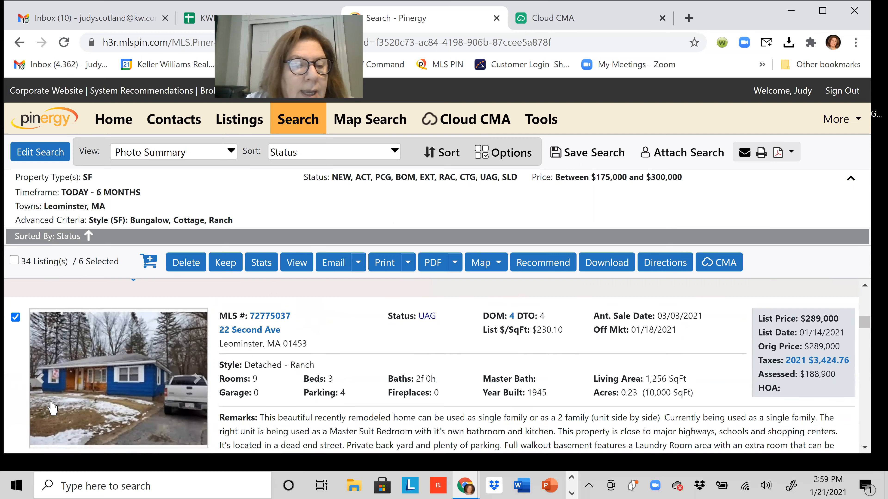
scroll(53, 407, "down", 5)
scroll(64, 372, "down", 5)
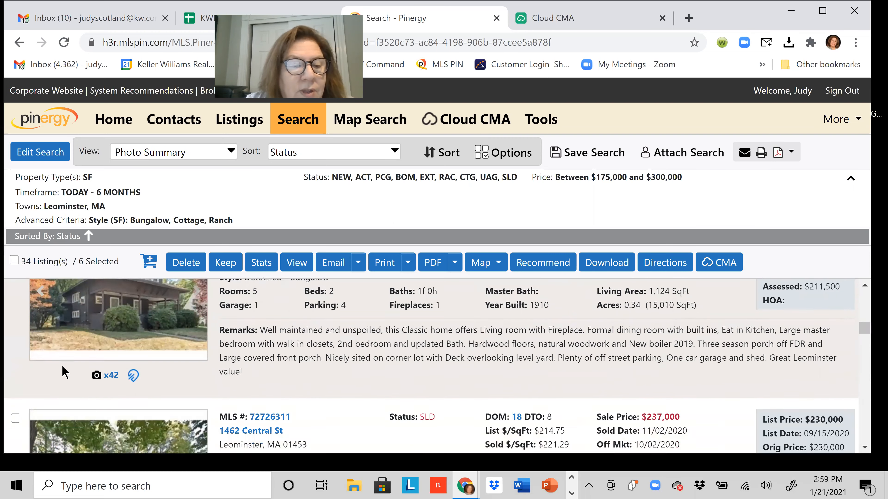
scroll(64, 373, "down", 4)
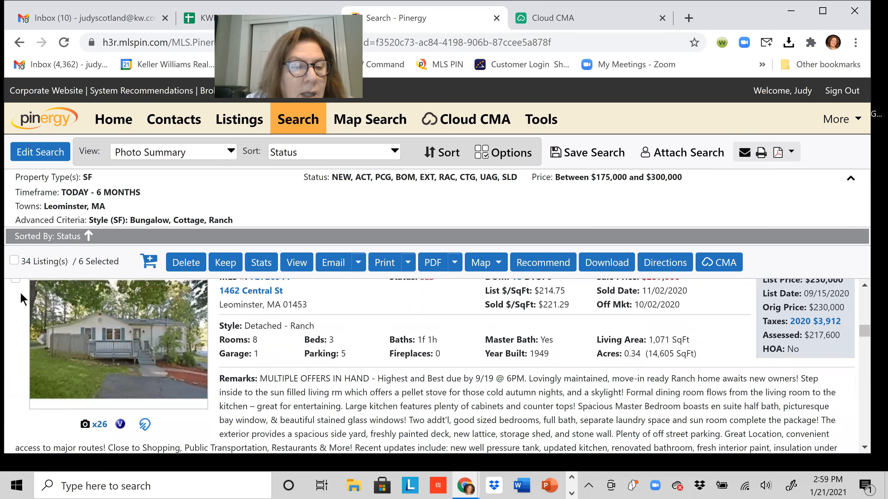
scroll(22, 305, "up", 1)
left_click(17, 303)
scroll(10, 315, "down", 4)
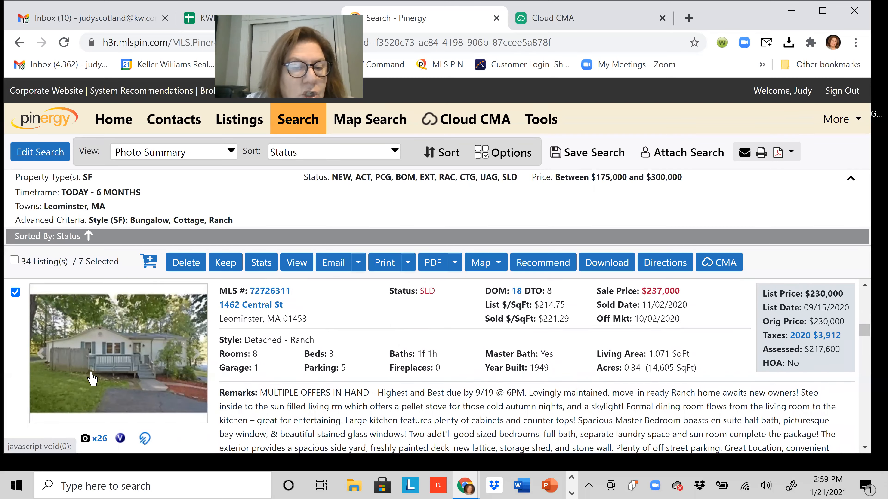
left_click(15, 337)
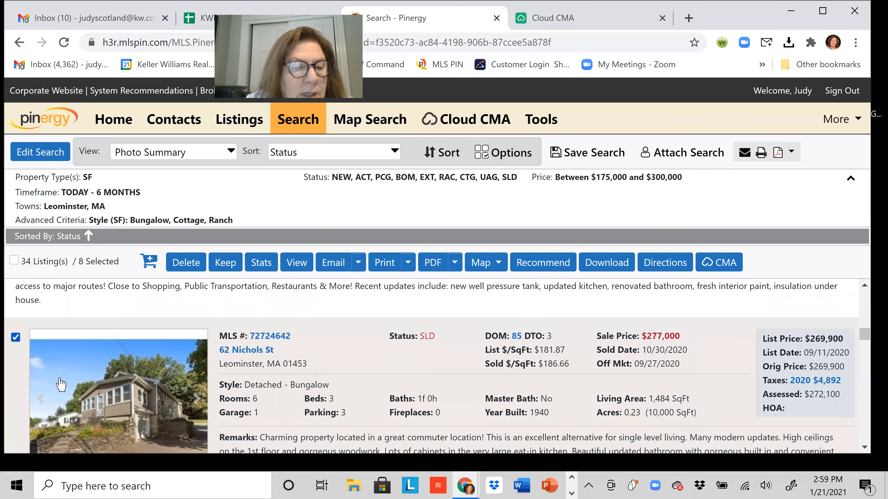
scroll(65, 384, "down", 5)
scroll(67, 386, "down", 5)
scroll(16, 318, "up", 2)
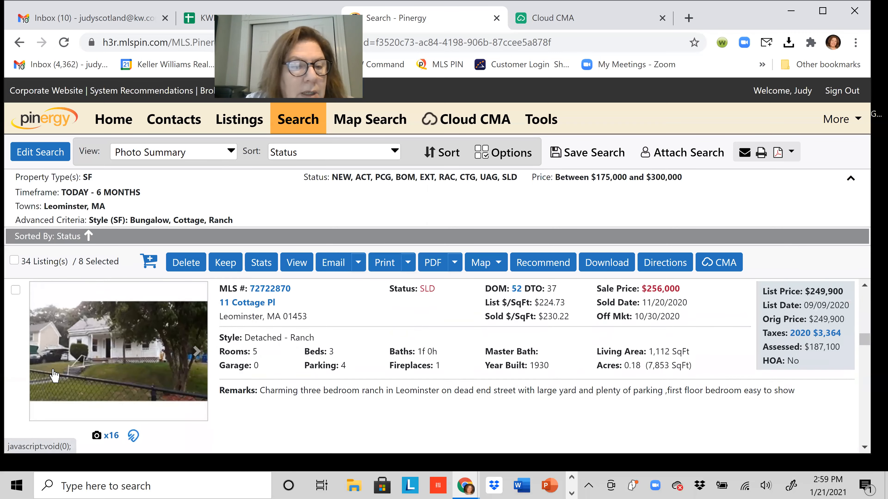
scroll(51, 370, "down", 5)
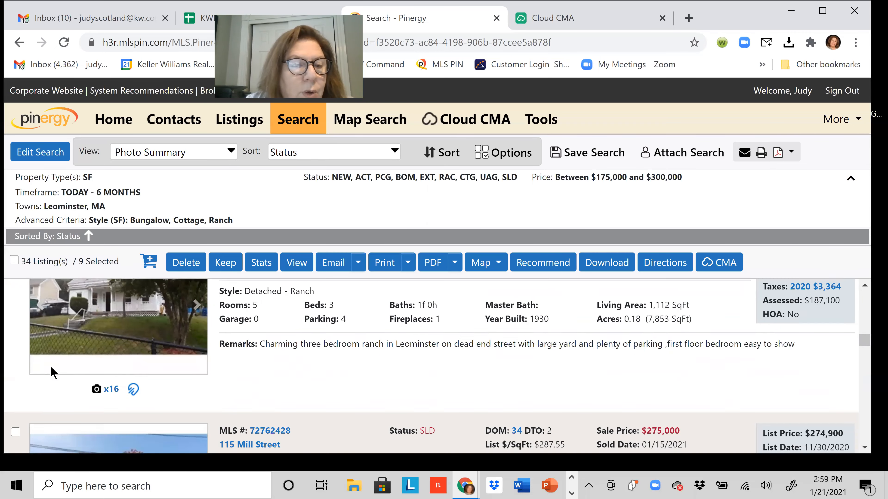
scroll(45, 365, "down", 1)
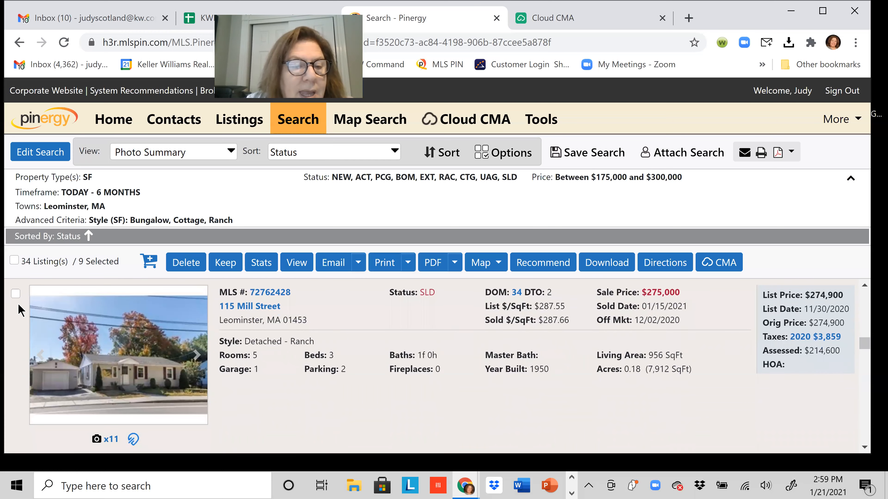
left_click(16, 295)
scroll(19, 305, "down", 4)
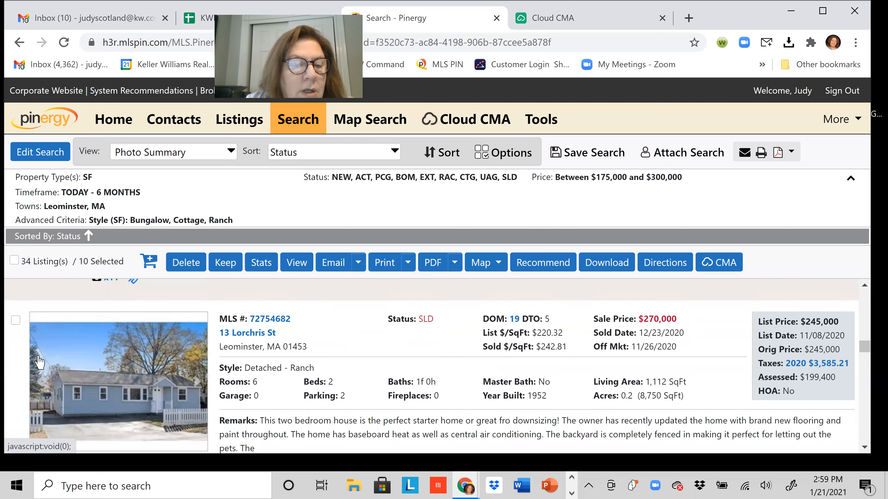
left_click(15, 320)
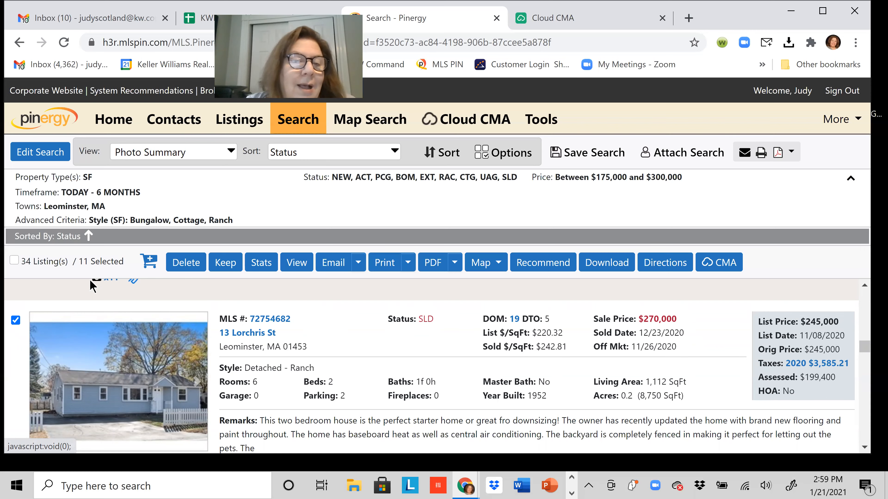
left_click(225, 263)
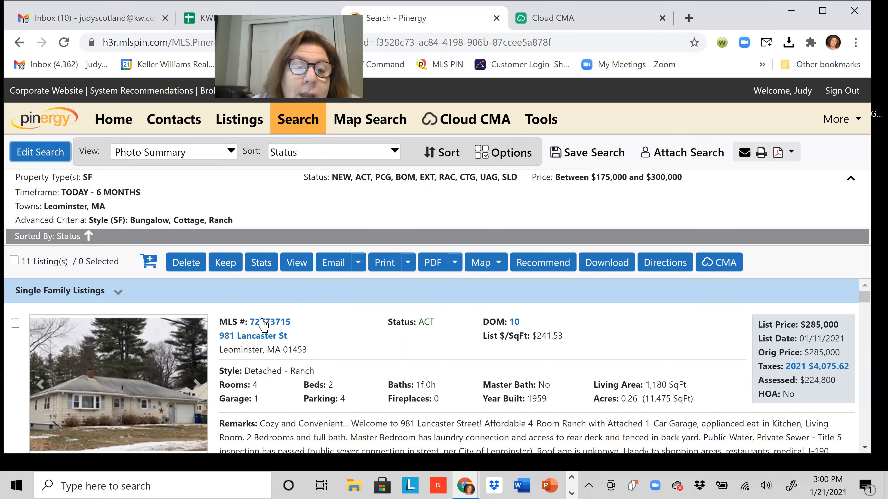
left_click(276, 322)
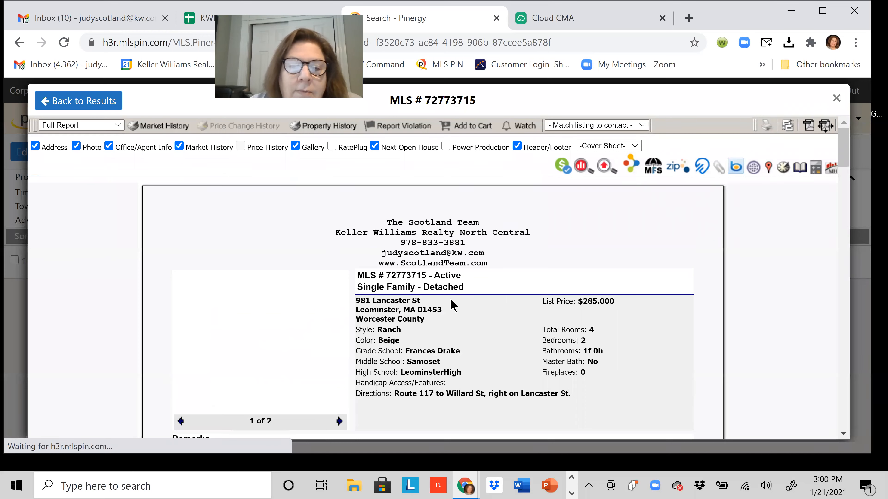
scroll(413, 332, "down", 1)
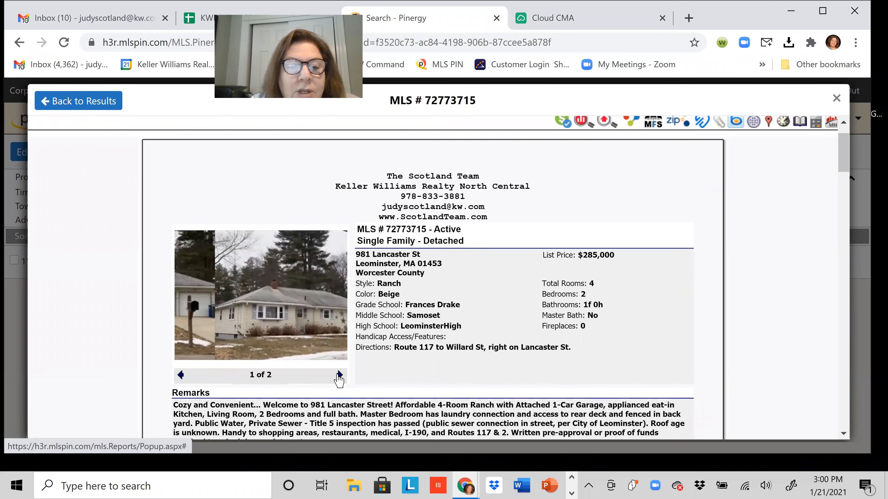
left_click(339, 375)
left_click(339, 376)
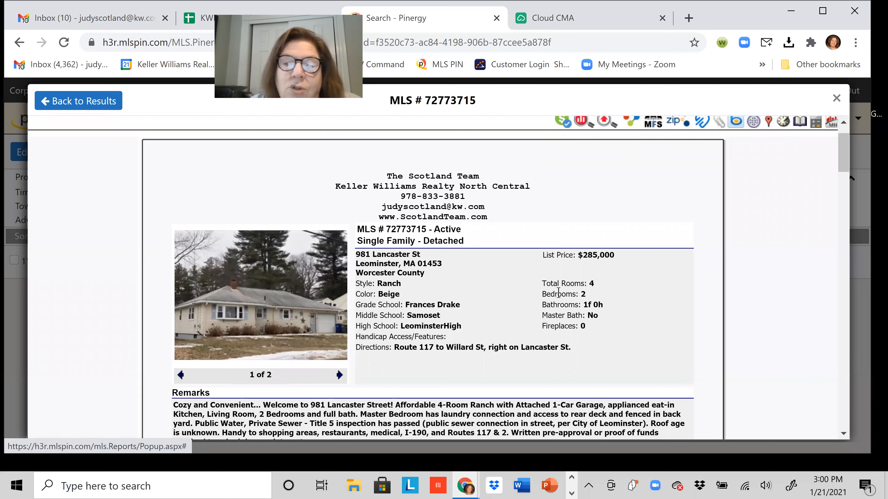
left_click(835, 98)
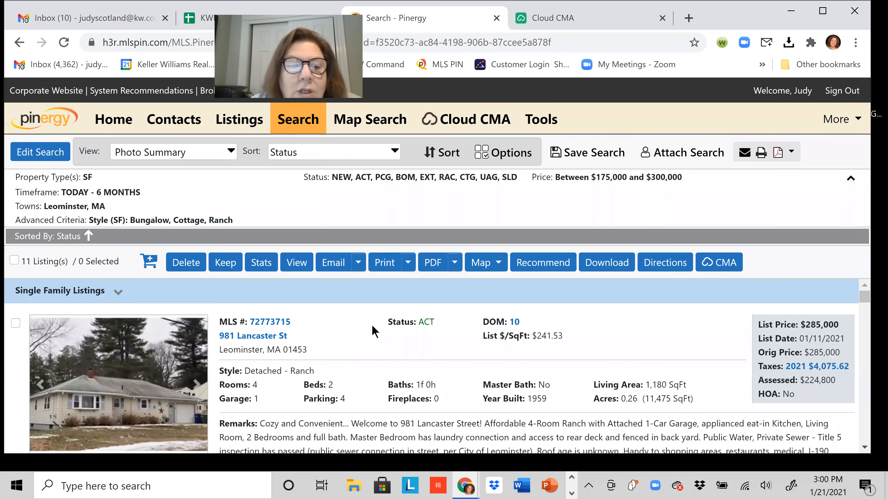
scroll(210, 374, "down", 3)
scroll(199, 379, "up", 4)
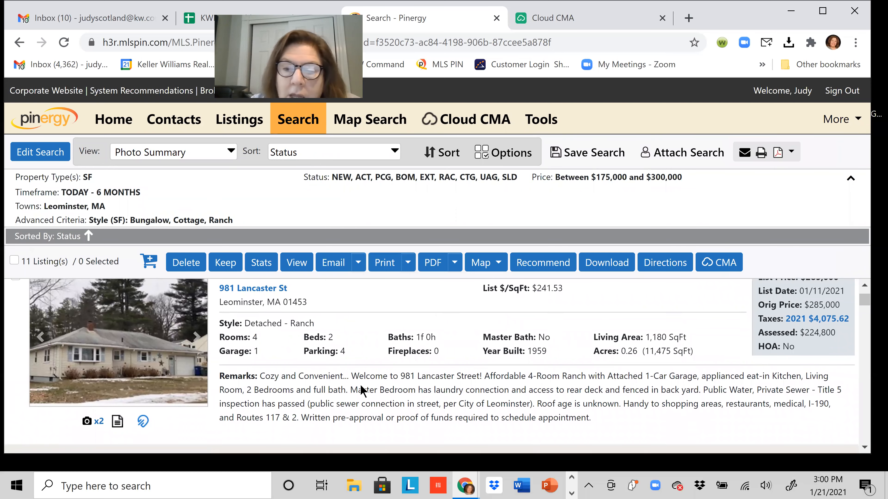
scroll(361, 387, "down", 1)
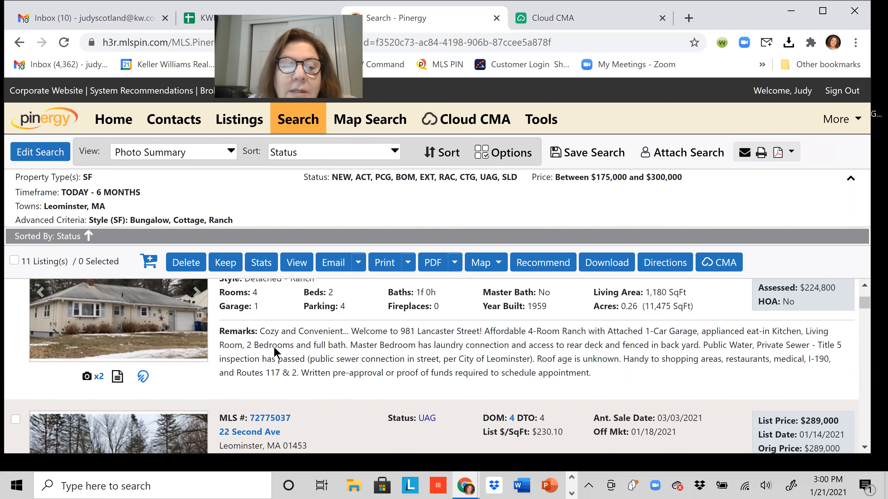
scroll(279, 353, "down", 1)
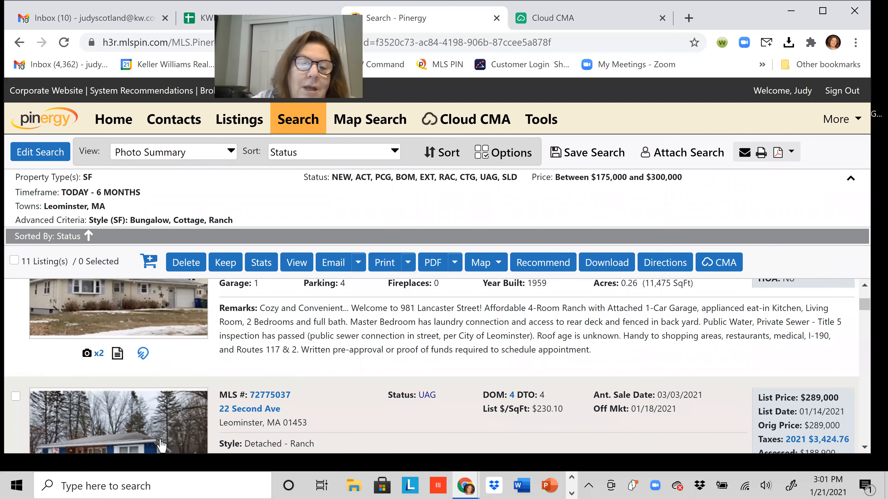
scroll(125, 404, "down", 3)
scroll(123, 402, "up", 1)
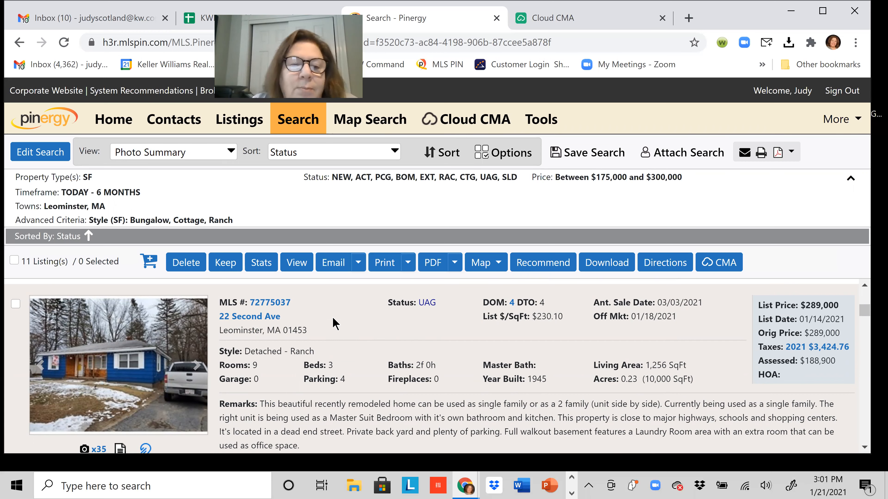
left_click(280, 304)
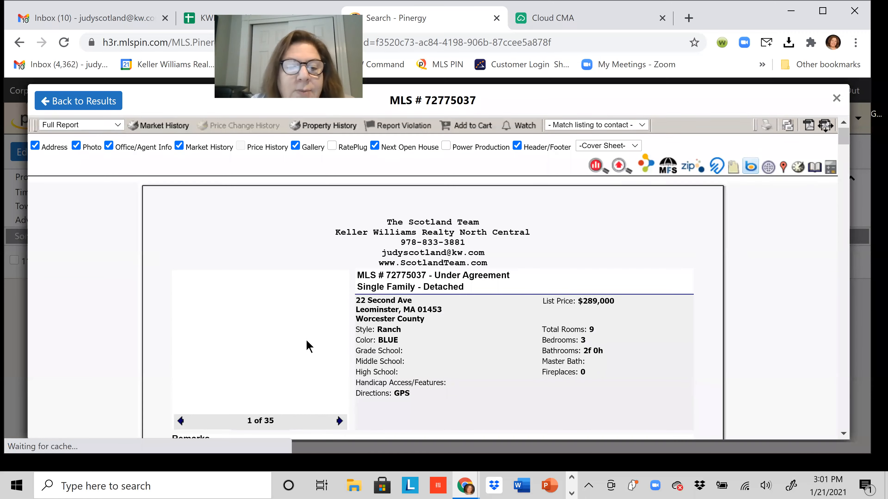
scroll(306, 344, "down", 2)
scroll(306, 342, "down", 15)
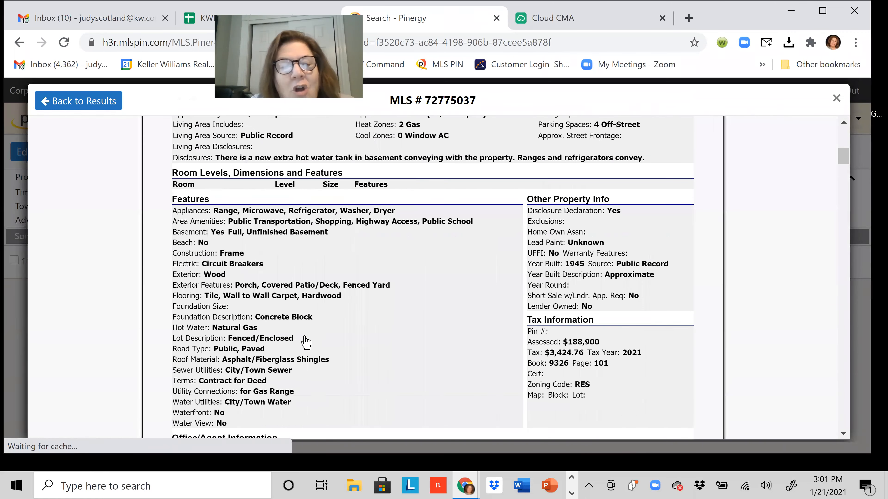
scroll(306, 343, "down", 3)
scroll(306, 342, "down", 8)
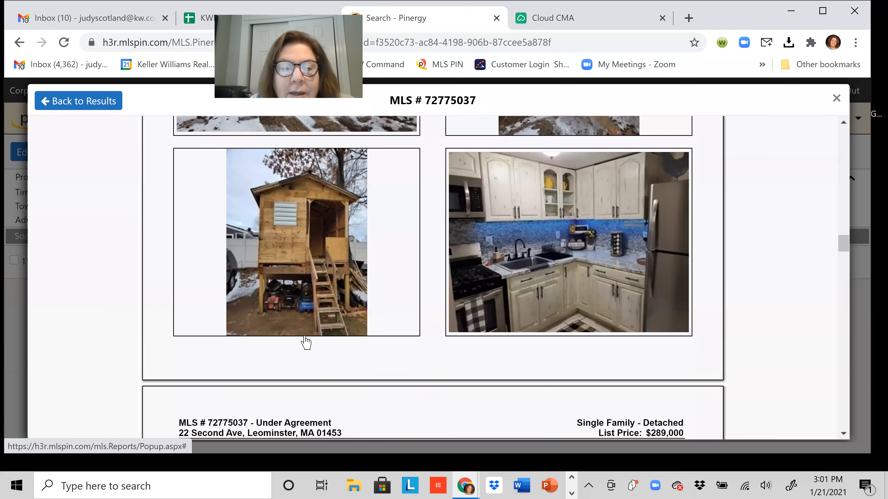
scroll(306, 342, "down", 2)
scroll(306, 343, "up", 1)
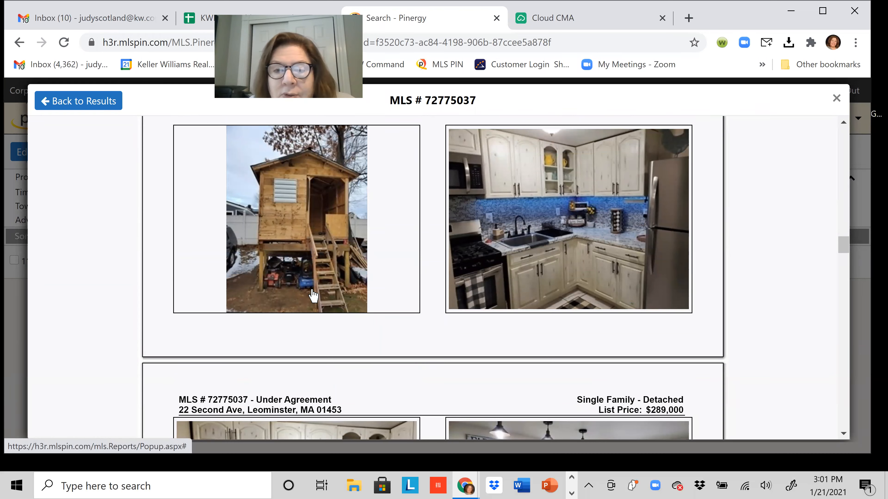
scroll(310, 297, "down", 4)
scroll(304, 314, "down", 1)
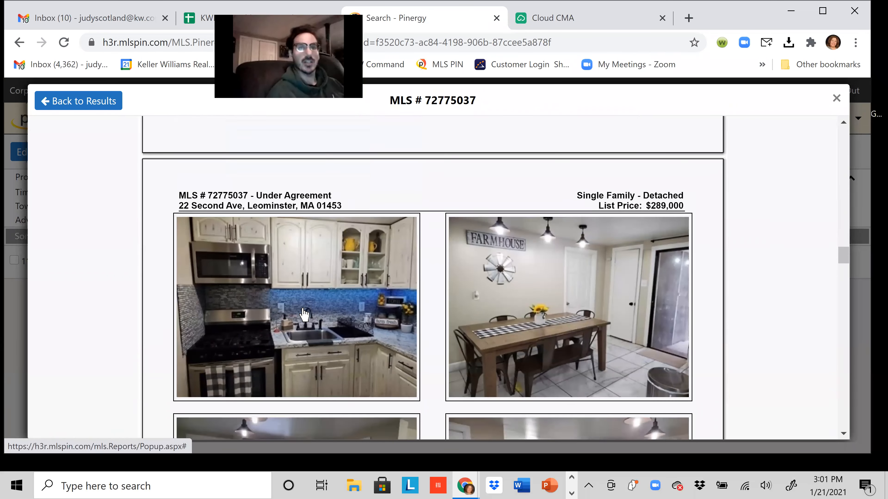
scroll(308, 325, "up", 6)
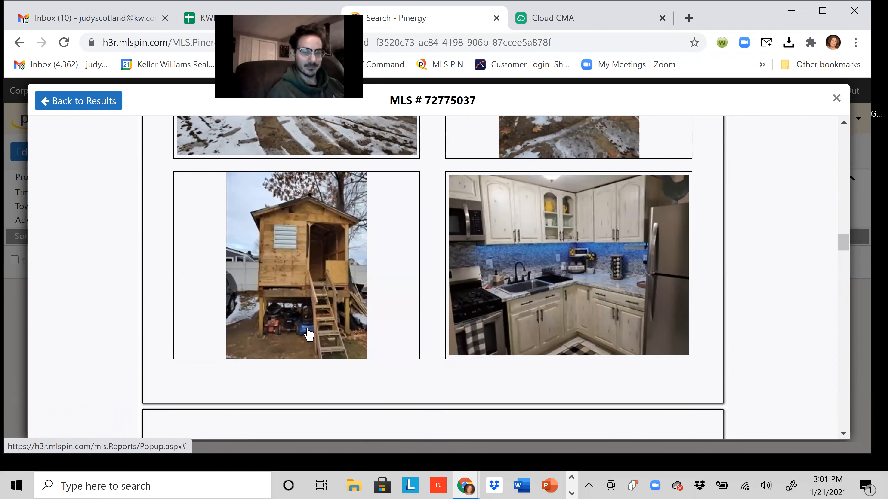
scroll(301, 339, "up", 5)
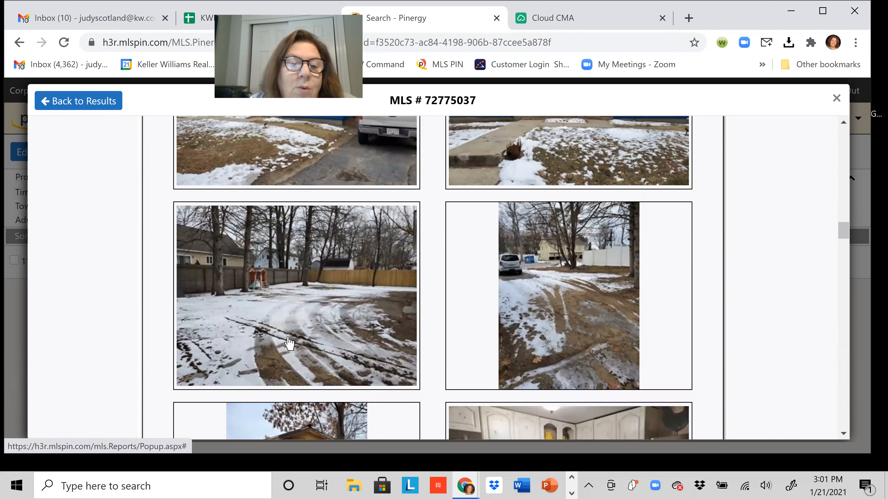
scroll(286, 344, "up", 4)
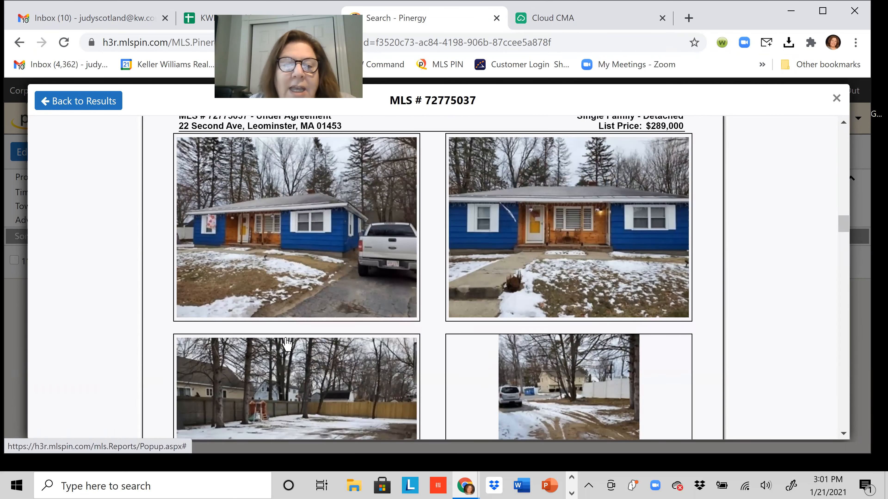
scroll(287, 344, "down", 2)
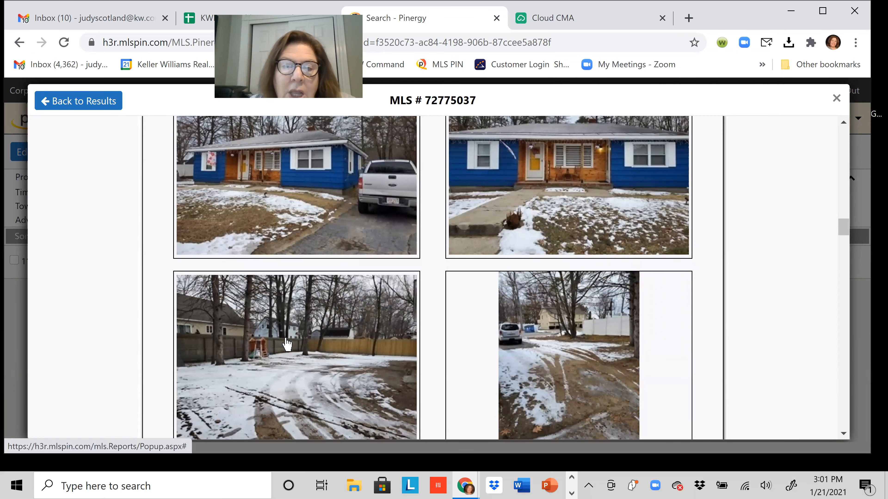
scroll(286, 345, "down", 5)
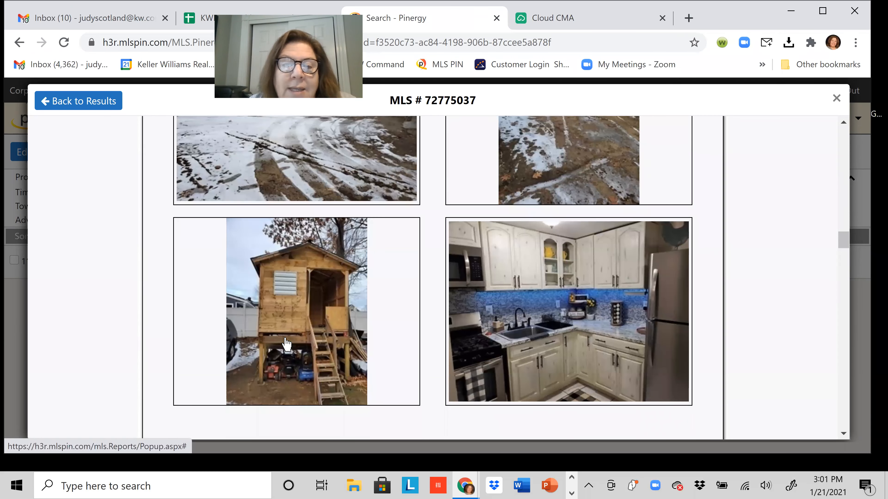
scroll(460, 321, "up", 5)
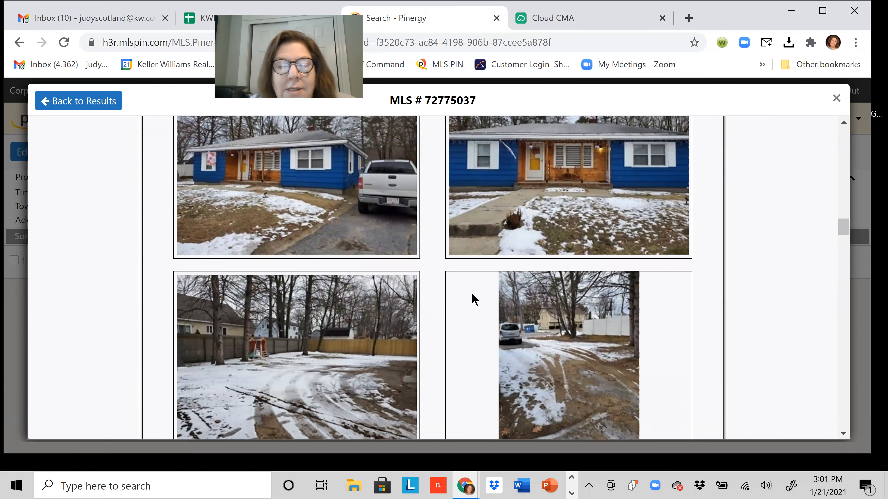
scroll(473, 299, "down", 2)
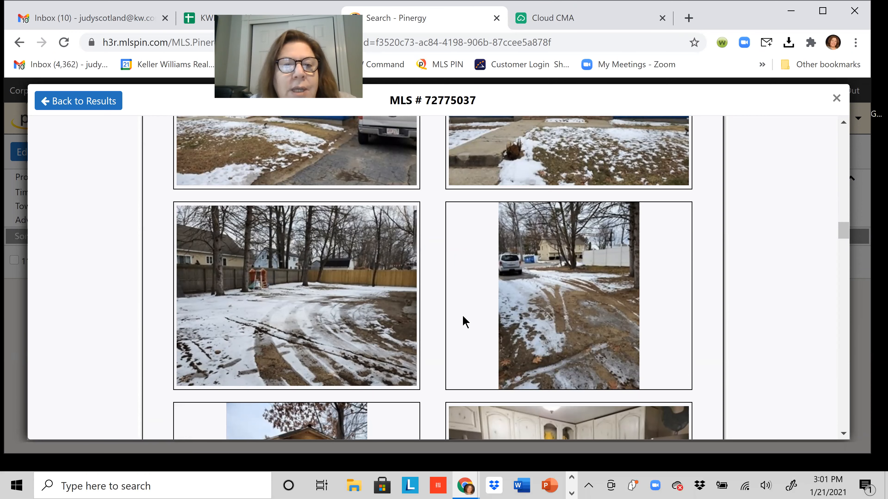
scroll(452, 323, "down", 4)
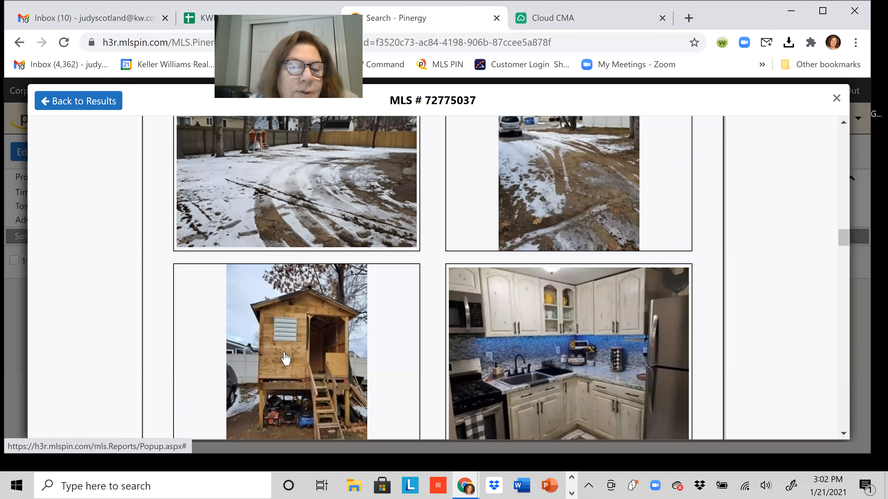
scroll(286, 358, "down", 3)
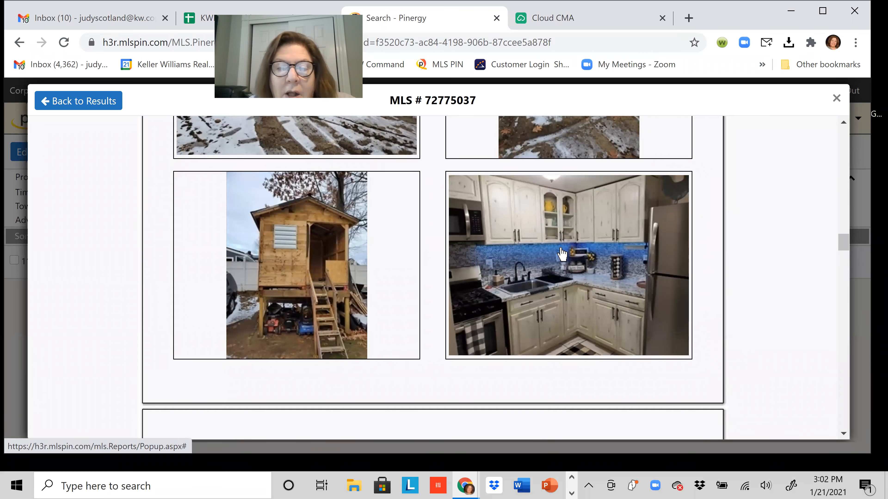
scroll(594, 301, "down", 2)
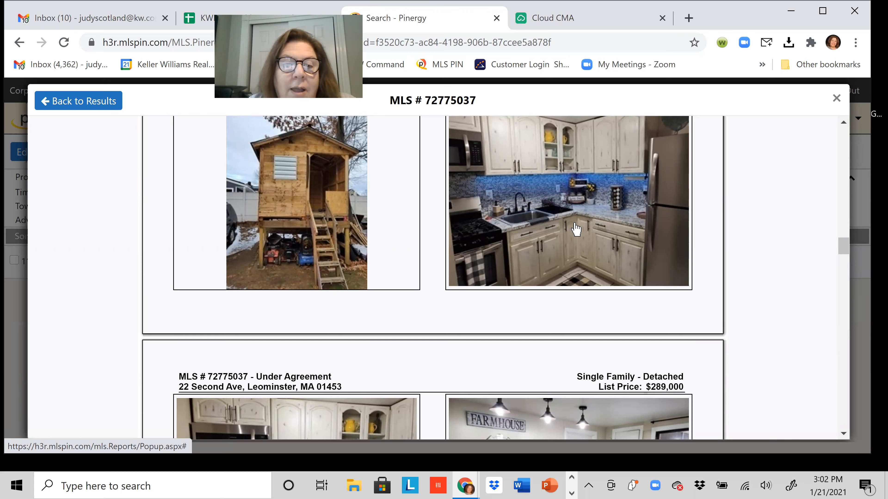
scroll(576, 229, "down", 5)
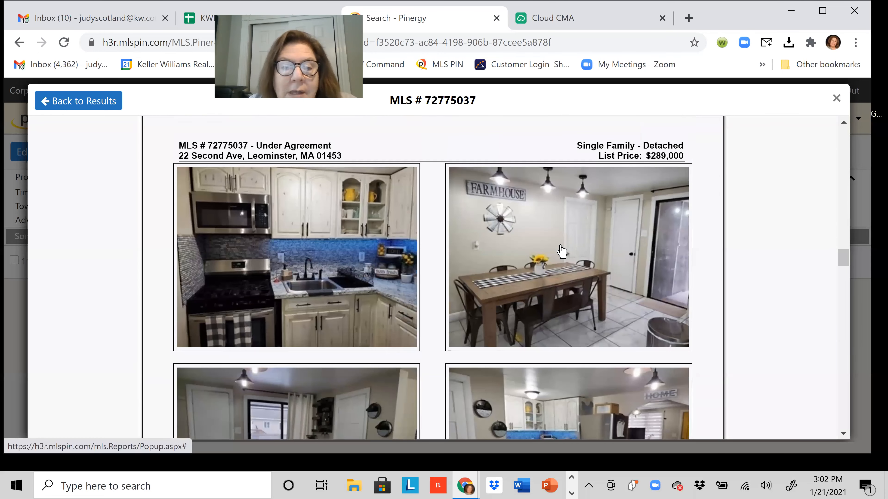
scroll(561, 251, "down", 1)
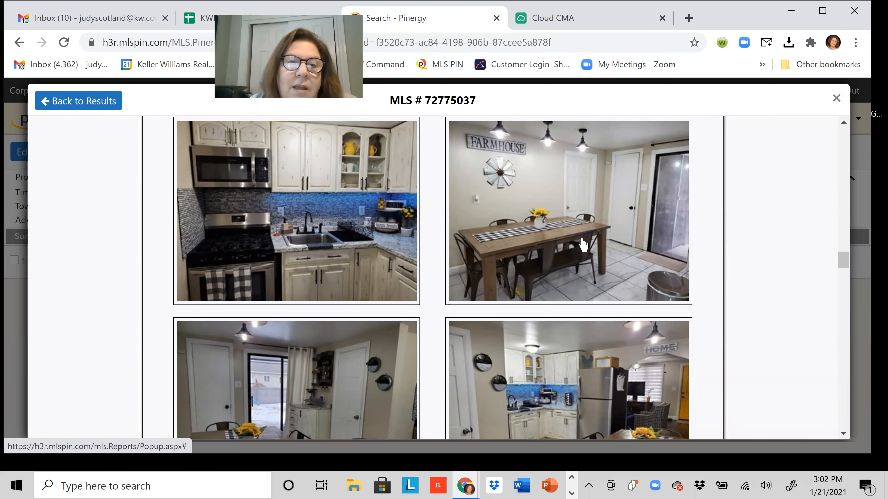
scroll(587, 246, "down", 2)
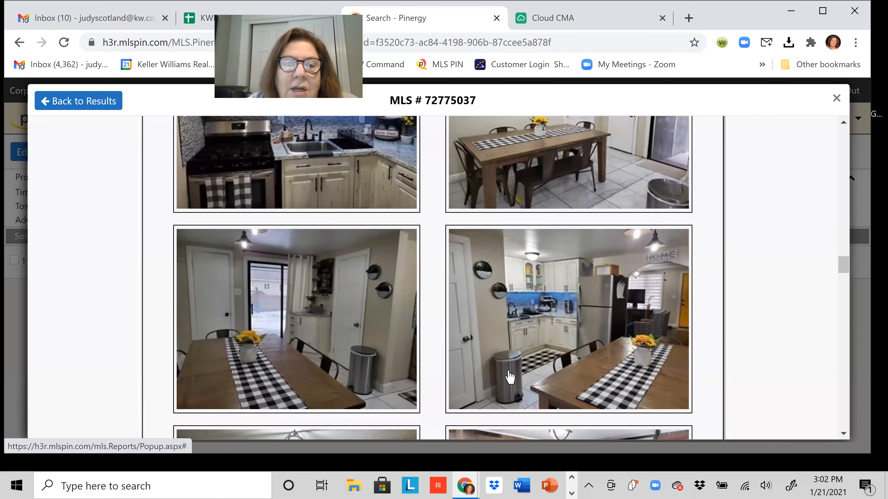
scroll(510, 377, "down", 5)
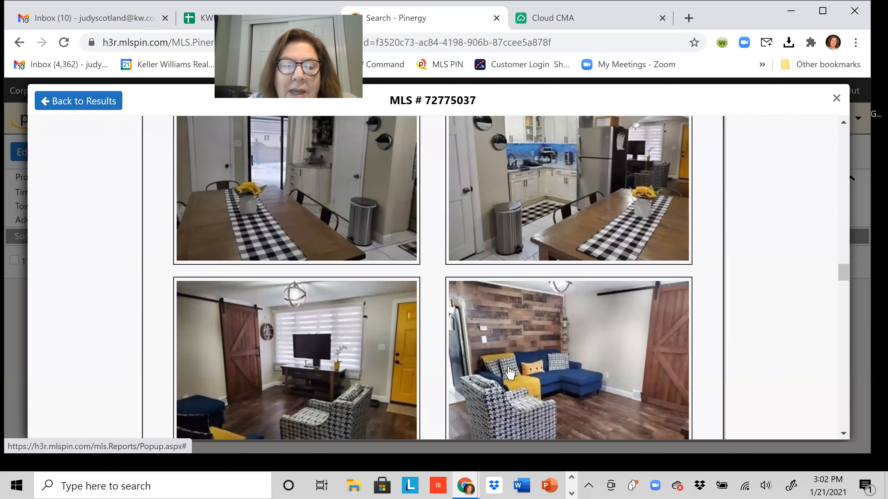
scroll(578, 332, "down", 1)
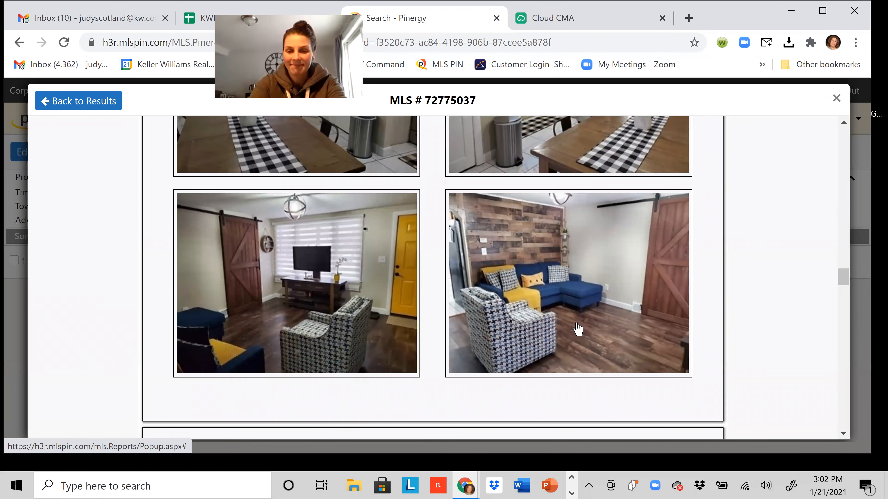
scroll(572, 325, "down", 5)
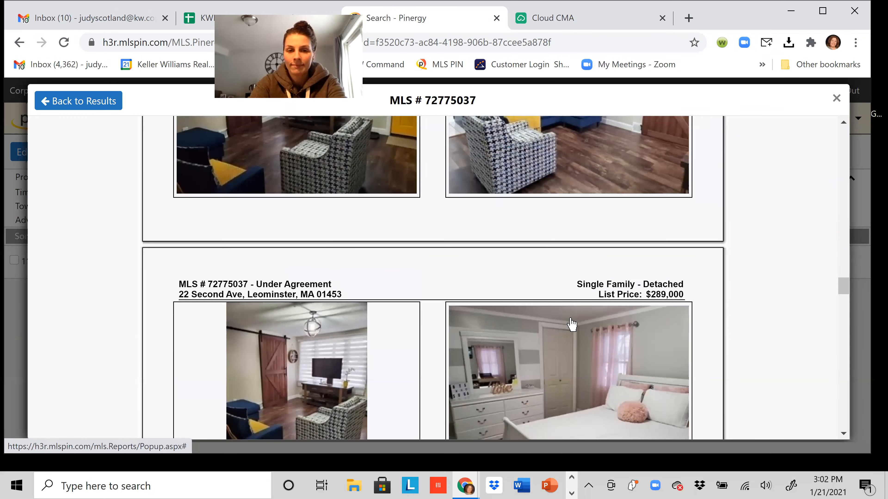
scroll(572, 325, "down", 4)
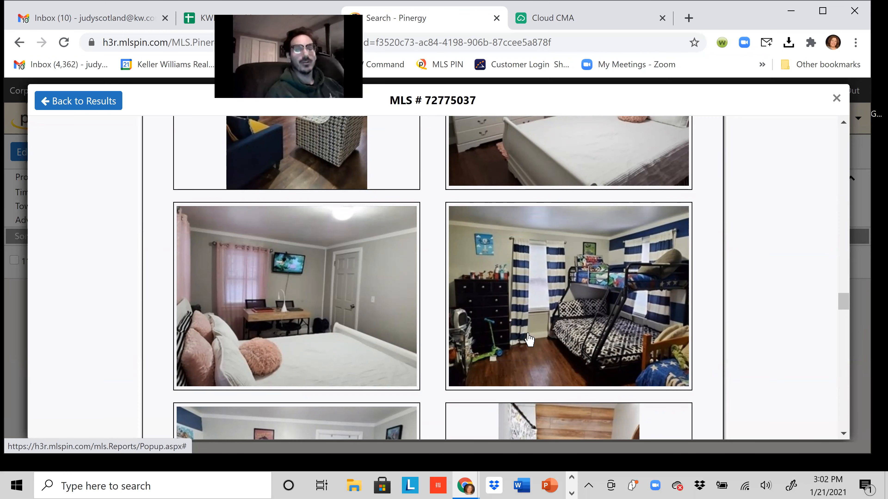
scroll(529, 339, "down", 4)
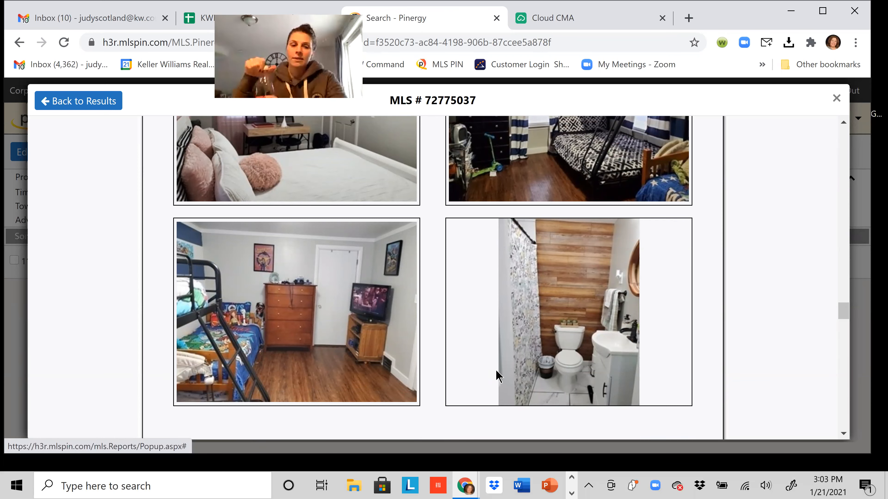
scroll(498, 377, "down", 1)
scroll(498, 377, "down", 5)
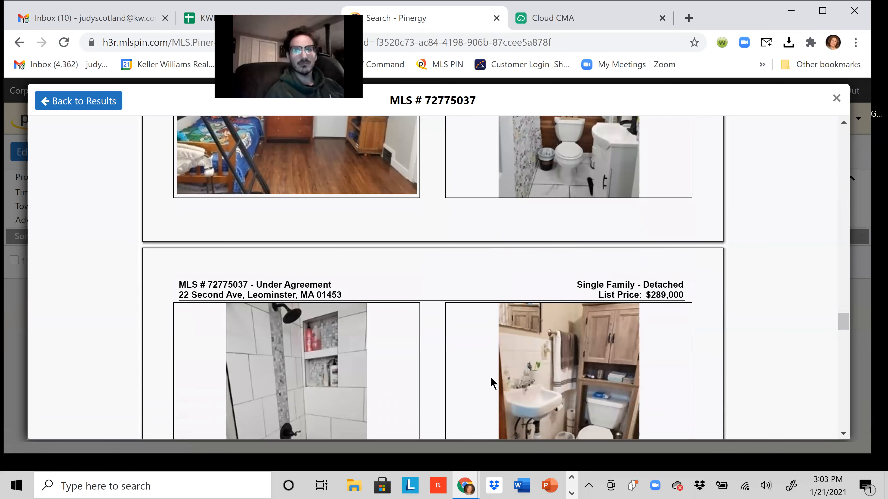
scroll(491, 380, "up", 3)
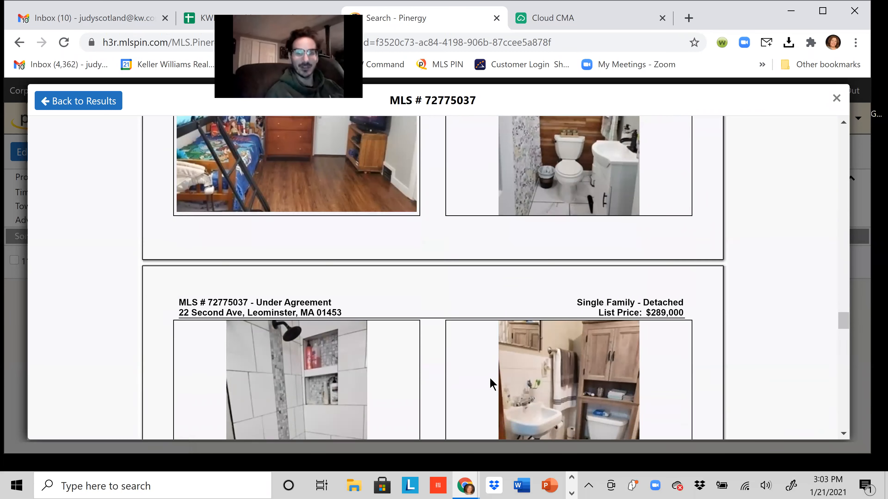
scroll(491, 380, "down", 5)
scroll(491, 384, "down", 4)
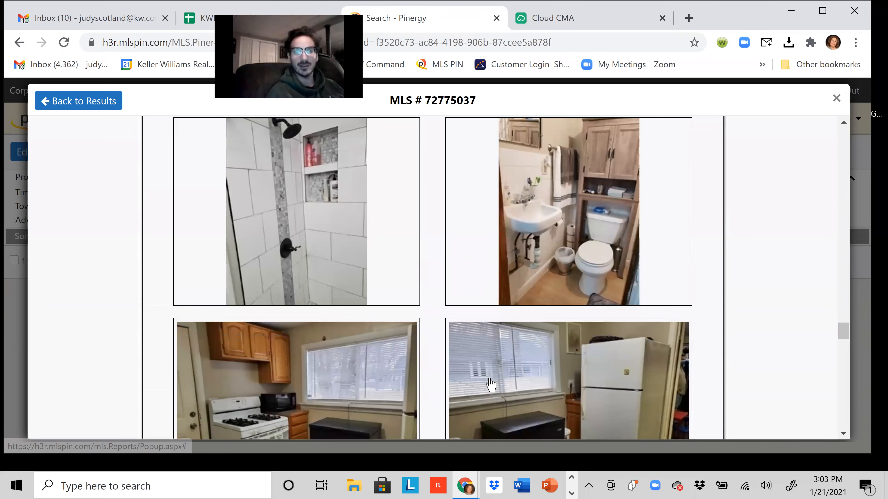
scroll(491, 384, "down", 5)
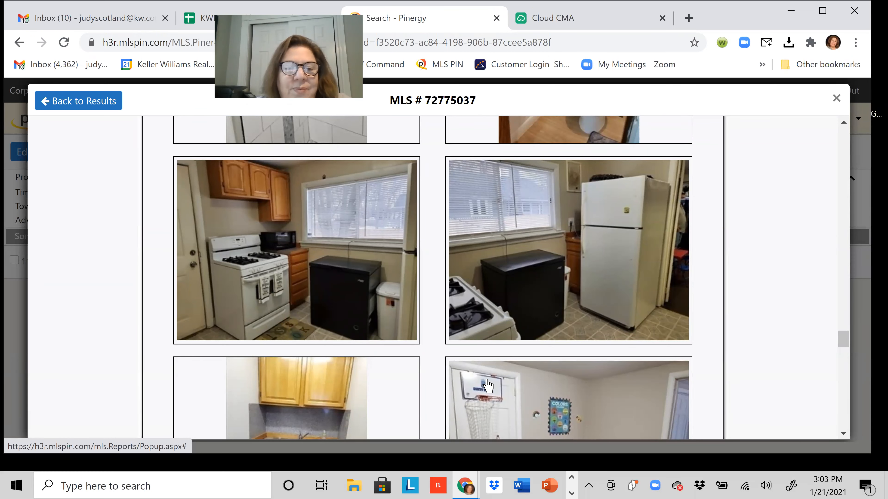
scroll(489, 385, "down", 9)
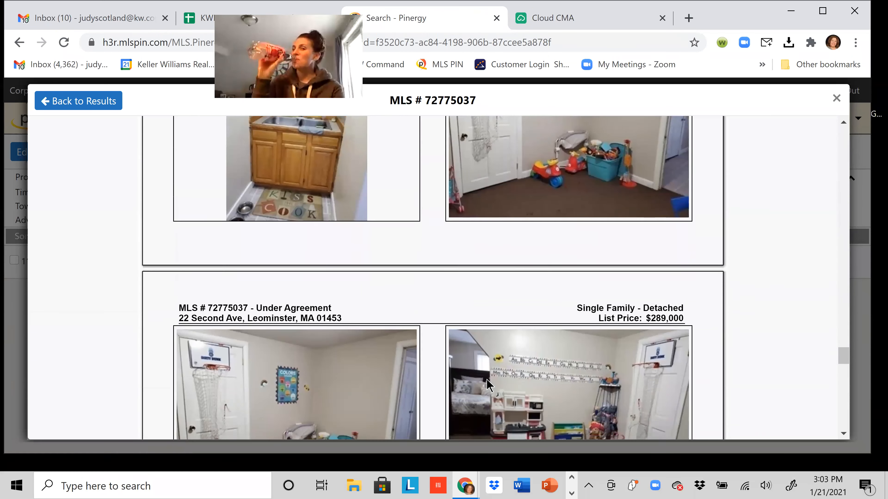
scroll(488, 384, "down", 4)
scroll(488, 385, "down", 3)
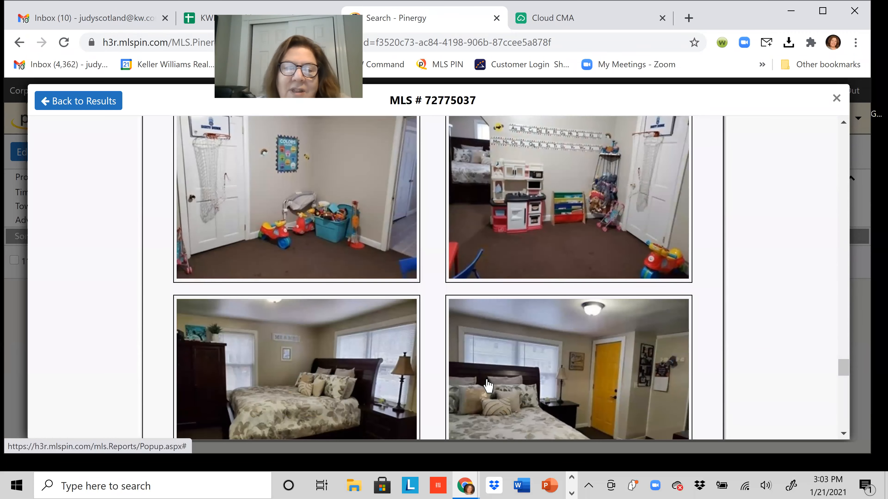
scroll(488, 385, "down", 5)
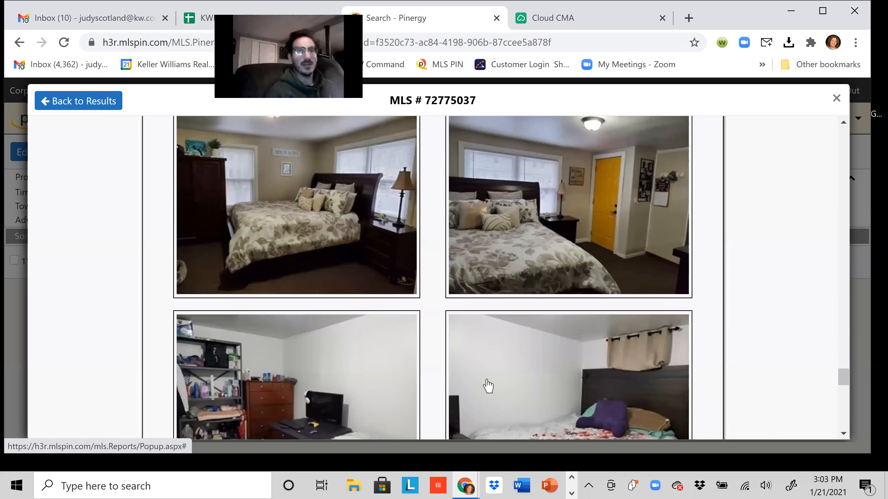
scroll(488, 385, "down", 5)
scroll(488, 385, "down", 7)
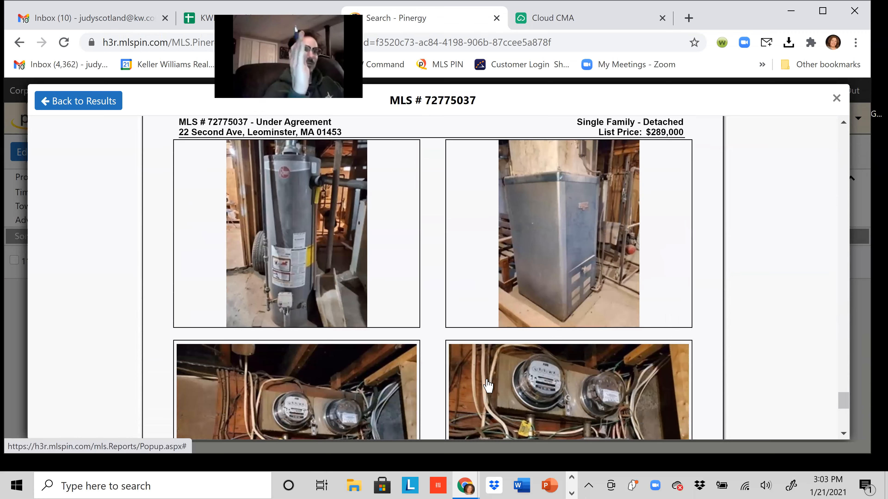
scroll(488, 385, "down", 4)
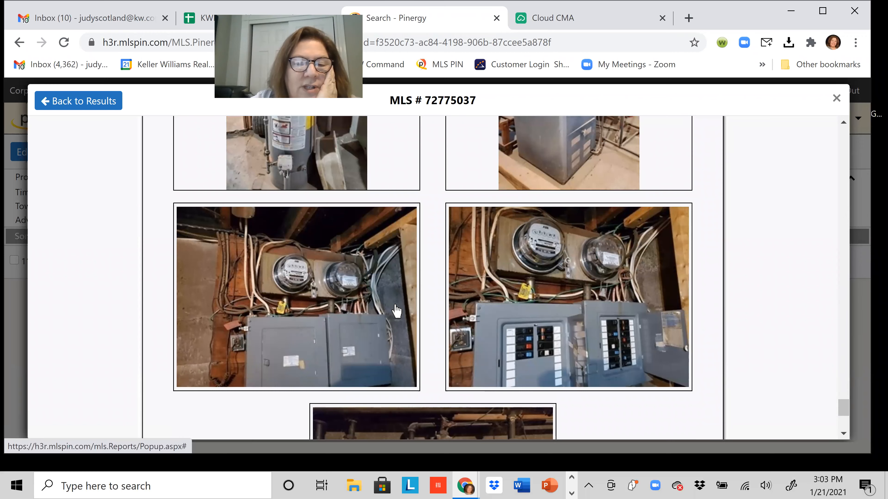
scroll(438, 314, "up", 4)
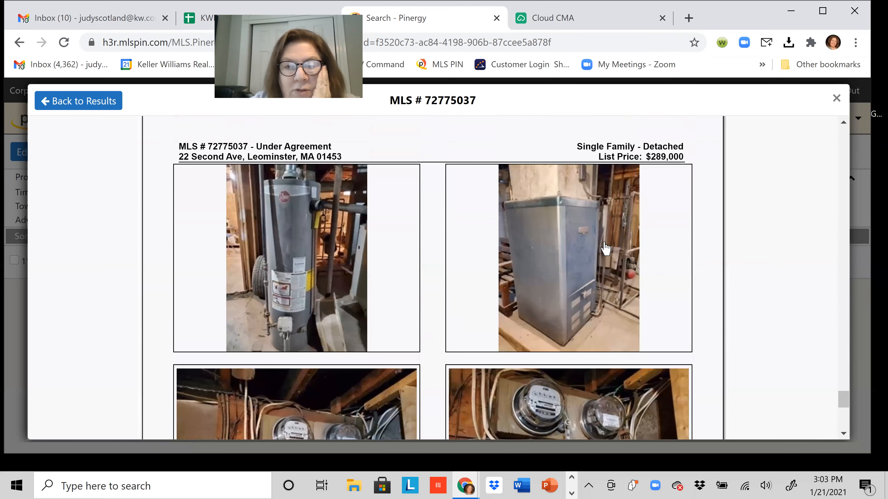
scroll(297, 269, "down", 10)
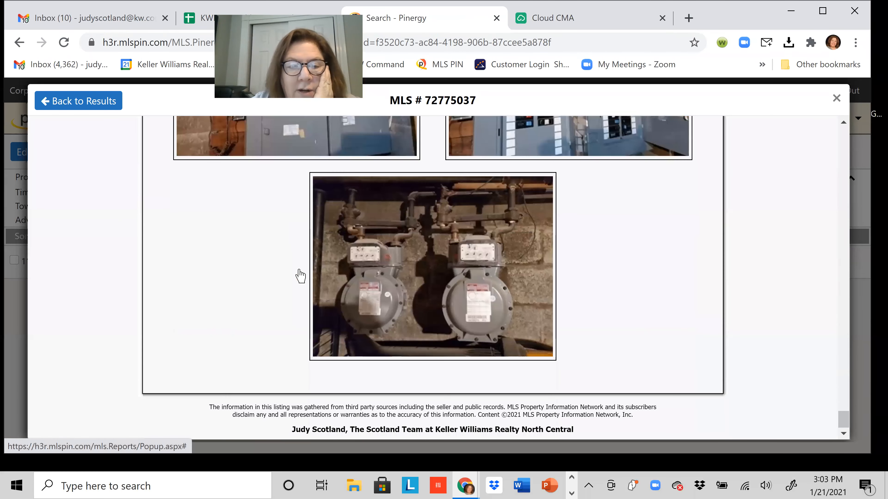
scroll(407, 284, "up", 1)
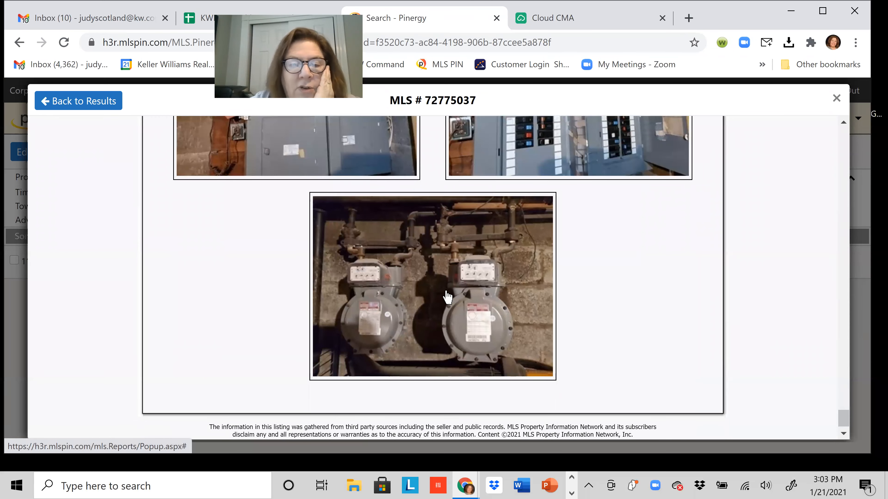
scroll(177, 370, "up", 8)
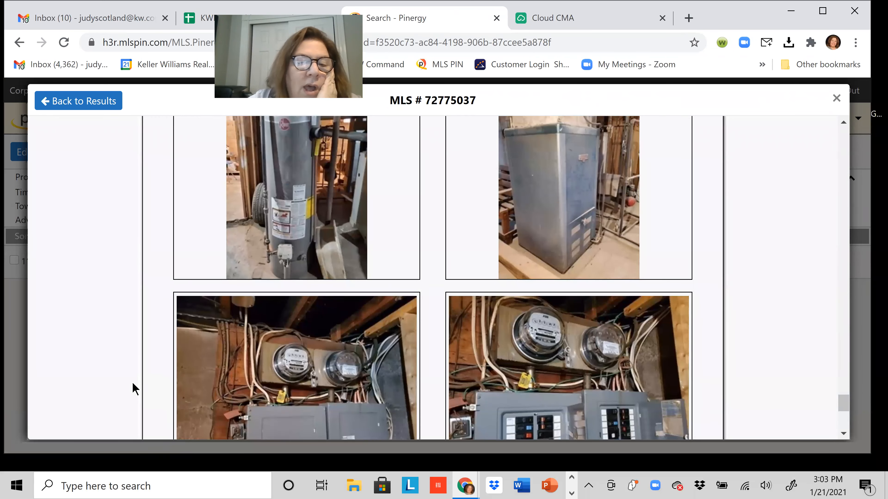
scroll(133, 388, "up", 12)
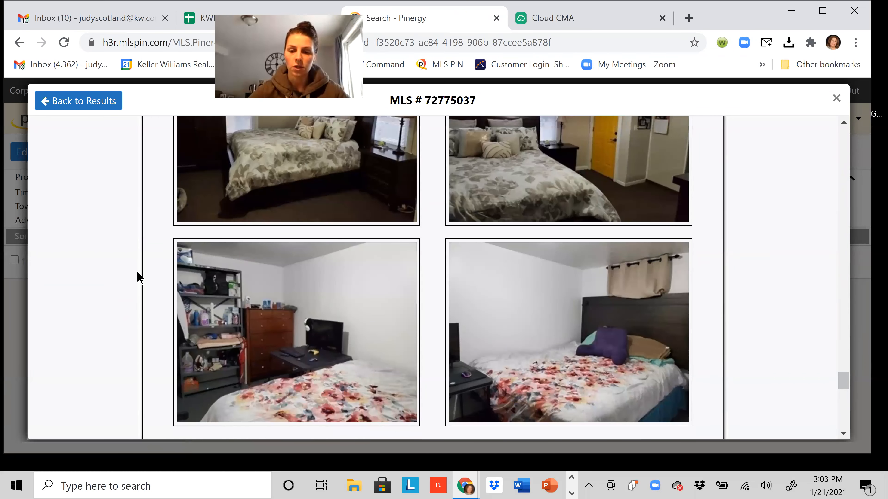
scroll(238, 283, "up", 10)
scroll(238, 282, "up", 12)
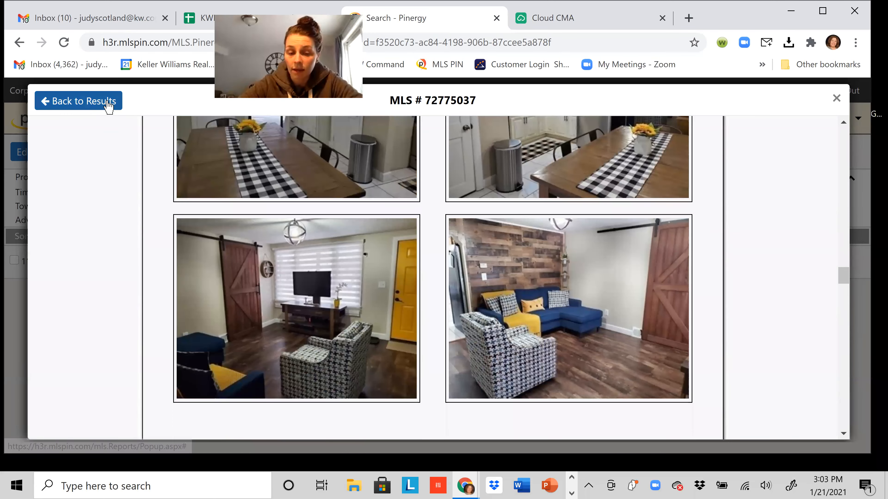
left_click(109, 103)
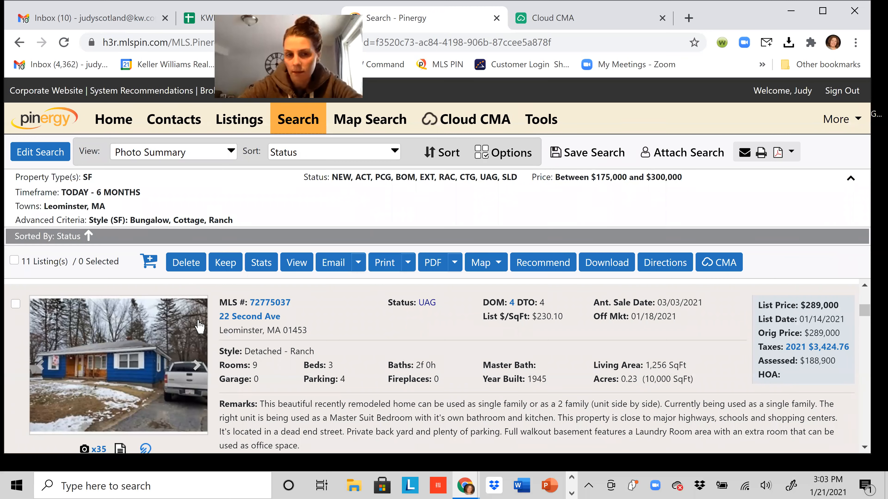
scroll(193, 337, "down", 5)
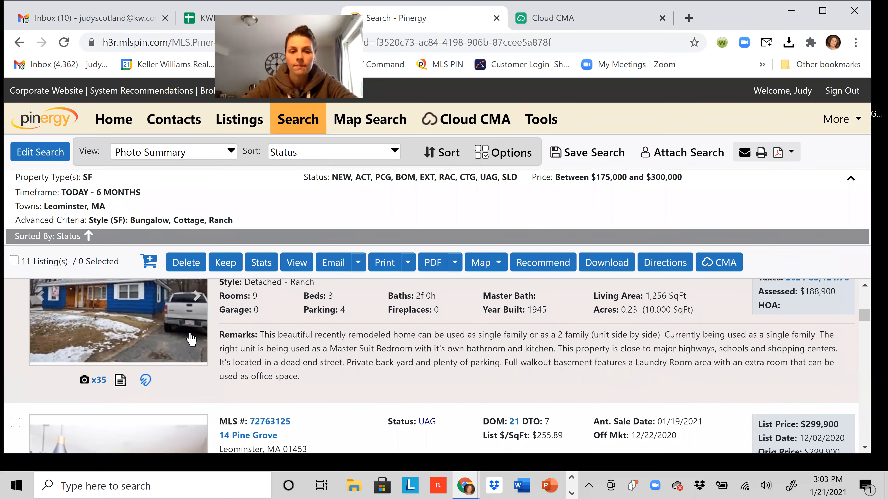
scroll(189, 342, "down", 2)
scroll(173, 350, "up", 1)
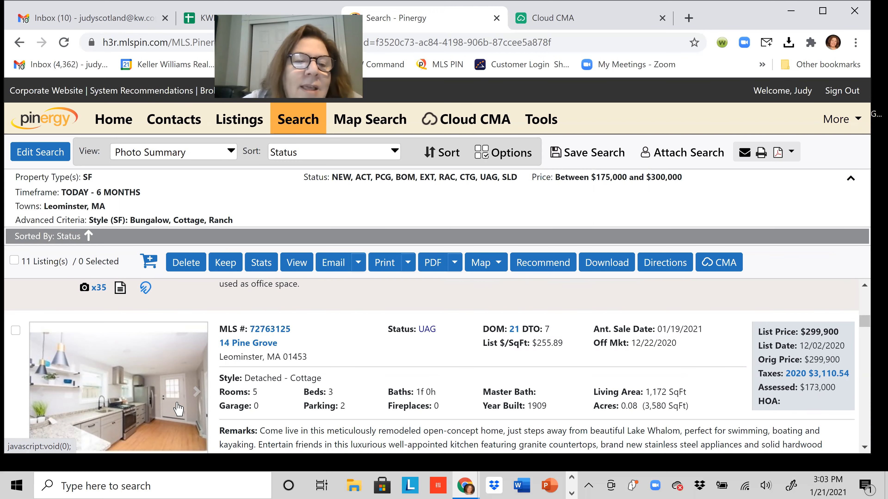
scroll(179, 407, "up", 1)
scroll(178, 407, "down", 6)
scroll(177, 406, "down", 2)
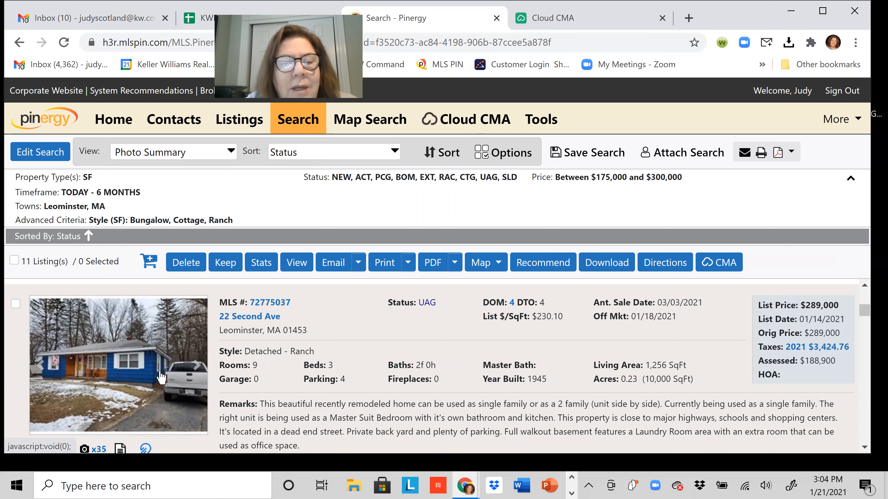
scroll(161, 377, "down", 2)
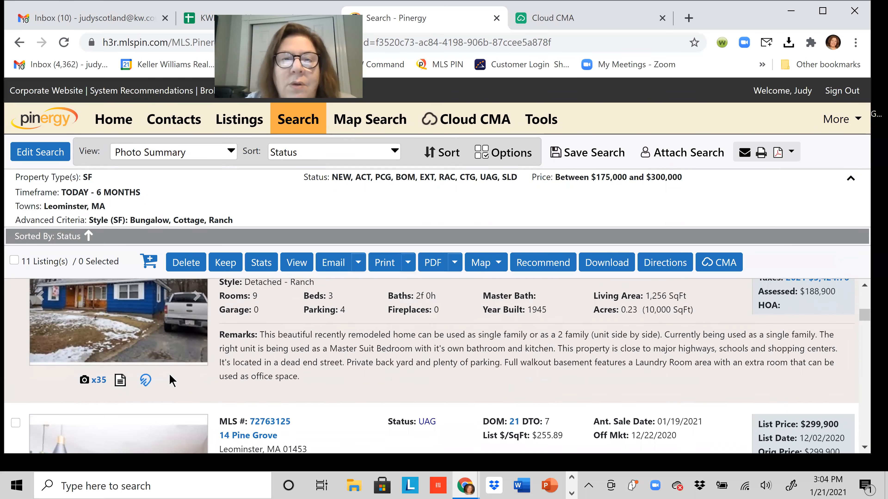
scroll(171, 380, "down", 5)
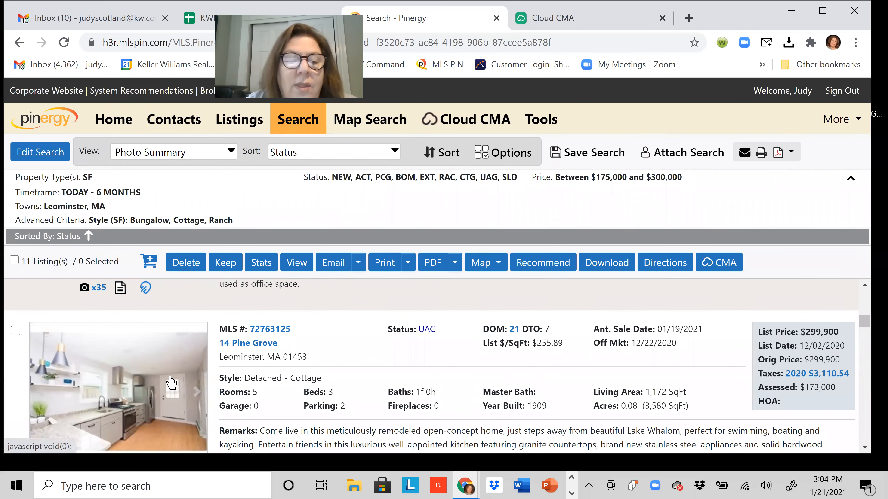
scroll(170, 382, "down", 1)
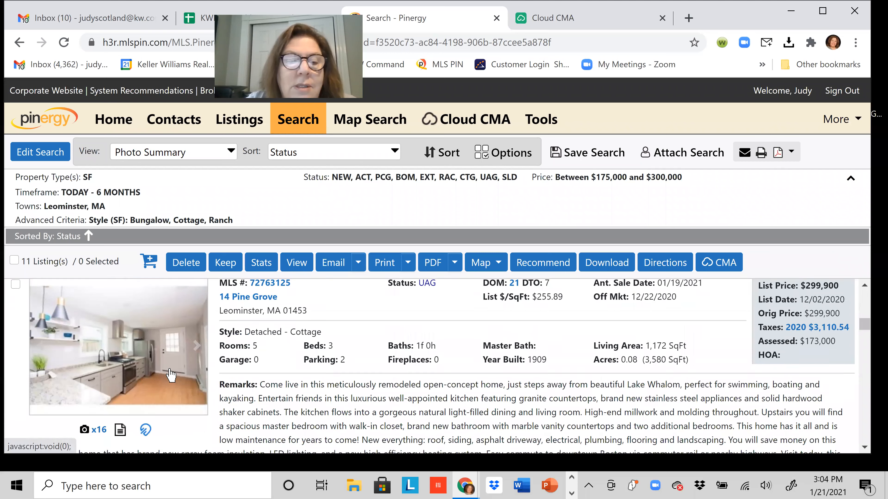
left_click(270, 283)
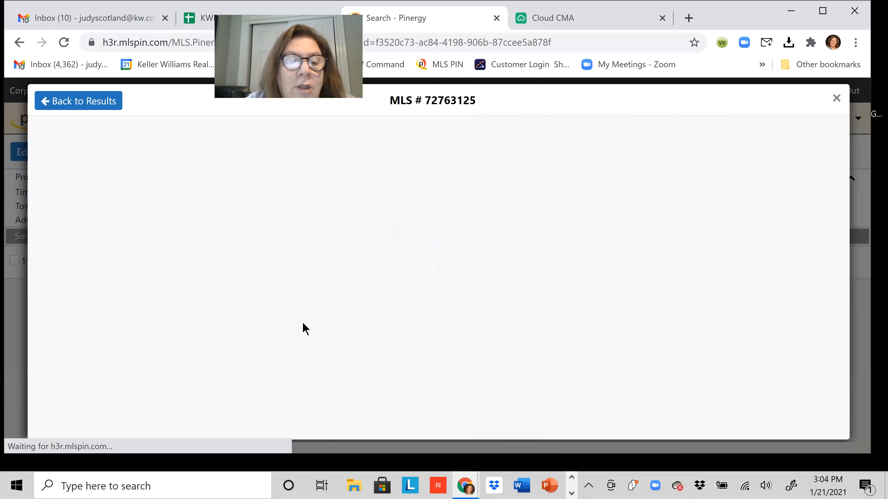
scroll(372, 322, "down", 6)
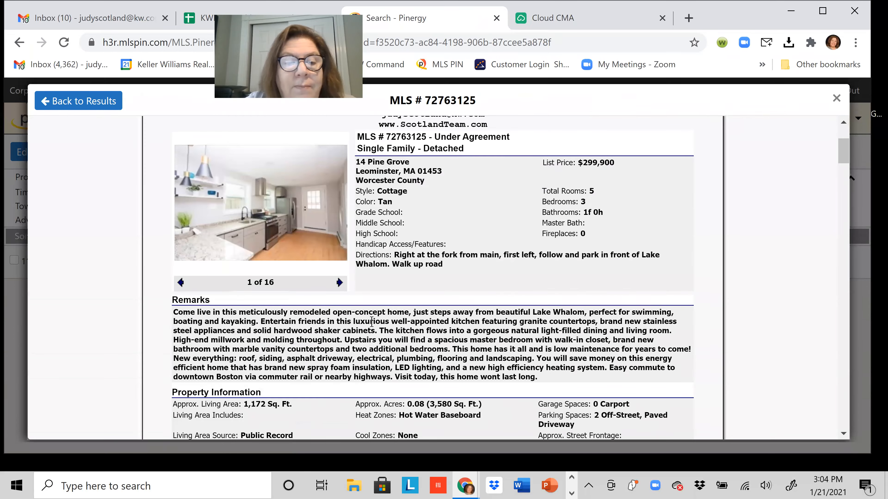
scroll(565, 224, "up", 3)
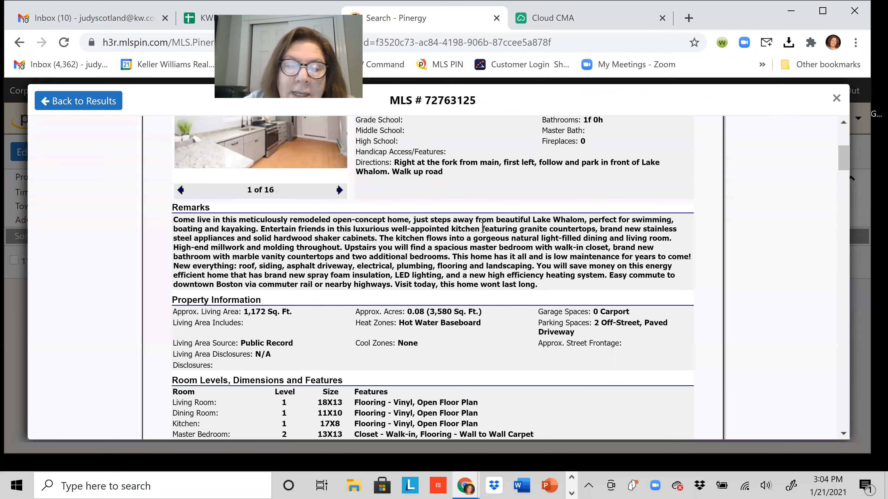
scroll(277, 305, "down", 10)
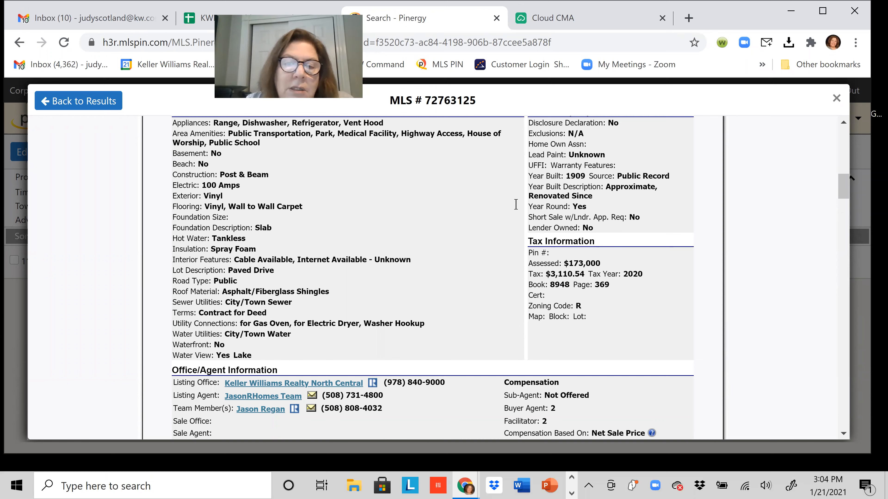
scroll(378, 297, "down", 3)
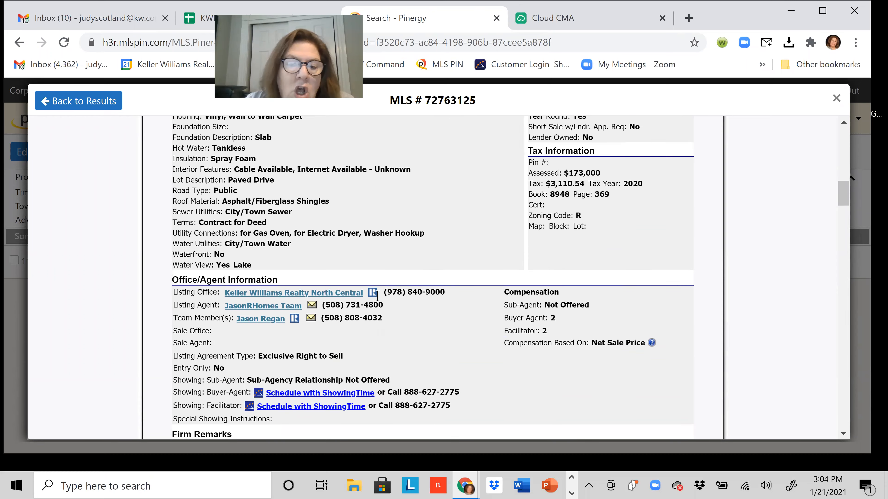
scroll(377, 296, "down", 15)
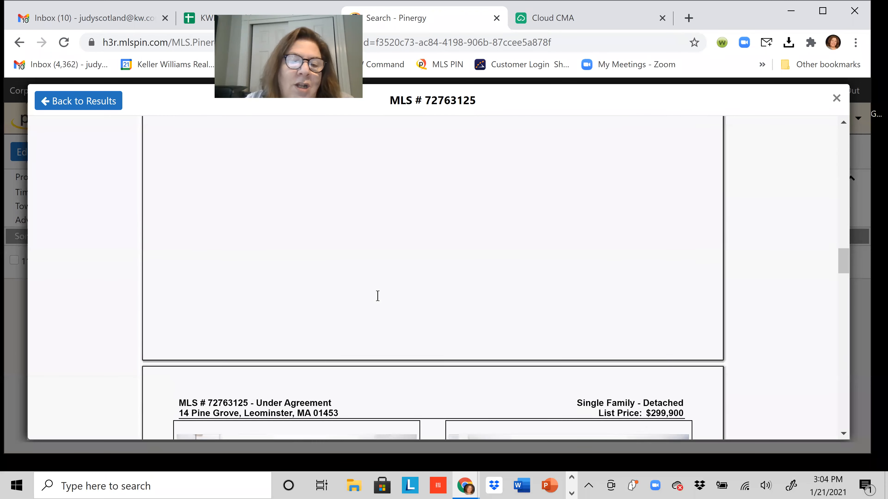
scroll(378, 296, "down", 8)
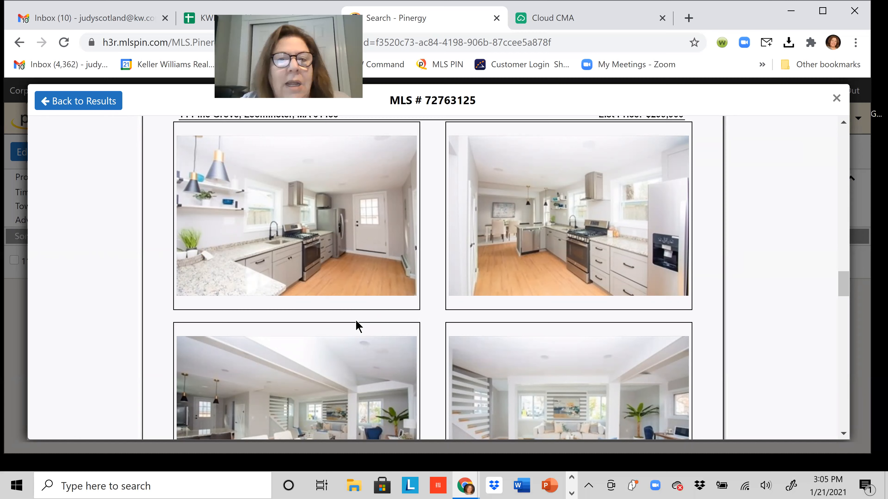
scroll(381, 296, "down", 5)
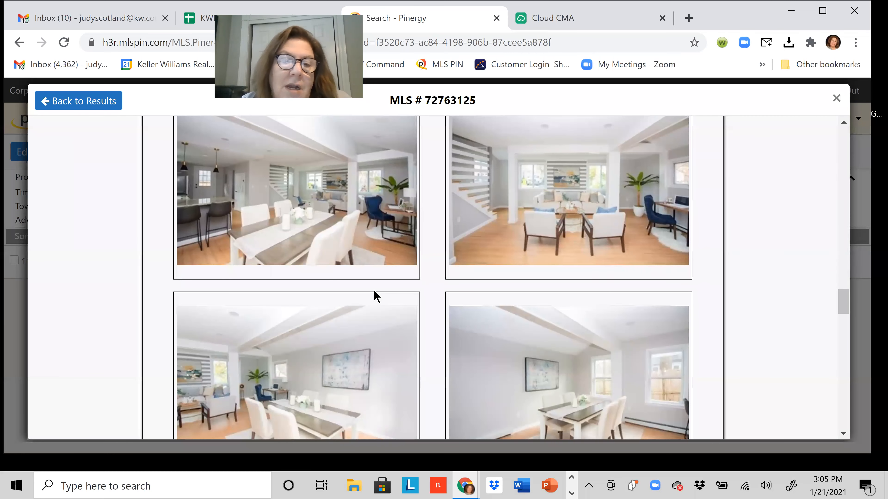
scroll(342, 315, "down", 5)
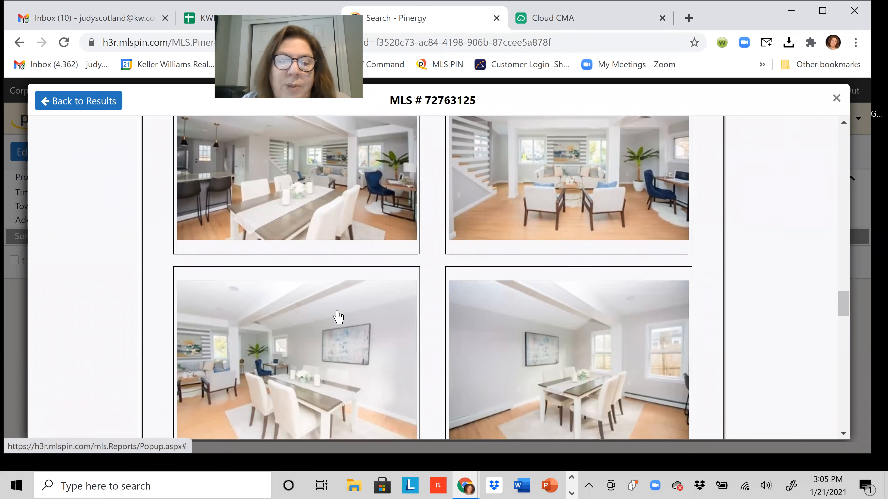
scroll(338, 314, "down", 5)
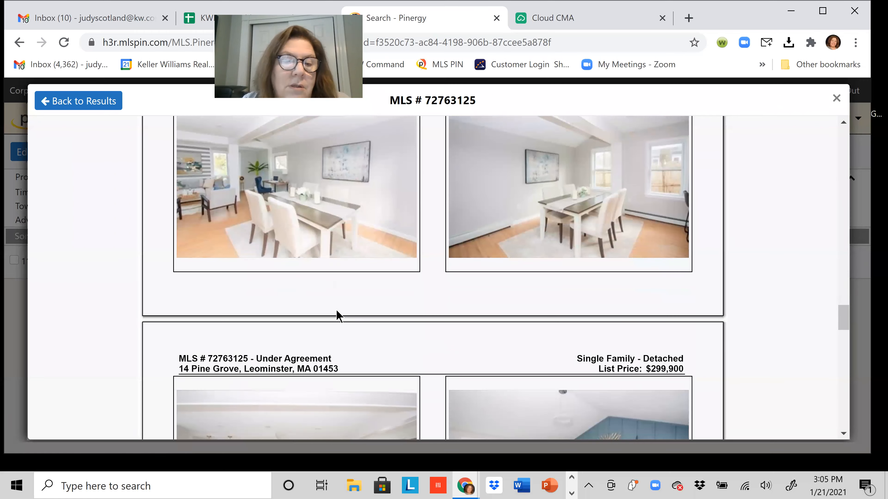
scroll(338, 317, "down", 3)
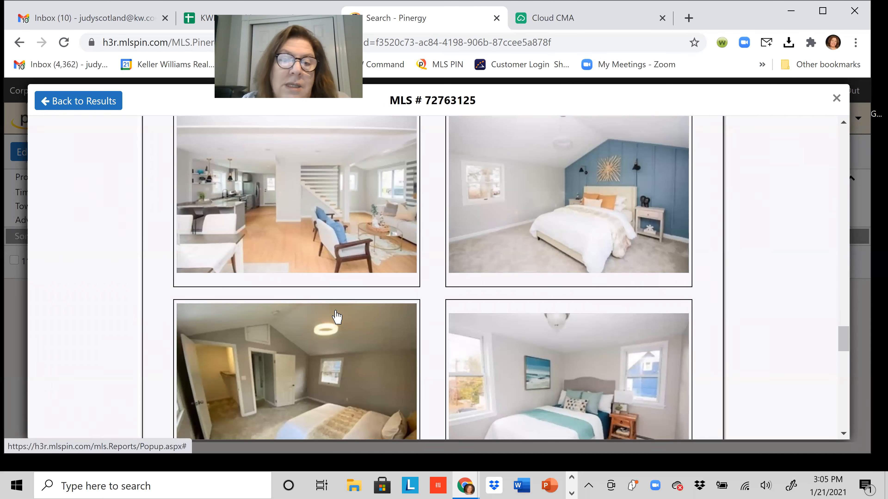
scroll(336, 316, "down", 3)
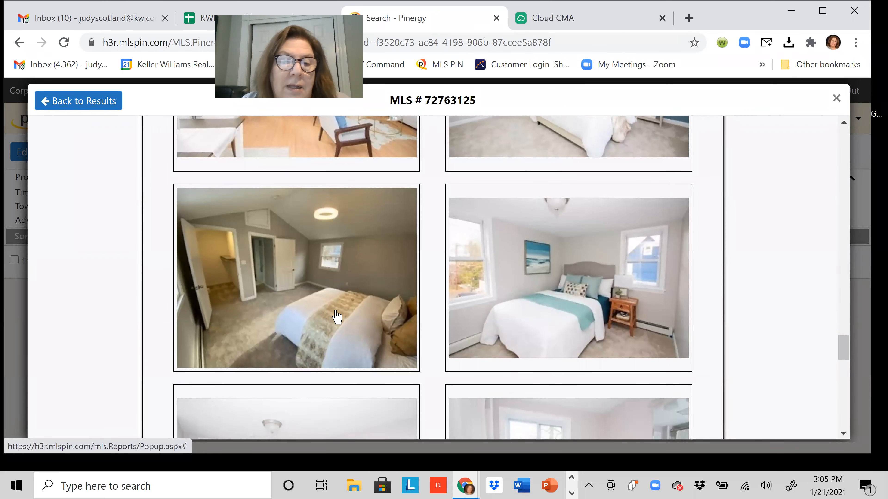
scroll(337, 316, "down", 6)
scroll(336, 317, "down", 2)
scroll(337, 317, "down", 3)
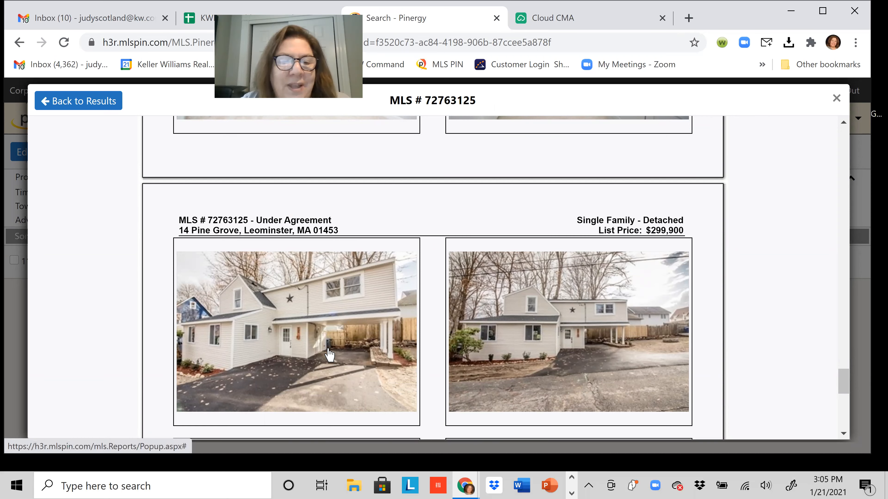
scroll(329, 354, "down", 5)
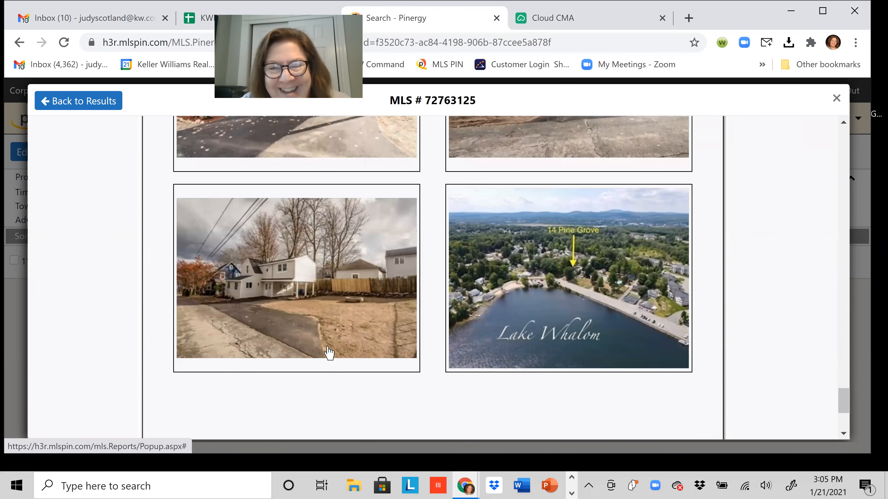
scroll(327, 344, "down", 2)
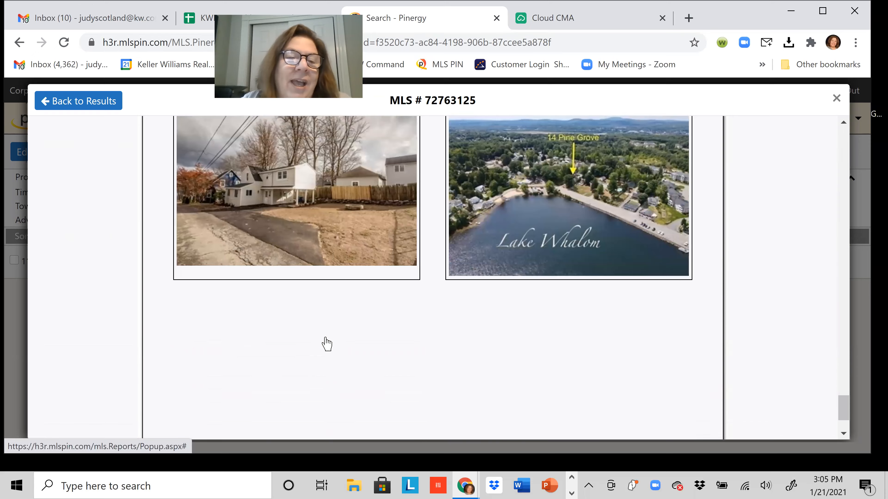
scroll(325, 343, "down", 2)
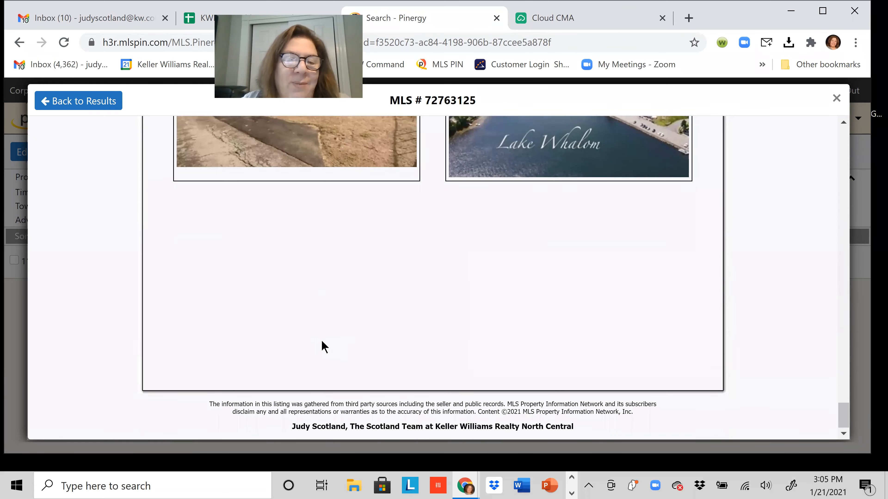
scroll(324, 346, "up", 14)
scroll(322, 341, "up", 8)
scroll(321, 346, "up", 15)
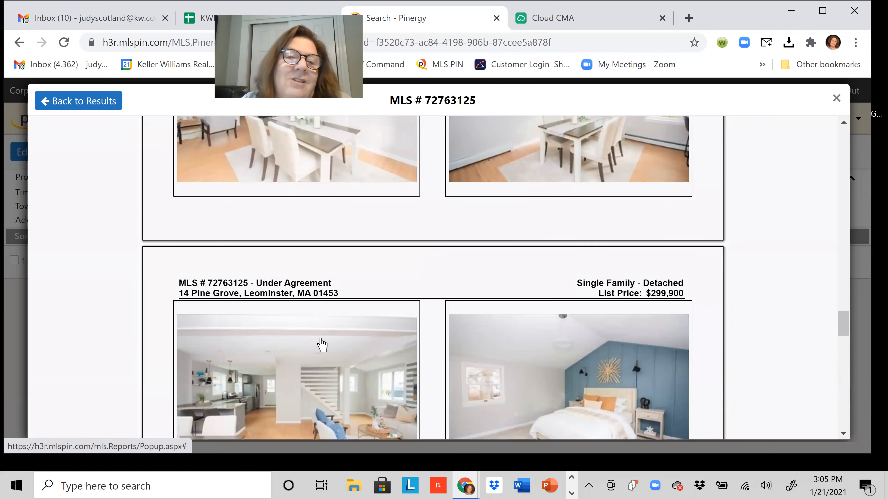
scroll(322, 345, "up", 12)
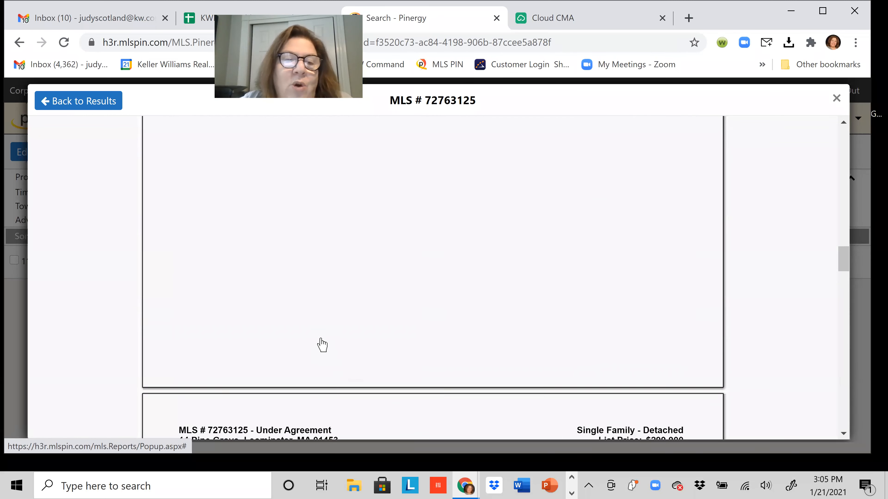
scroll(322, 345, "up", 3)
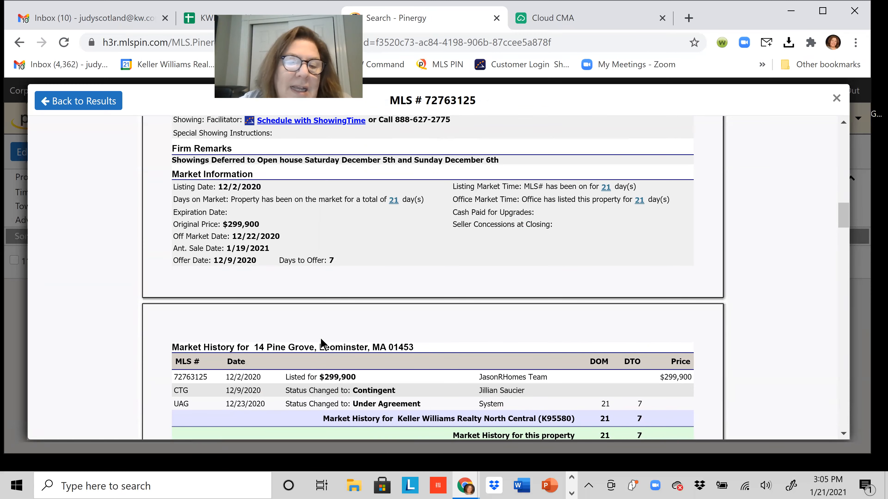
scroll(322, 345, "up", 12)
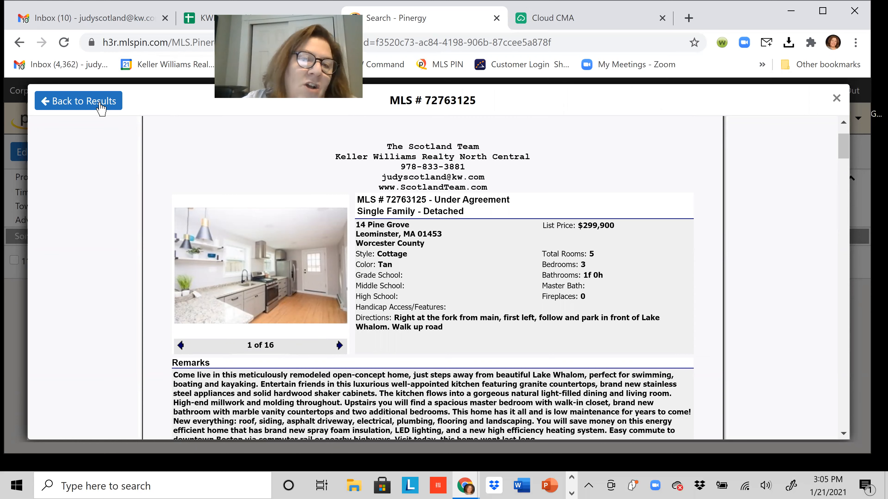
Return to results, select all 11 listings and send them to Cloud CMA.
left_click(101, 105)
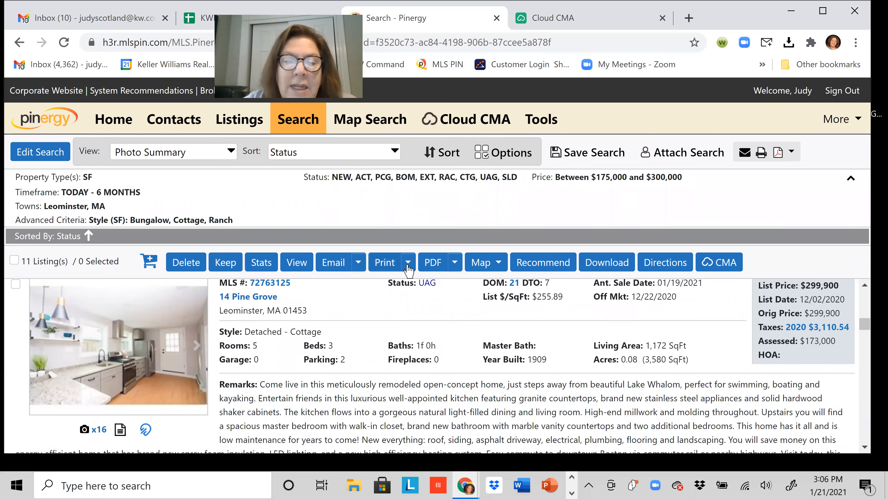
left_click(731, 265)
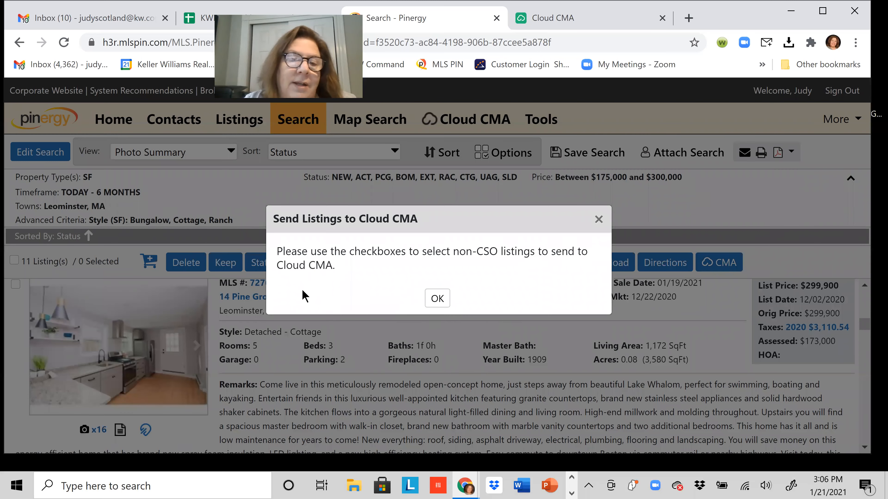
left_click(436, 298)
left_click(14, 260)
left_click(703, 265)
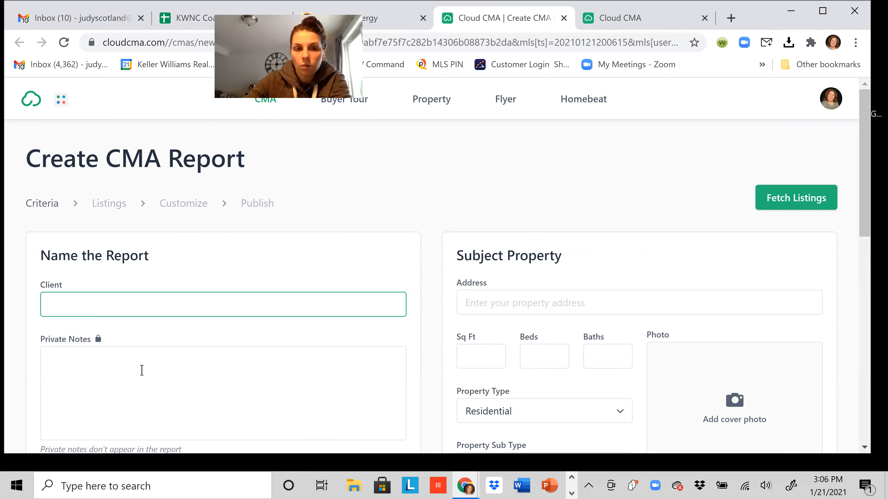
Run Fetch Listings with Client and Address empty, producing the can't-be-blank error.
scroll(572, 337, "down", 4)
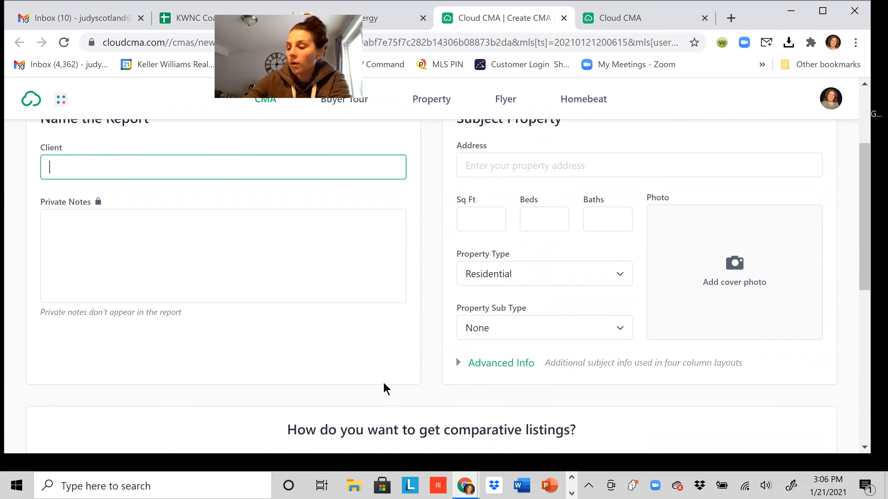
scroll(386, 389, "up", 2)
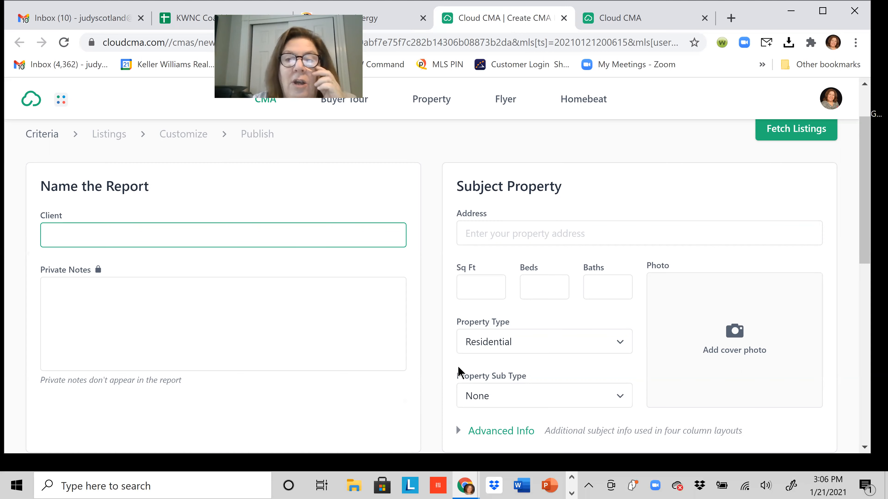
scroll(654, 337, "up", 2)
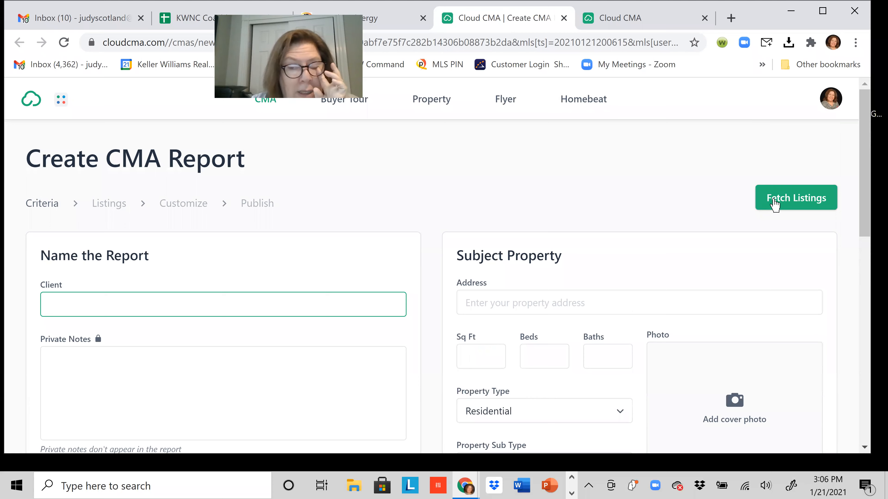
scroll(527, 338, "down", 7)
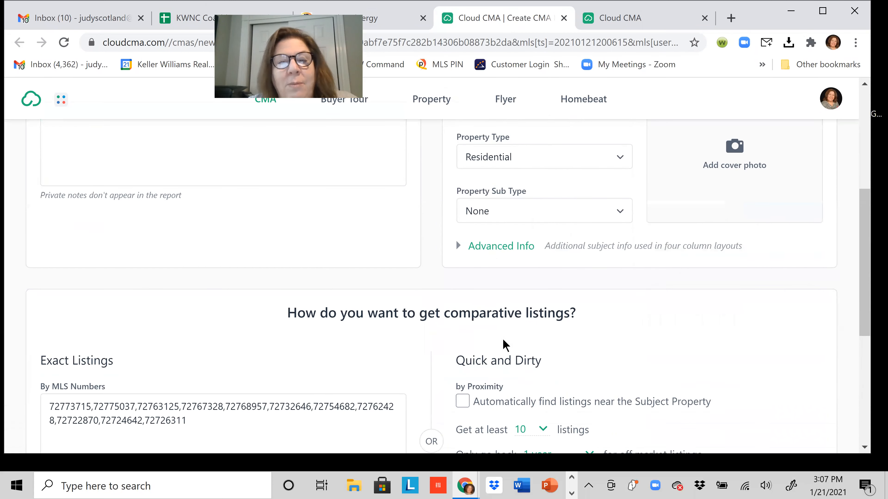
scroll(511, 363, "up", 7)
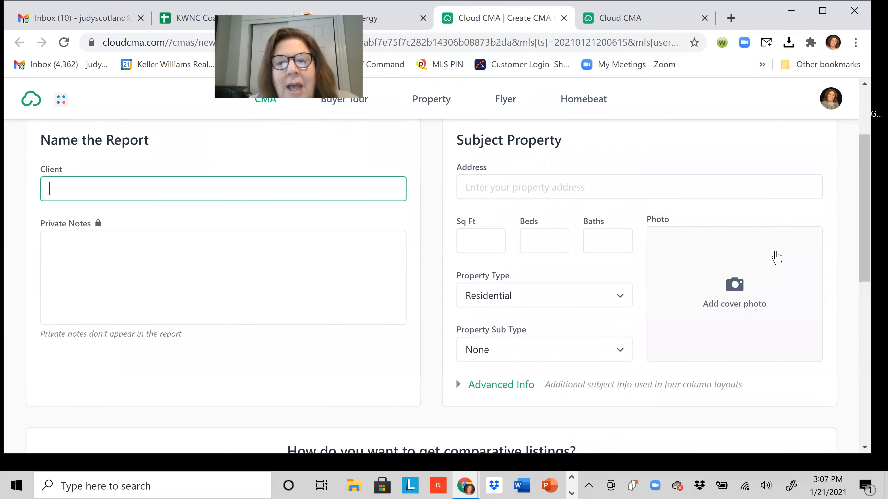
left_click(792, 203)
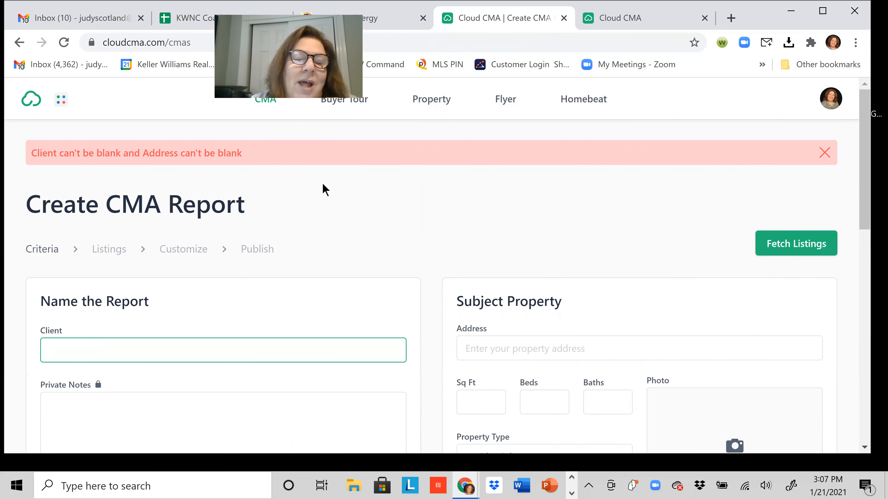
Copy all 11 comma-separated MLS numbers from the new report's exact listings box.
scroll(587, 240, "down", 3)
scroll(586, 234, "down", 5)
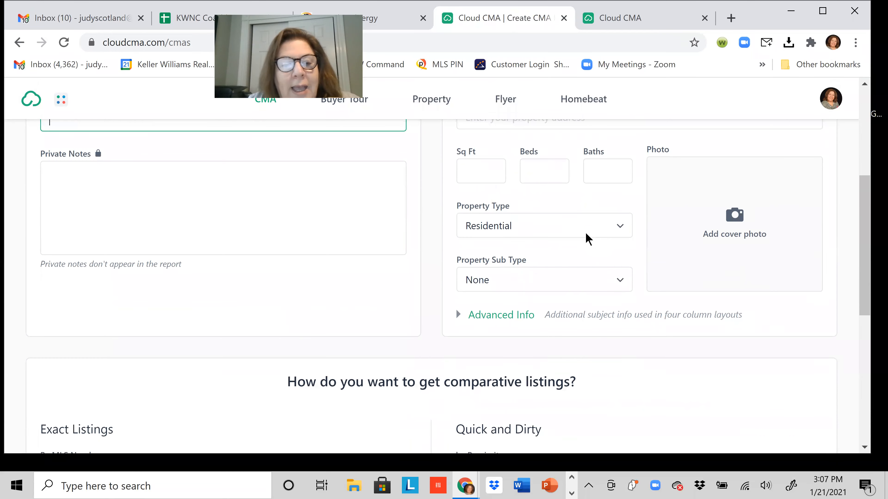
scroll(587, 240, "down", 4)
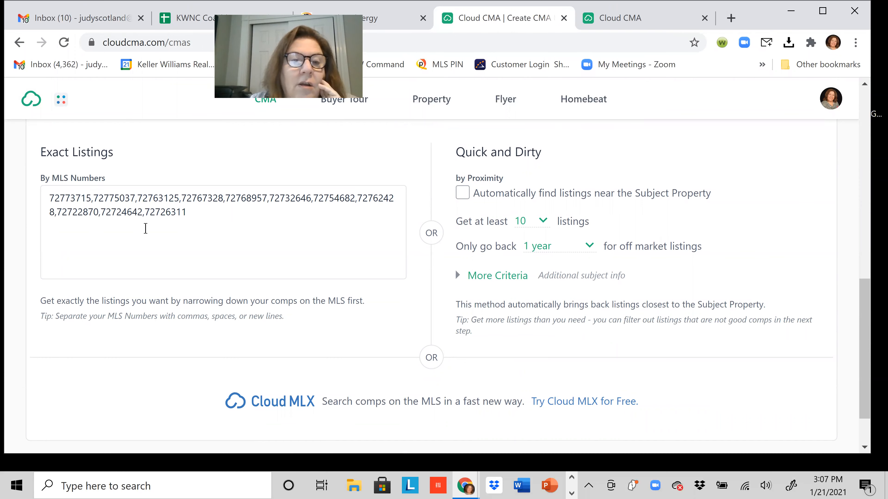
left_click(49, 198)
left_click_drag(50, 199, 197, 215)
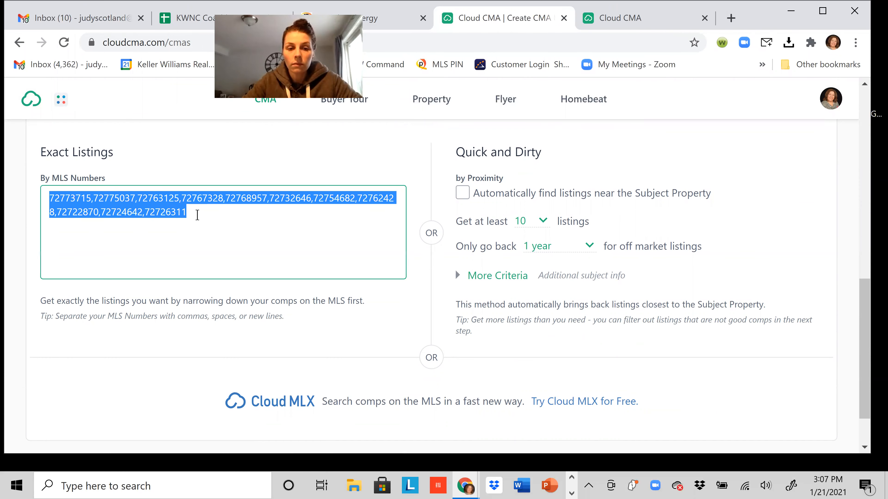
right_click(155, 207)
left_click(185, 259)
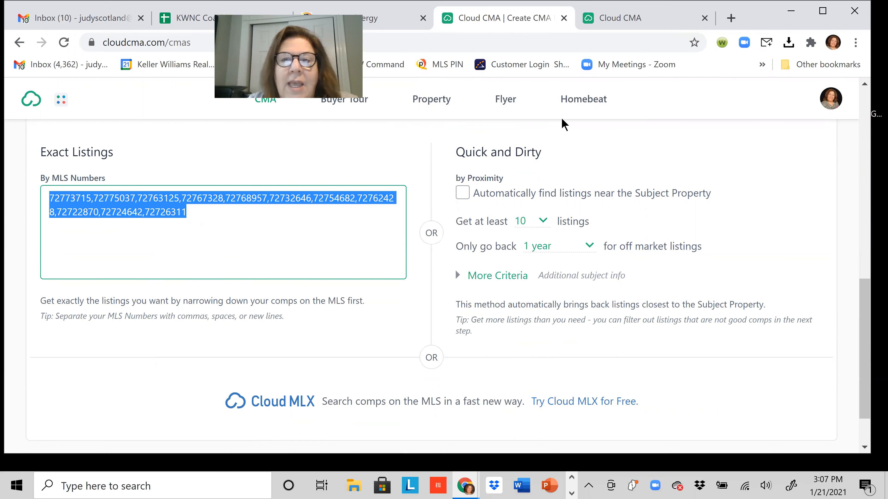
scroll(453, 221, "up", 10)
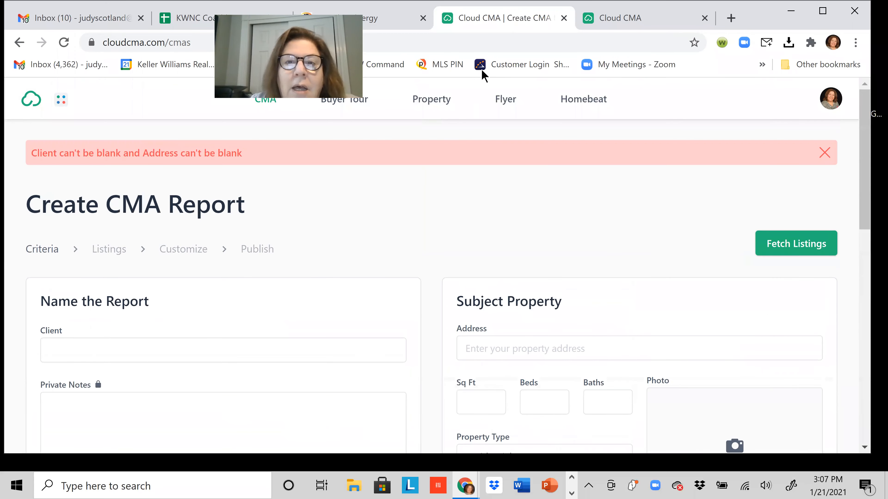
key("ctrl+w")
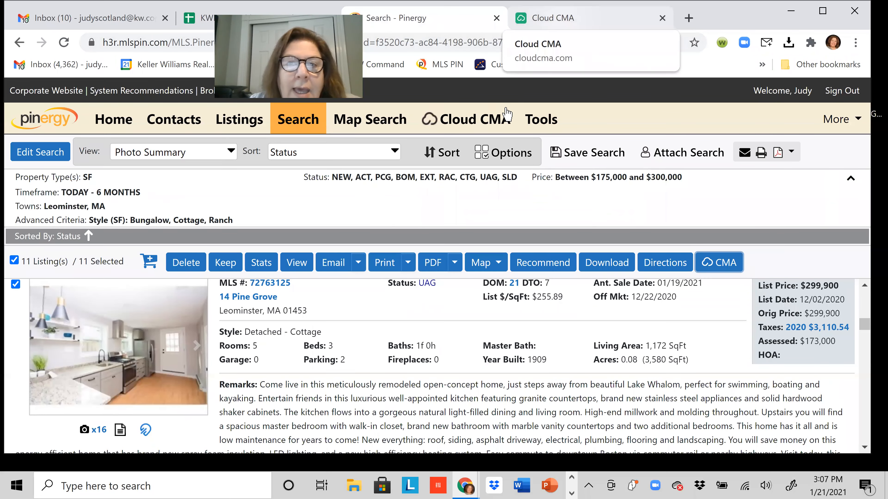
key("ctrl+Tab")
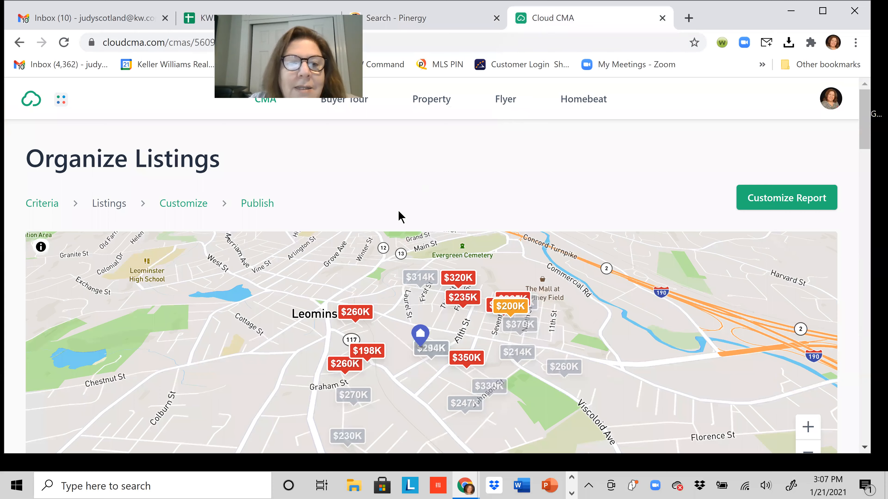
scroll(319, 245, "down", 1)
scroll(204, 294, "down", 10)
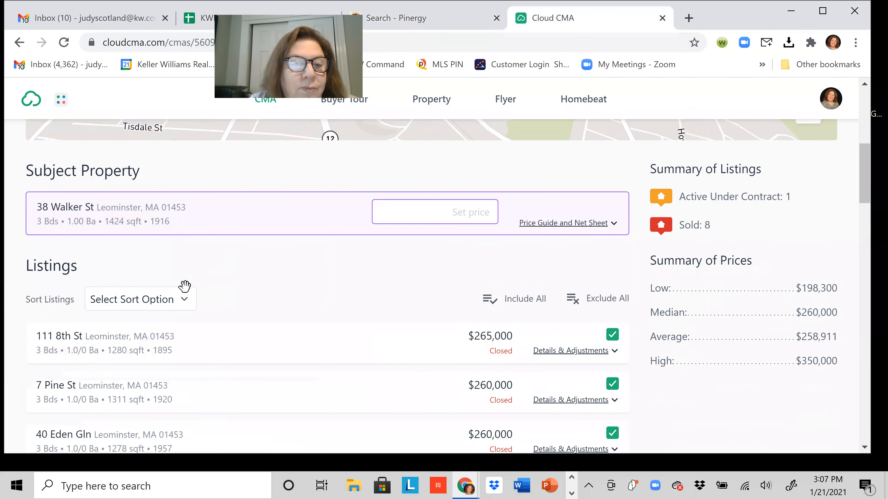
scroll(171, 284, "down", 12)
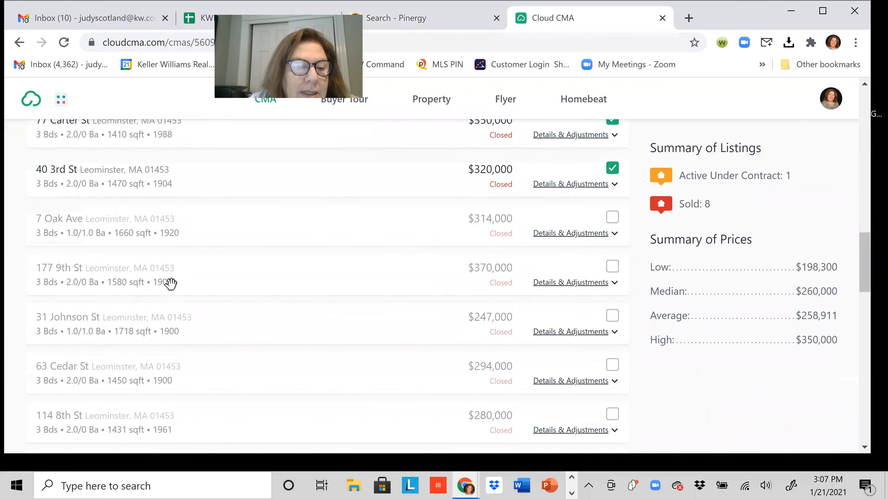
scroll(320, 279, "up", 20)
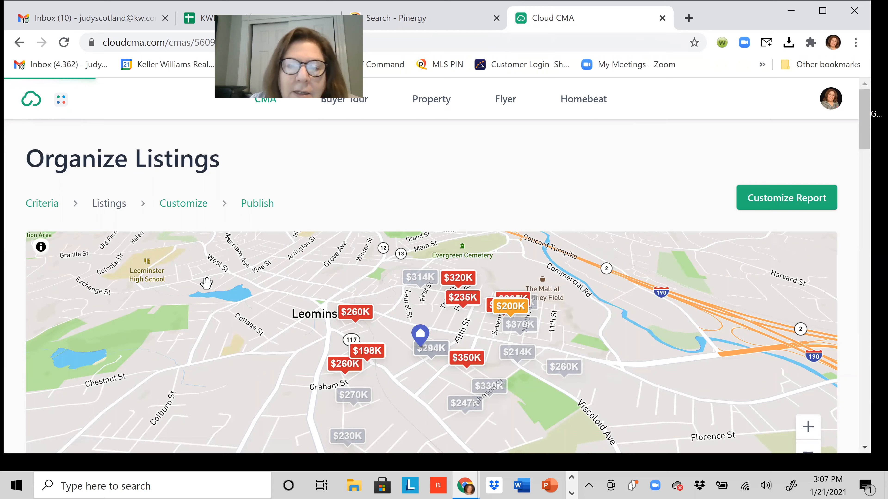
scroll(242, 297, "down", 5)
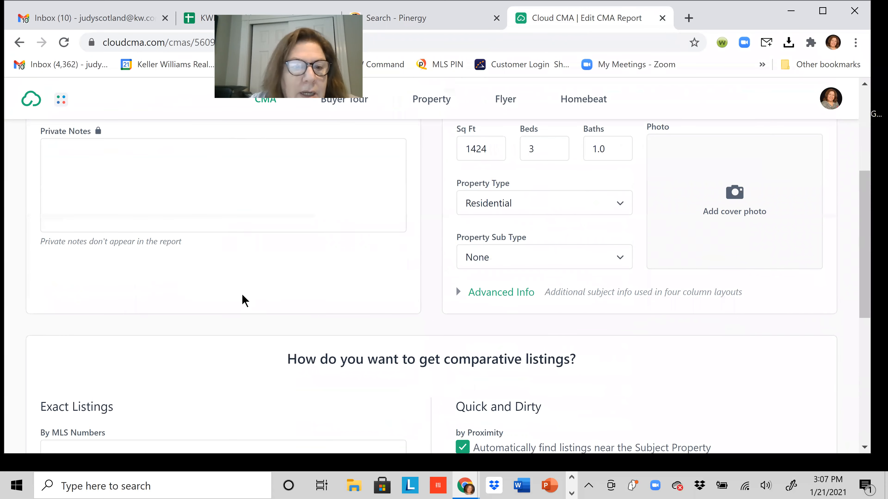
scroll(239, 302, "down", 5)
Paste the copied MLS numbers into the exact listings box and update the listings.
left_click(137, 230)
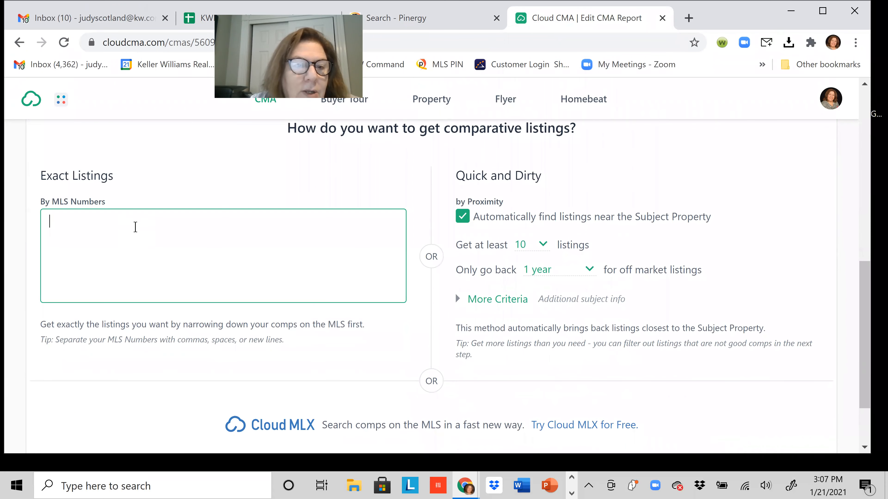
right_click(136, 228)
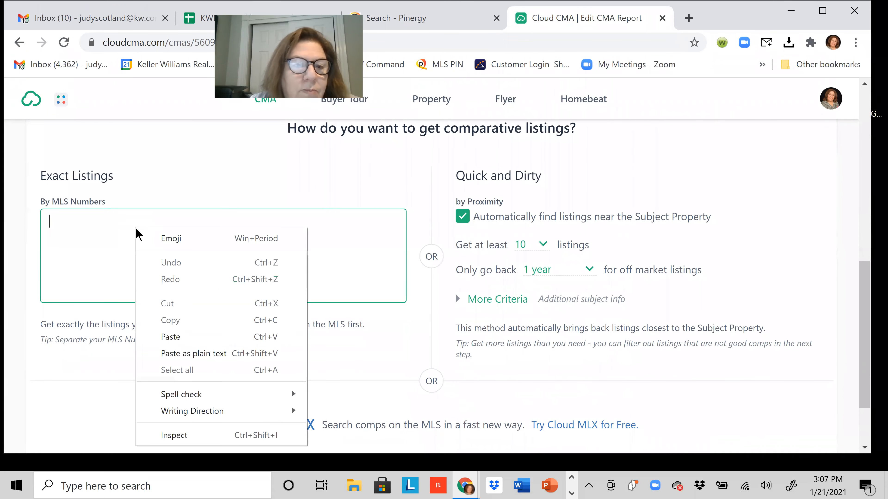
left_click(165, 336)
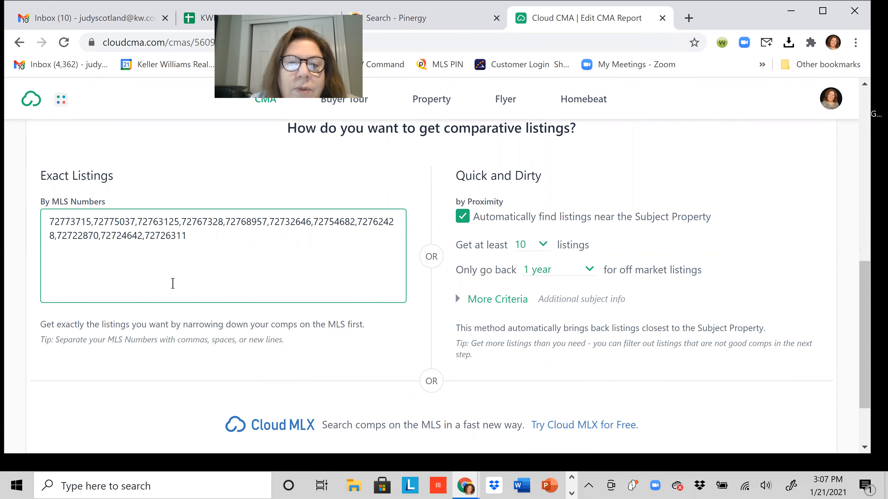
scroll(607, 186, "up", 5)
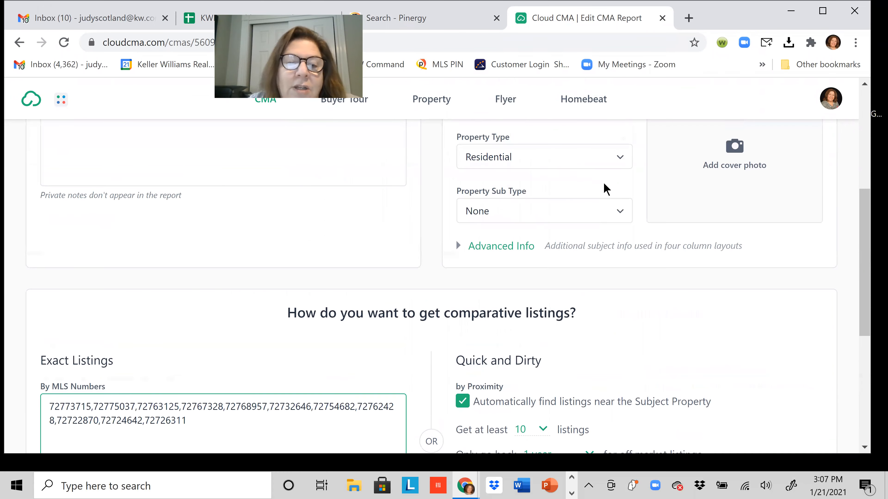
scroll(70, 285, "down", 3)
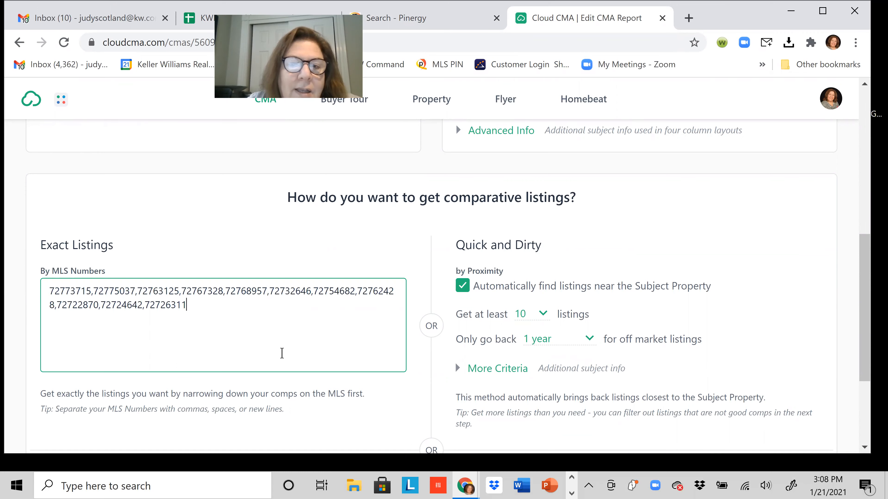
scroll(307, 353, "down", 5)
left_click(459, 418)
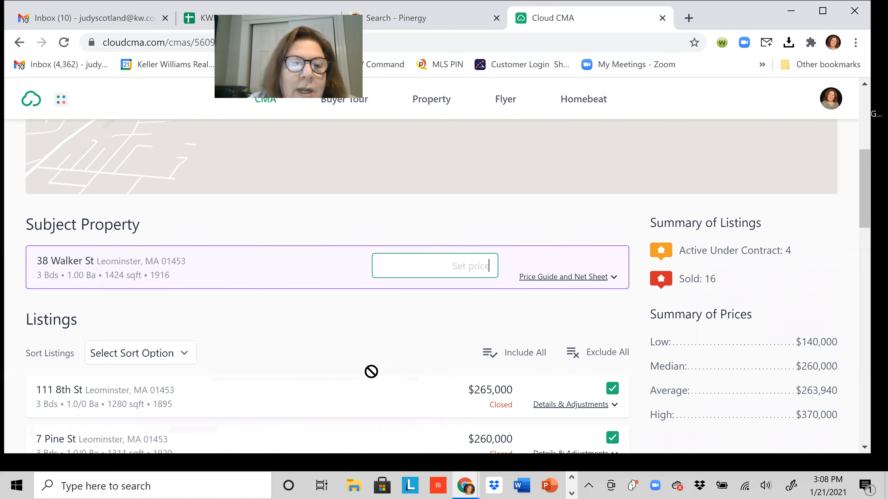
Review the refreshed comps averaging $263,940 and enter a 275000 suggested price.
scroll(360, 350, "up", 3)
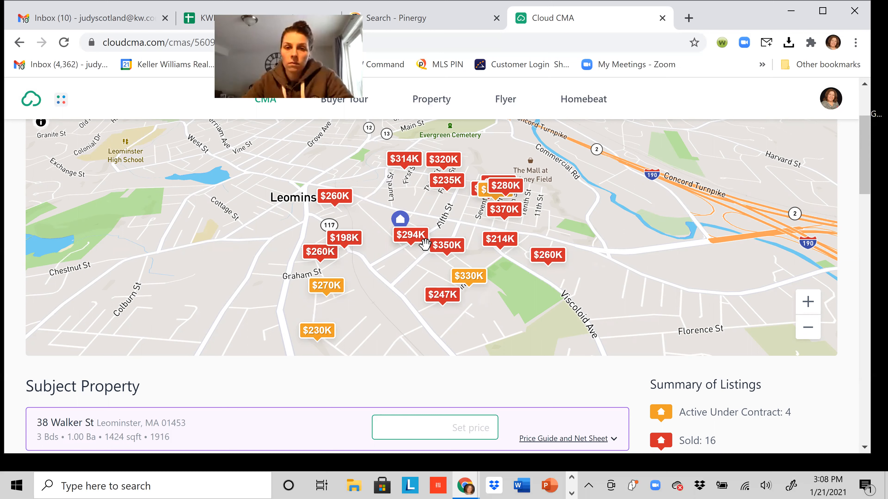
scroll(423, 245, "down", 5)
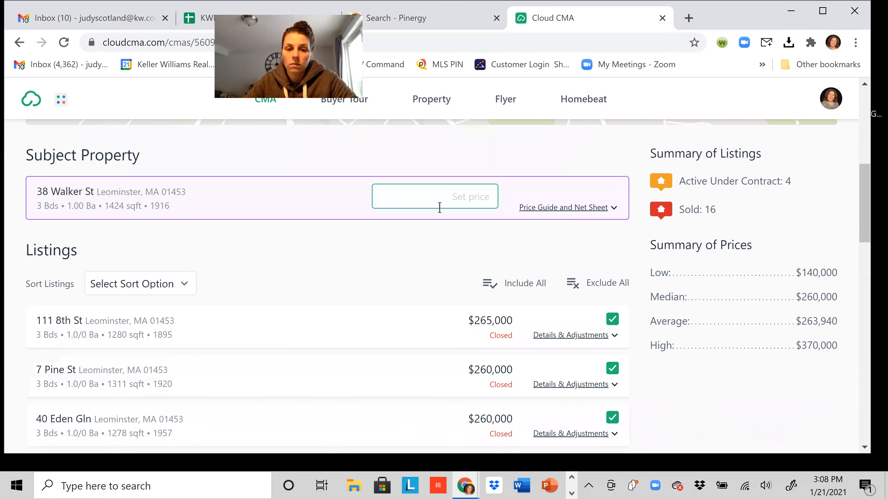
scroll(377, 263, "down", 5)
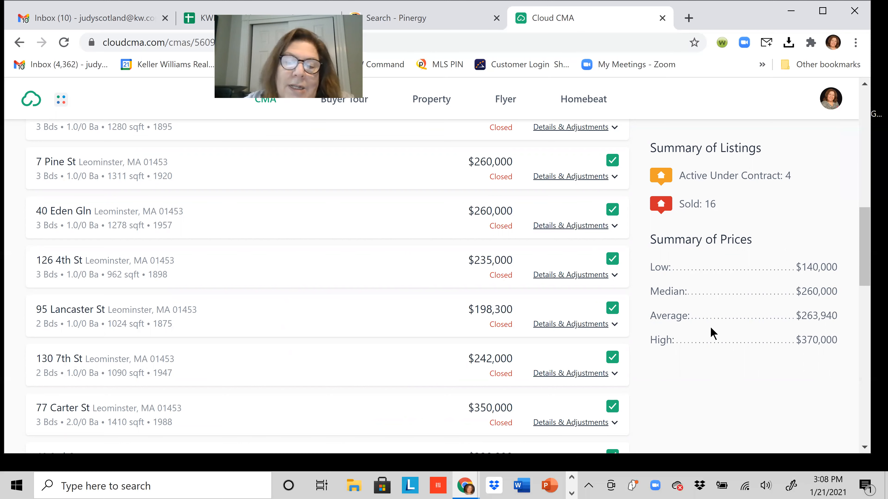
scroll(712, 333, "up", 5)
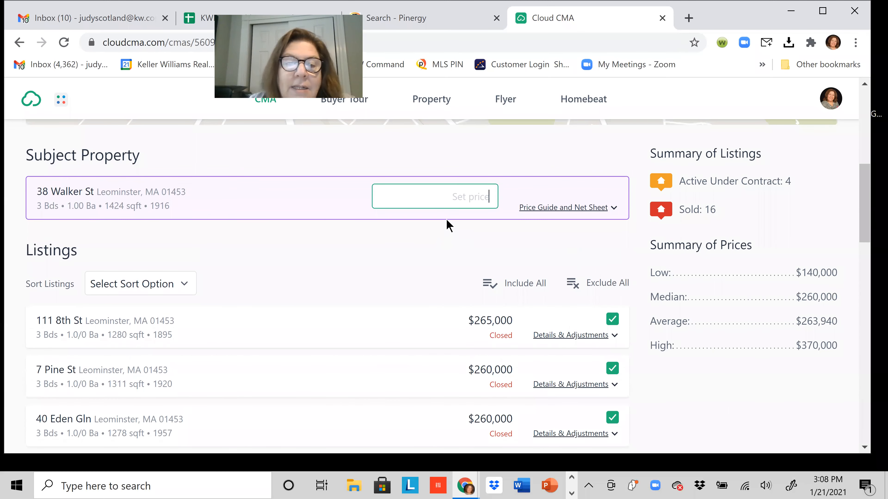
type("275000")
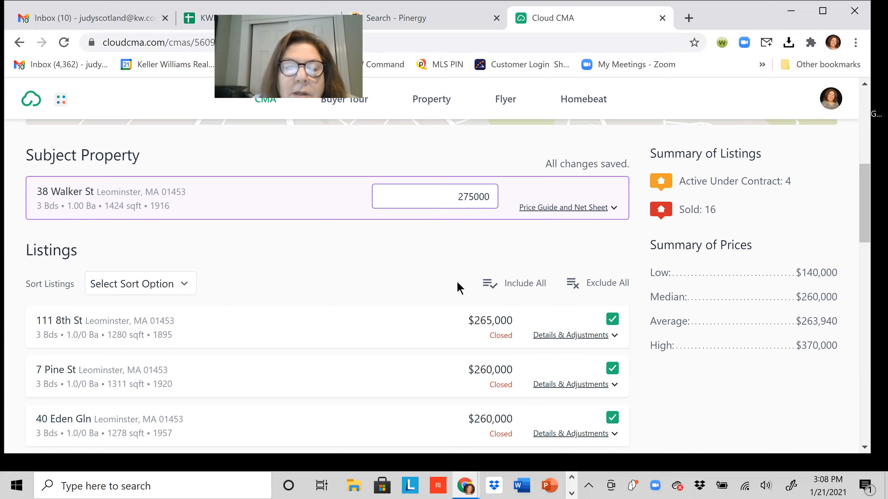
scroll(686, 290, "down", 10)
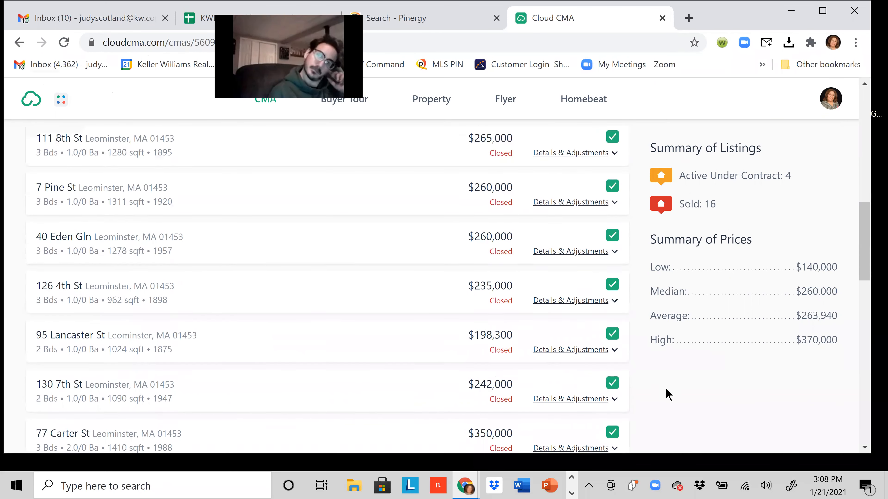
scroll(774, 204, "down", 1)
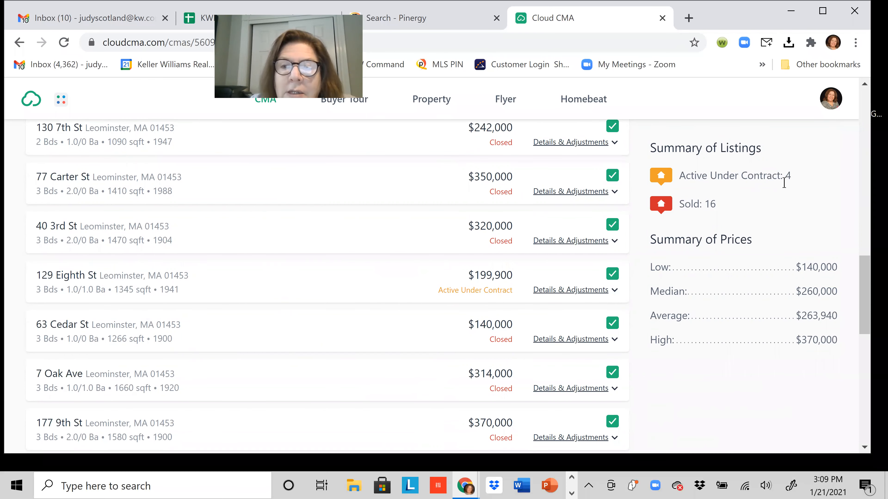
scroll(299, 387, "down", 1)
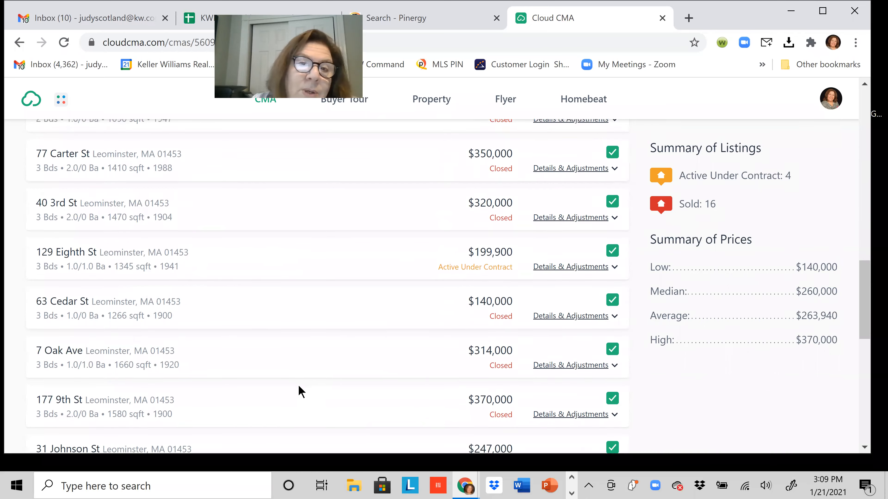
scroll(299, 386, "down", 10)
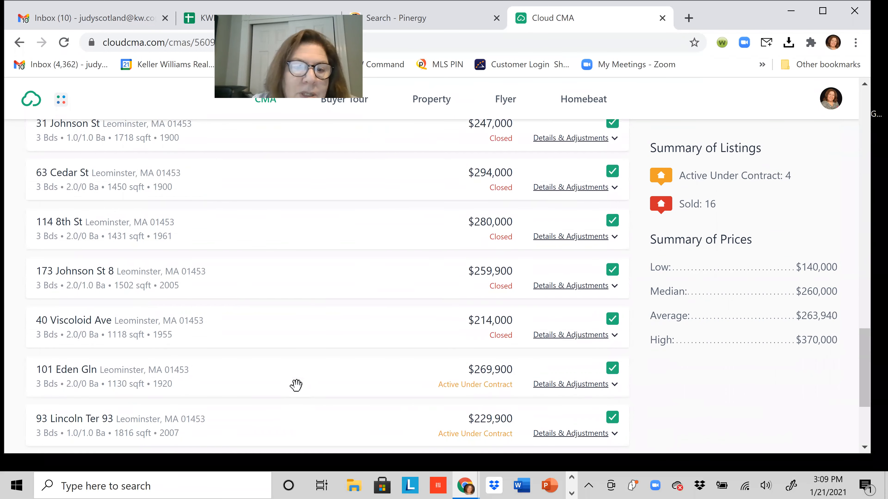
scroll(296, 384, "down", 5)
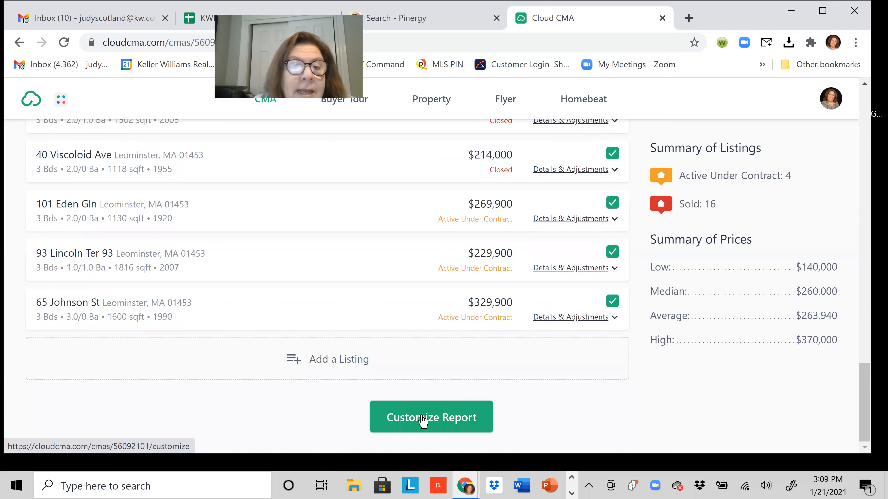
Move on to report customization and keep the Modern Red & Black theme.
left_click(422, 421)
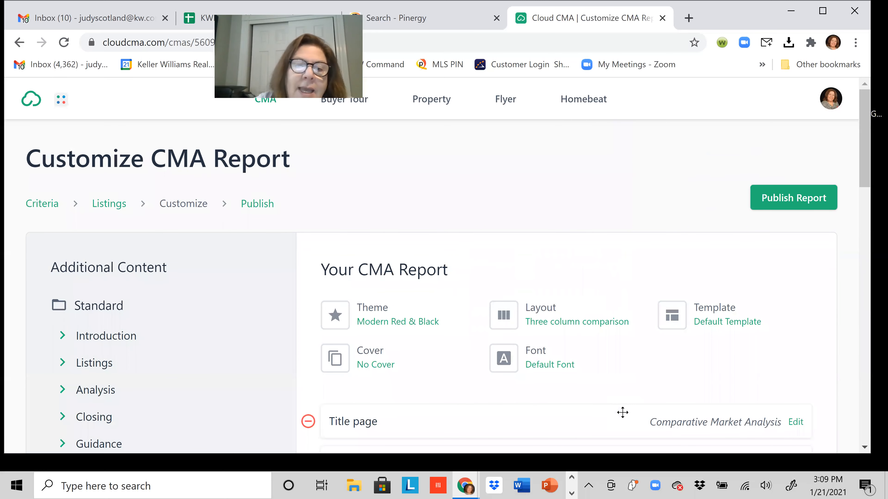
scroll(436, 441, "down", 3)
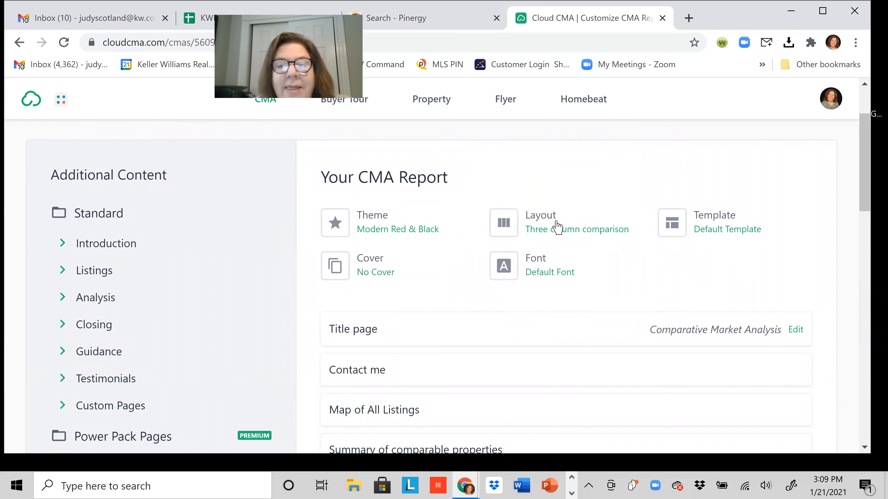
left_click(376, 229)
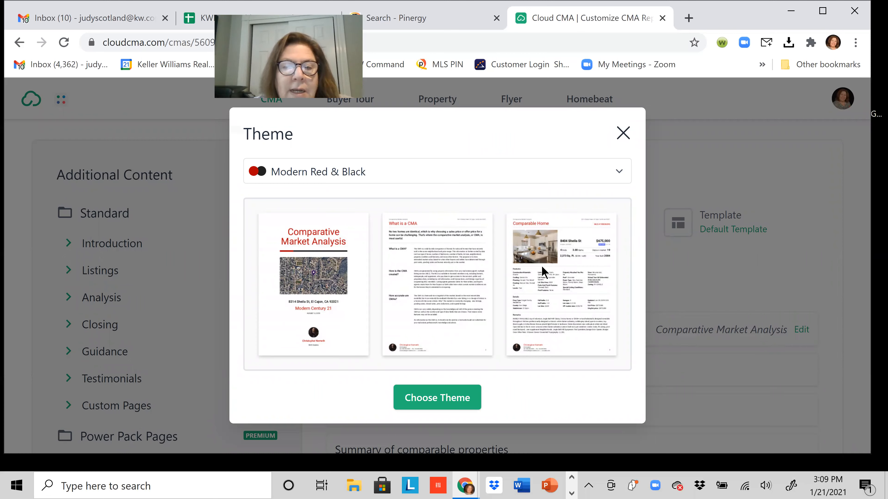
left_click(599, 176)
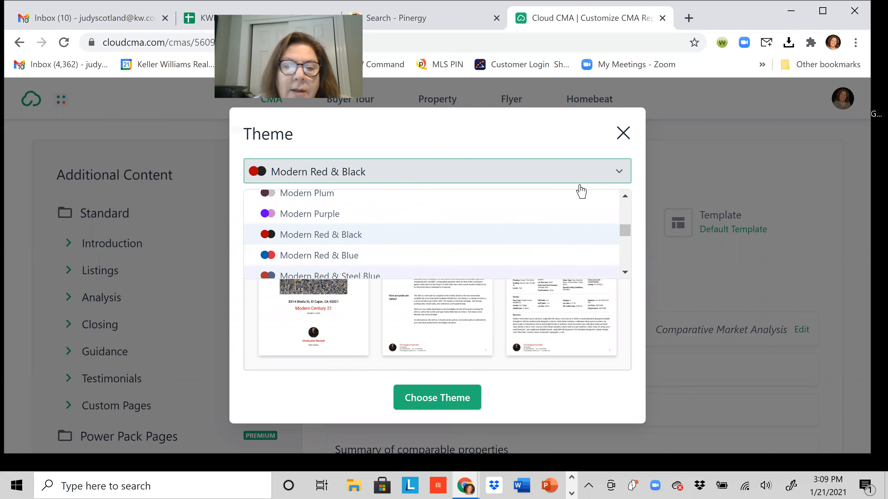
left_click(622, 131)
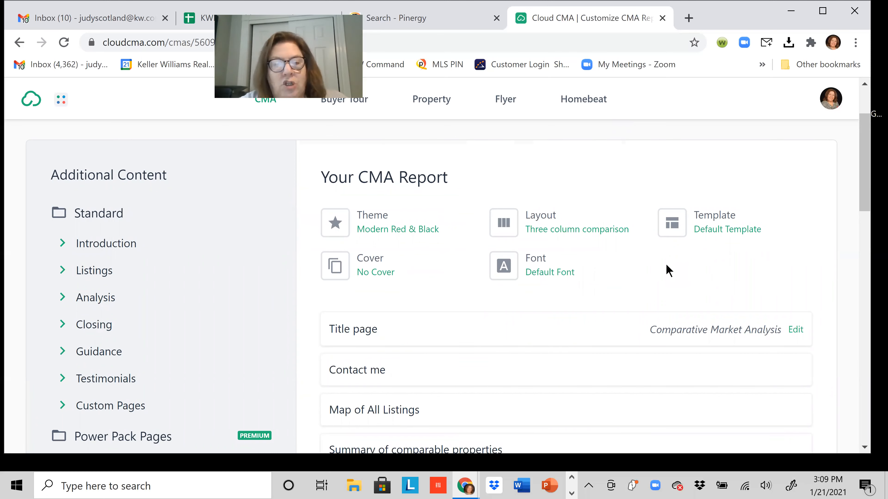
Look over the report pages, from Title page to The Value of Your Home.
scroll(593, 344, "down", 3)
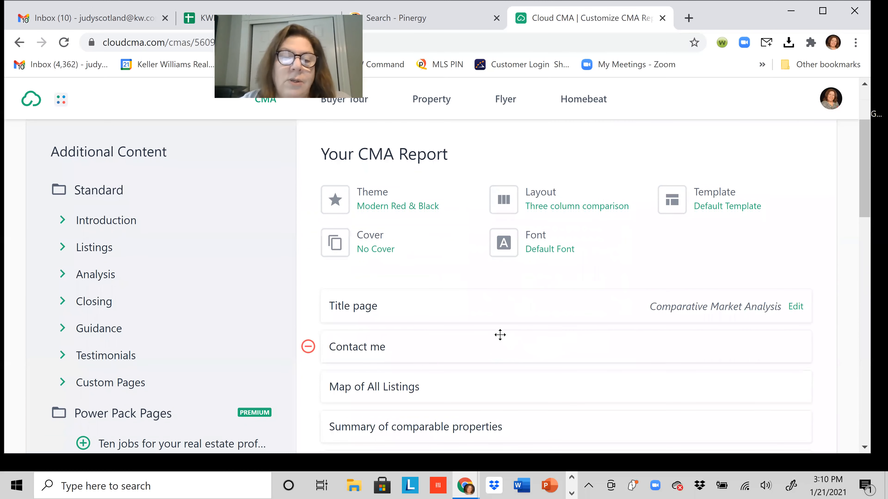
scroll(515, 346, "down", 1)
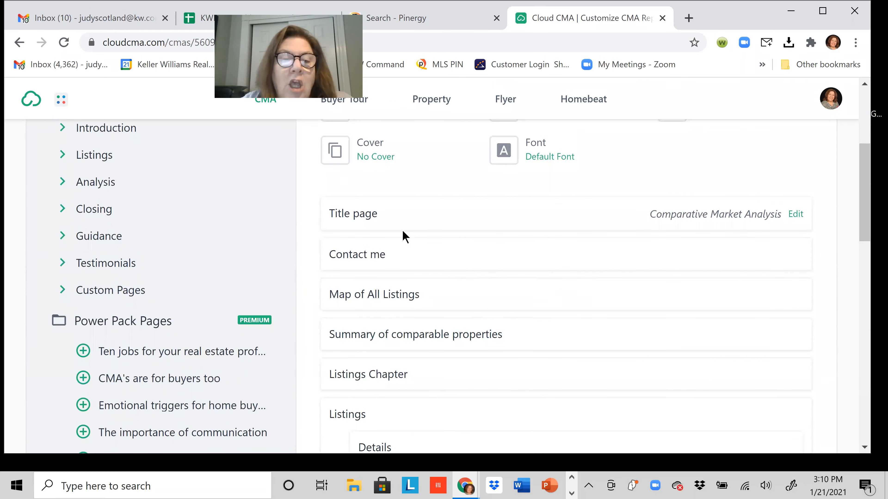
scroll(390, 337, "down", 8)
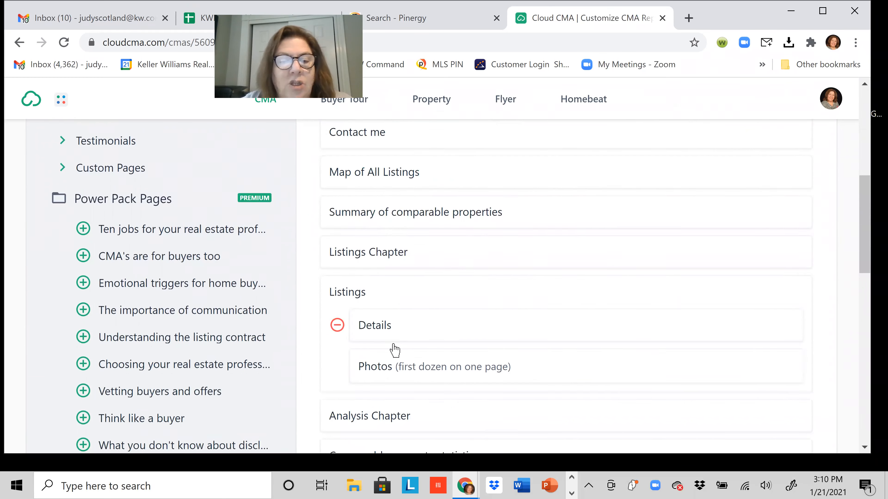
scroll(401, 349, "down", 3)
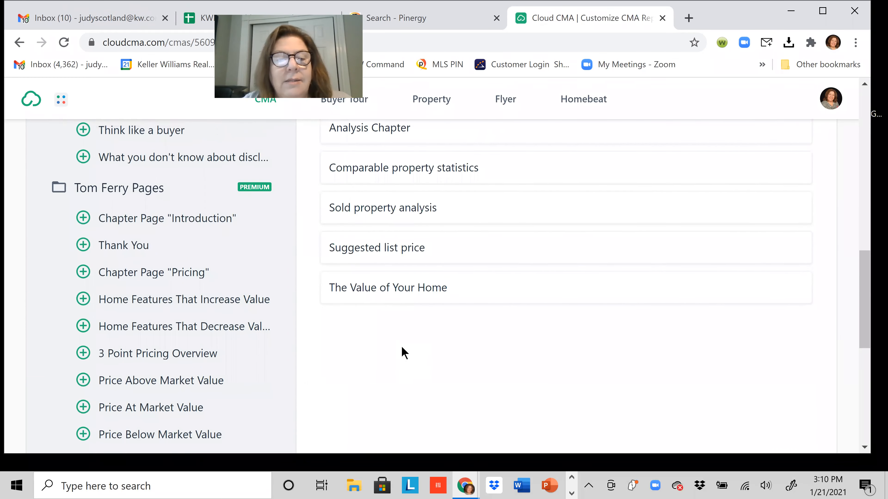
scroll(402, 350, "up", 3)
scroll(404, 349, "up", 5)
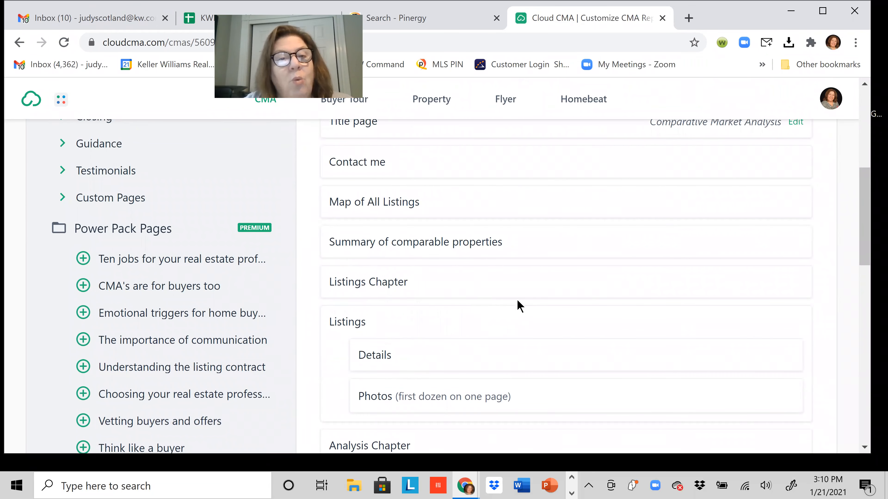
scroll(406, 224, "up", 2)
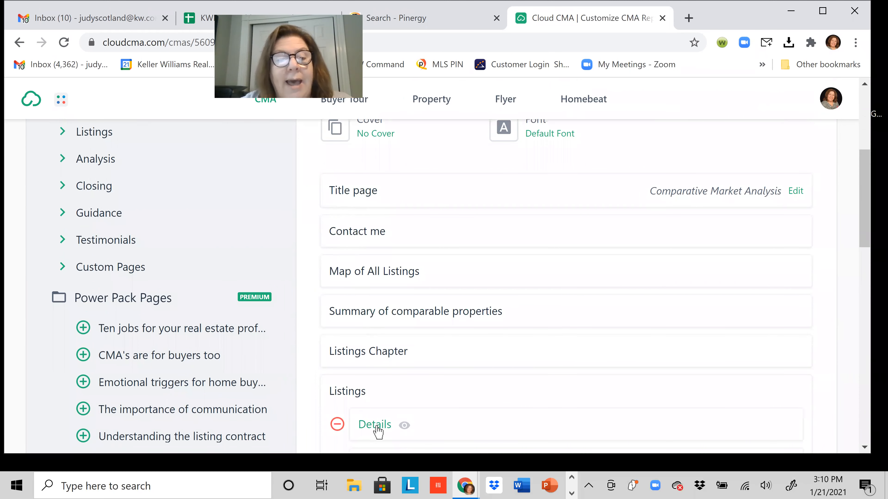
scroll(507, 300, "down", 3)
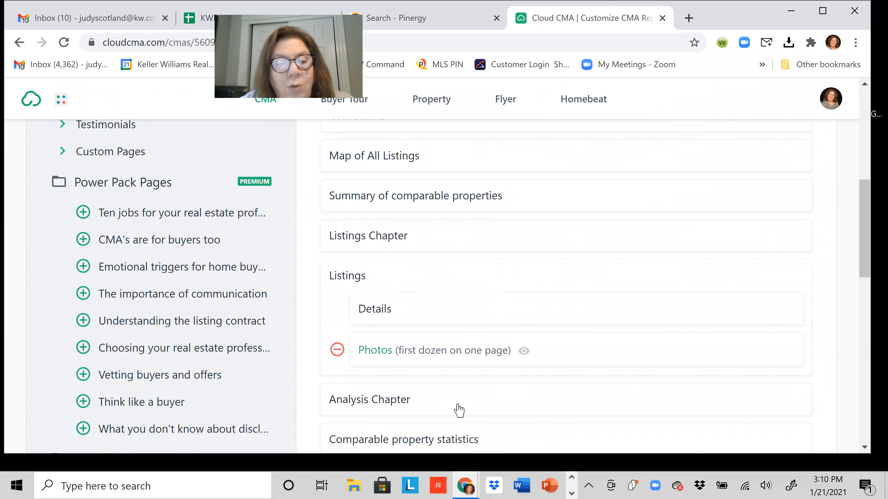
scroll(455, 398, "down", 1)
scroll(452, 391, "up", 4)
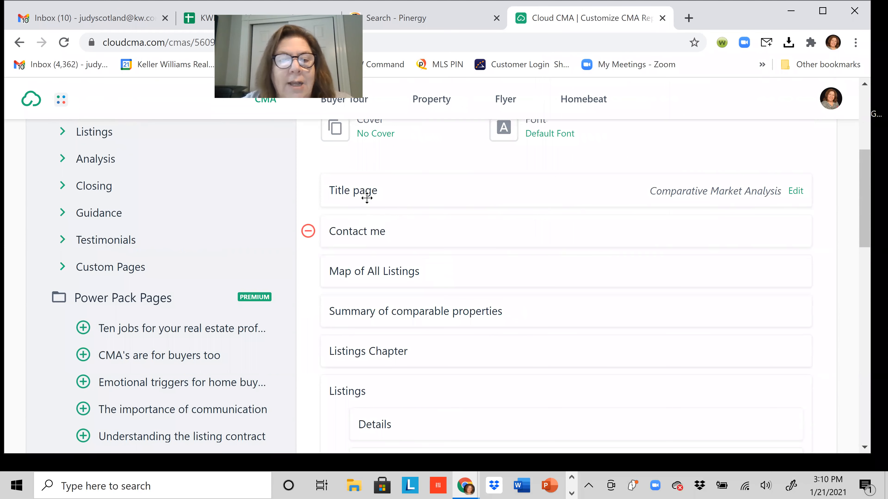
left_click(365, 194)
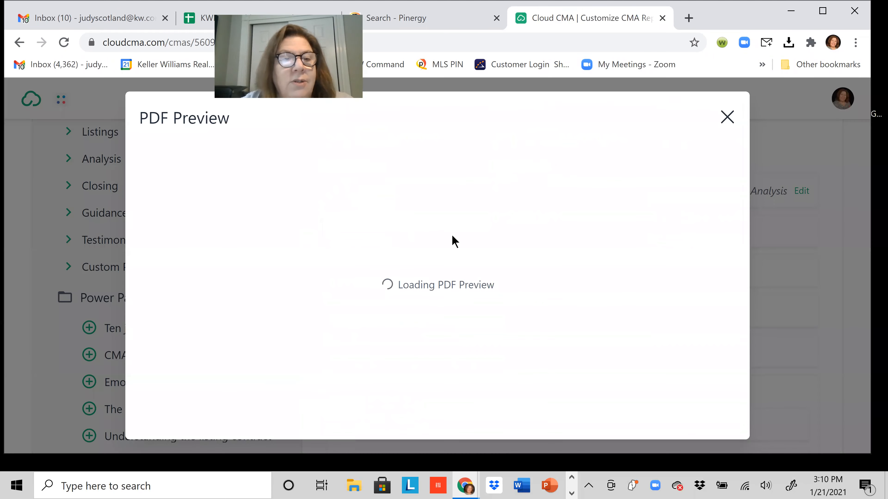
scroll(560, 249, "down", 8)
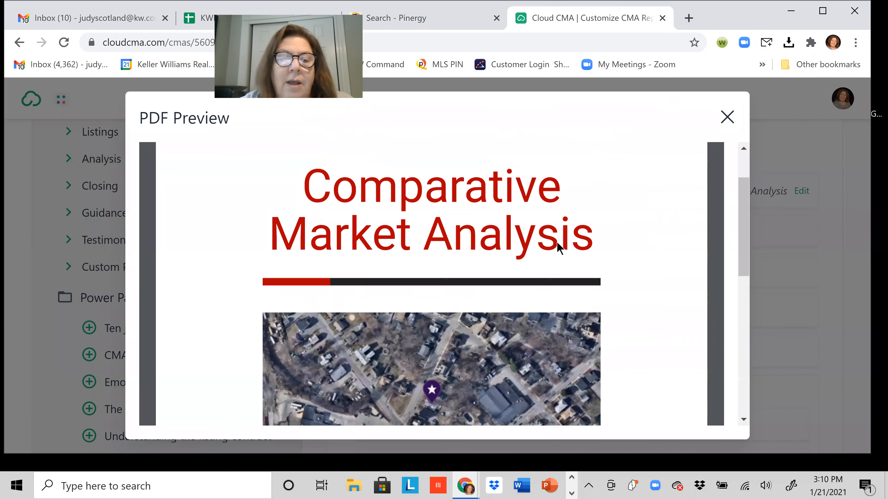
scroll(560, 249, "down", 1)
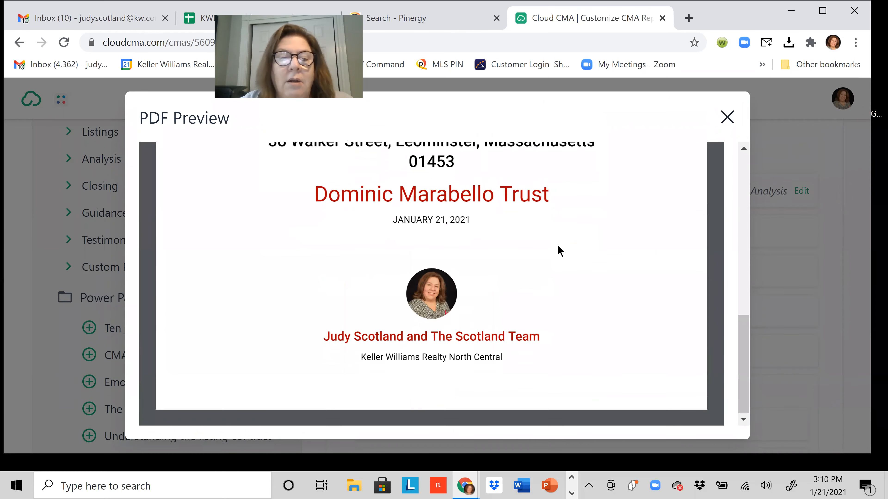
left_click(726, 120)
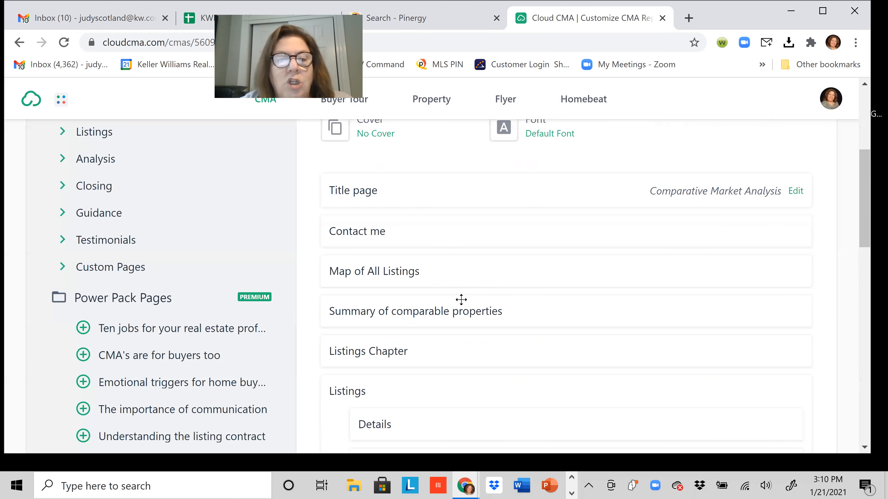
left_click(367, 235)
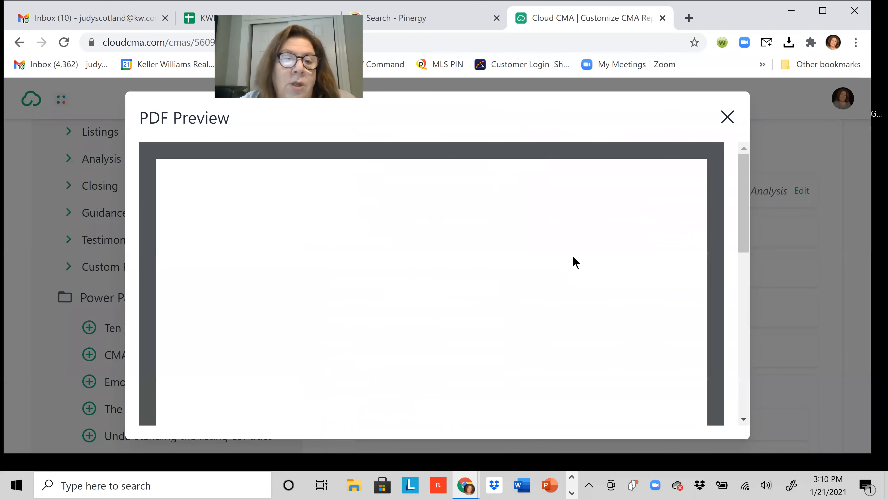
scroll(573, 257, "down", 5)
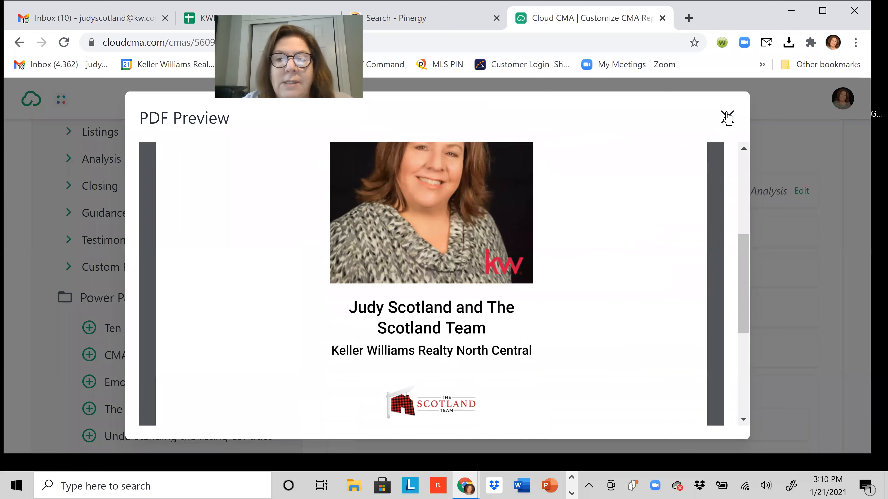
left_click(726, 116)
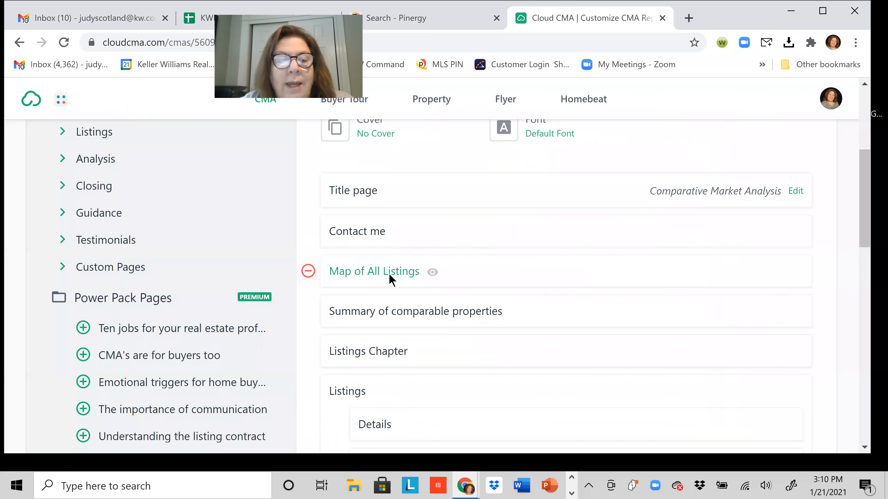
left_click(390, 278)
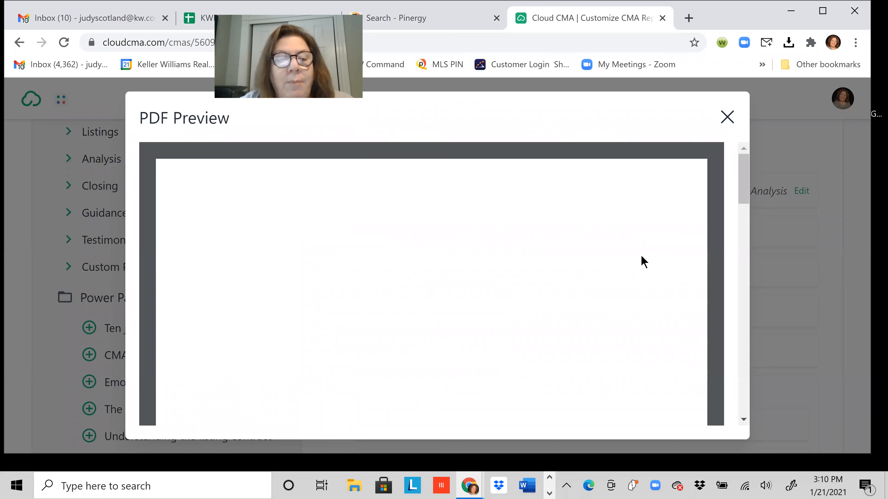
left_click(727, 118)
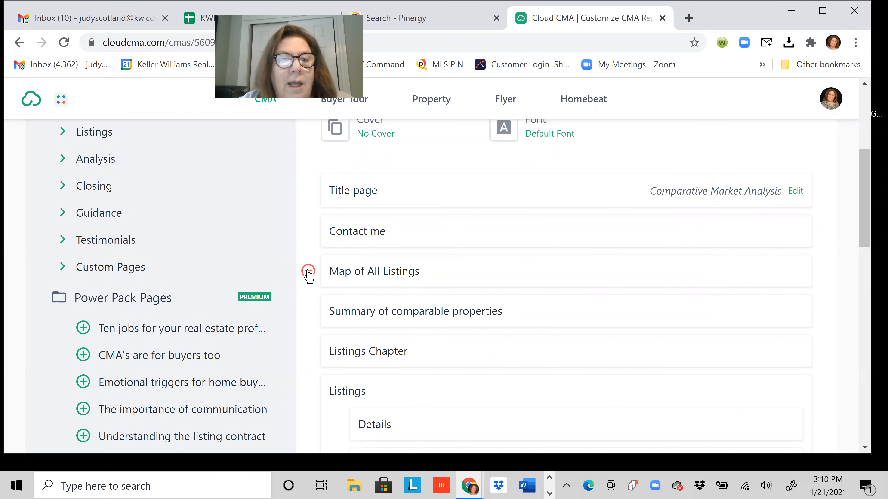
scroll(86, 245, "up", 1)
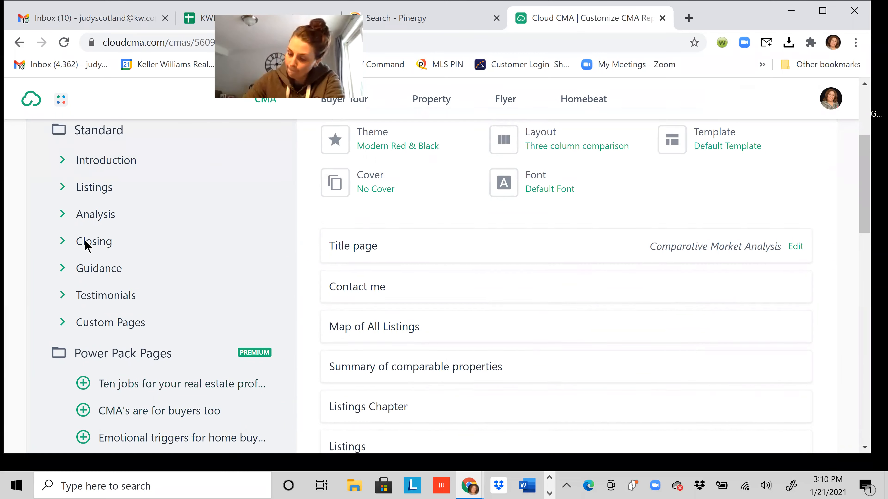
scroll(86, 245, "up", 2)
scroll(110, 224, "down", 2)
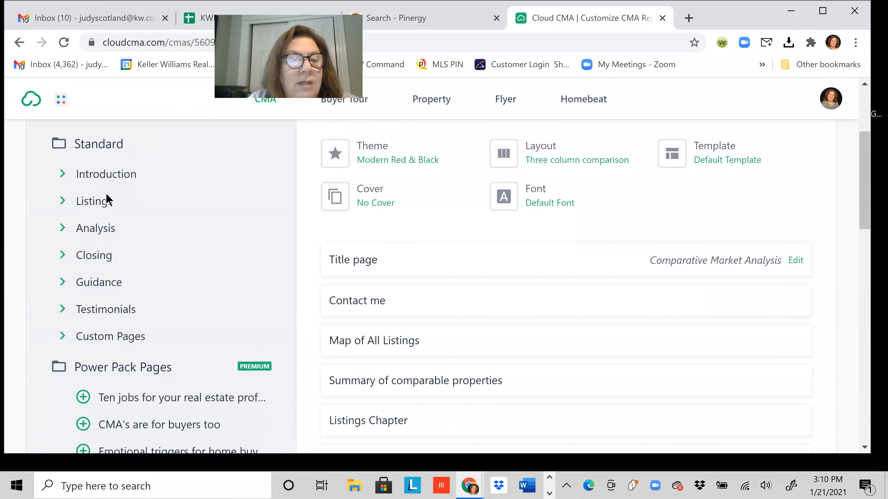
scroll(105, 309, "down", 2)
scroll(108, 312, "down", 5)
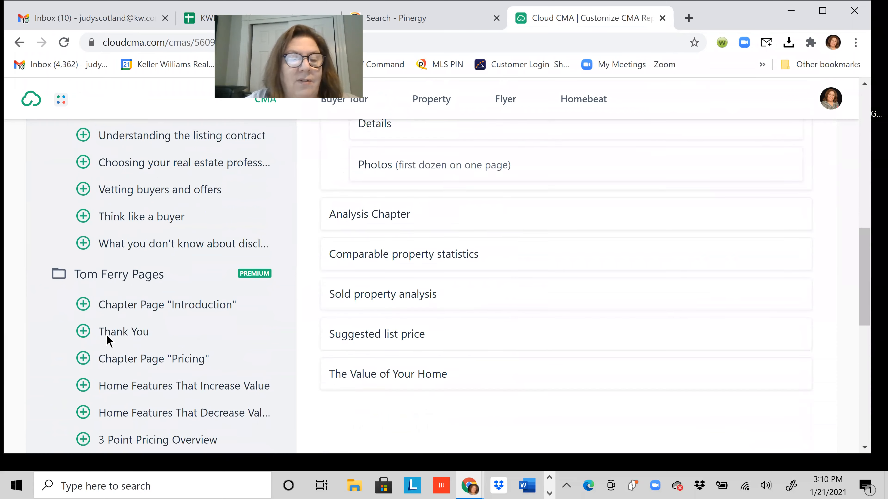
scroll(108, 337, "down", 6)
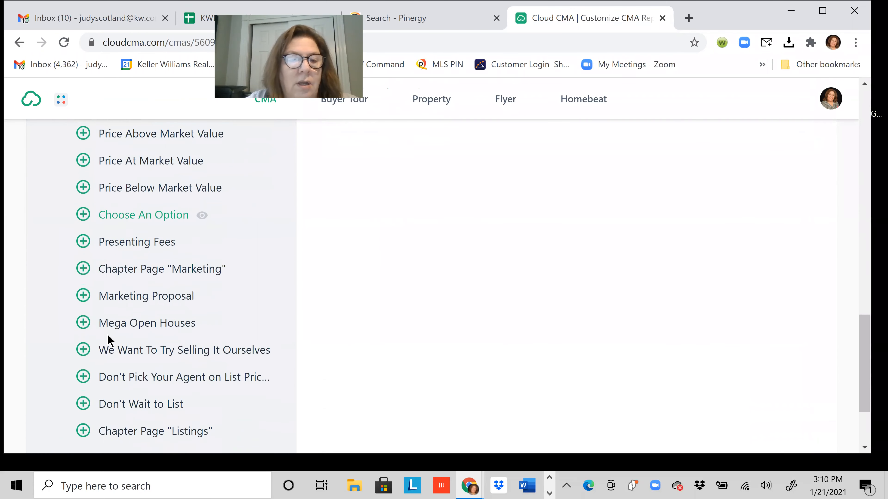
scroll(108, 341, "down", 1)
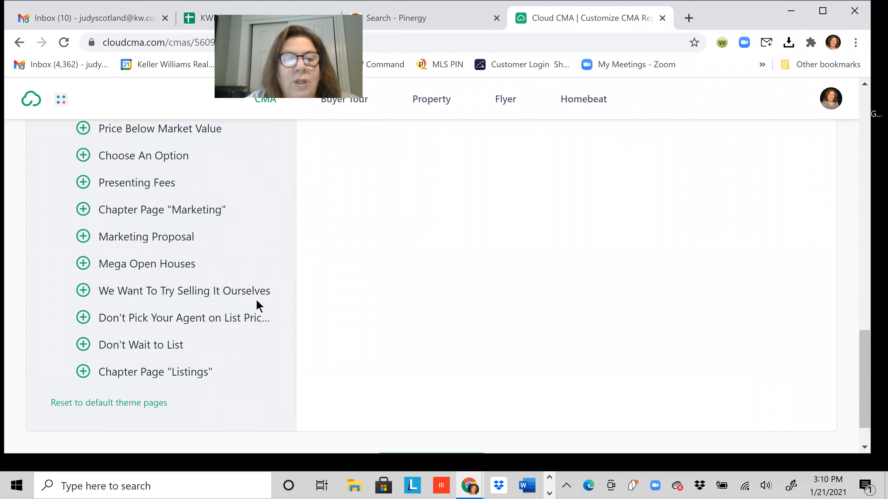
scroll(257, 306, "up", 8)
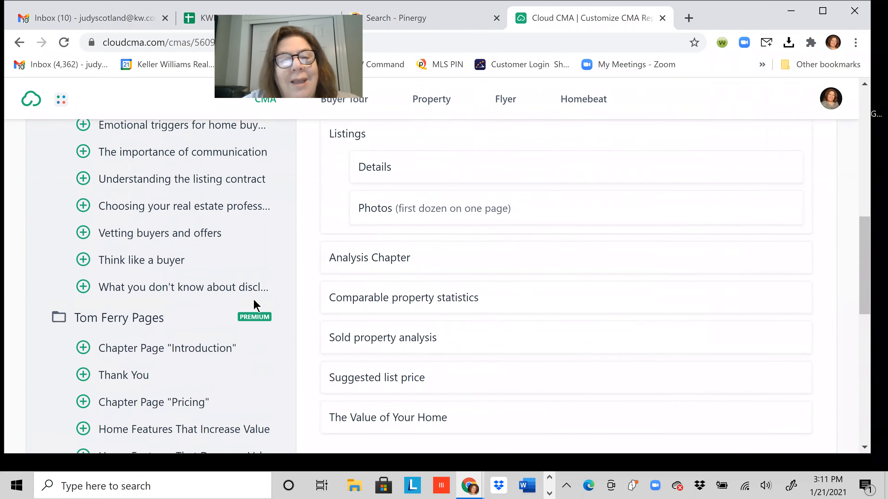
scroll(255, 304, "up", 3)
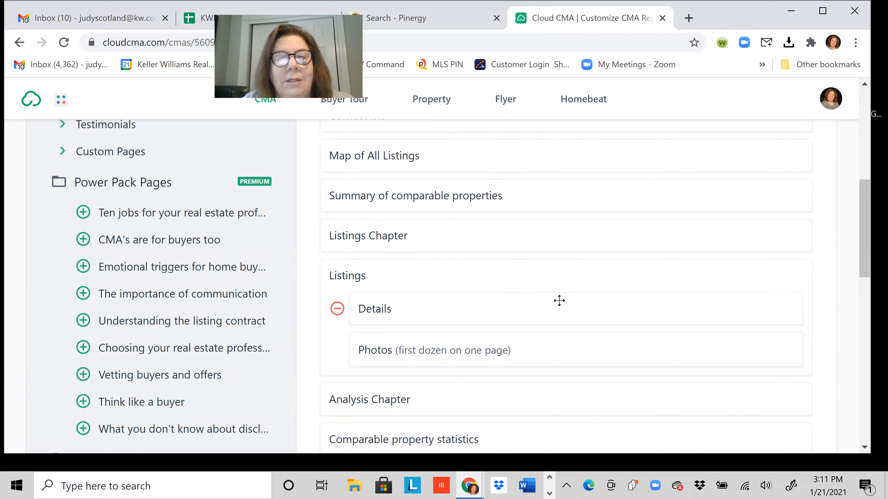
scroll(559, 300, "up", 15)
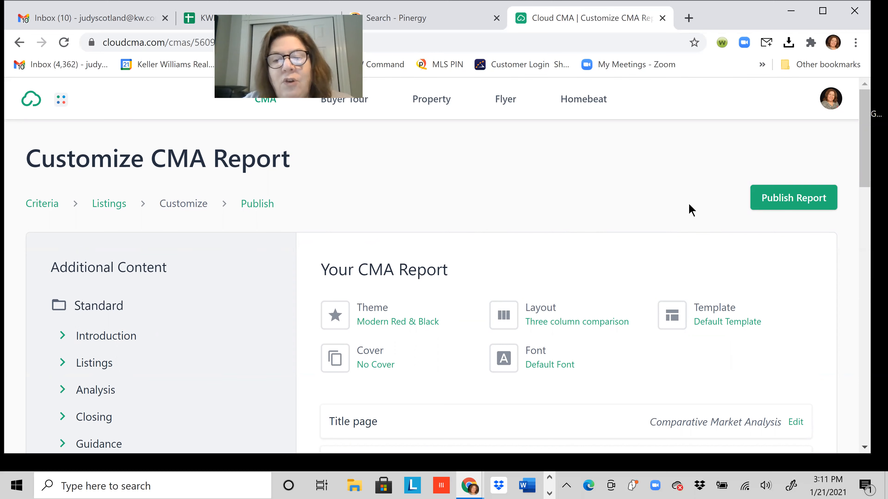
left_click(782, 203)
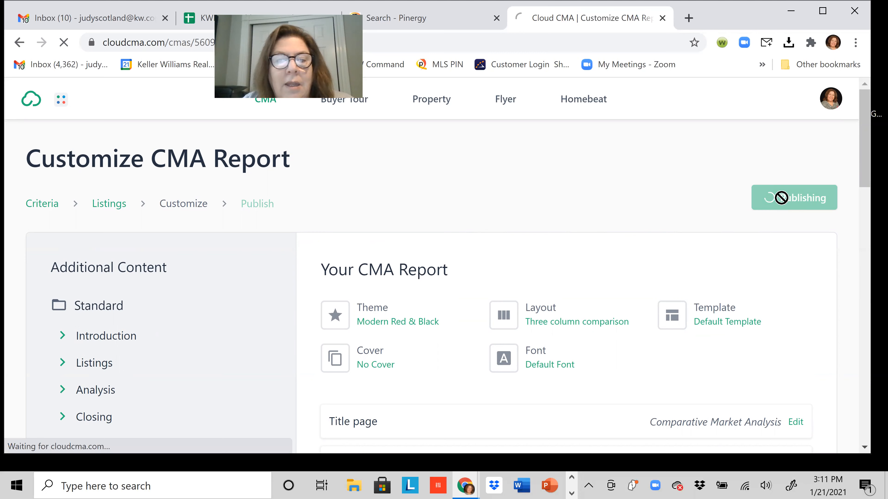
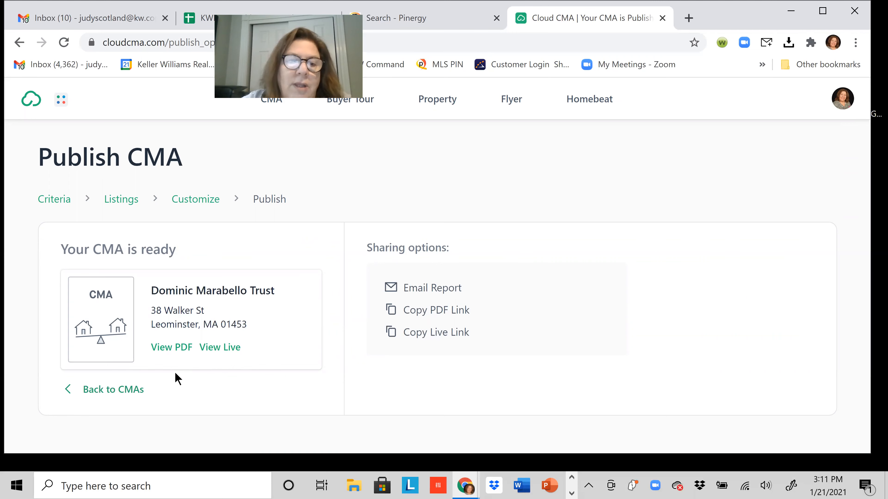
left_click(168, 351)
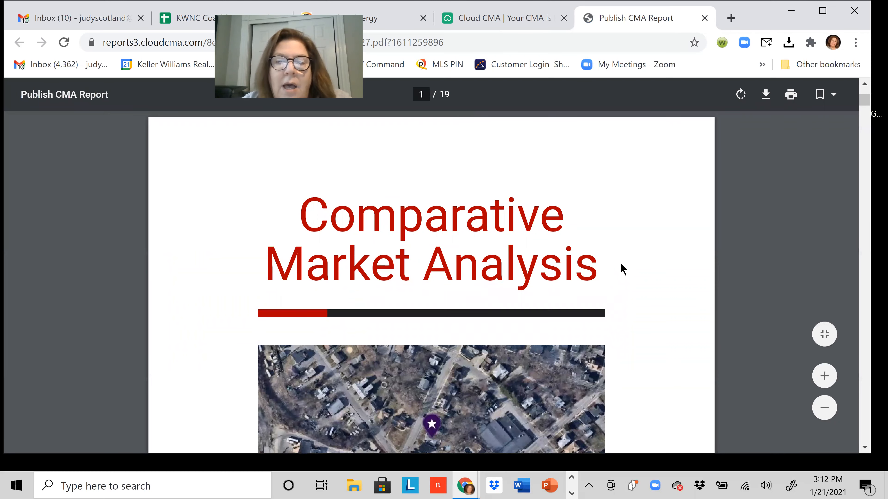
scroll(620, 264, "down", 5)
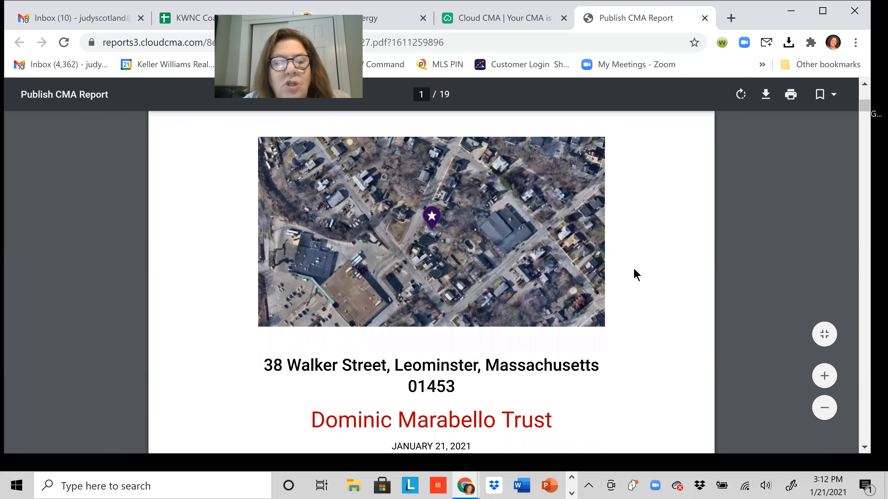
scroll(634, 273, "down", 5)
scroll(633, 275, "down", 5)
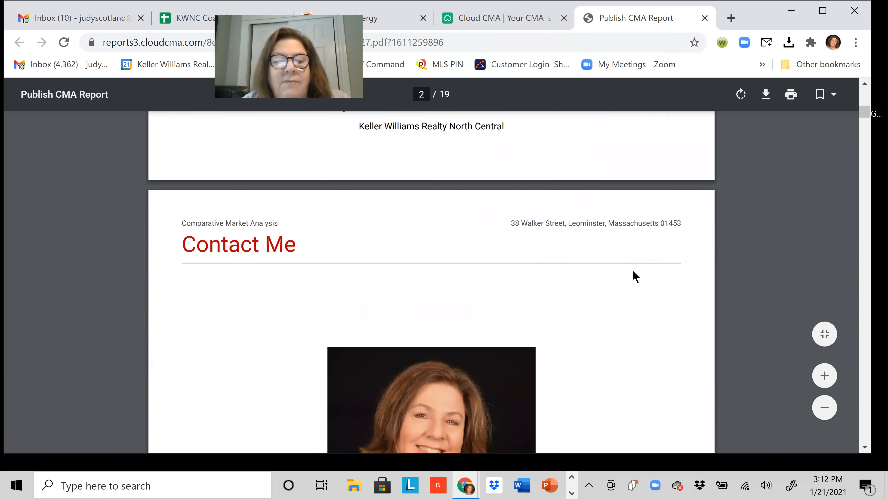
scroll(608, 290, "down", 5)
scroll(629, 285, "down", 6)
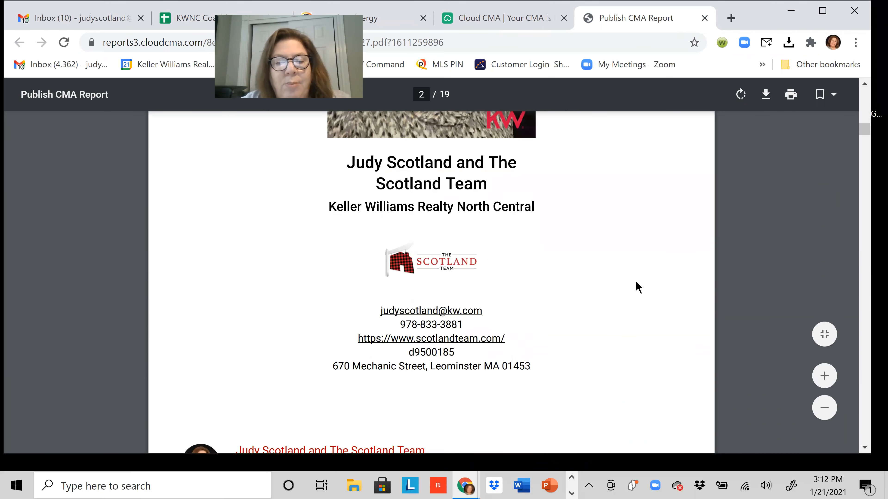
Scroll to page 5's Summary of Comparable Properties: under-contract average $257,400, $180/sq ft.
scroll(638, 287, "down", 8)
scroll(638, 285, "down", 8)
scroll(638, 285, "down", 12)
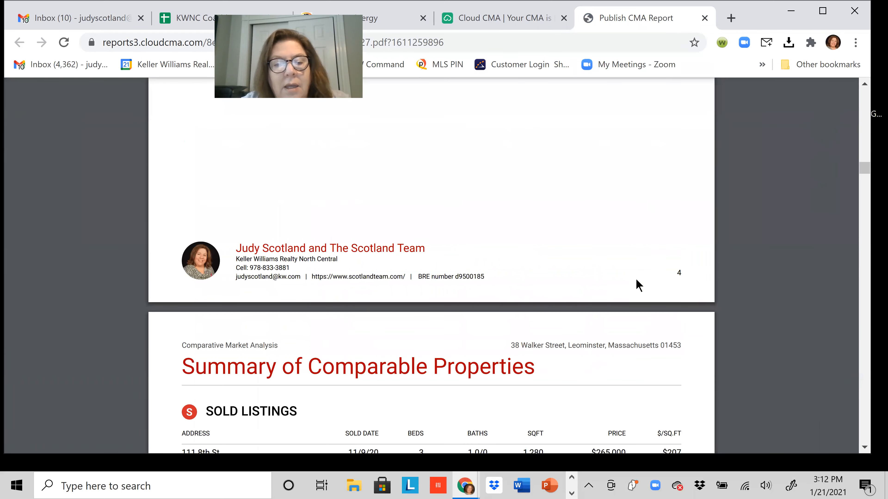
scroll(638, 286, "down", 12)
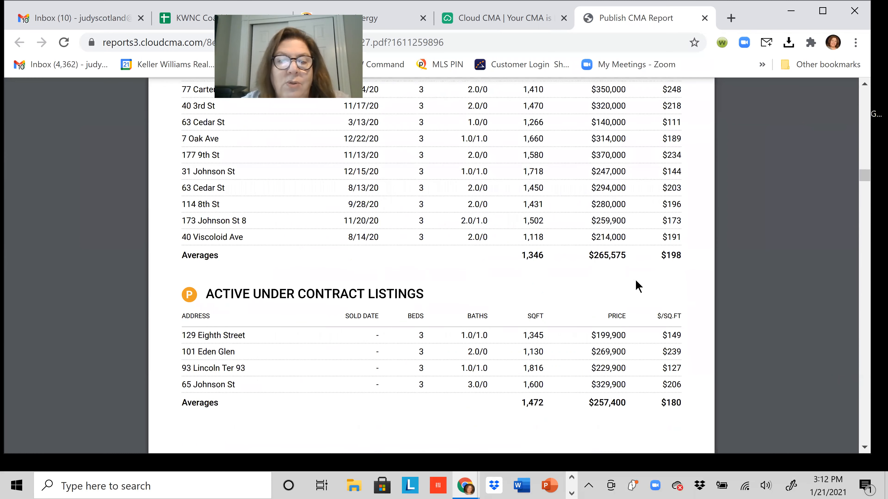
scroll(681, 242, "up", 3)
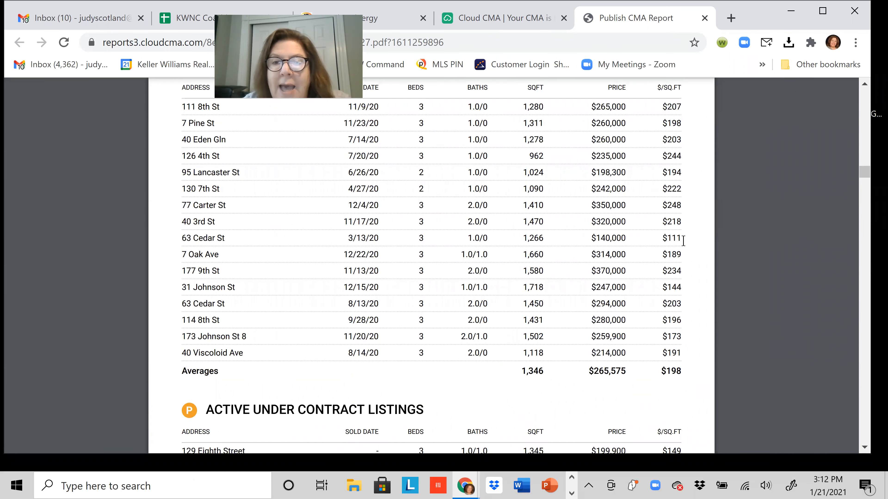
scroll(680, 210, "up", 1)
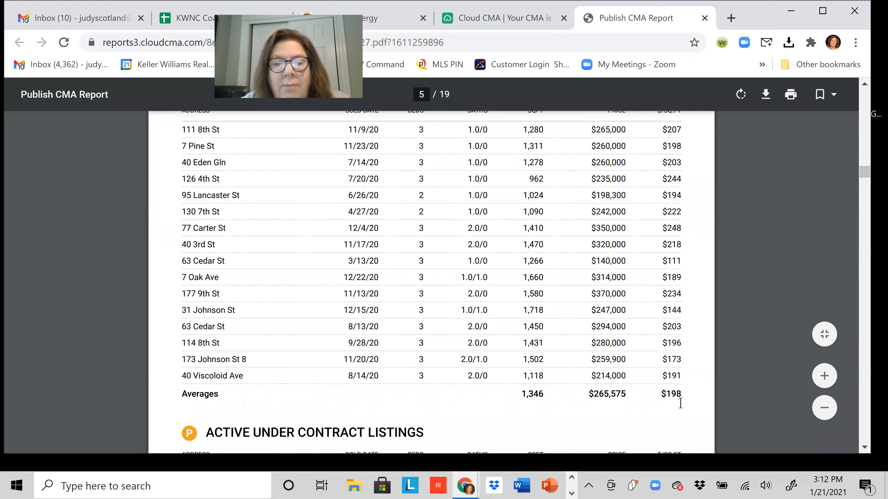
scroll(680, 402, "down", 3)
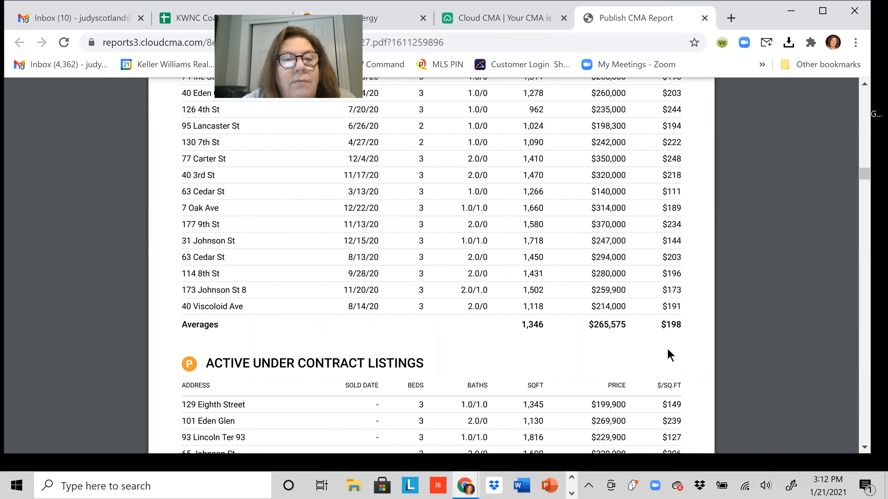
scroll(629, 360, "down", 5)
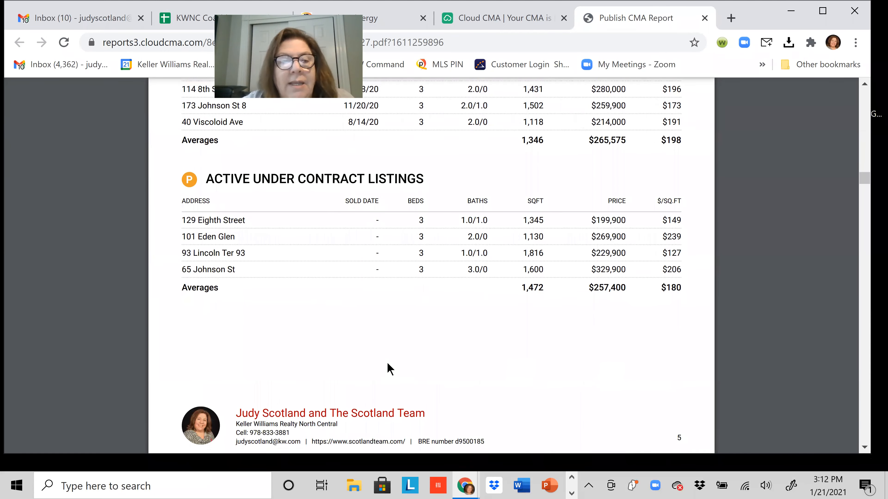
scroll(661, 277, "down", 1)
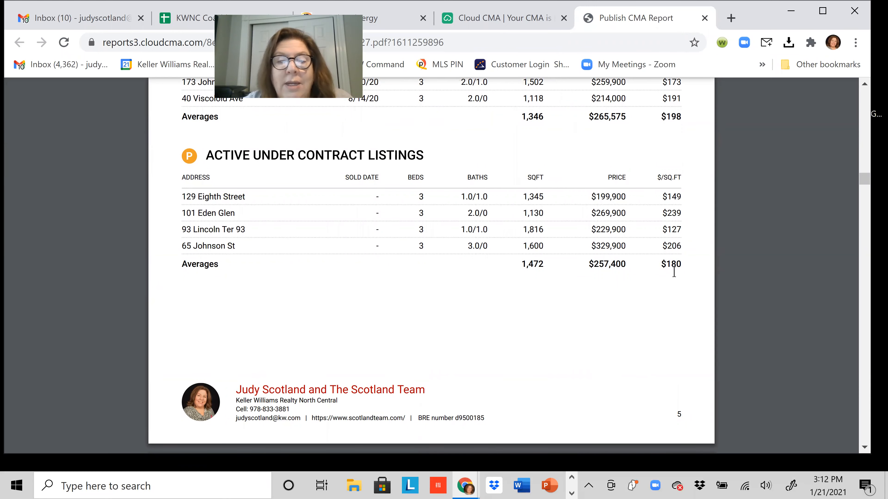
scroll(631, 316, "down", 4)
Scroll through the individual Comparable Properties detail pages down to the Analysis divider page.
scroll(631, 327, "down", 15)
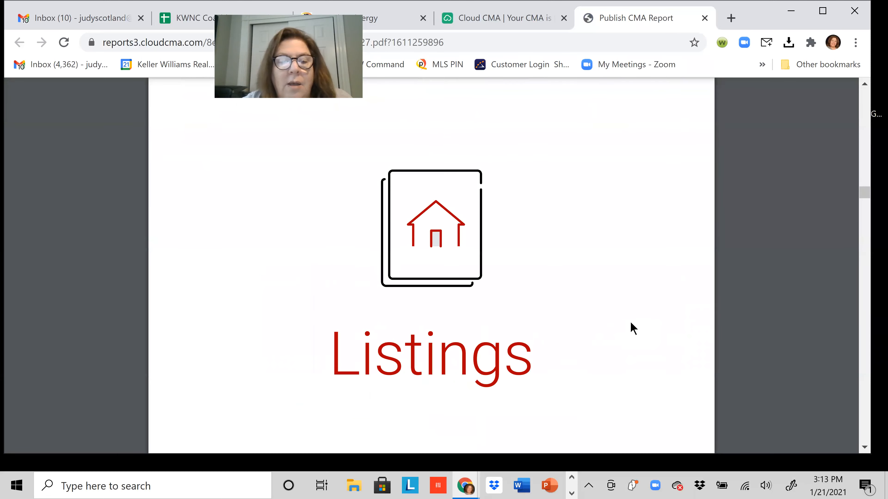
scroll(631, 330, "down", 13)
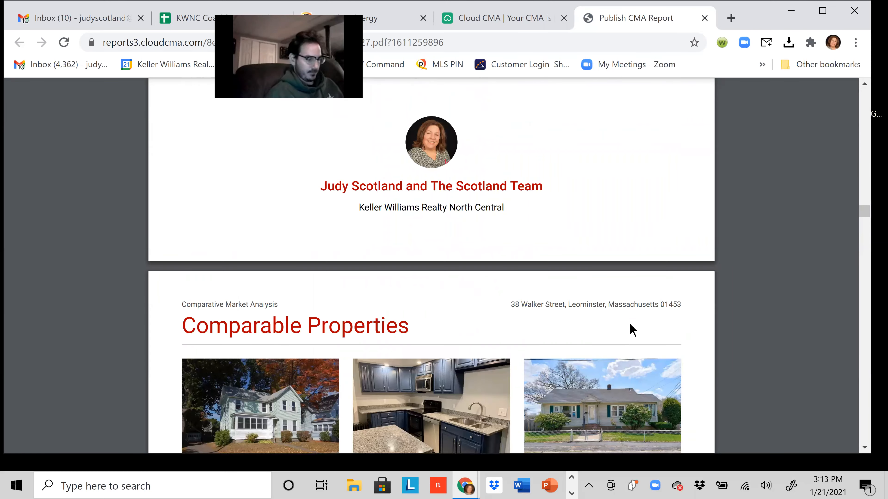
scroll(632, 330, "down", 5)
scroll(631, 330, "up", 10)
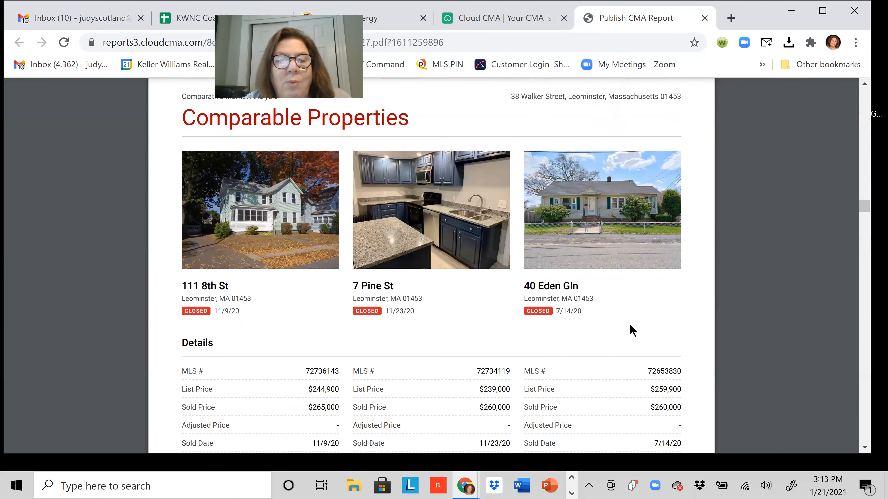
scroll(633, 331, "up", 1)
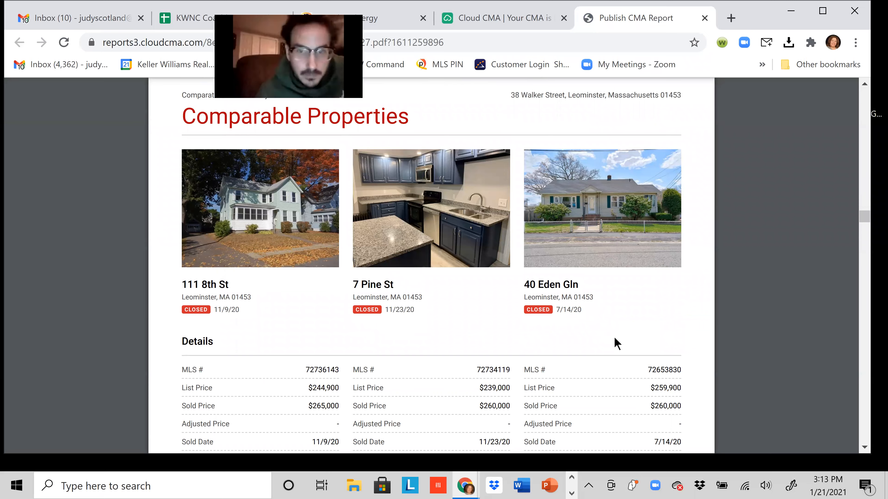
scroll(617, 344, "down", 10)
scroll(597, 367, "down", 3)
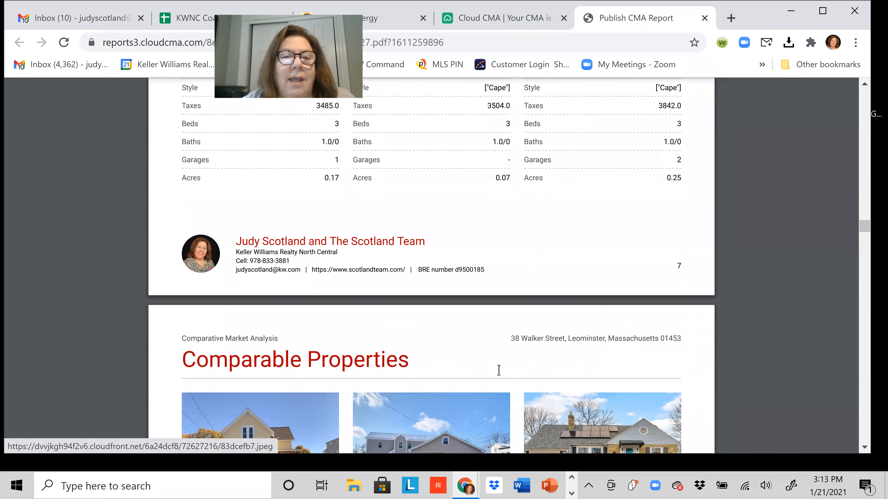
scroll(498, 370, "down", 12)
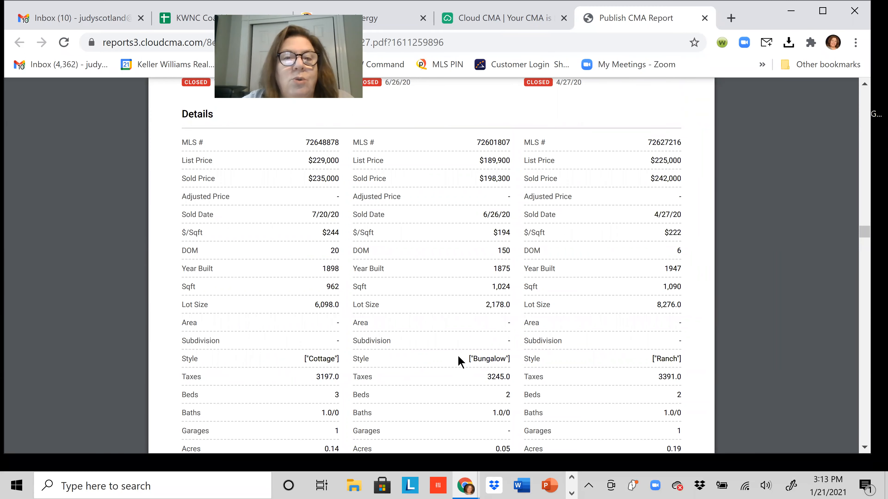
scroll(459, 362, "down", 15)
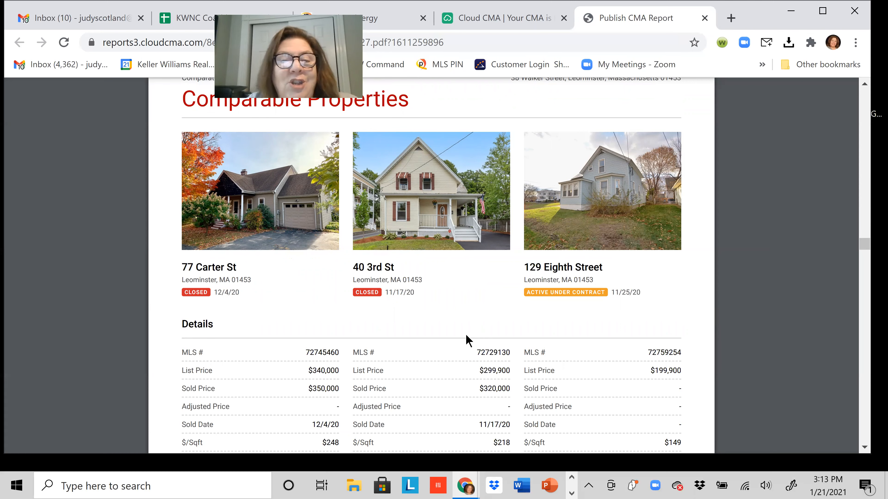
scroll(470, 336, "up", 3)
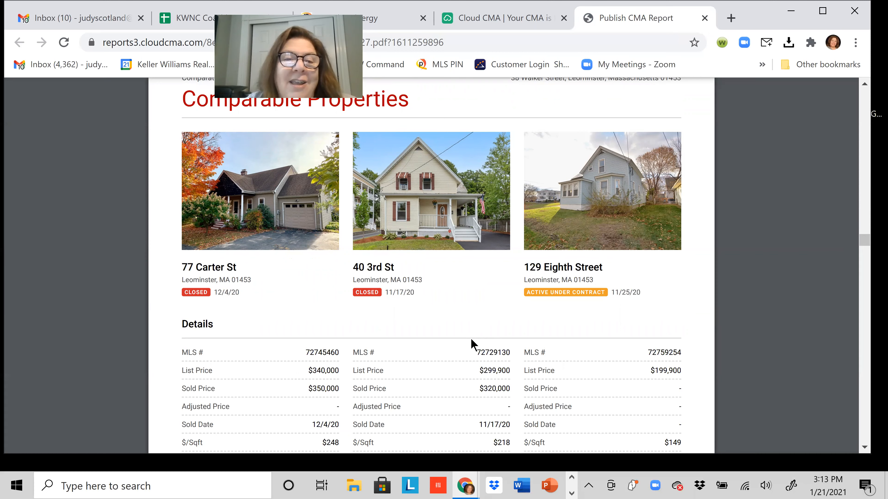
scroll(471, 339, "down", 1)
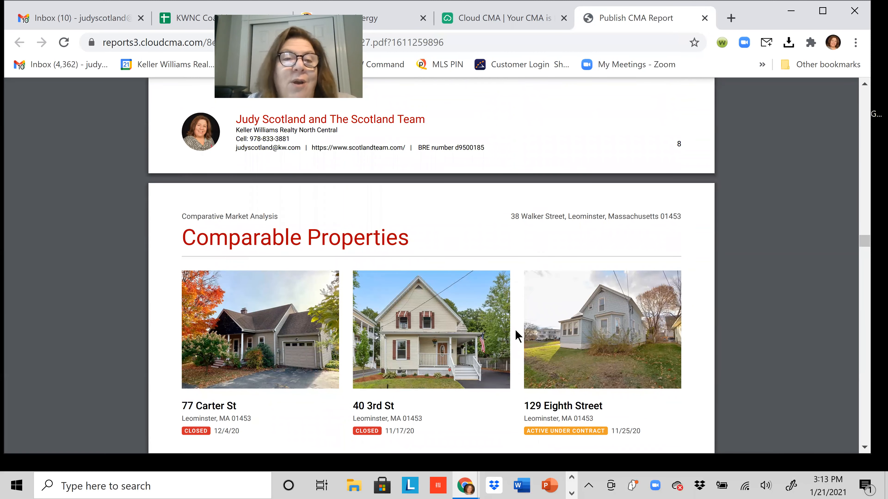
scroll(515, 331, "down", 4)
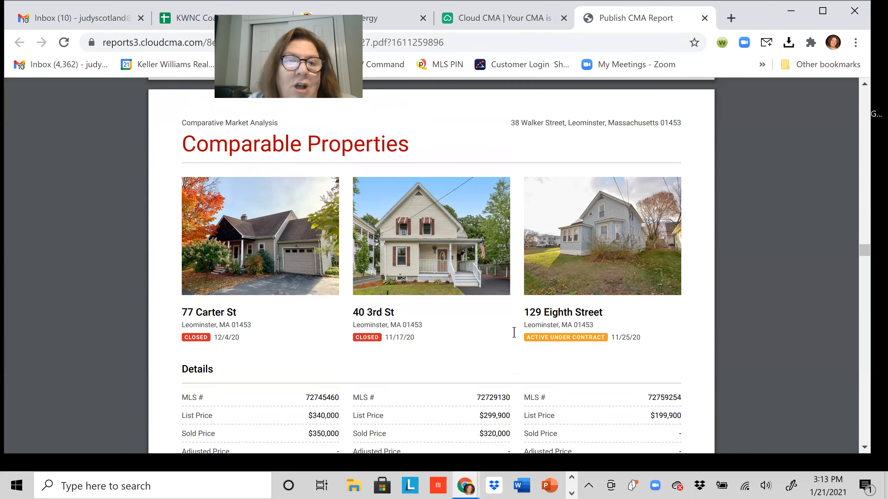
scroll(514, 332, "down", 20)
scroll(622, 325, "down", 8)
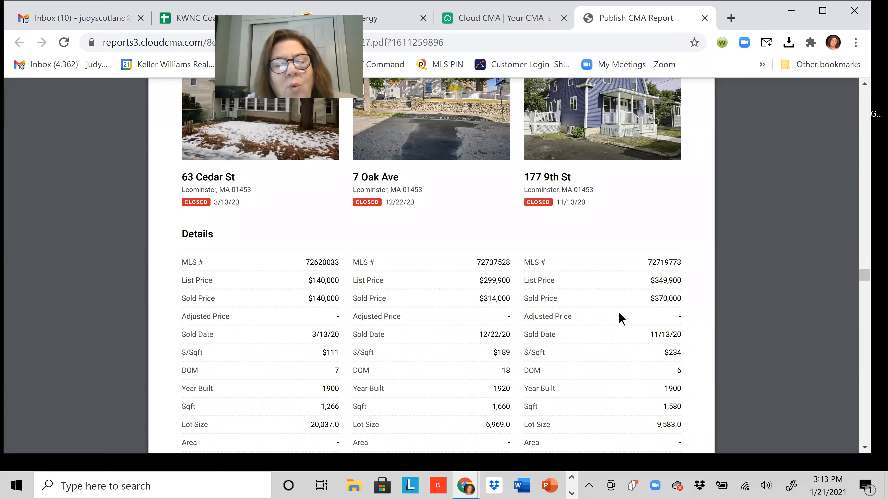
scroll(620, 320, "down", 14)
scroll(620, 319, "down", 12)
scroll(620, 319, "down", 20)
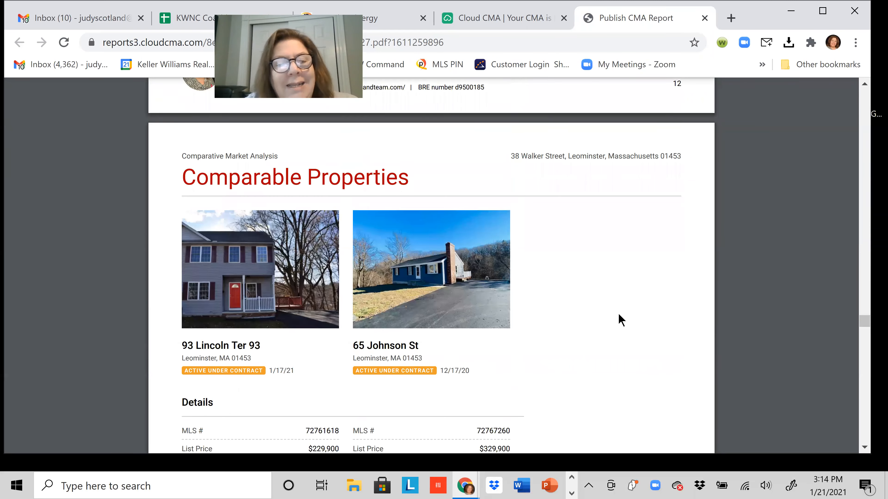
scroll(621, 320, "down", 14)
scroll(618, 317, "down", 14)
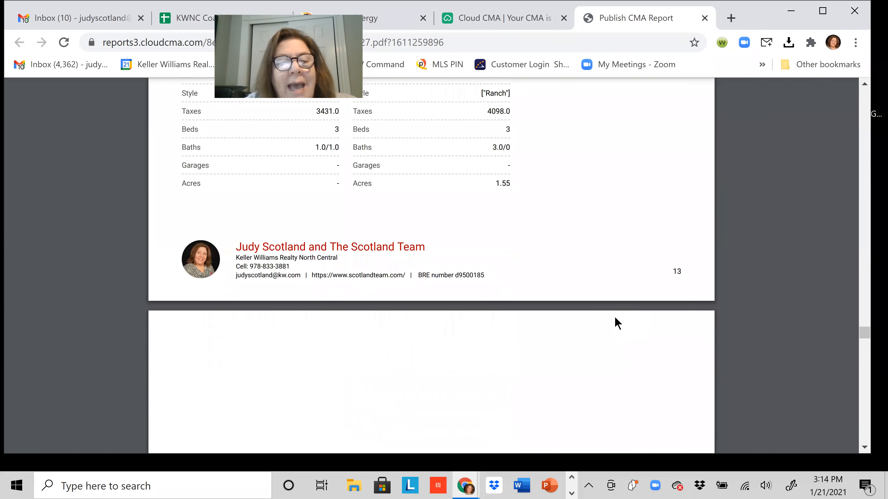
scroll(615, 325, "down", 5)
scroll(611, 326, "down", 10)
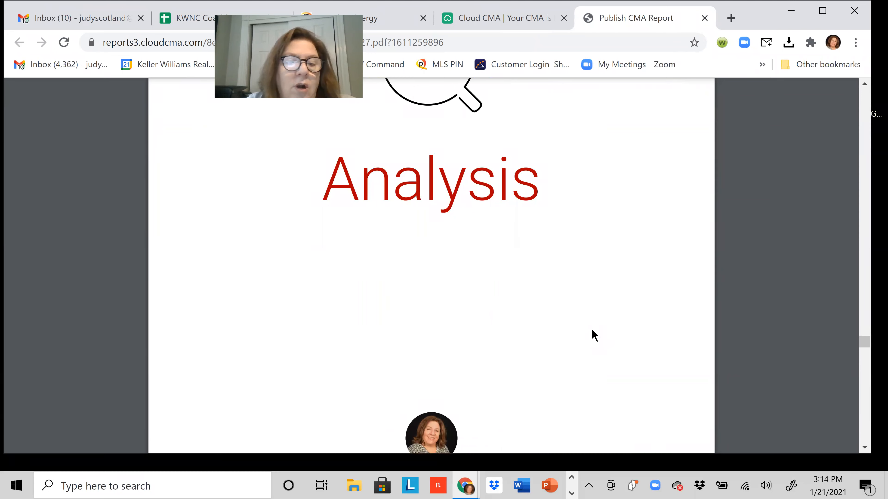
Scroll through the Comparable Property Statistics and Sold Property Analysis pages.
scroll(592, 334, "down", 10)
scroll(590, 332, "down", 5)
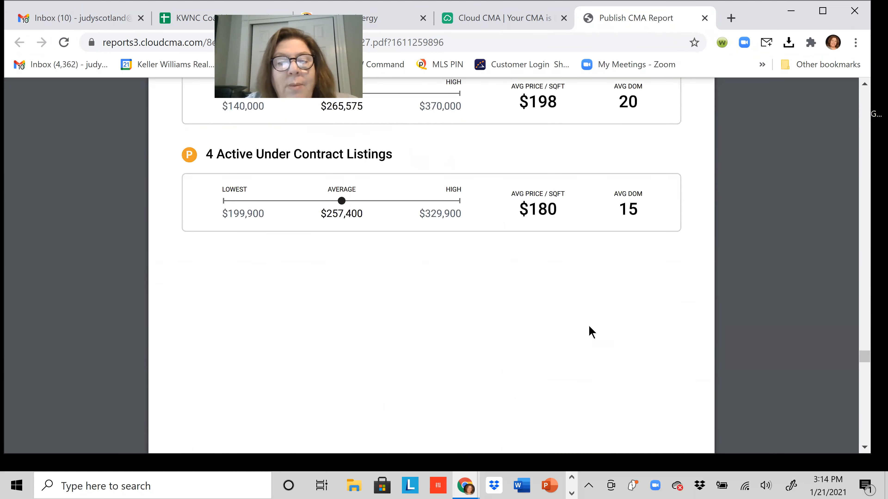
scroll(587, 268, "up", 3)
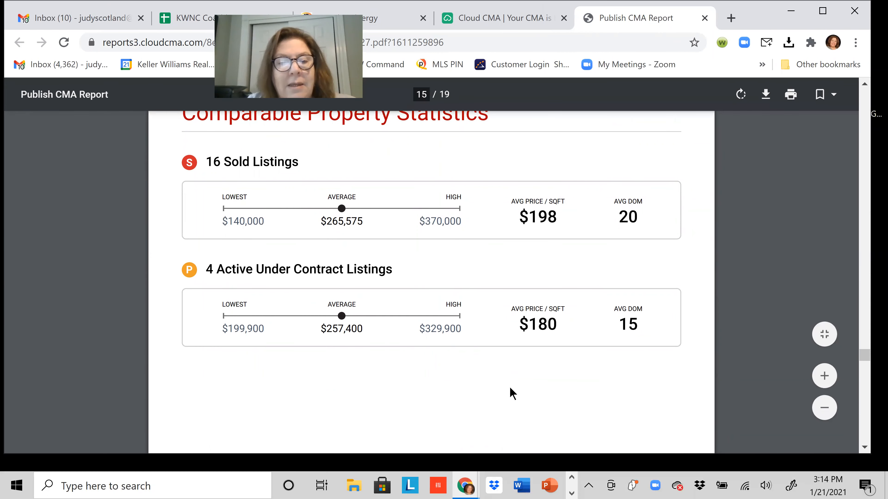
scroll(512, 394, "down", 6)
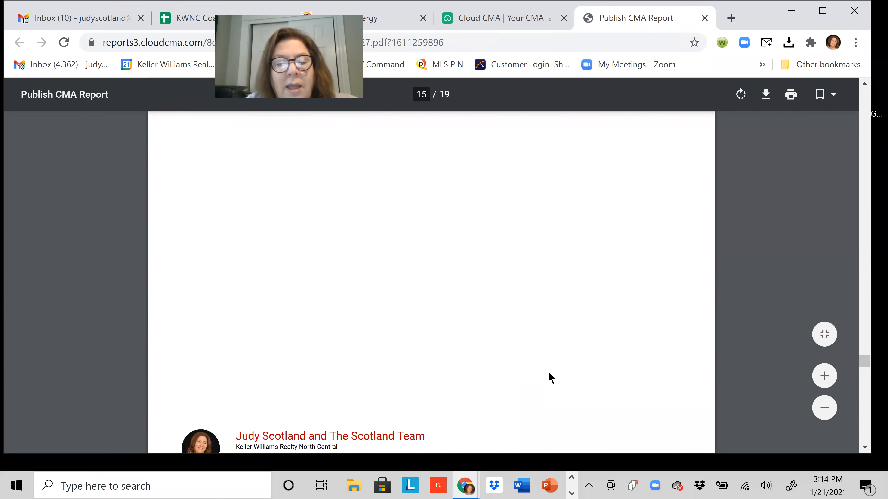
scroll(548, 370, "down", 4)
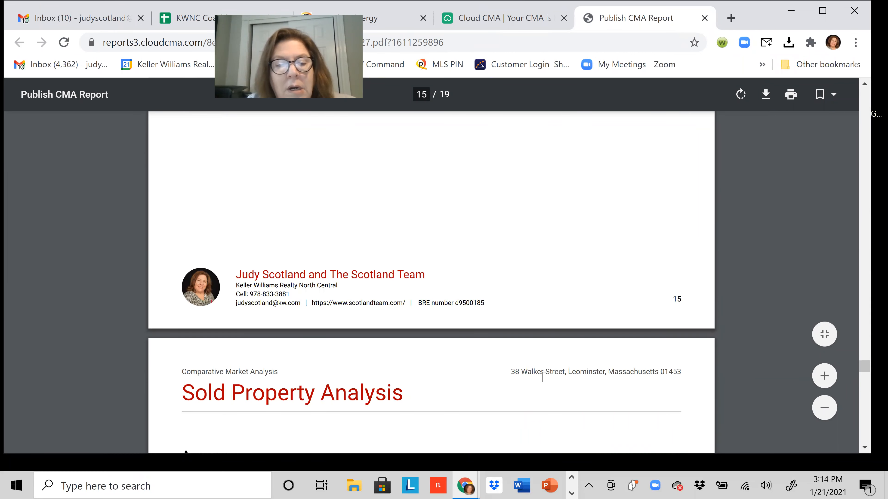
scroll(543, 377, "down", 7)
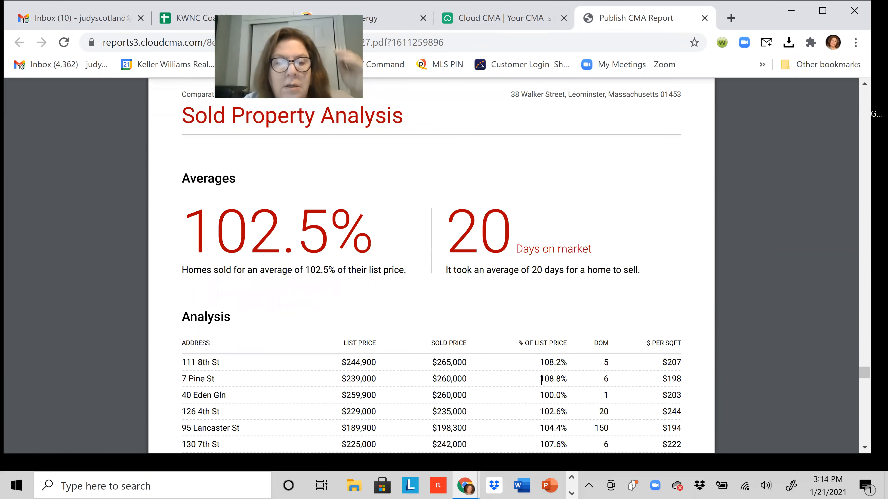
scroll(541, 379, "down", 2)
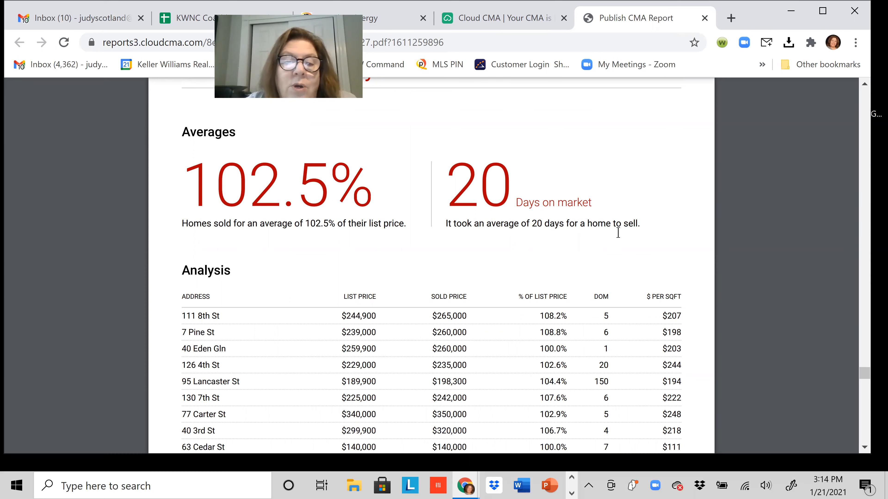
scroll(615, 249, "down", 3)
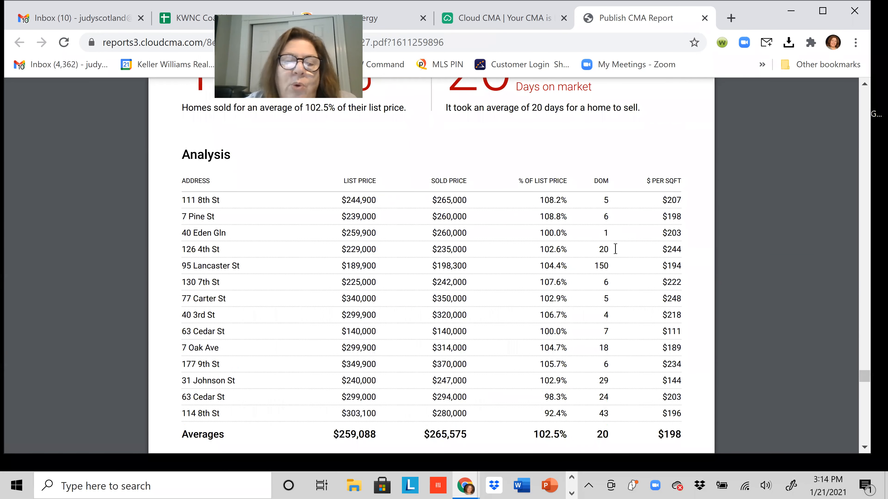
Scroll on to page 18's Suggested List Price of $275,000, or $193 per sq ft.
scroll(603, 254, "down", 2)
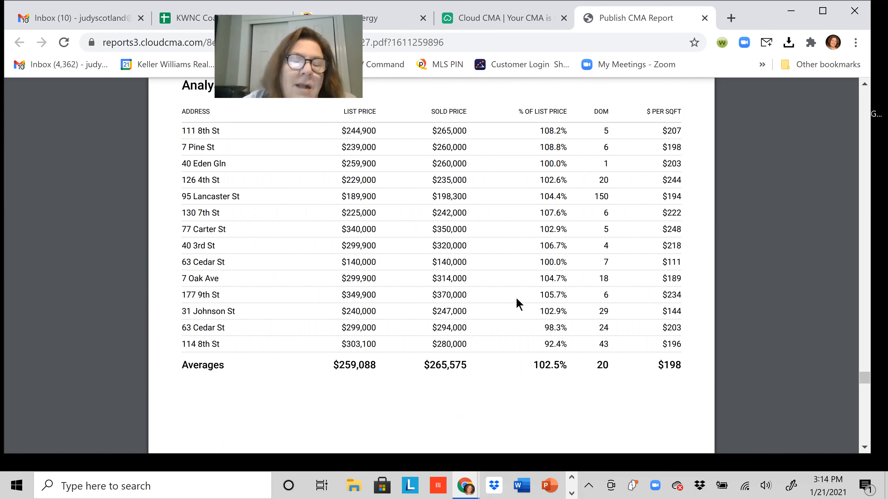
scroll(518, 304, "down", 5)
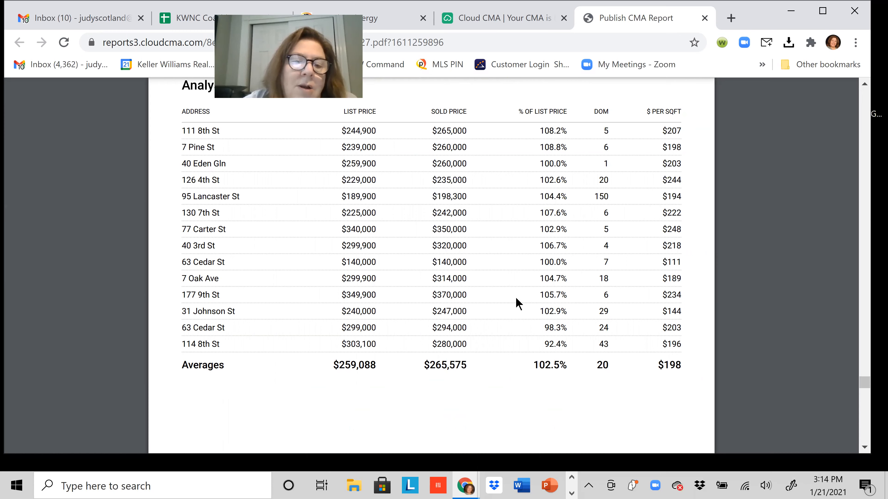
scroll(518, 303, "down", 2)
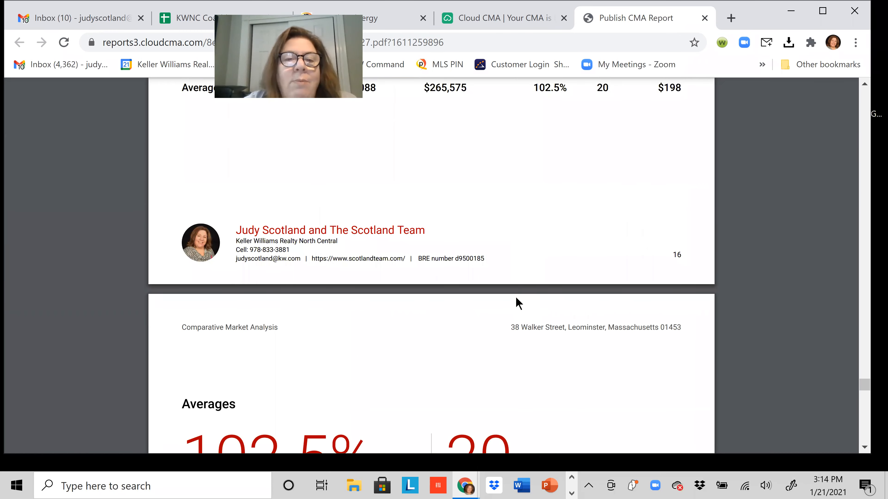
scroll(516, 298, "down", 5)
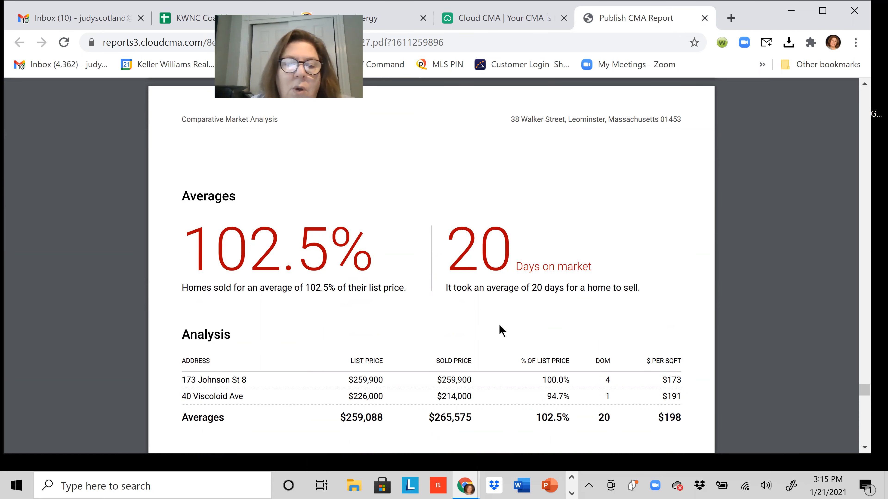
scroll(499, 317, "down", 5)
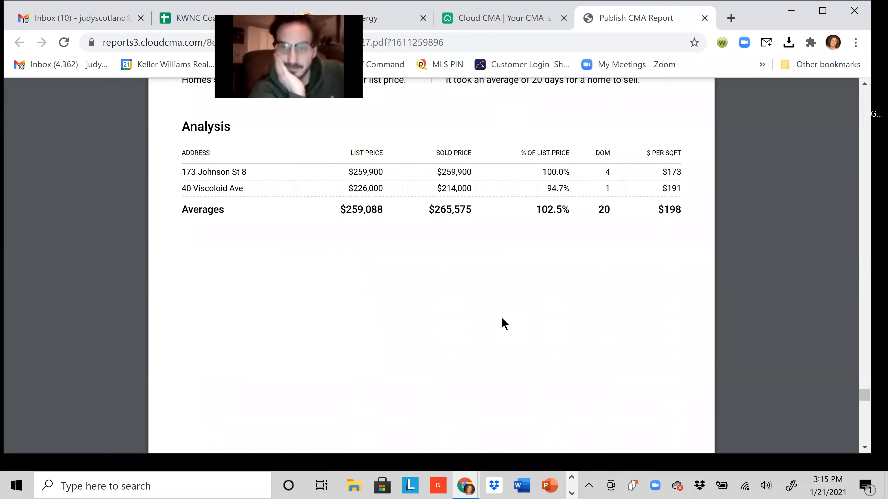
scroll(496, 318, "down", 1)
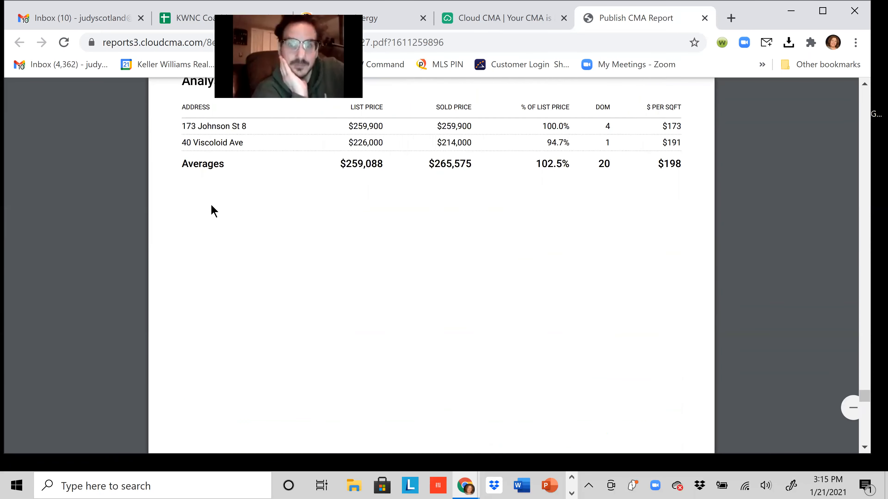
scroll(497, 298, "down", 5)
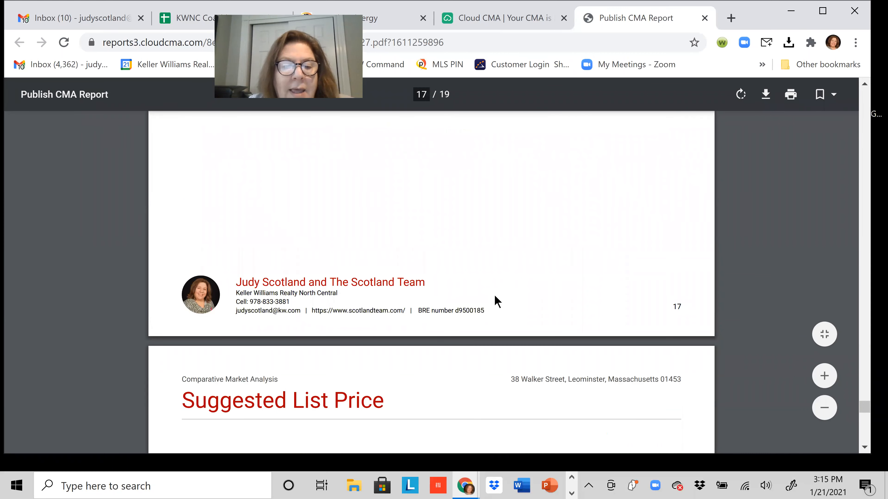
scroll(496, 303, "down", 8)
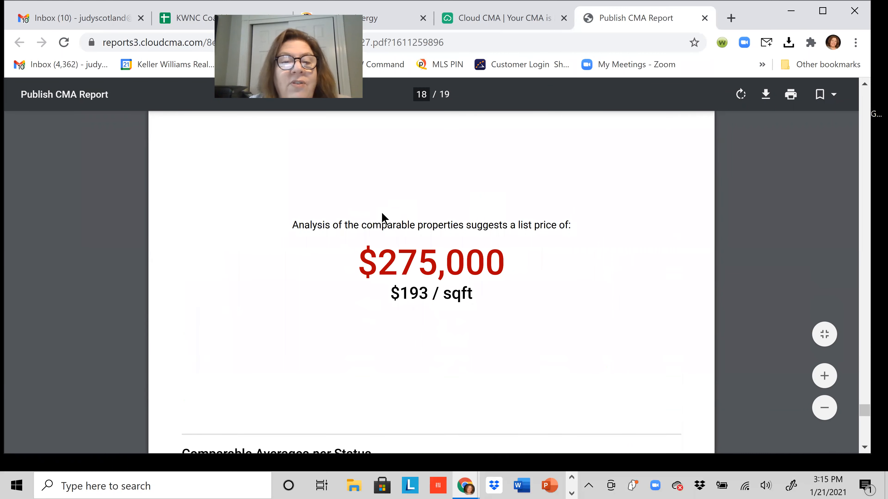
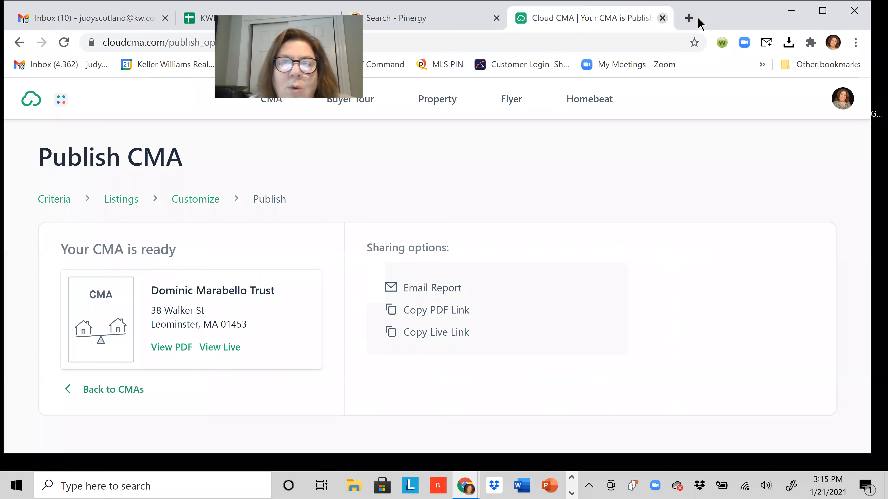
Close the finished Cloud CMA and launch RPR from Pinergy's Tools menu.
key("ctrl+w")
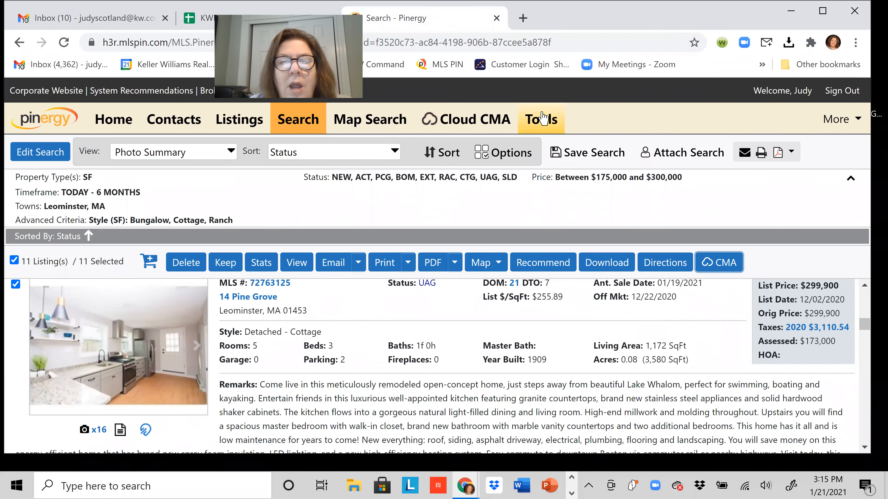
left_click(542, 122)
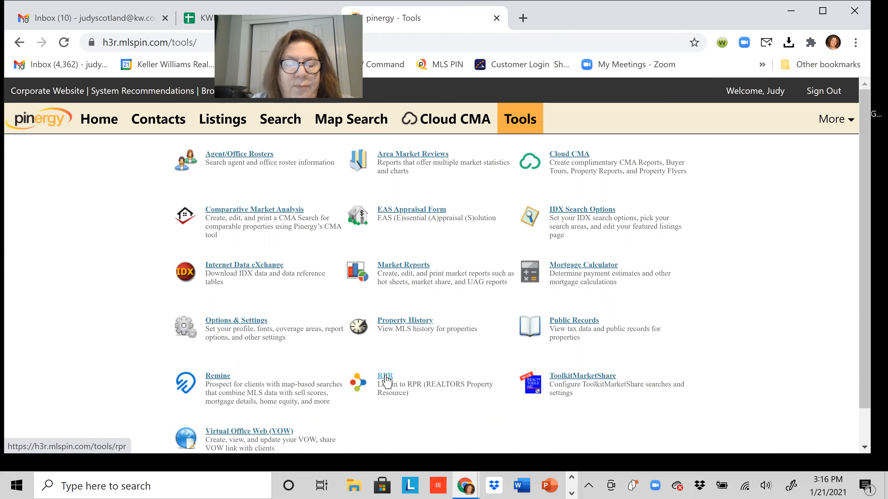
left_click(386, 378)
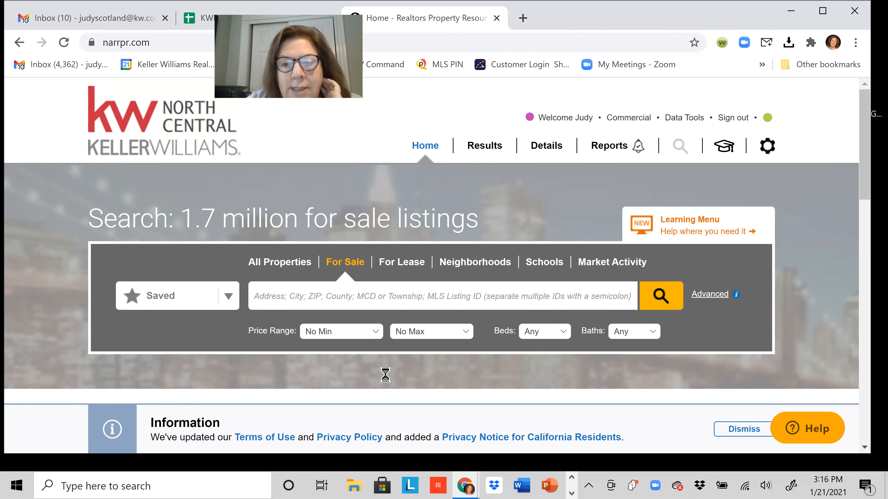
left_click(282, 295)
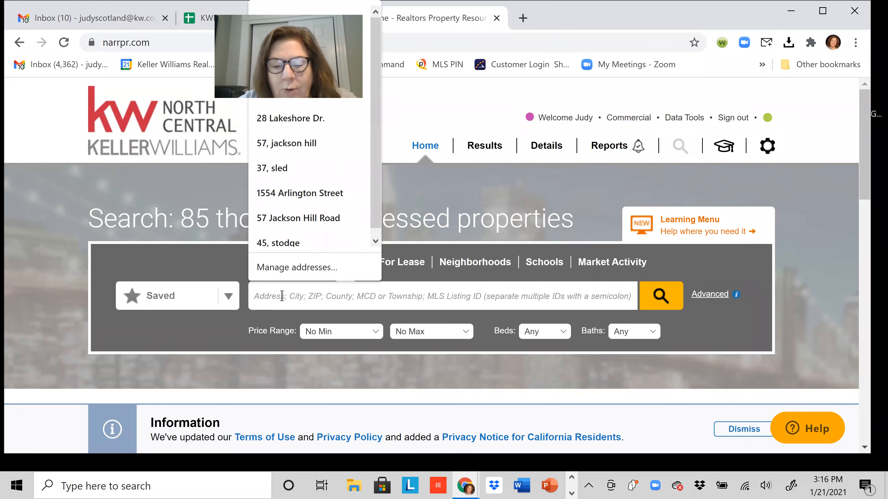
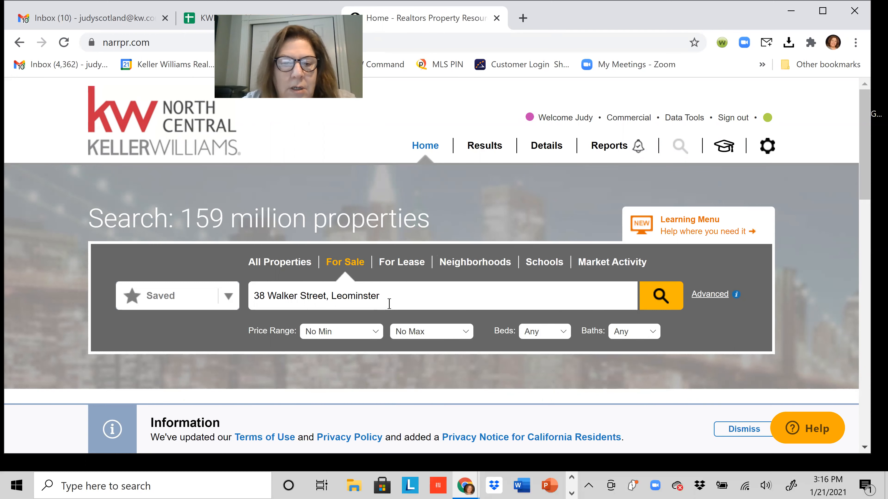
key("Return")
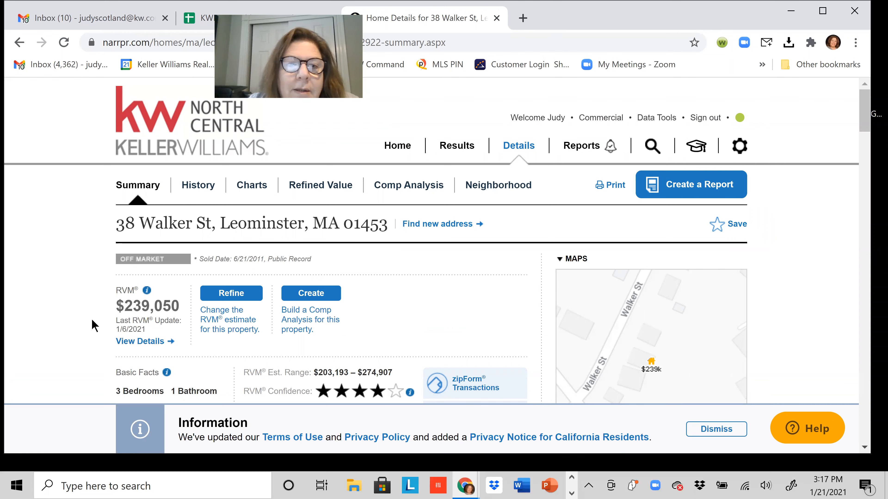
scroll(94, 326, "down", 3)
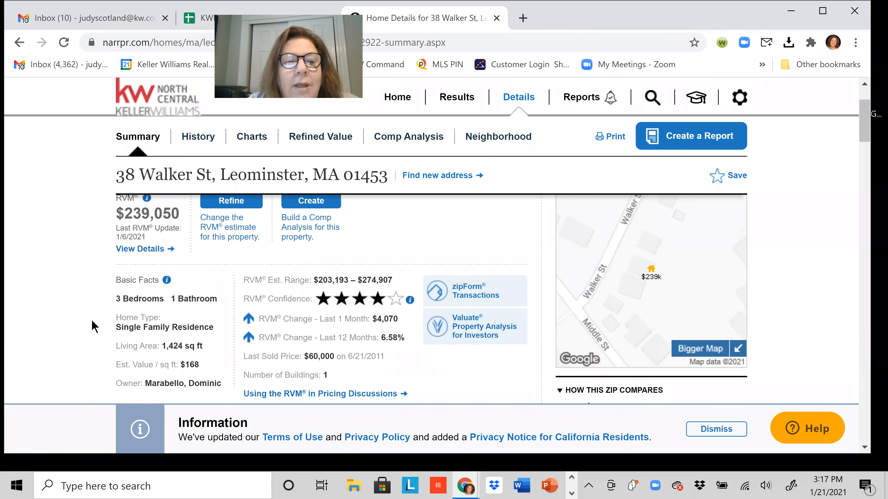
scroll(93, 326, "up", 1)
scroll(519, 268, "up", 1)
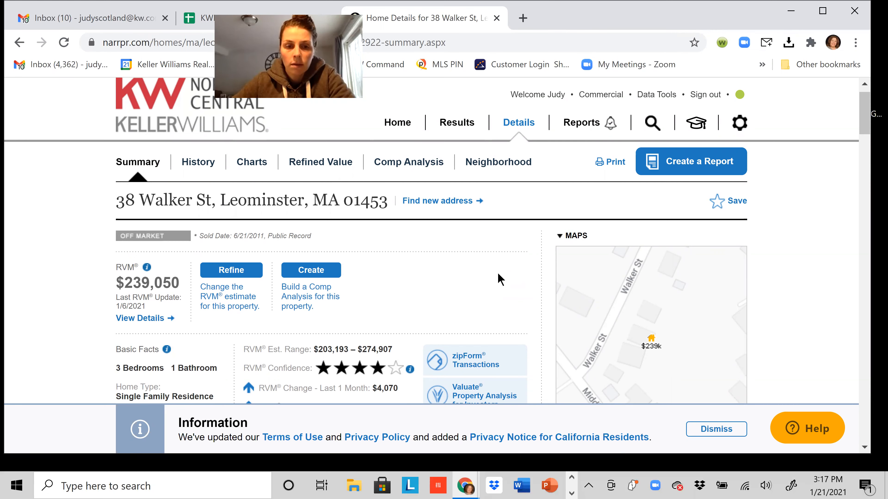
scroll(498, 273, "up", 1)
scroll(504, 268, "down", 5)
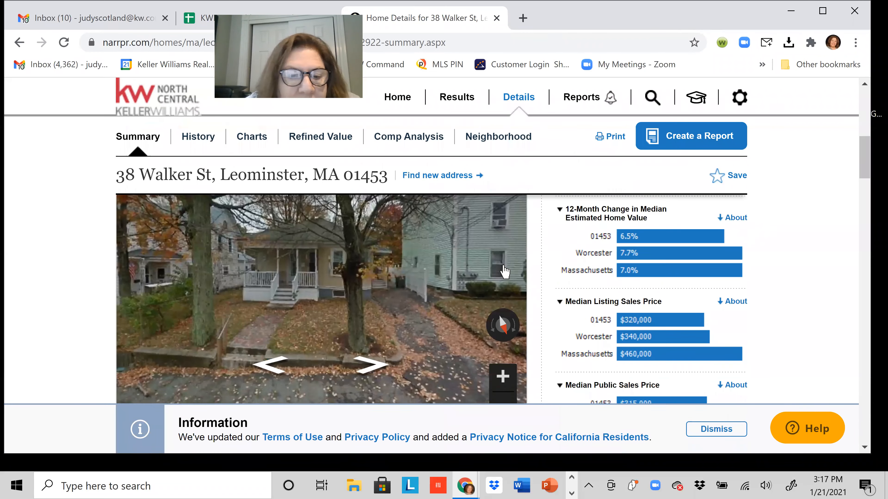
scroll(504, 271, "down", 15)
scroll(505, 271, "down", 15)
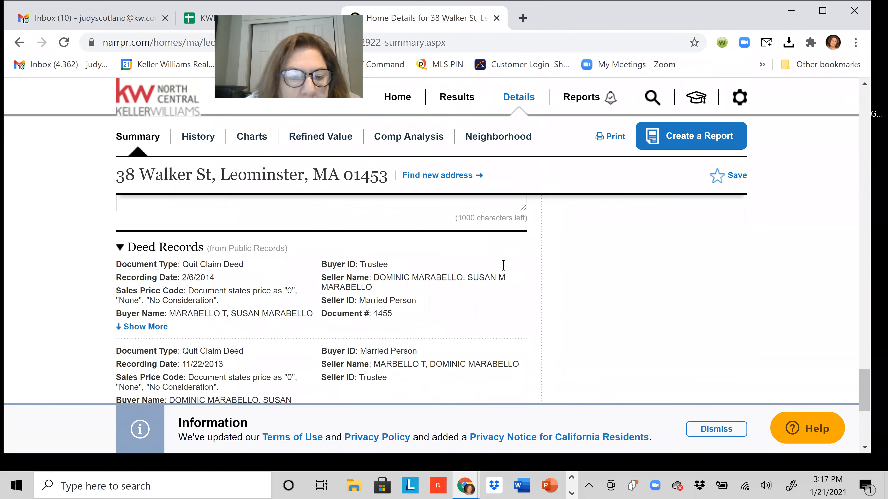
scroll(504, 267, "down", 8)
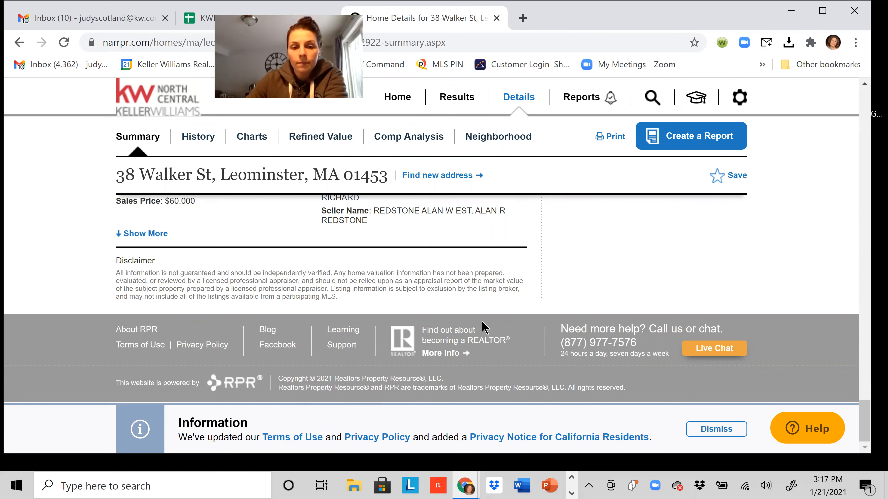
scroll(532, 371, "up", 5)
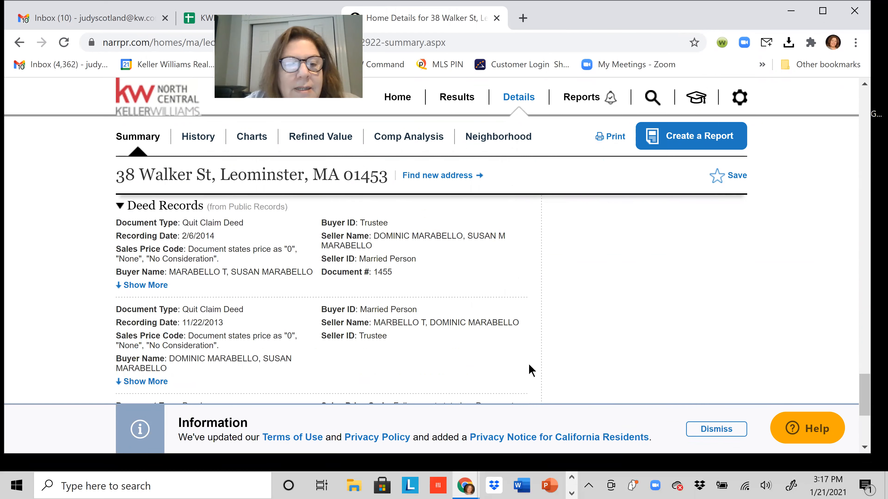
scroll(531, 370, "up", 8)
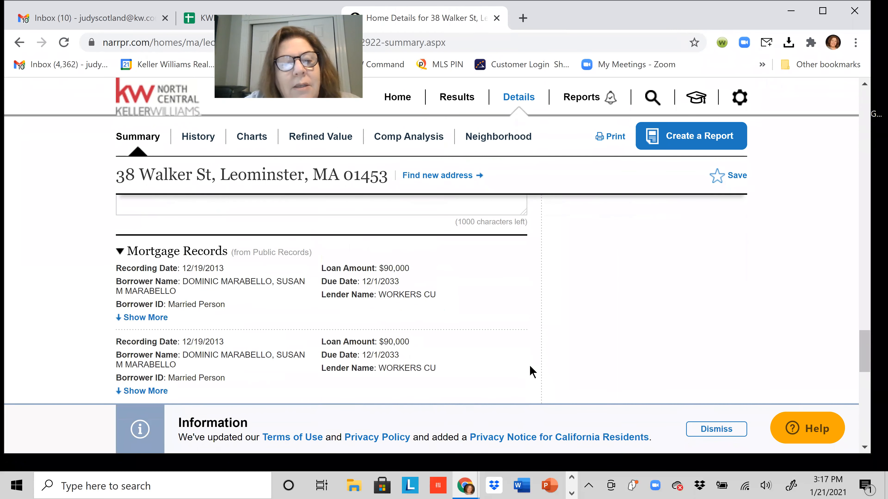
scroll(531, 372, "down", 1)
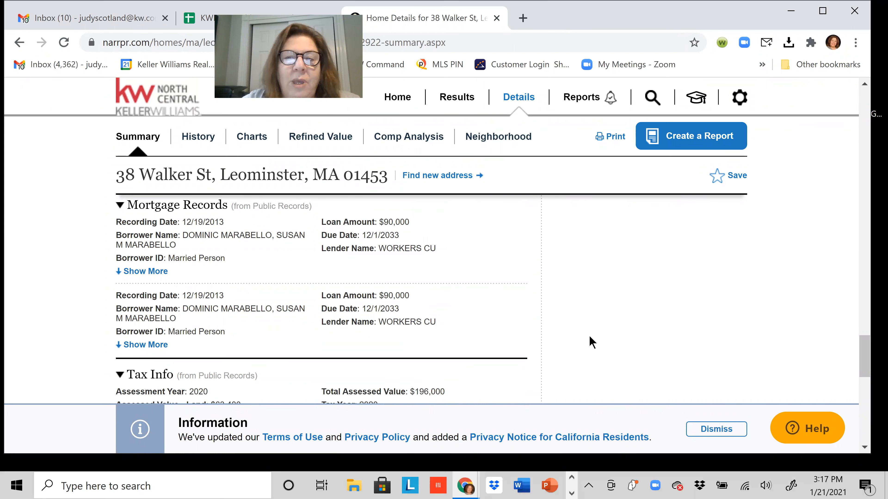
scroll(589, 339, "up", 1)
scroll(589, 339, "up", 10)
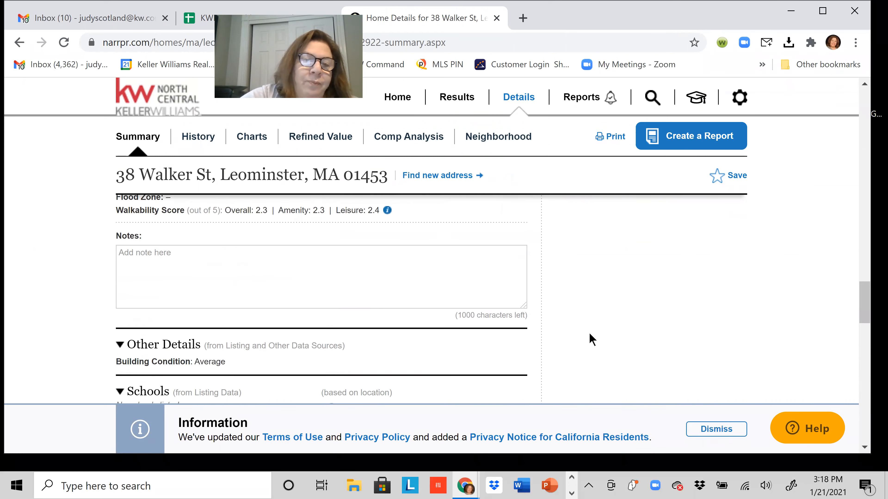
scroll(592, 338, "up", 8)
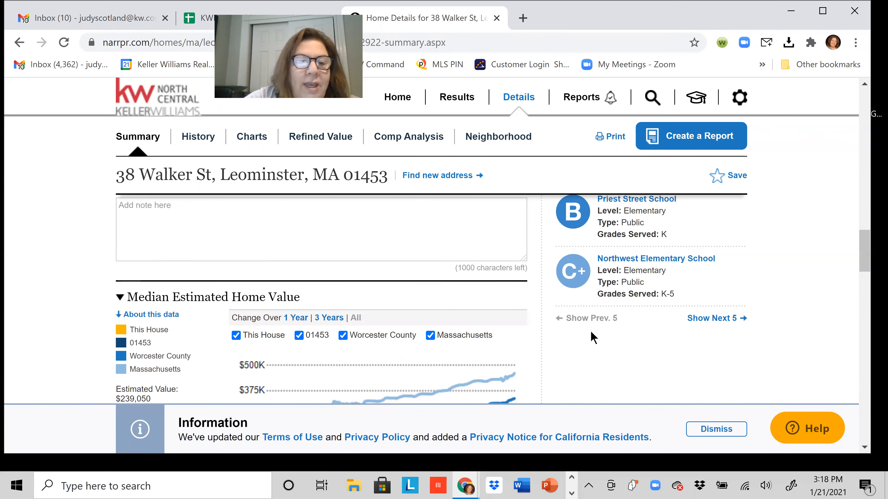
scroll(590, 332, "up", 10)
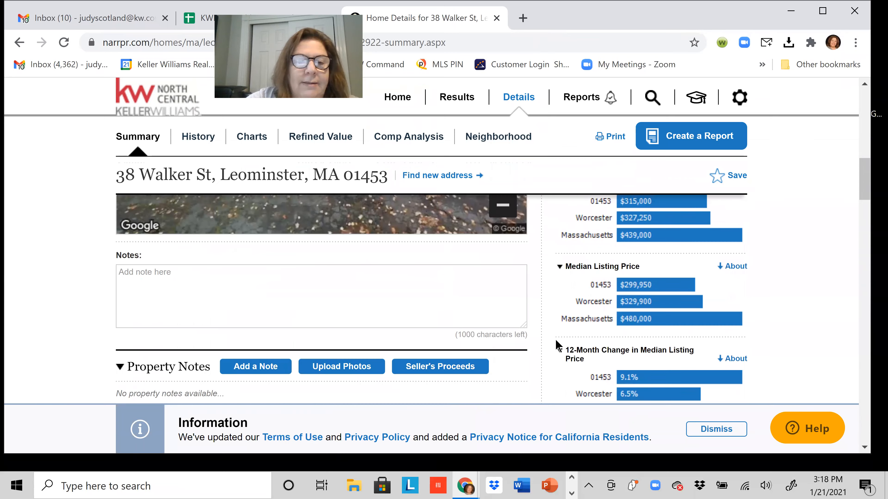
scroll(517, 335, "up", 2)
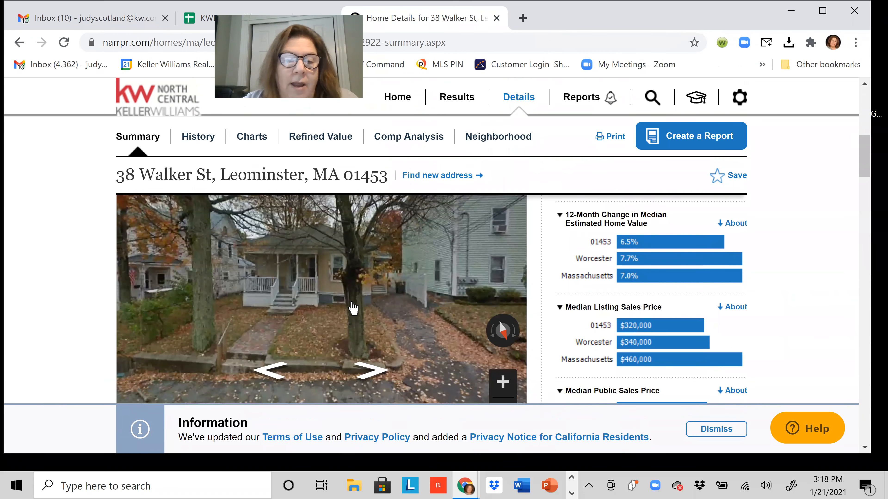
scroll(463, 338, "up", 1)
scroll(463, 338, "up", 6)
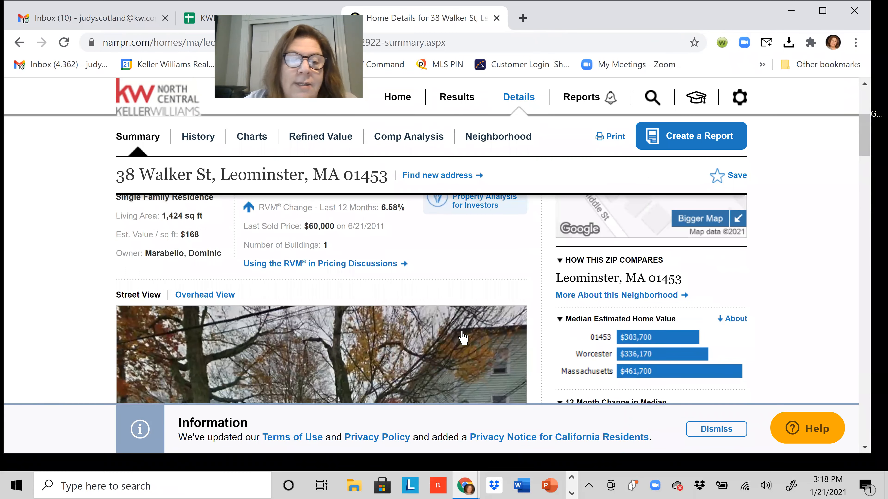
scroll(467, 336, "up", 3)
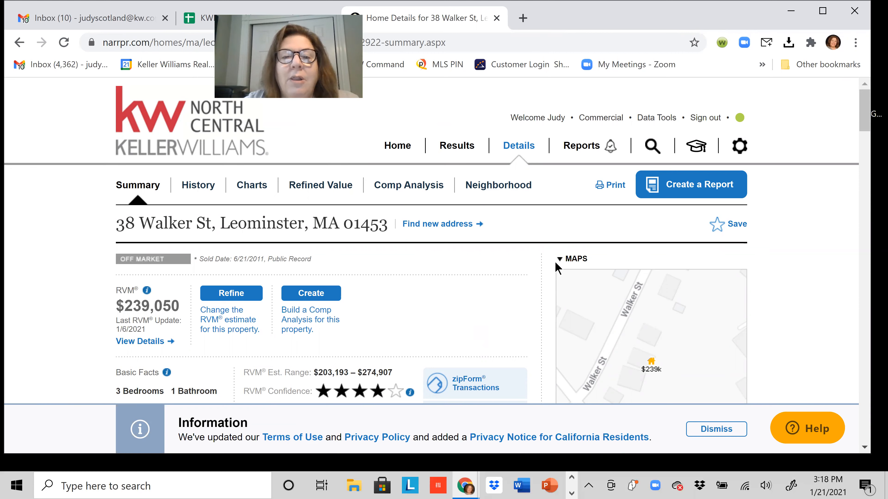
left_click(708, 187)
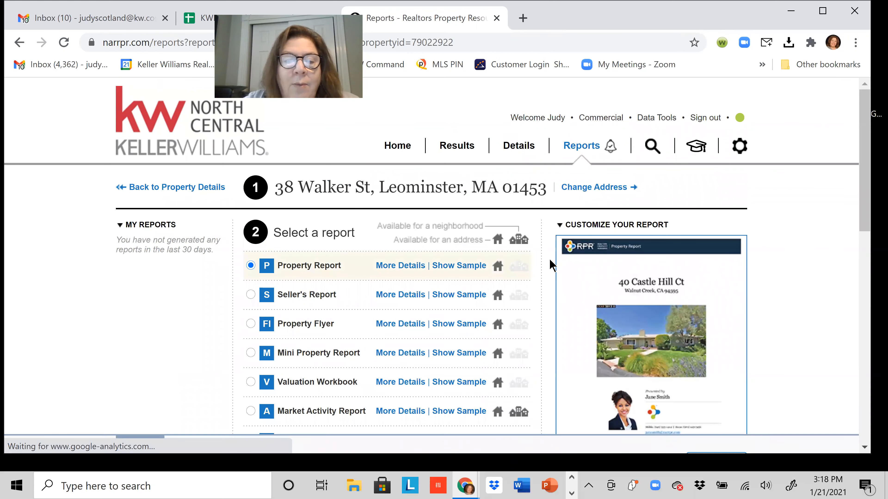
scroll(550, 268, "down", 1)
scroll(548, 262, "up", 1)
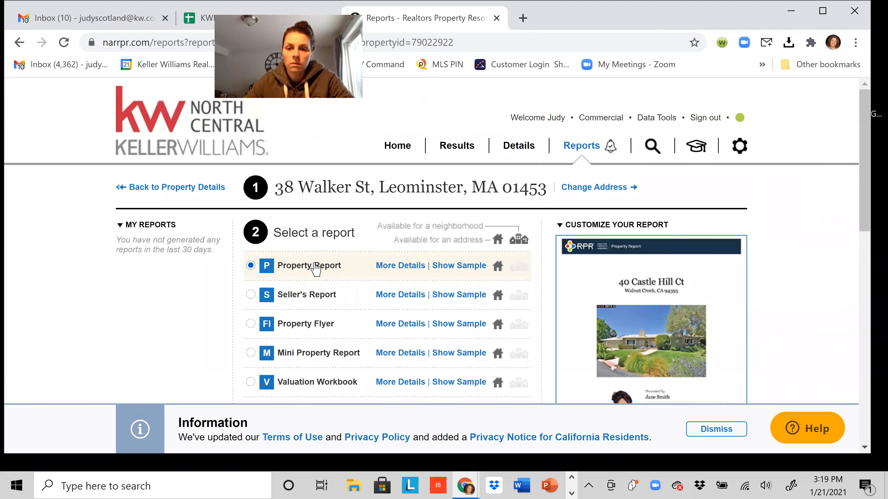
scroll(297, 301, "down", 2)
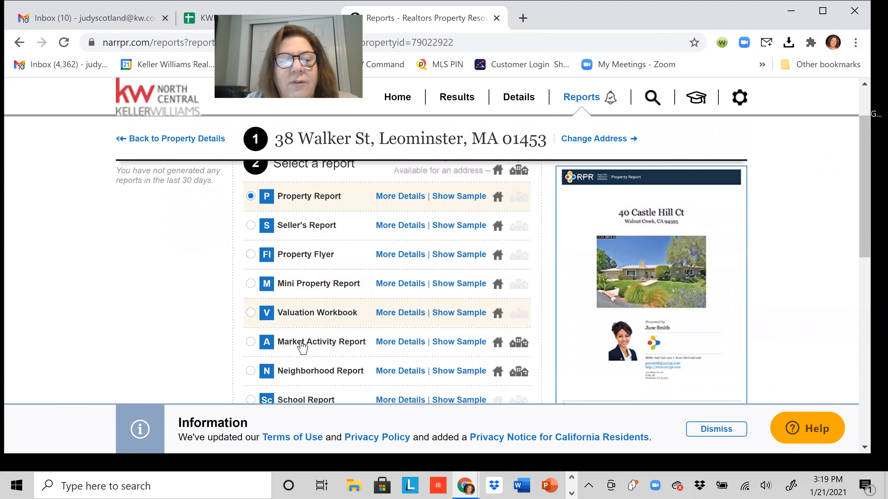
scroll(365, 252, "down", 1)
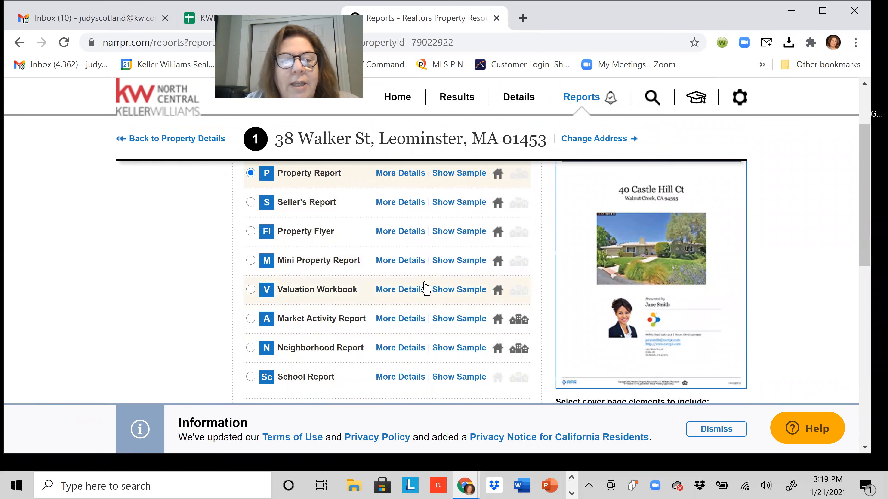
scroll(422, 287, "up", 2)
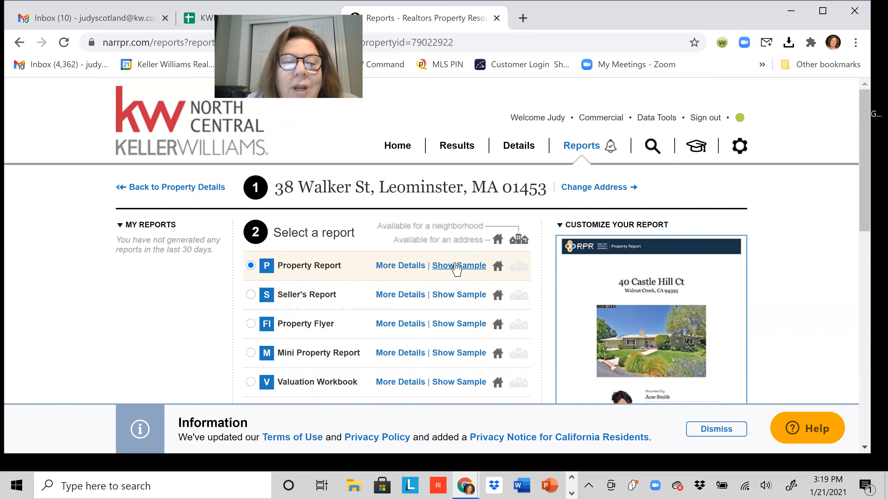
scroll(456, 270, "down", 1)
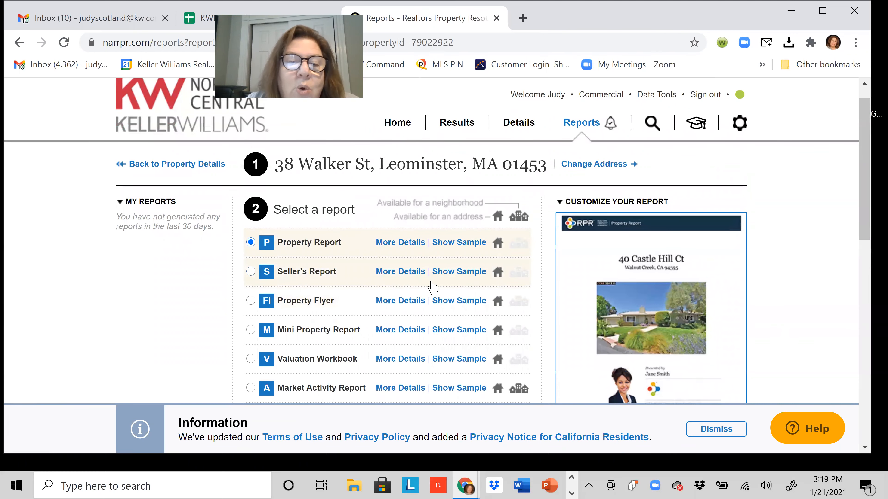
scroll(444, 274, "down", 4)
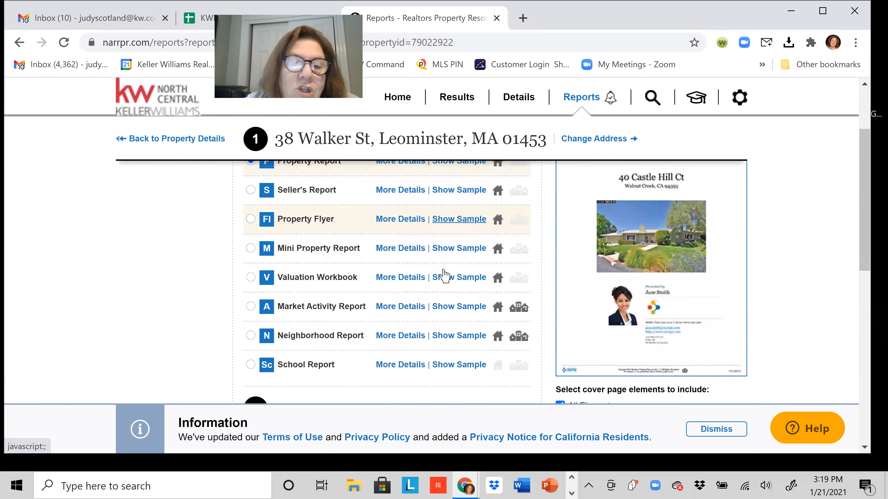
scroll(444, 274, "down", 4)
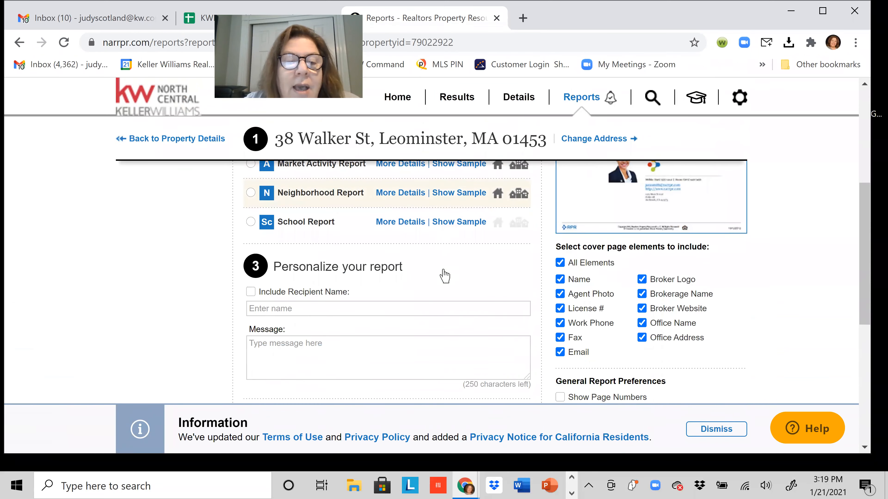
scroll(404, 233, "up", 10)
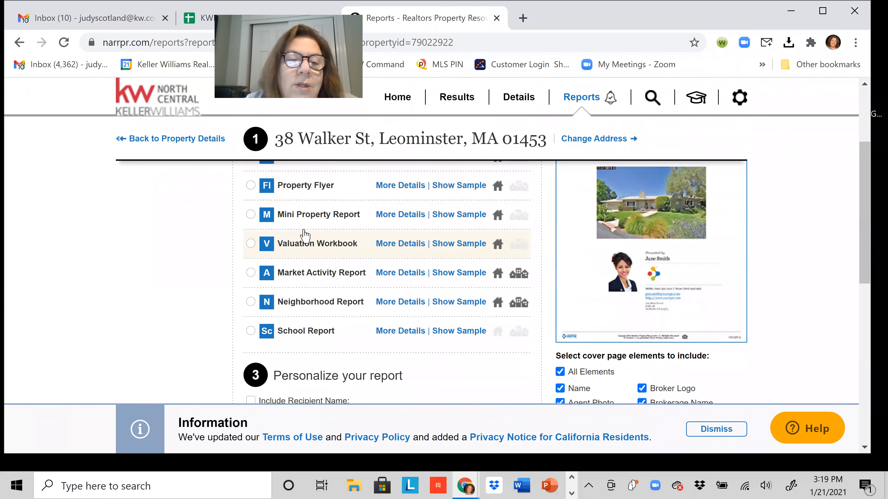
left_click(318, 268)
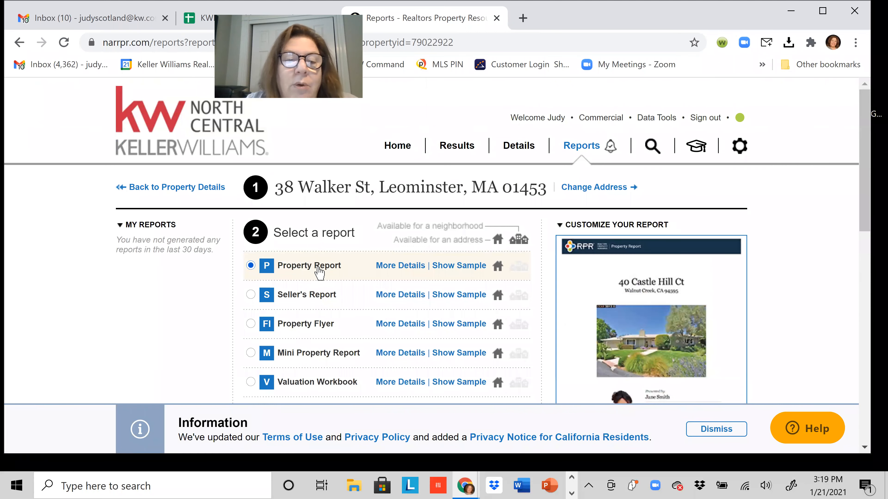
left_click(258, 297)
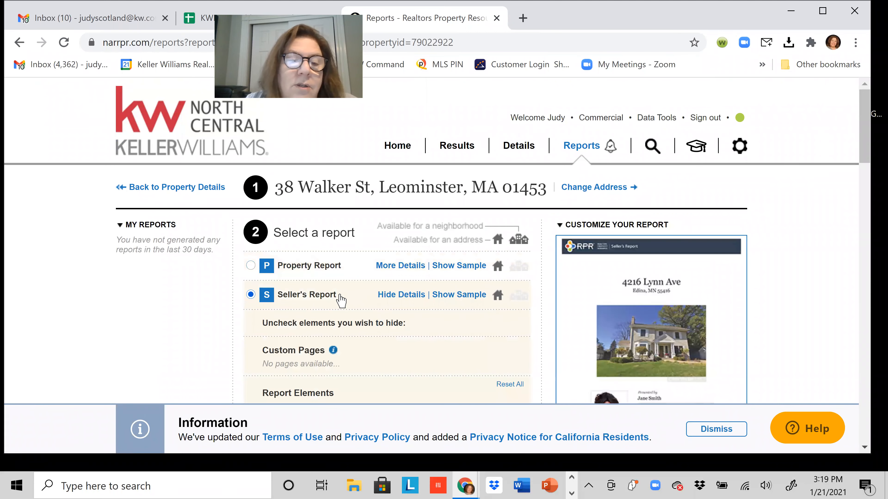
scroll(380, 284, "down", 1)
scroll(379, 283, "down", 2)
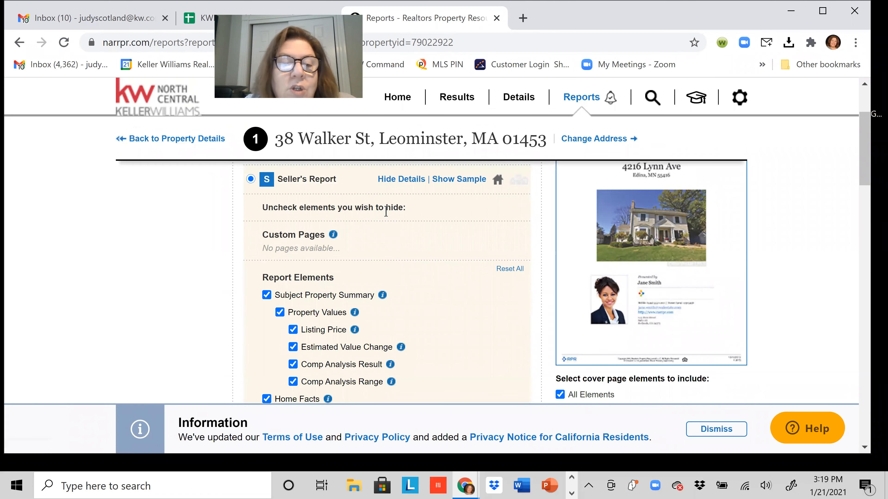
scroll(397, 271, "down", 2)
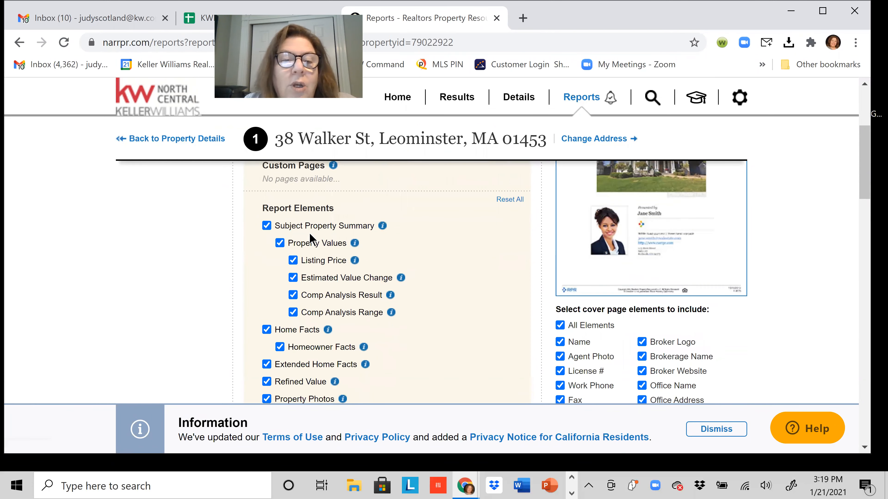
scroll(319, 323, "down", 3)
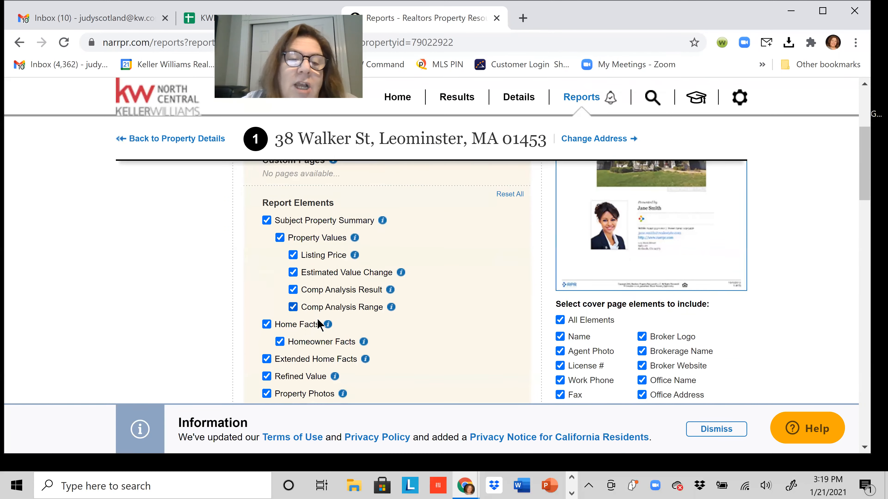
scroll(389, 289, "down", 5)
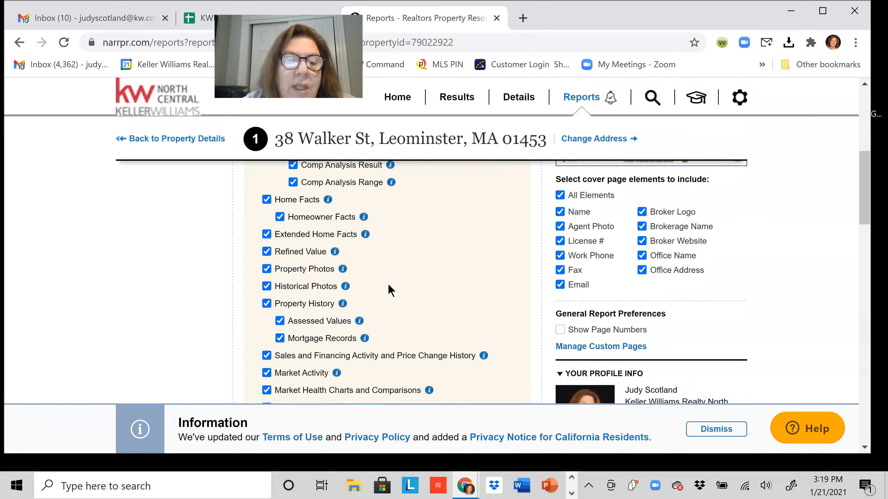
scroll(398, 285, "down", 4)
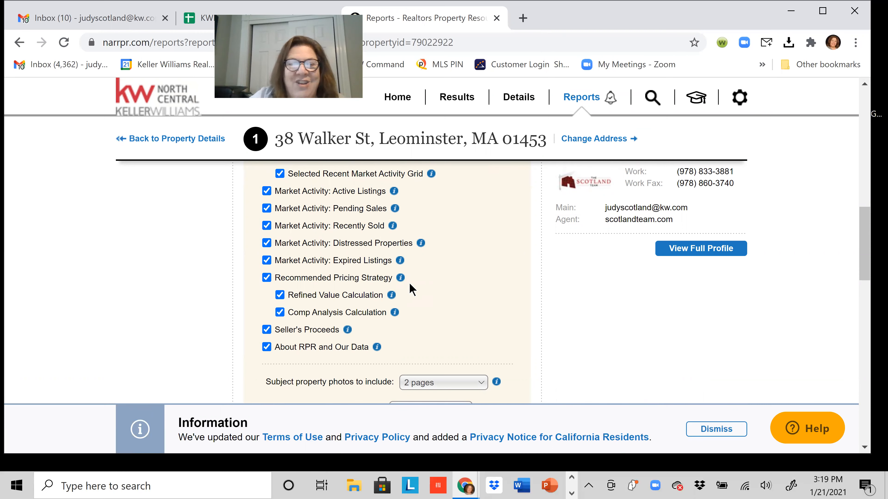
scroll(411, 290, "up", 2)
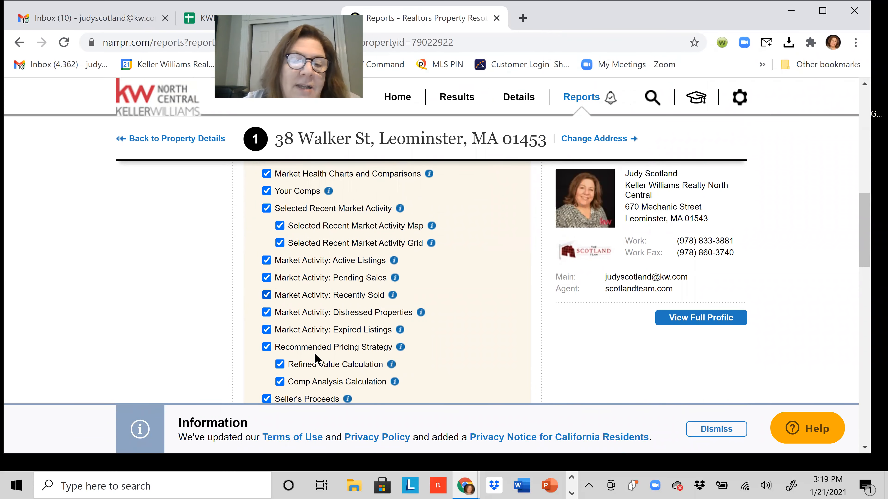
scroll(426, 321, "up", 5)
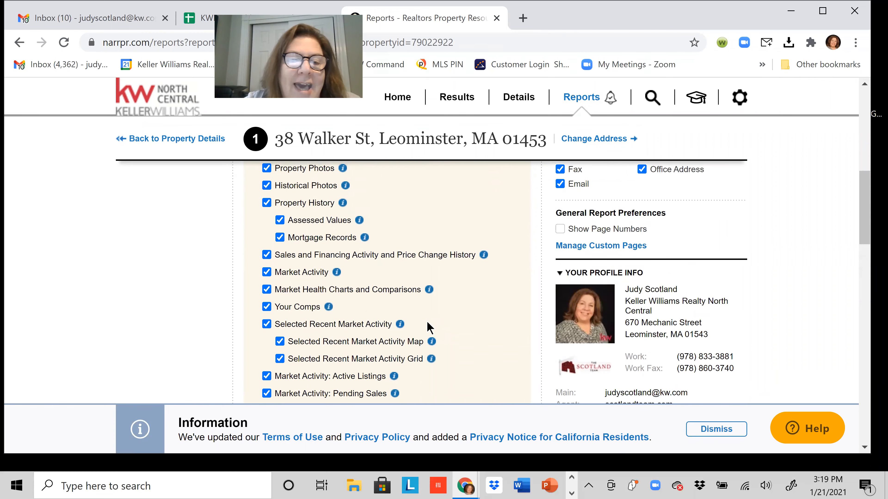
scroll(448, 310, "up", 3)
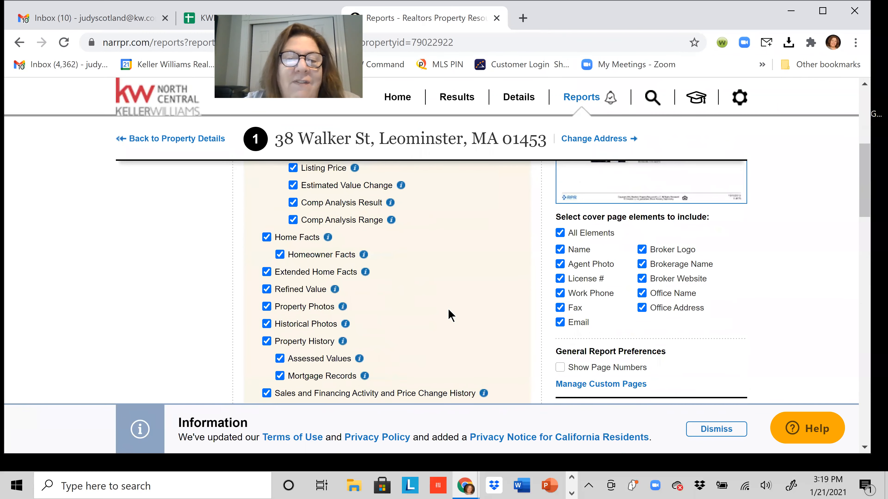
scroll(448, 312, "up", 2)
scroll(449, 310, "down", 20)
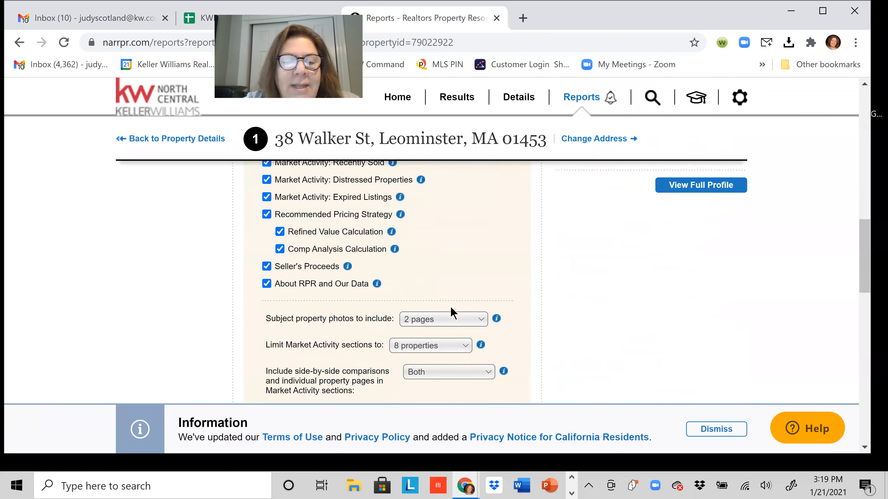
scroll(440, 306, "down", 10)
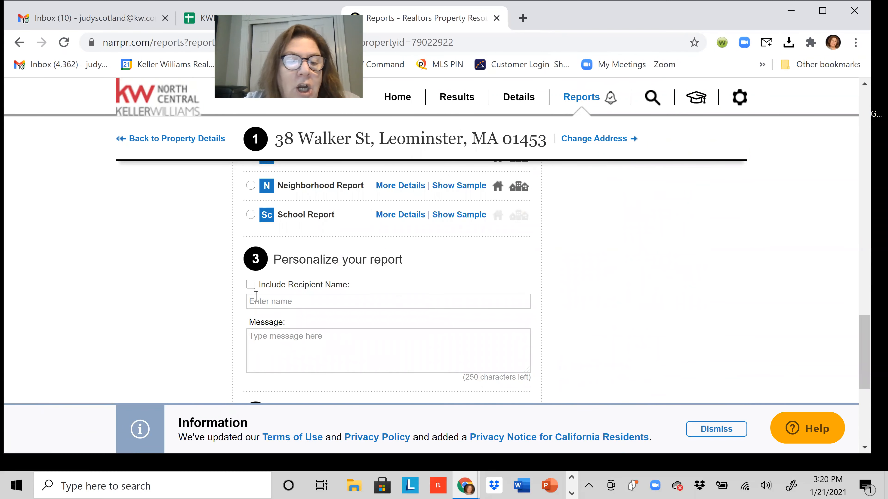
Check Include Recipient Name and keep delivery on Display now after briefly trying email.
left_click(250, 284)
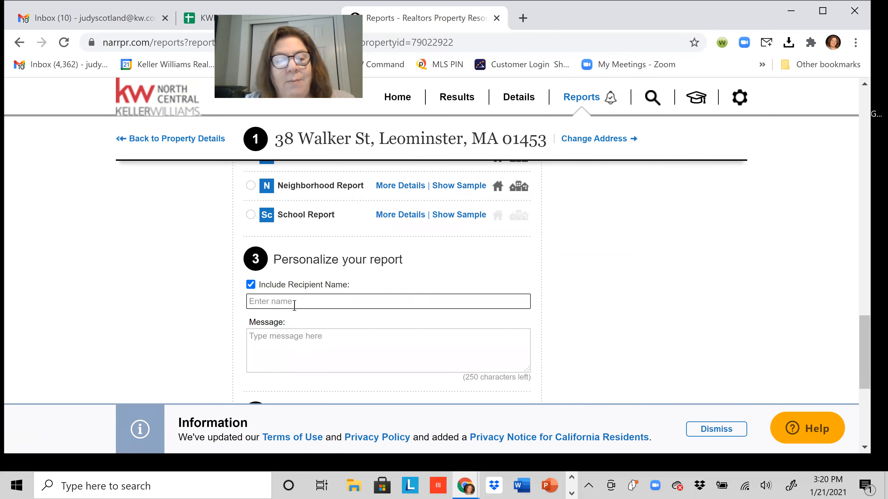
left_click(283, 341)
scroll(424, 344, "down", 1)
scroll(424, 343, "down", 3)
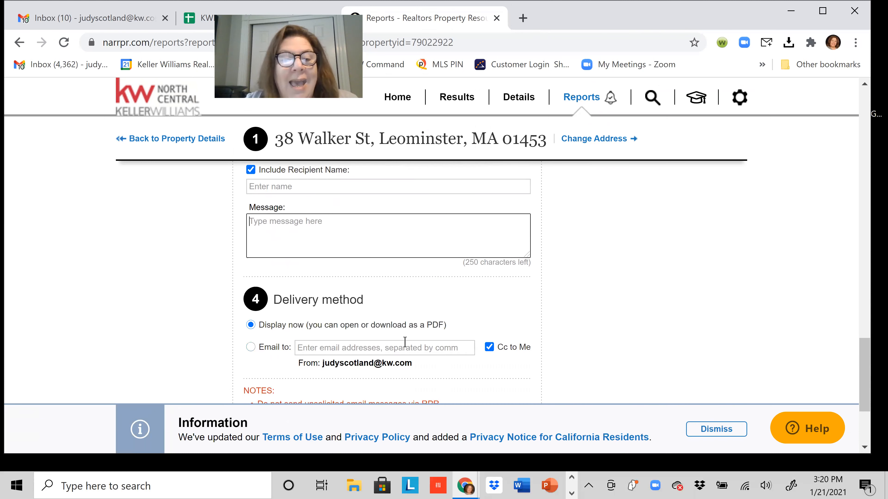
left_click(248, 348)
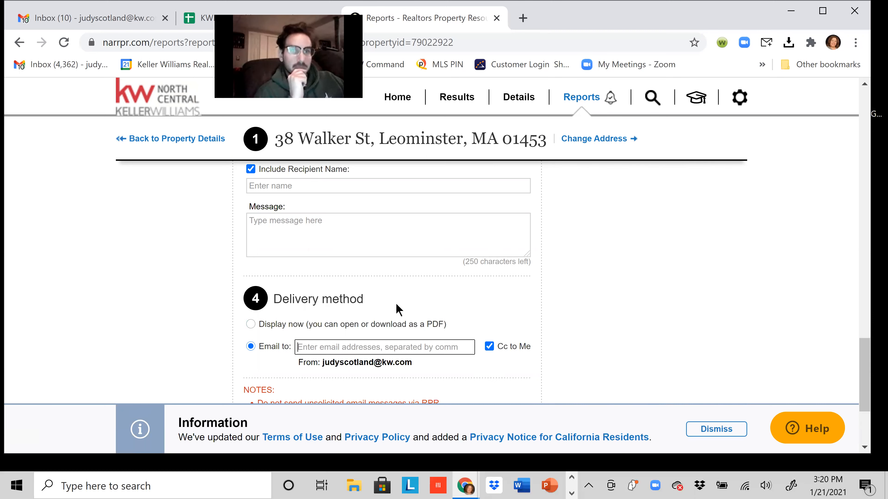
left_click(252, 324)
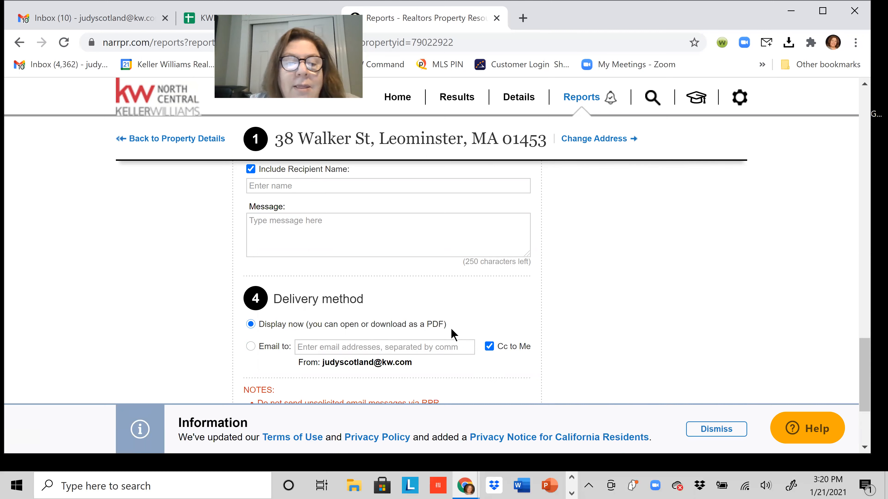
scroll(453, 330, "down", 1)
scroll(453, 329, "down", 3)
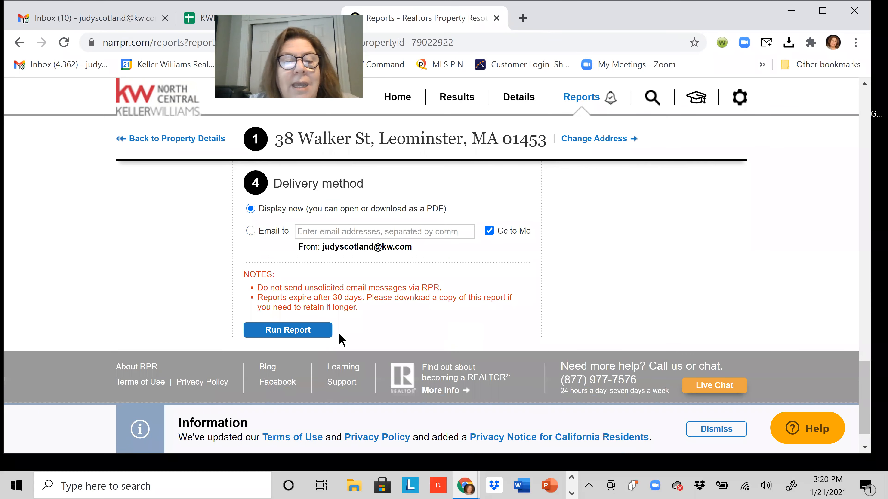
scroll(358, 315, "up", 5)
Enter the recipients' names in the recipient name field.
left_click(345, 255)
type("Mr. and Mrs. Smith")
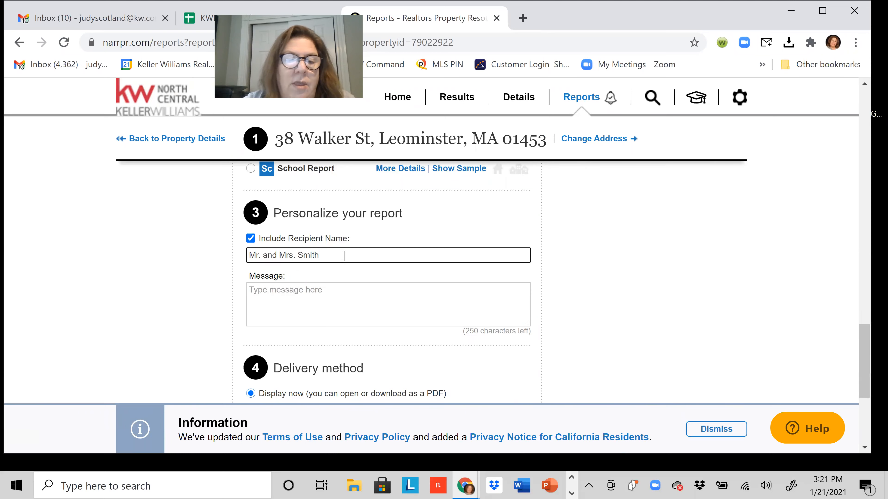
scroll(358, 275, "down", 5)
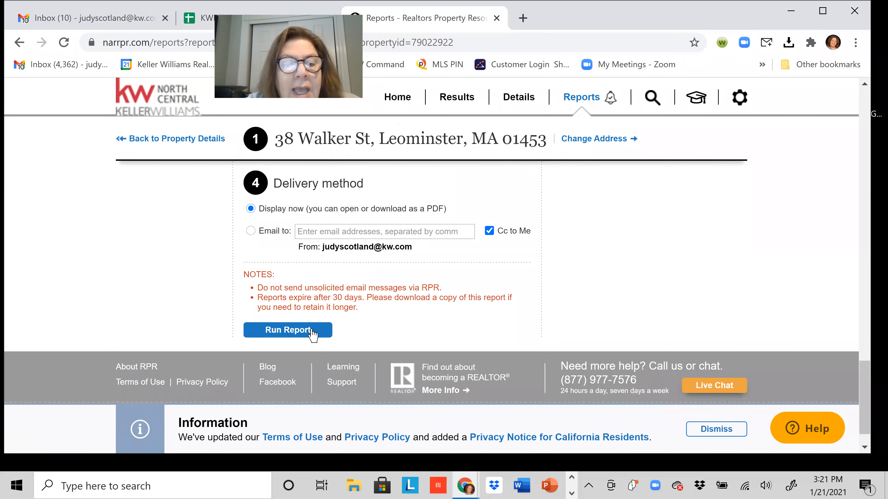